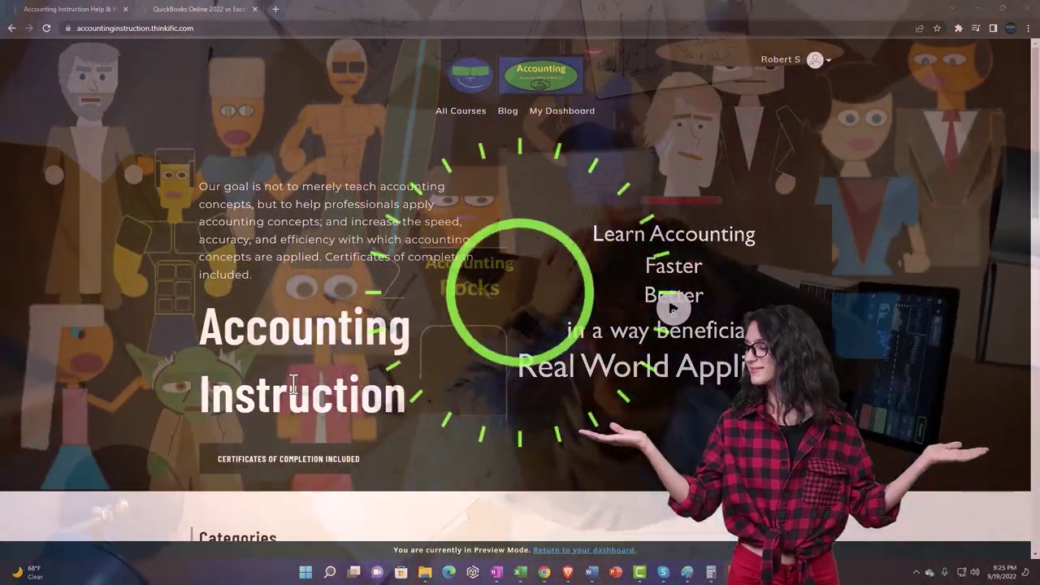
# Look through the accounting course categories and the lesson list of the QuickBooks Online 2022 vs Excel course
pyautogui.scroll(-5, 143, 442)
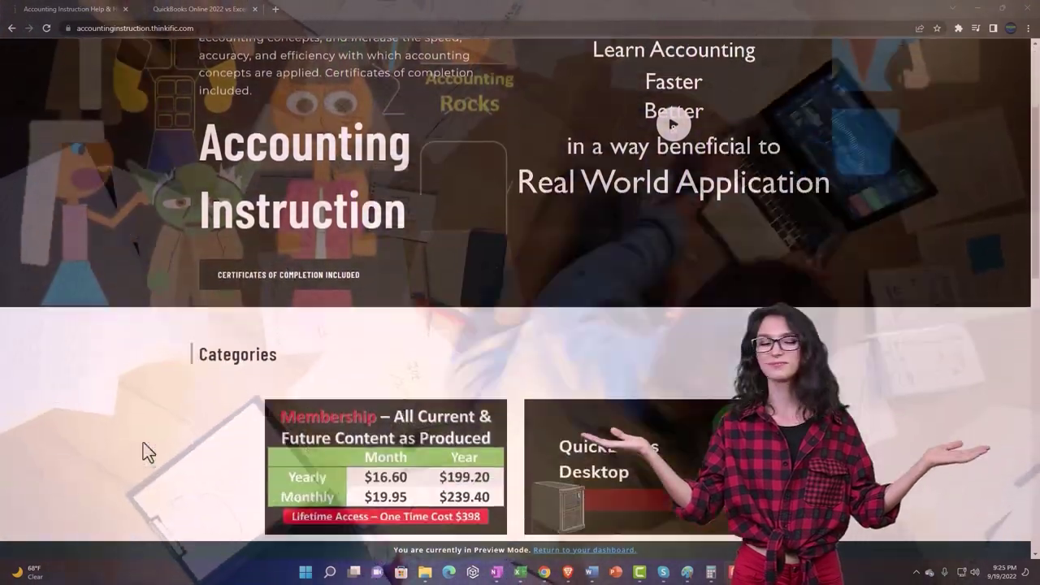
pyautogui.scroll(-3, 143, 443)
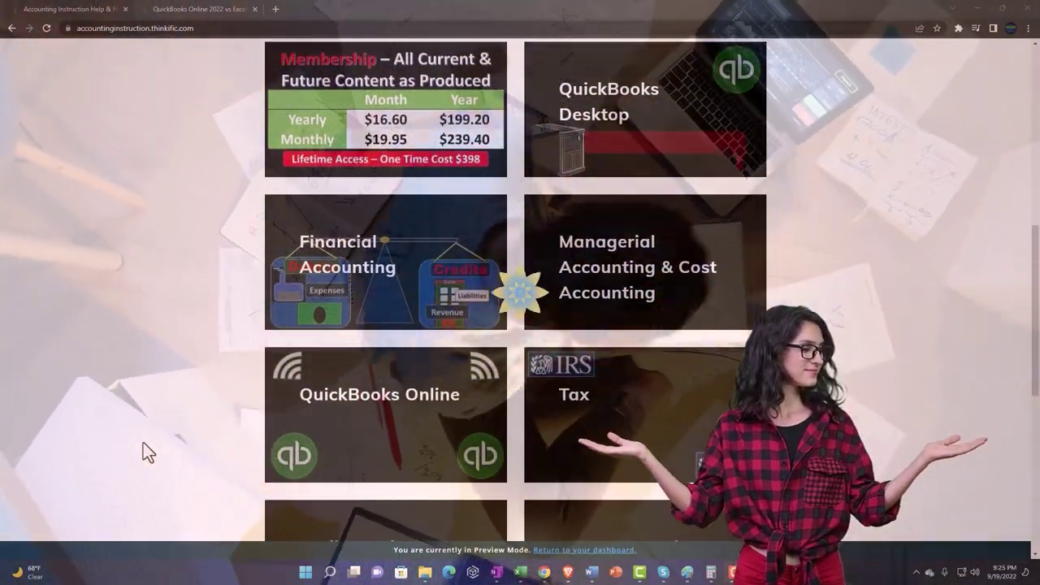
pyautogui.scroll(-4, 143, 443)
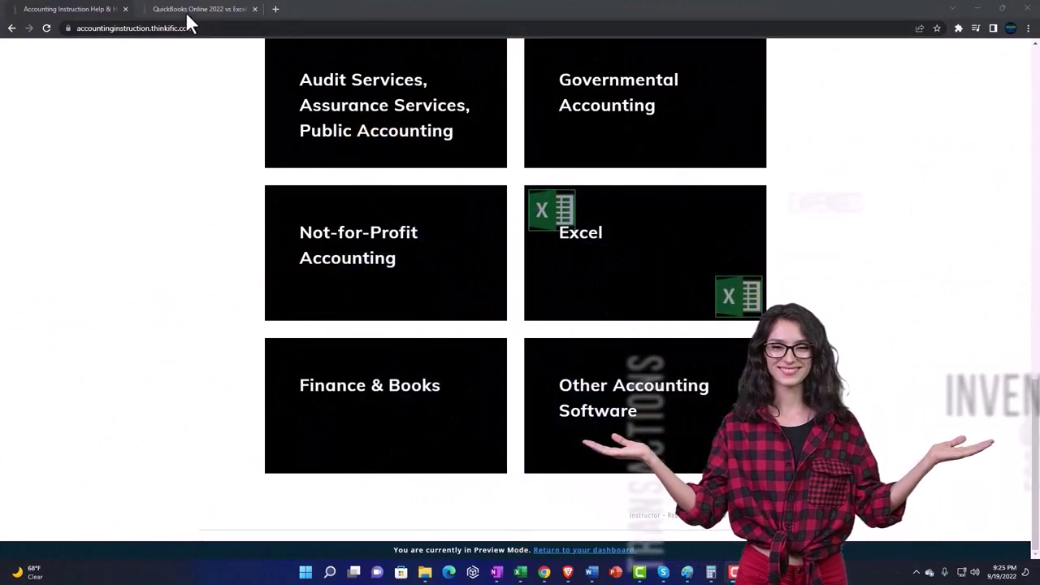
pyautogui.click(185, 11)
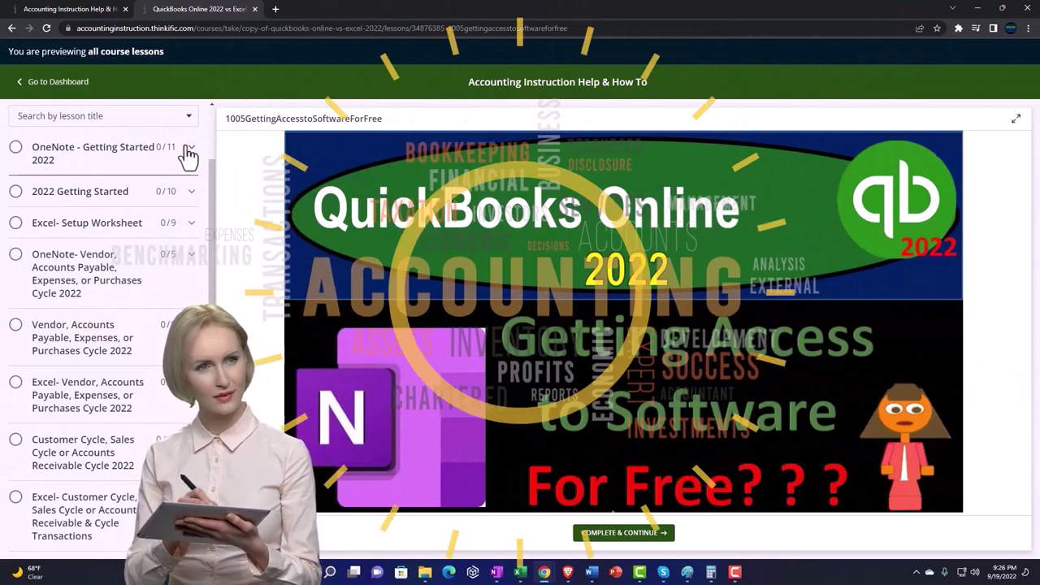
pyautogui.click(187, 155)
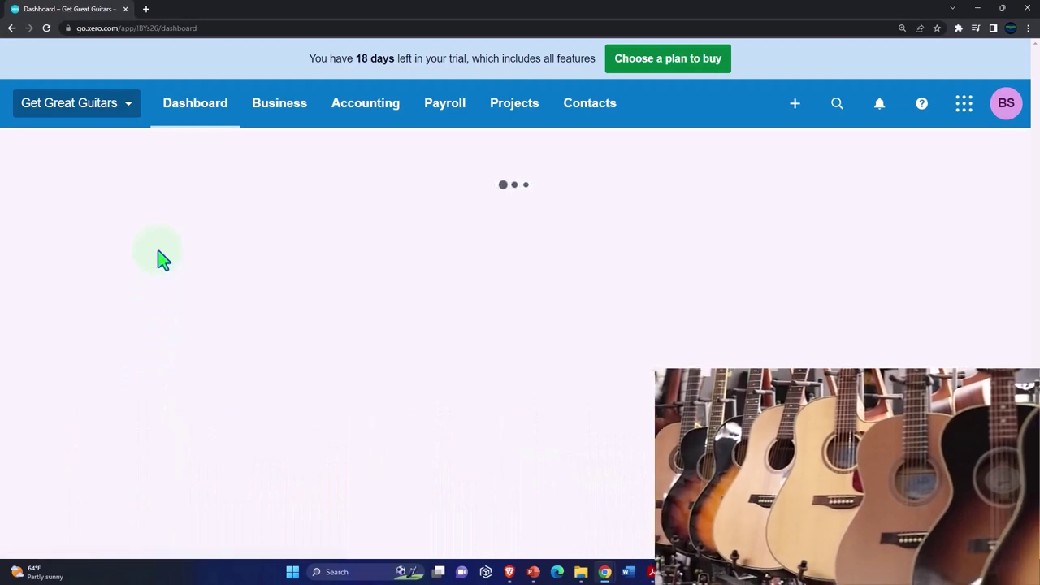
# Duplicate the Get Great Guitars dashboard twice so that it is open in three browser tabs
pyautogui.rightClick(96, 15)
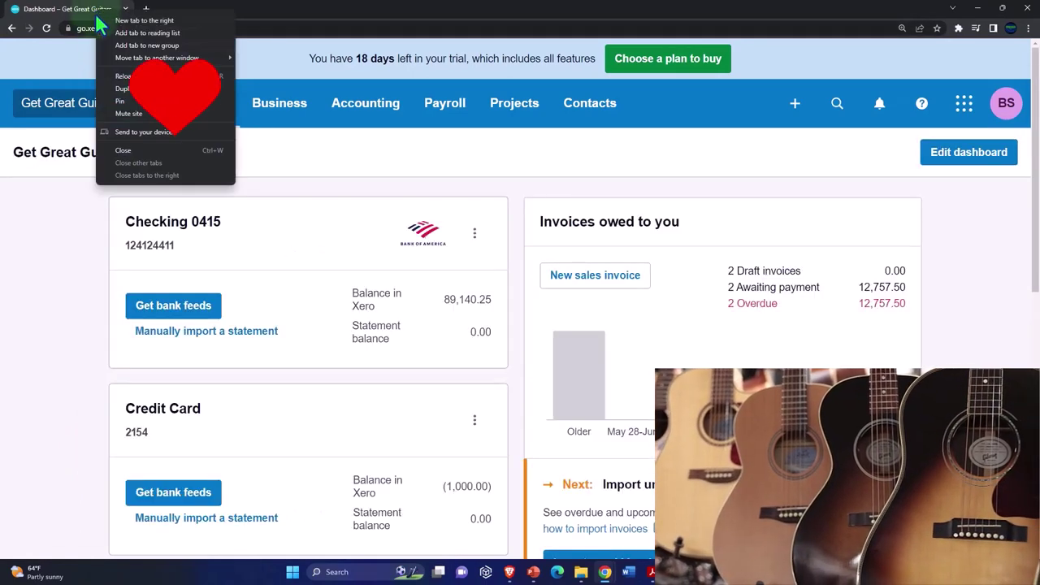
pyautogui.click(166, 89)
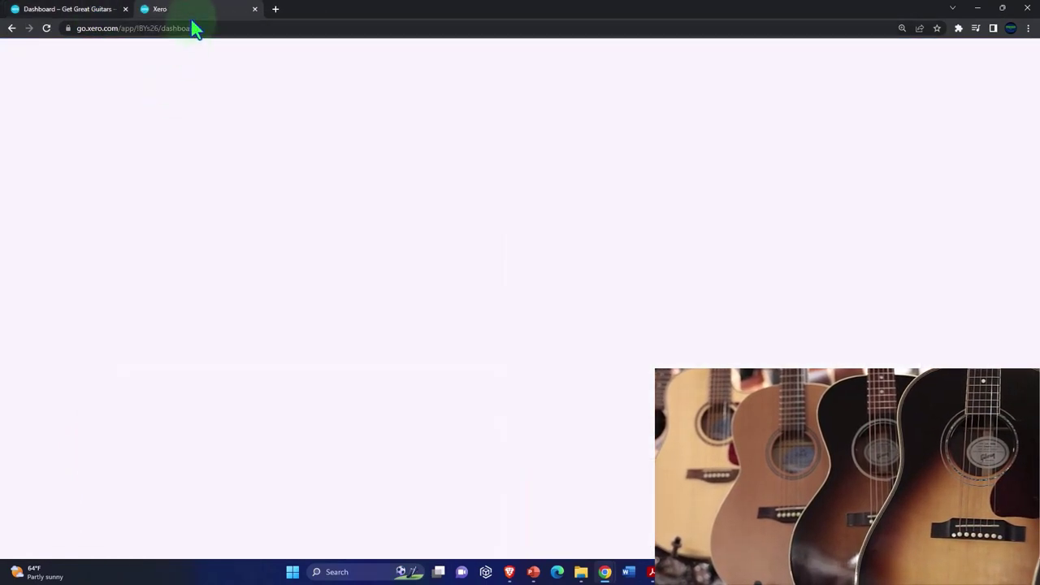
pyautogui.rightClick(188, 10)
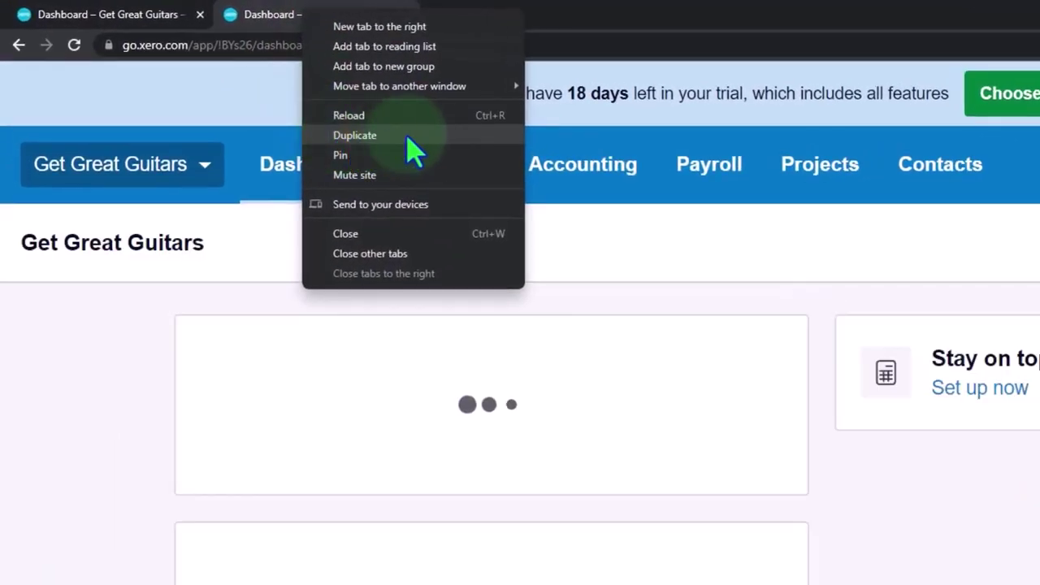
pyautogui.click(253, 89)
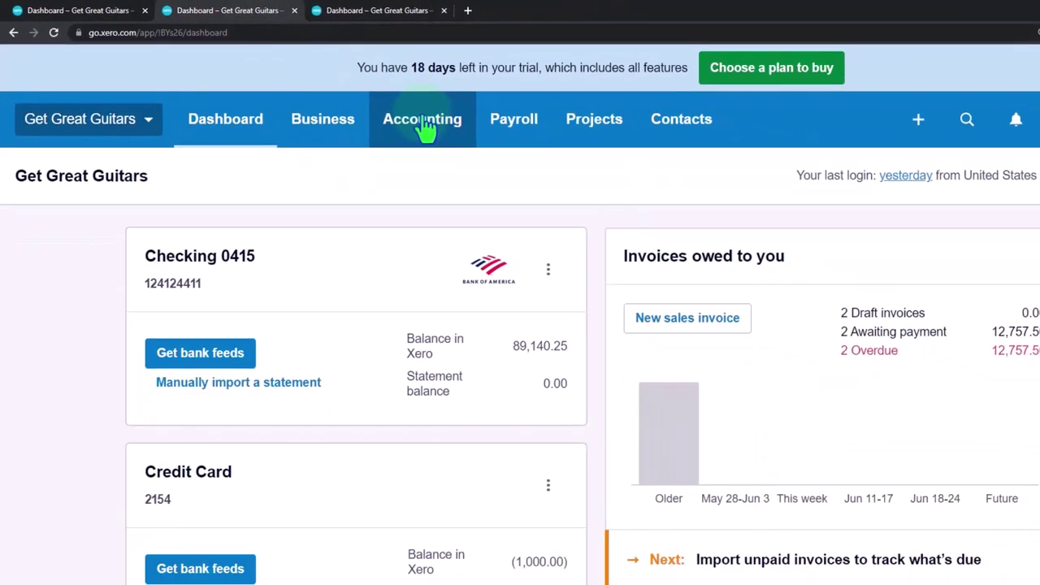
# Open the Balance Sheet in the second browser tab and the Income Statement (Profit and Loss) in the third
pyautogui.click(583, 164)
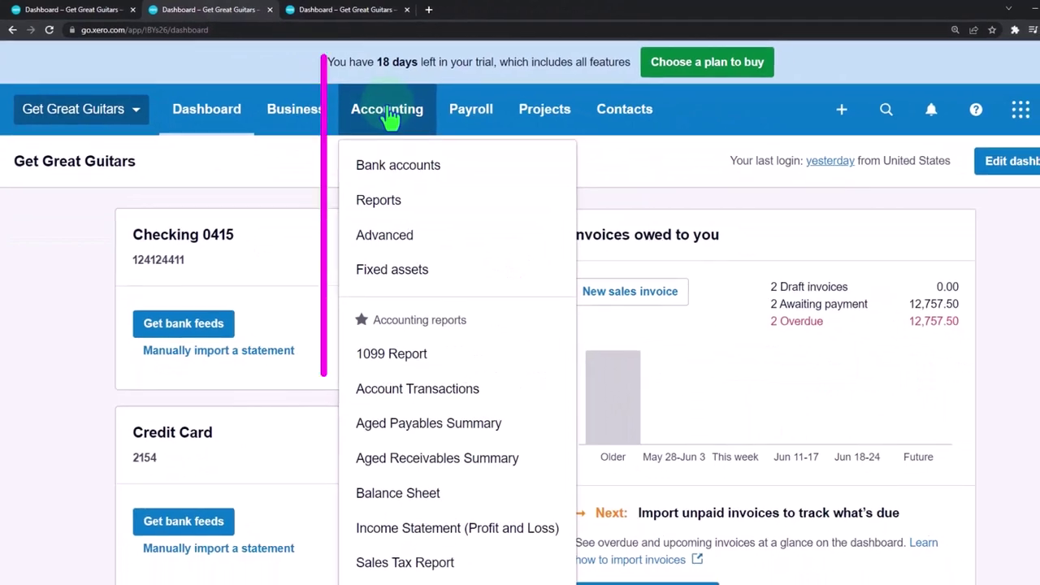
pyautogui.click(459, 499)
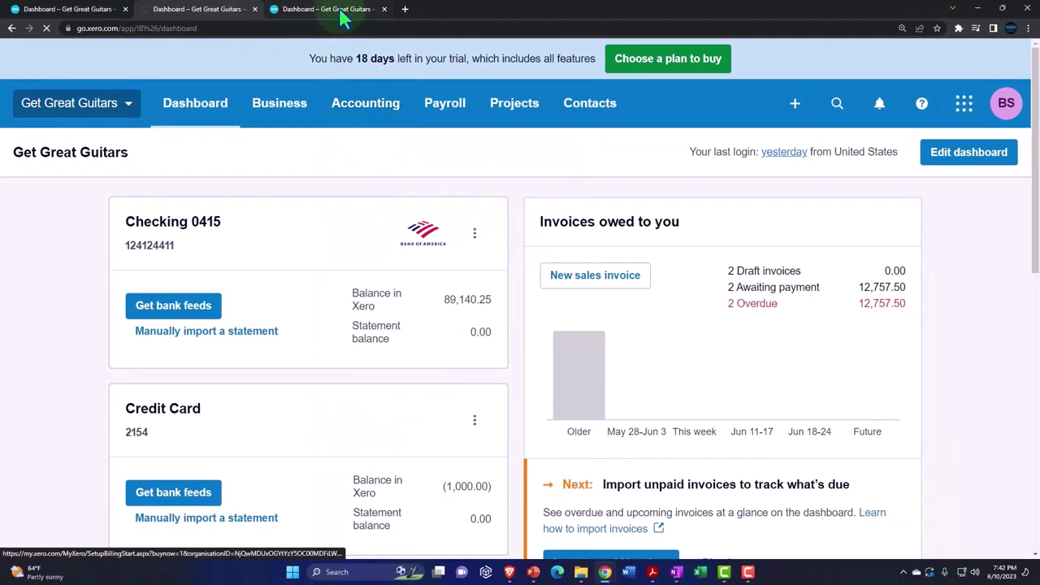
pyautogui.click(369, 108)
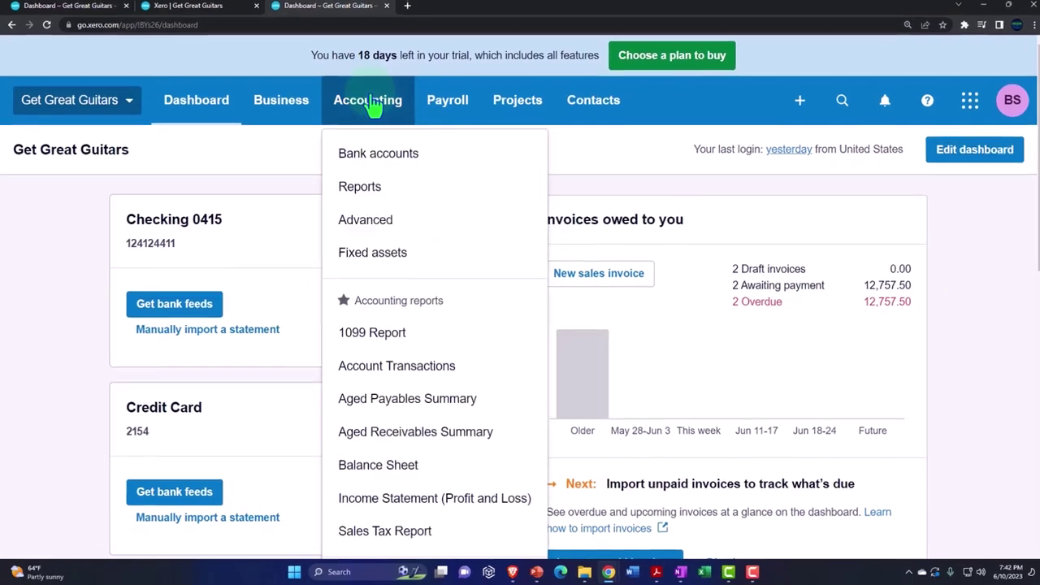
pyautogui.click(466, 491)
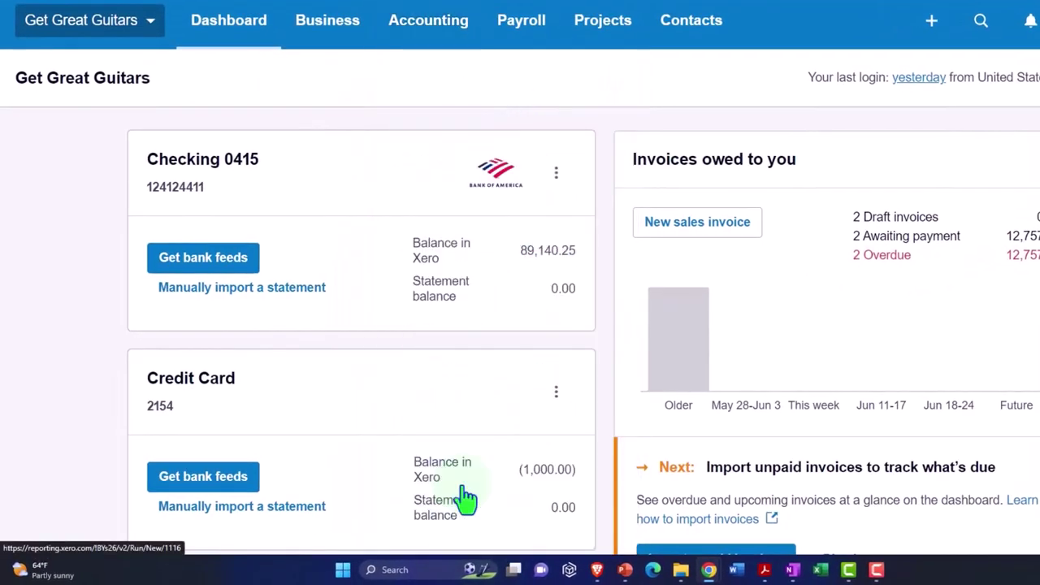
# Set the Balance Sheet's date to Dec 31, 2023 and update the report
pyautogui.click(212, 8)
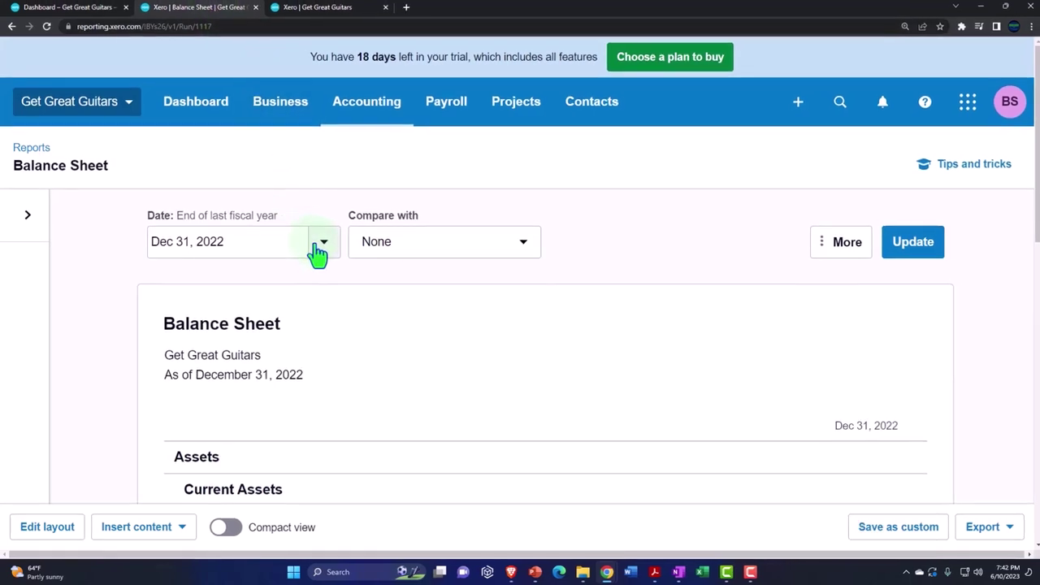
pyautogui.click(322, 242)
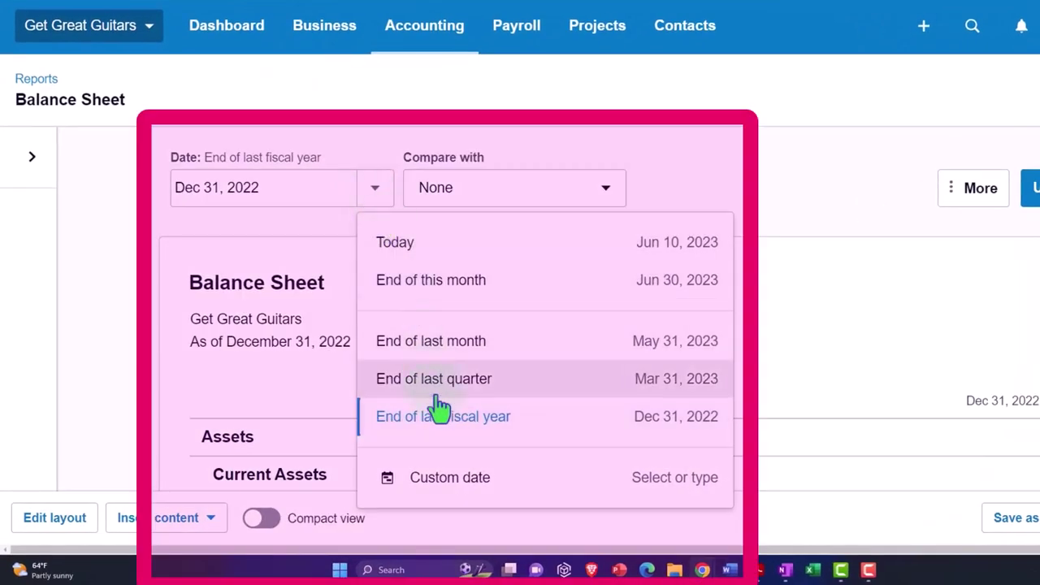
pyautogui.click(461, 492)
pyautogui.click(379, 241)
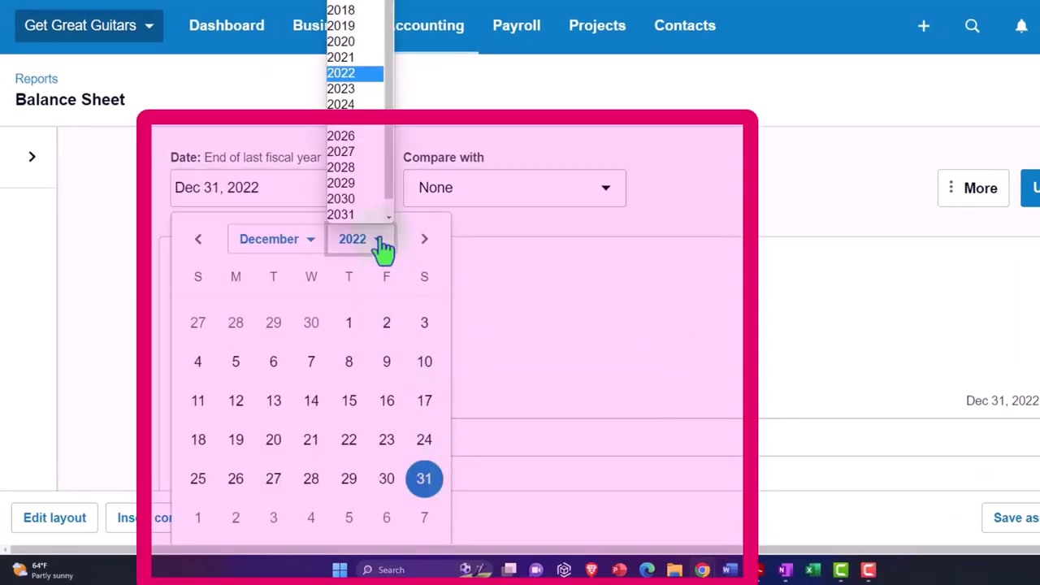
pyautogui.click(347, 91)
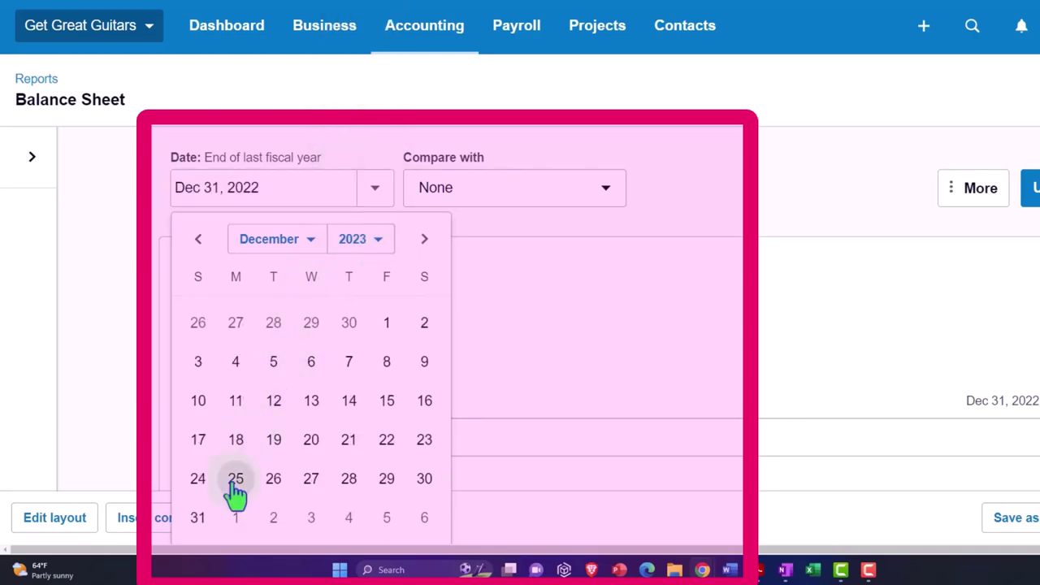
pyautogui.click(205, 522)
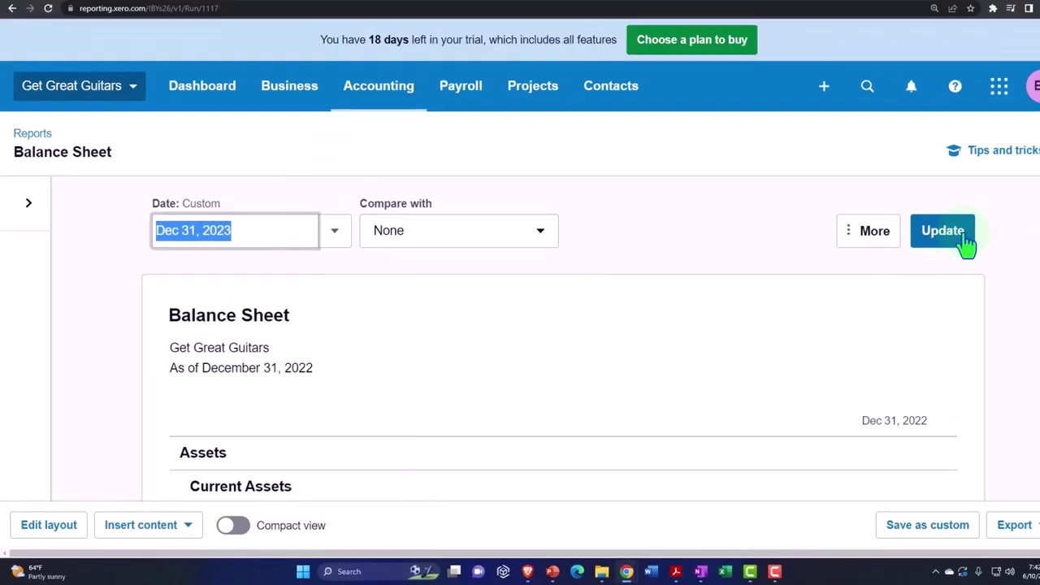
pyautogui.click(1031, 187)
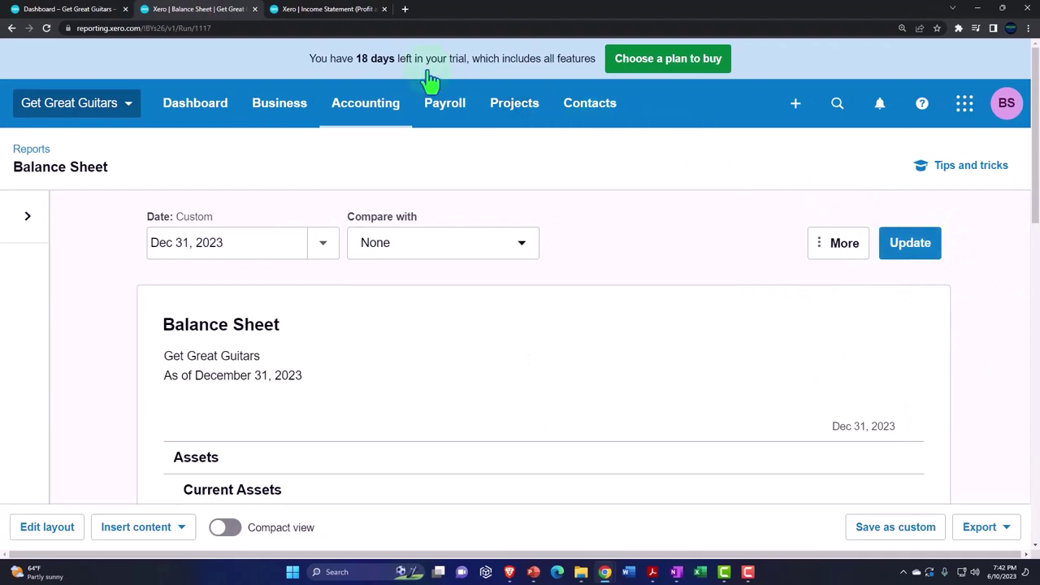
# Check the Income Statement report, and open the list of all projects from the dashboard
pyautogui.click(333, 9)
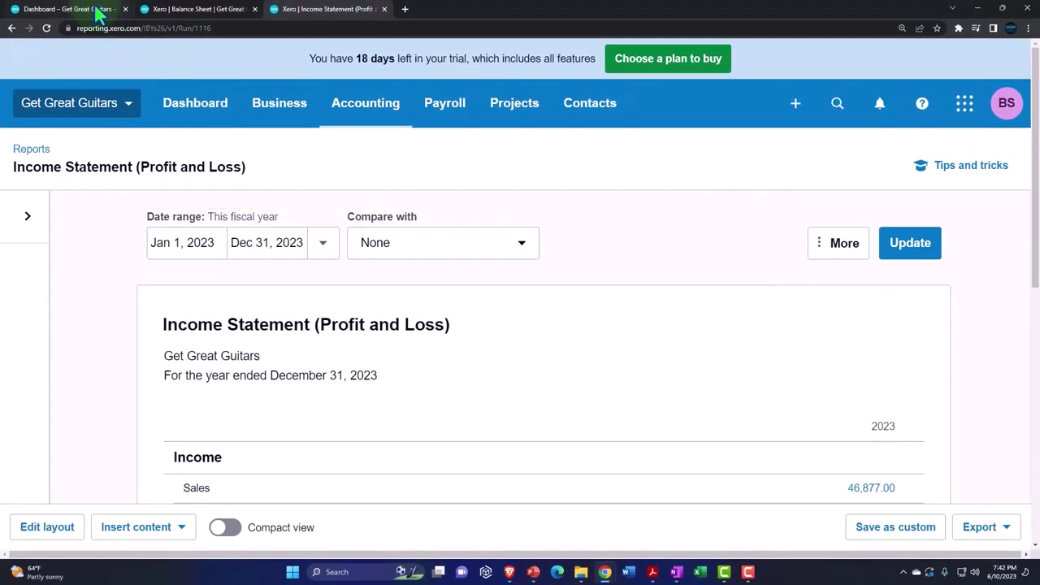
pyautogui.click(94, 10)
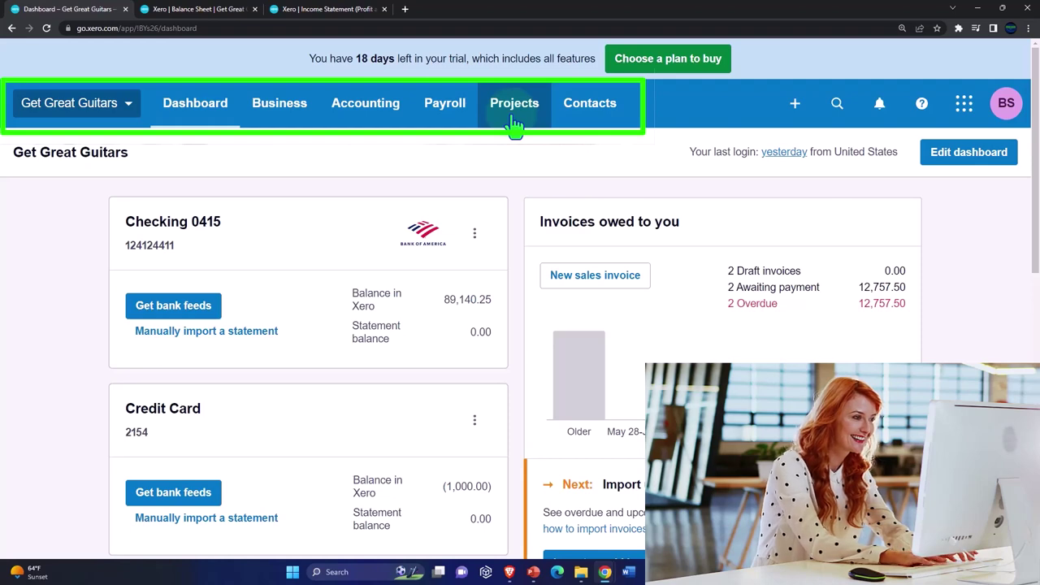
pyautogui.click(514, 122)
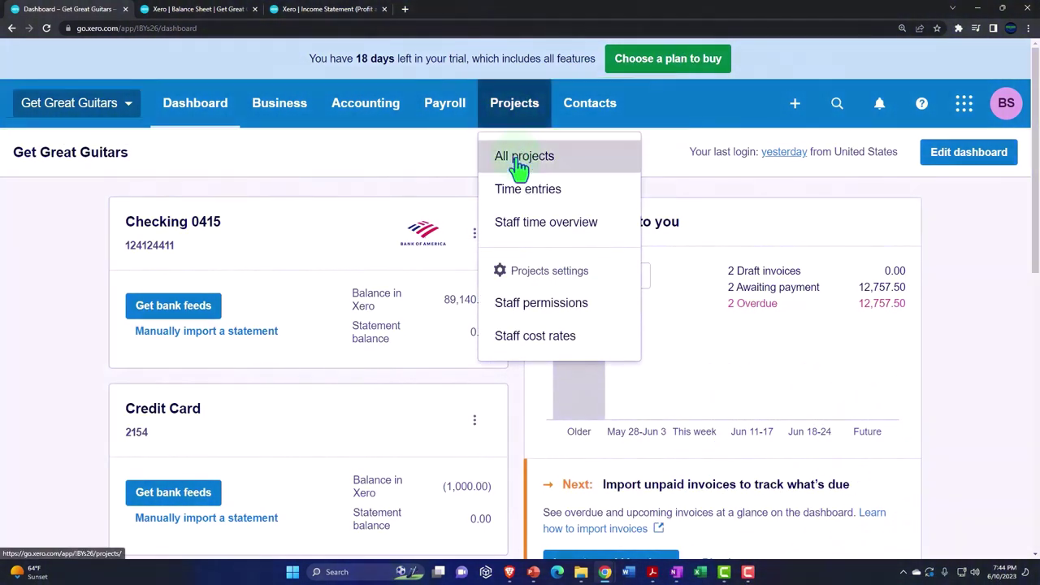
pyautogui.click(520, 156)
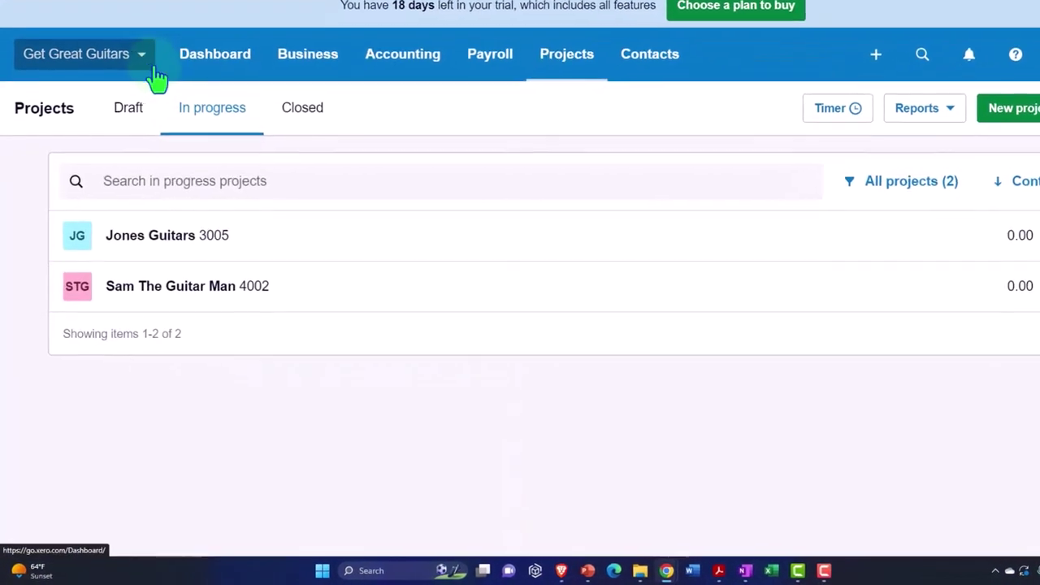
# Look through the Get Great Guitars organization options, including the additional Xero apps
pyautogui.click(129, 98)
pyautogui.scroll(-2, 151, 325)
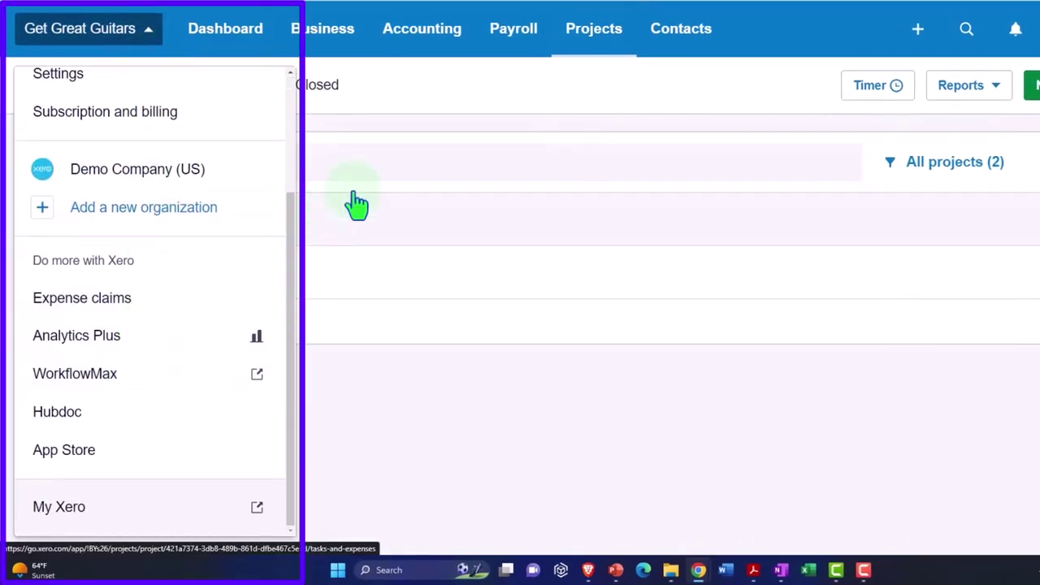
pyautogui.click(458, 102)
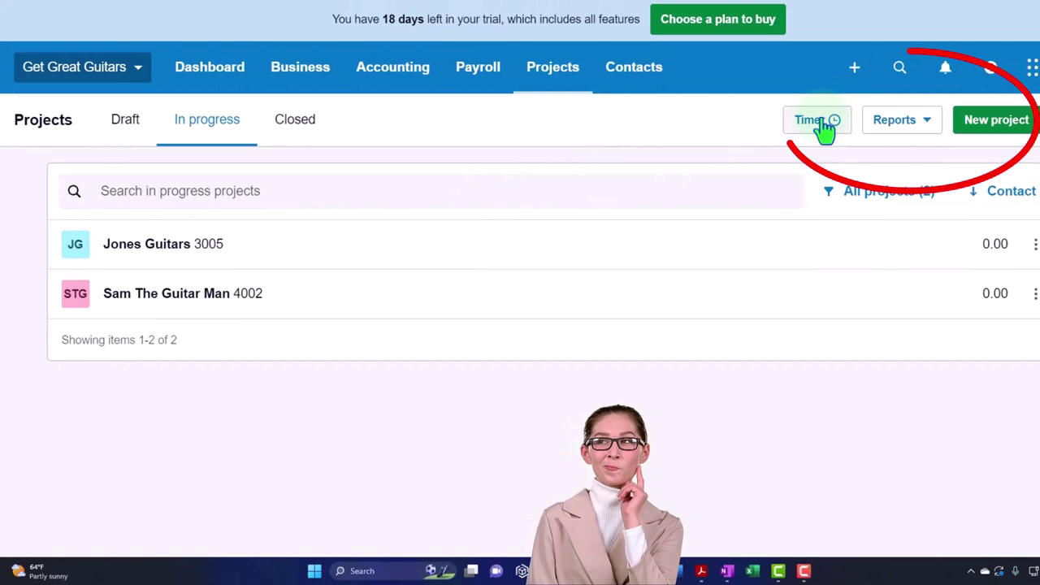
# View the project timer and close it without recording any time
pyautogui.click(823, 121)
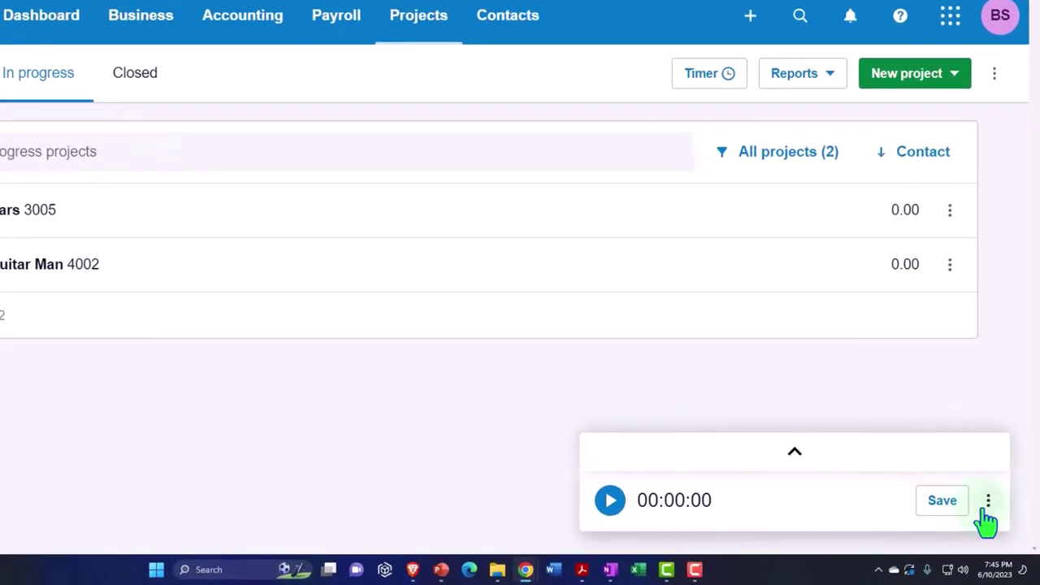
pyautogui.click(983, 493)
pyautogui.click(932, 439)
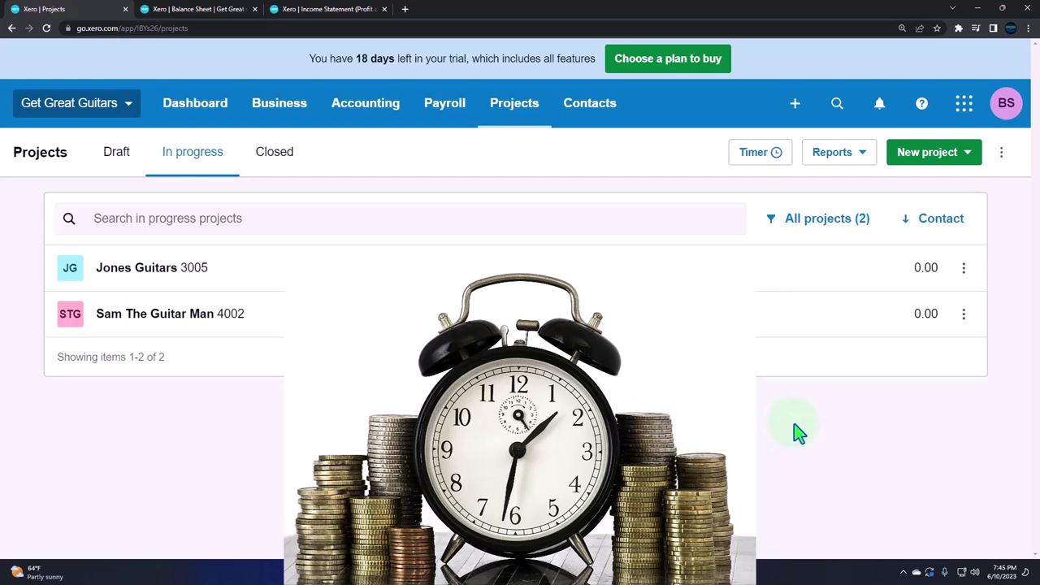
# Examine the staff cost rates in the Projects settings
pyautogui.click(516, 118)
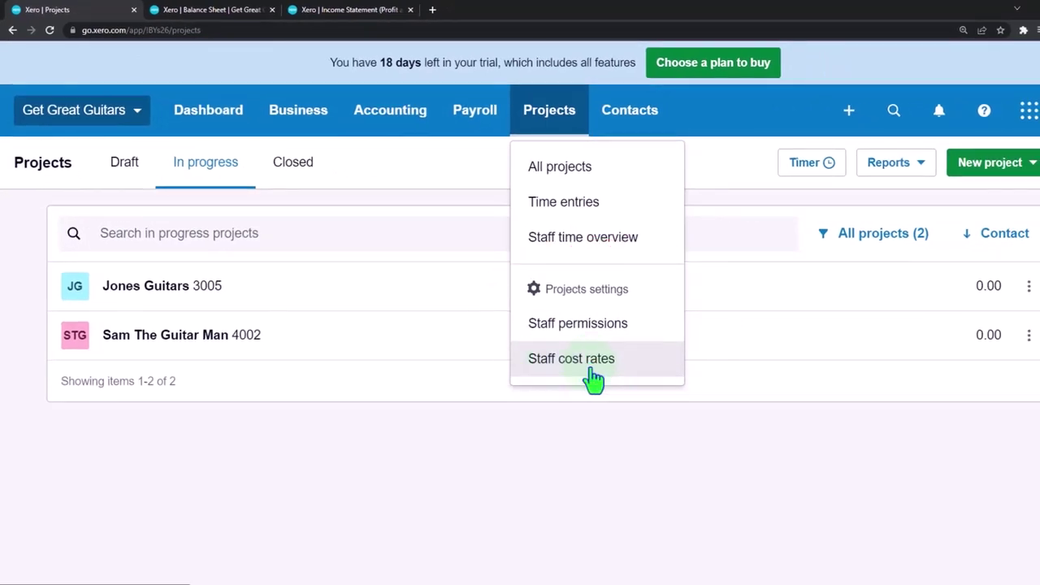
pyautogui.click(594, 379)
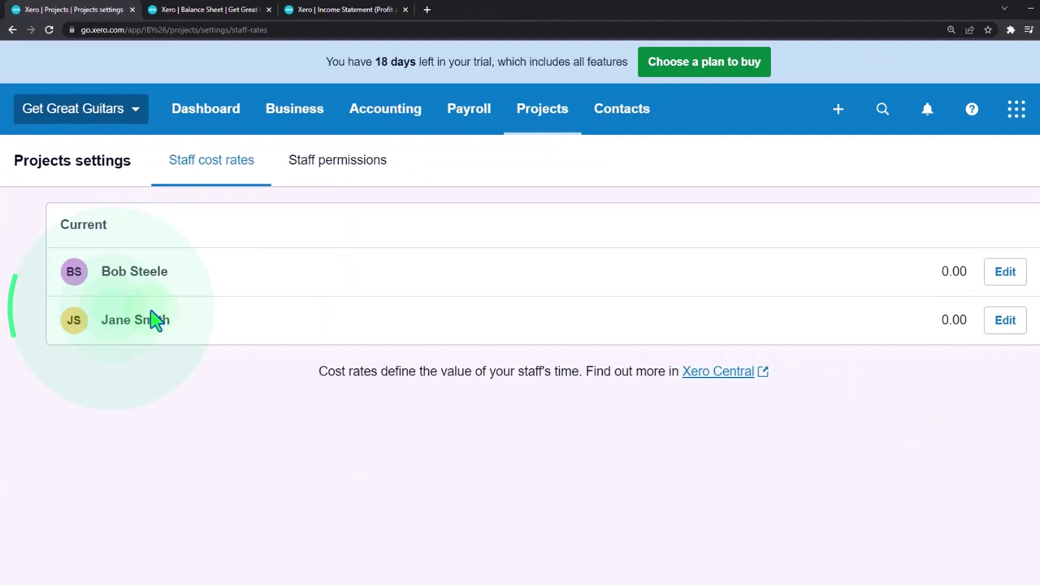
pyautogui.click(154, 320)
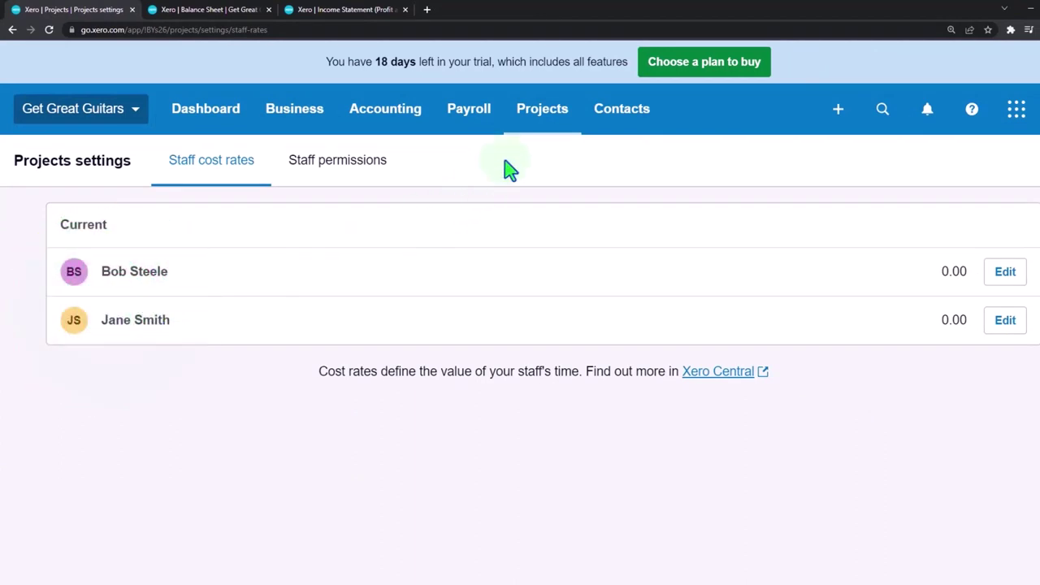
# Open the project time entries, start a new entry and look over its project, task, description and date fields
pyautogui.click(552, 120)
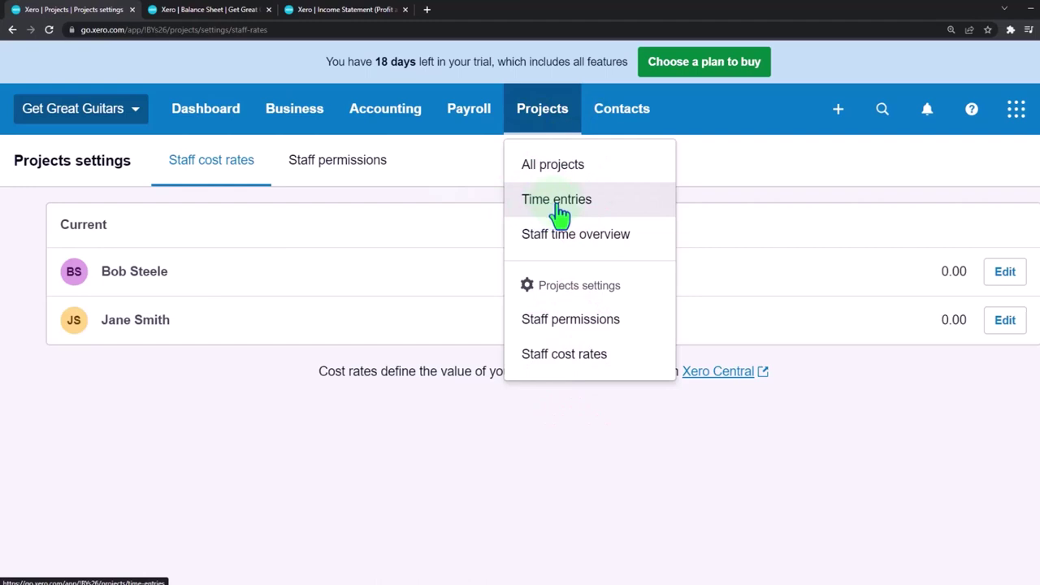
pyautogui.click(560, 213)
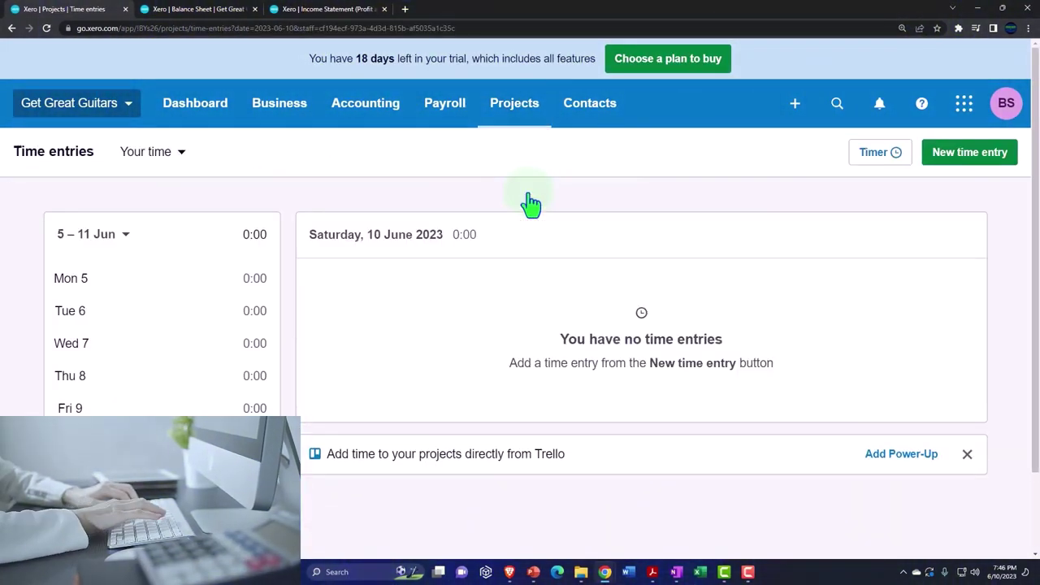
pyautogui.click(961, 159)
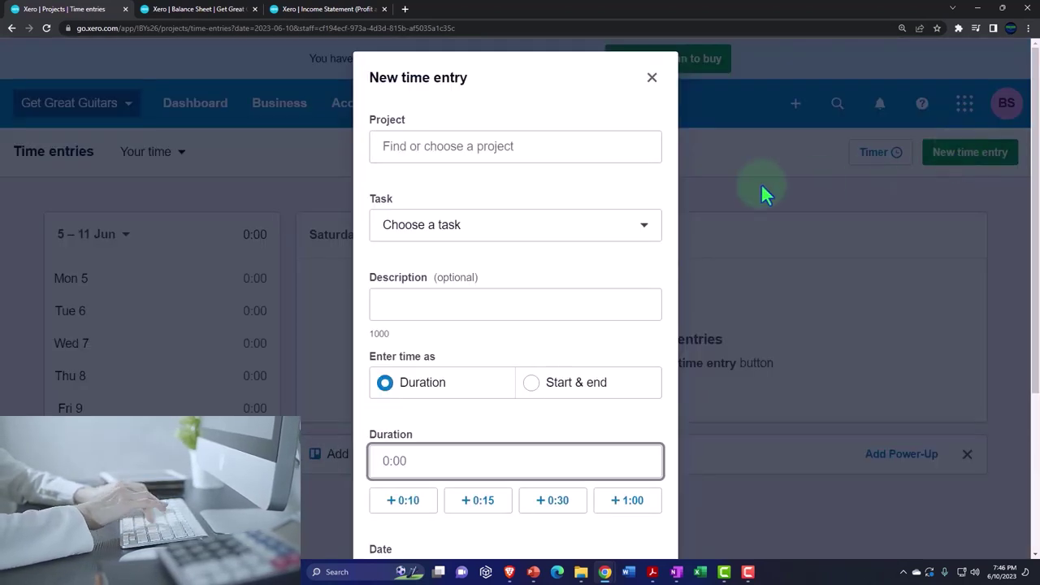
pyautogui.click(397, 147)
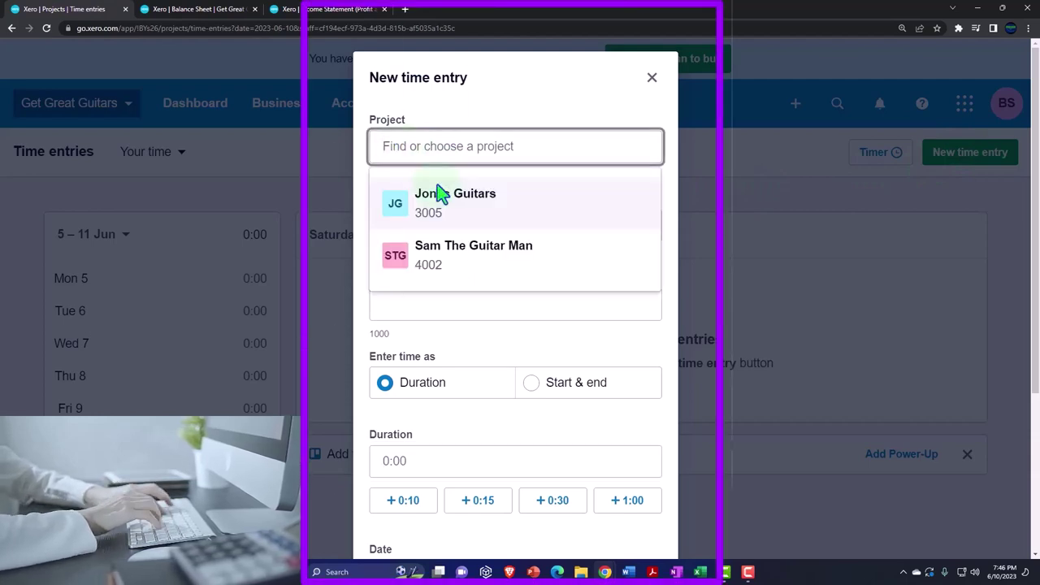
pyautogui.click(594, 342)
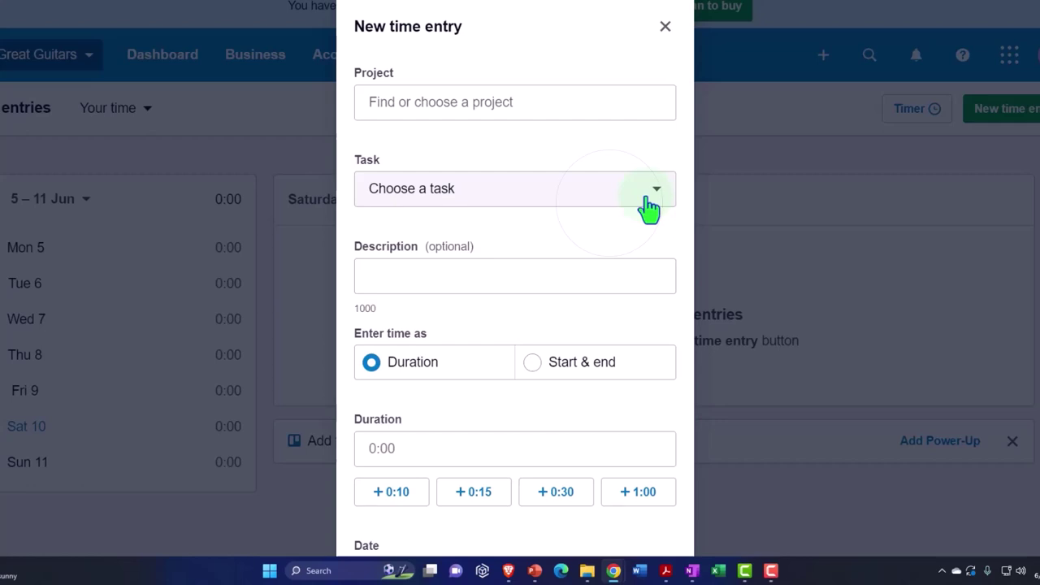
pyautogui.click(648, 199)
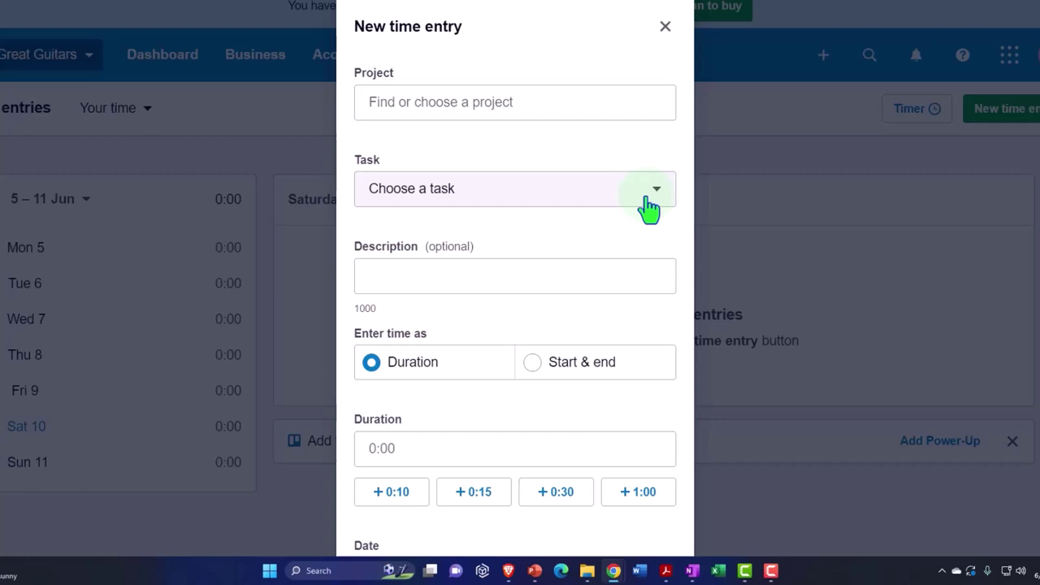
pyautogui.click(582, 279)
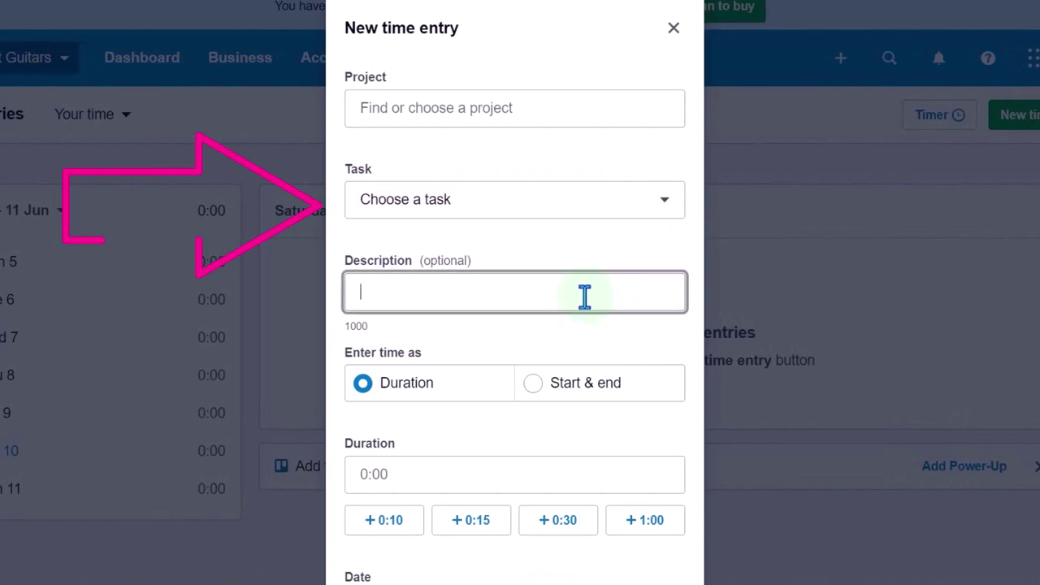
pyautogui.scroll(-2, 584, 295)
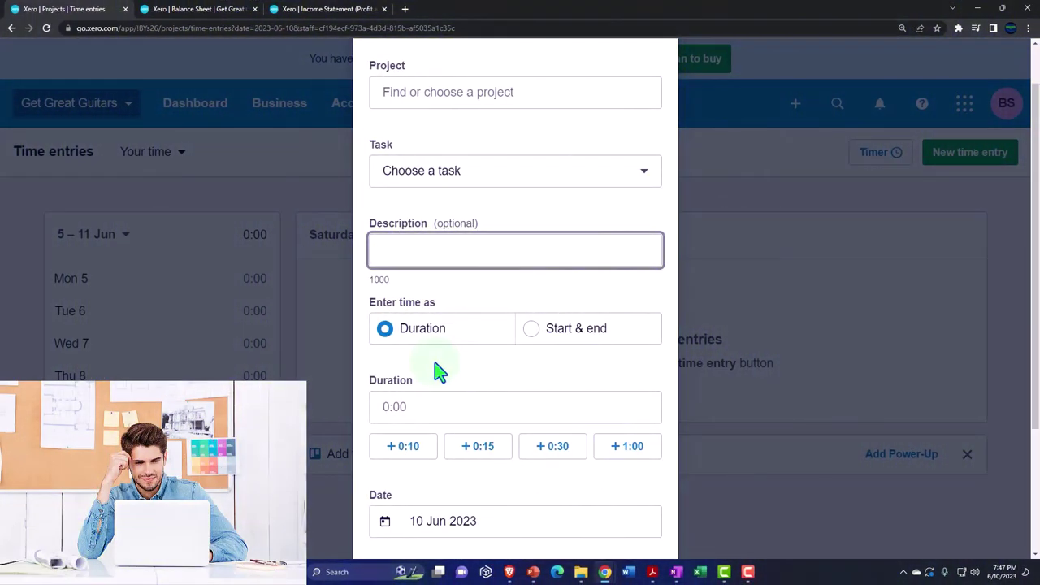
pyautogui.scroll(-2, 439, 371)
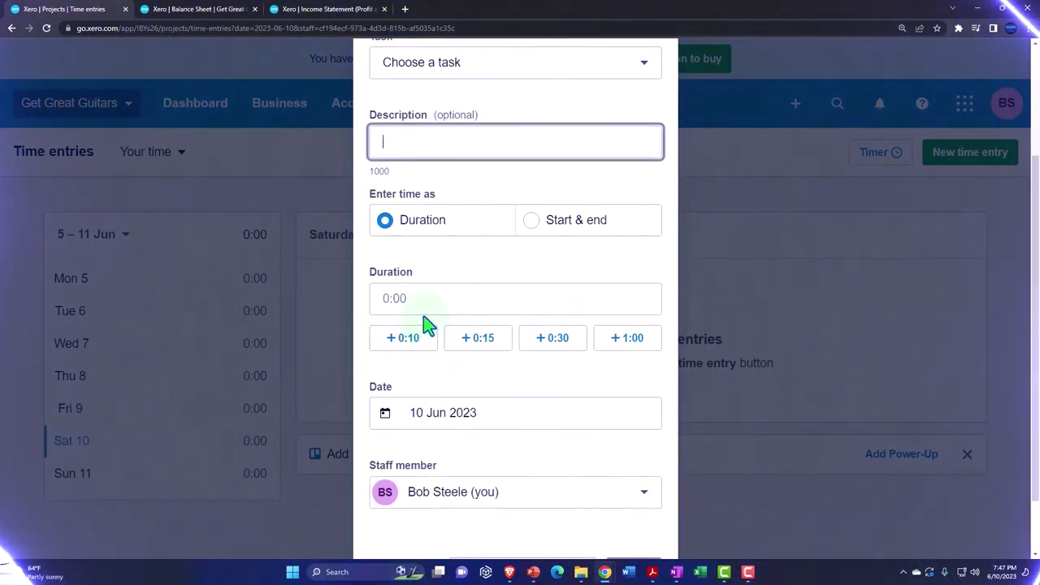
# Review the duration and start-and-end time options and the staff member choices, and close the new time entry without saving
pyautogui.click(417, 300)
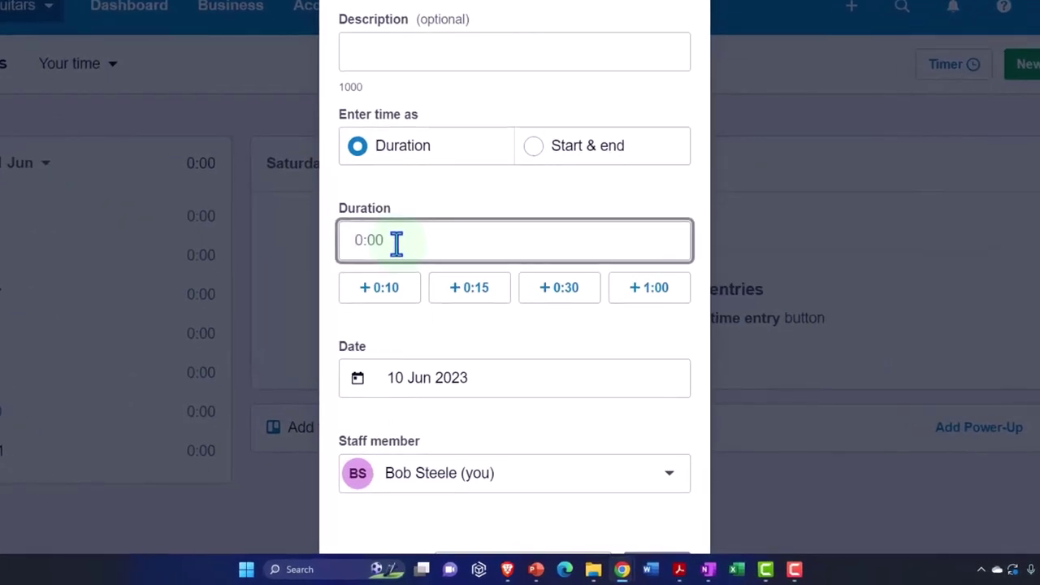
pyautogui.click(534, 147)
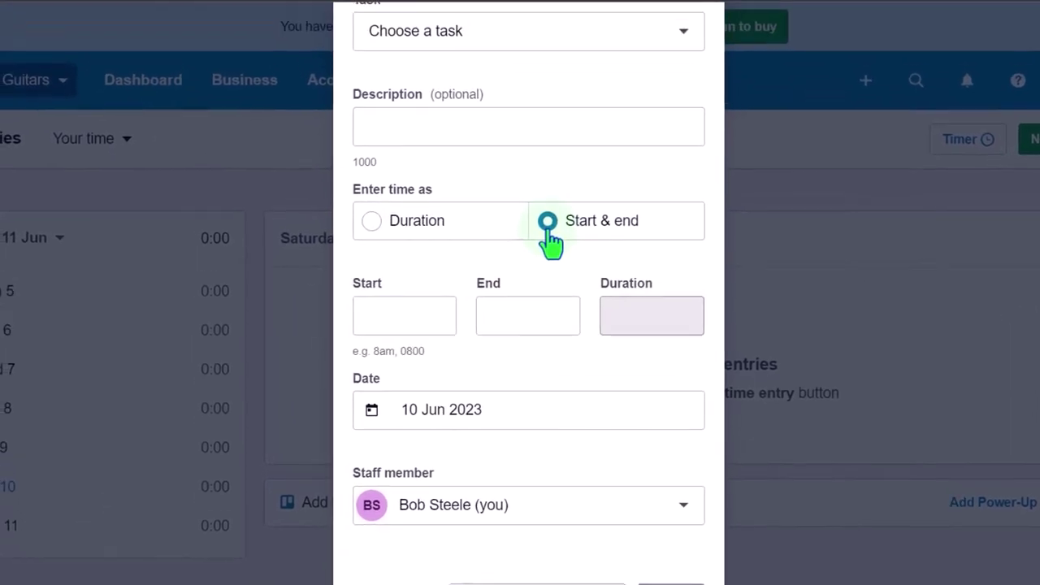
pyautogui.click(523, 309)
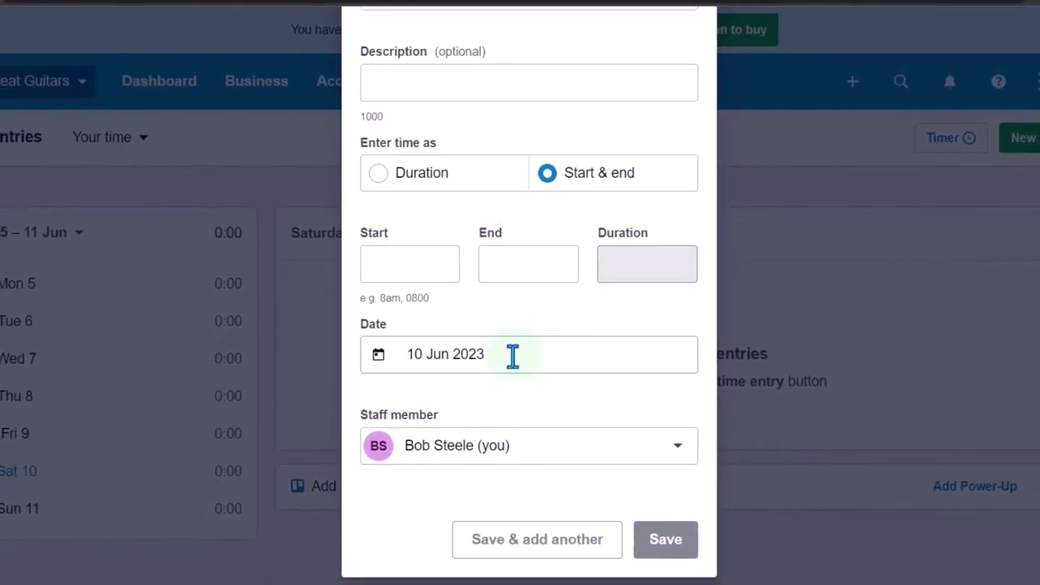
pyautogui.click(658, 455)
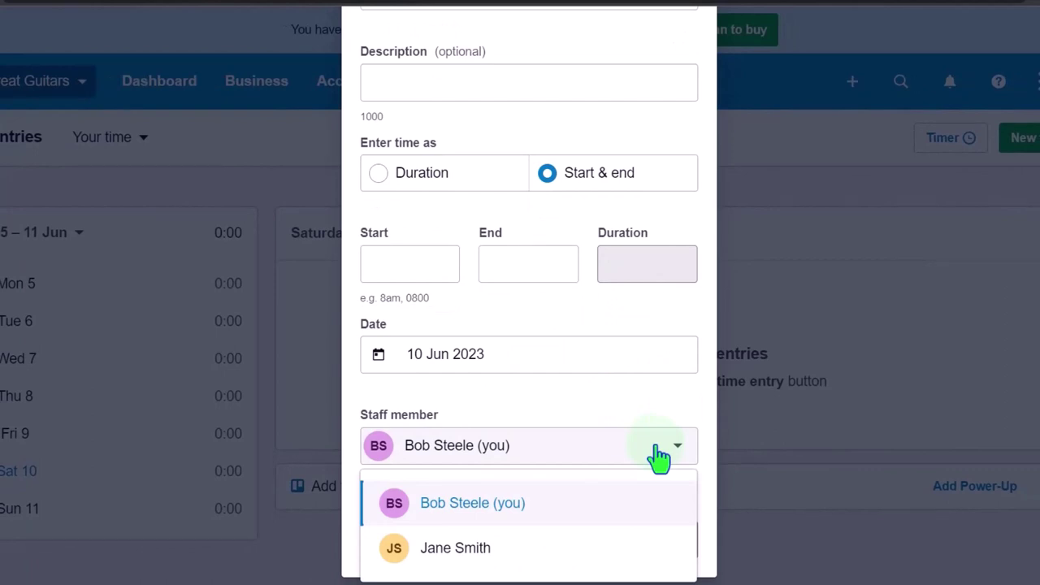
pyautogui.click(658, 455)
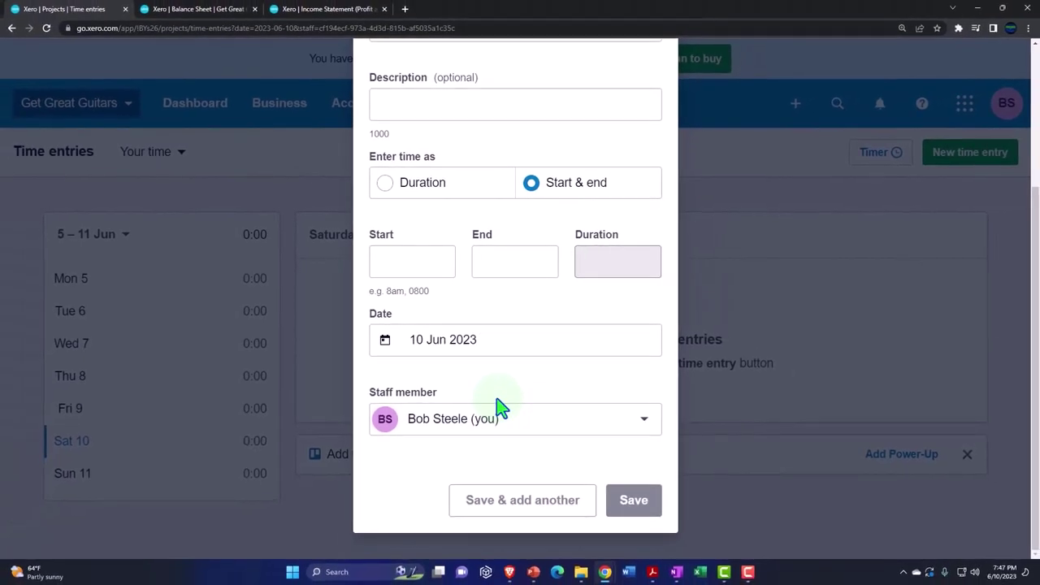
pyautogui.scroll(1, 499, 406)
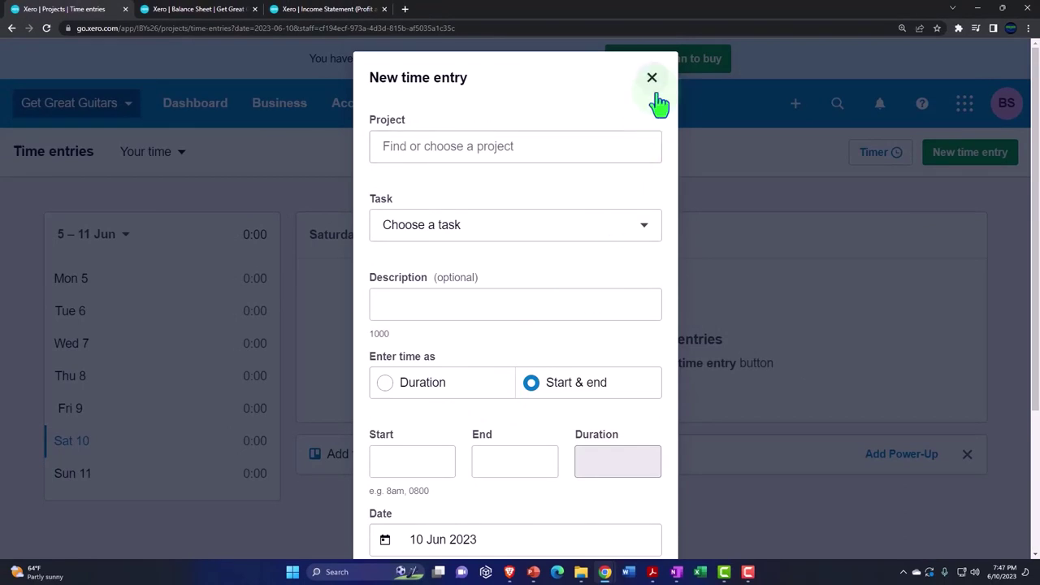
pyautogui.click(652, 78)
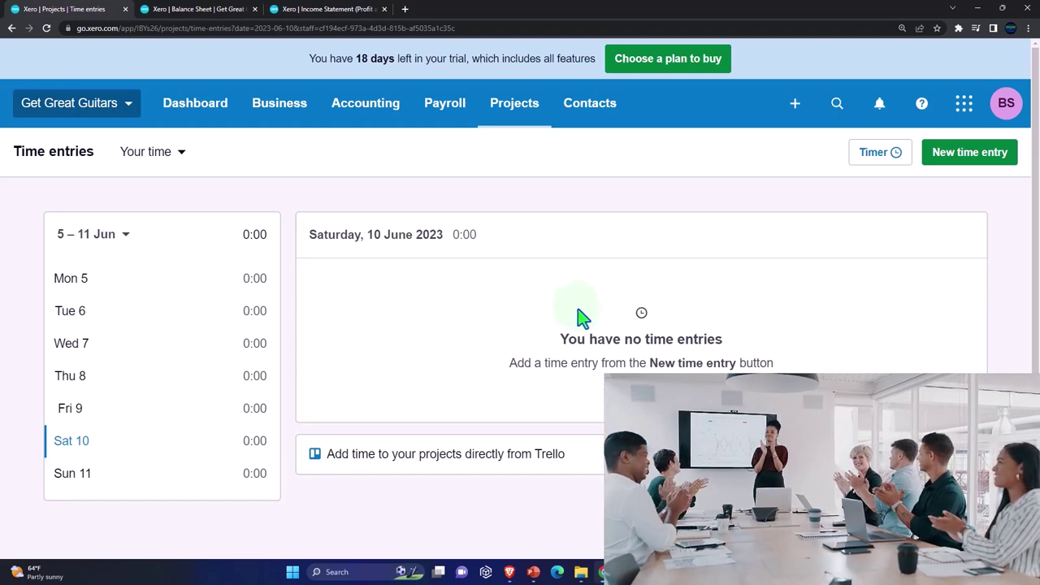
# Open the organization's users and view the permissions of the user without two-step authentication
pyautogui.click(127, 109)
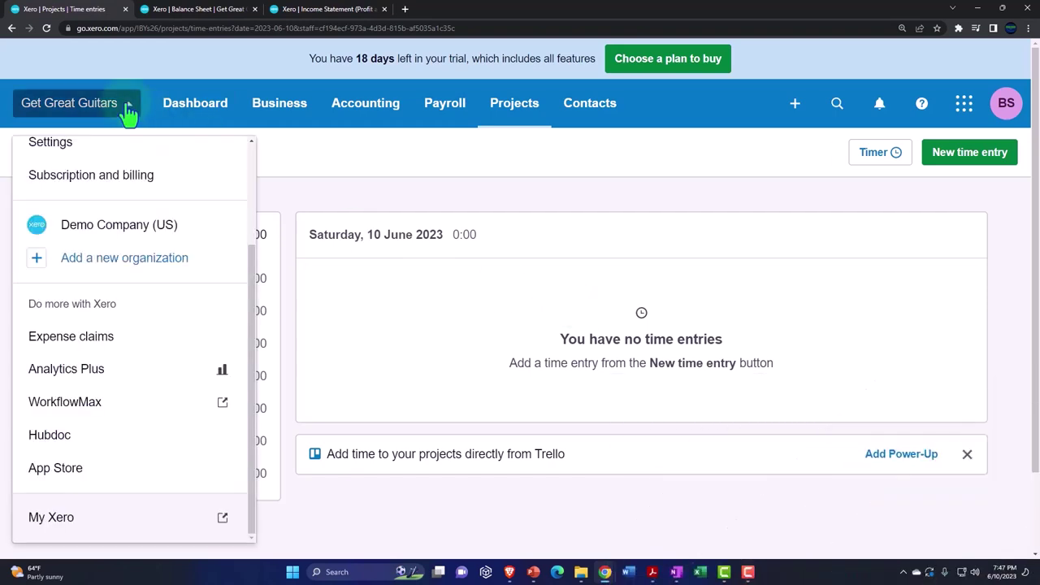
pyautogui.scroll(5, 111, 358)
pyautogui.click(74, 286)
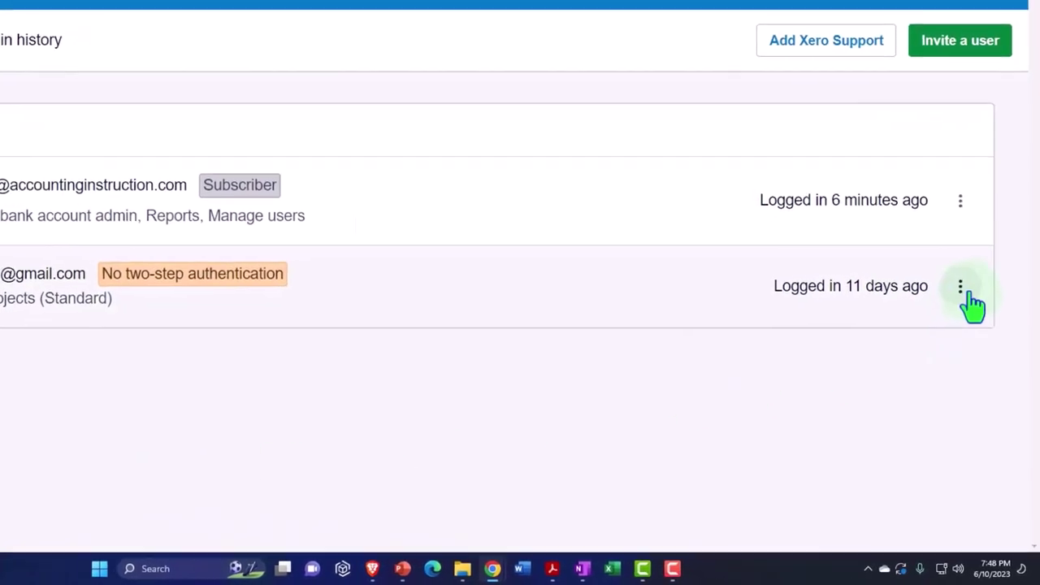
pyautogui.click(961, 287)
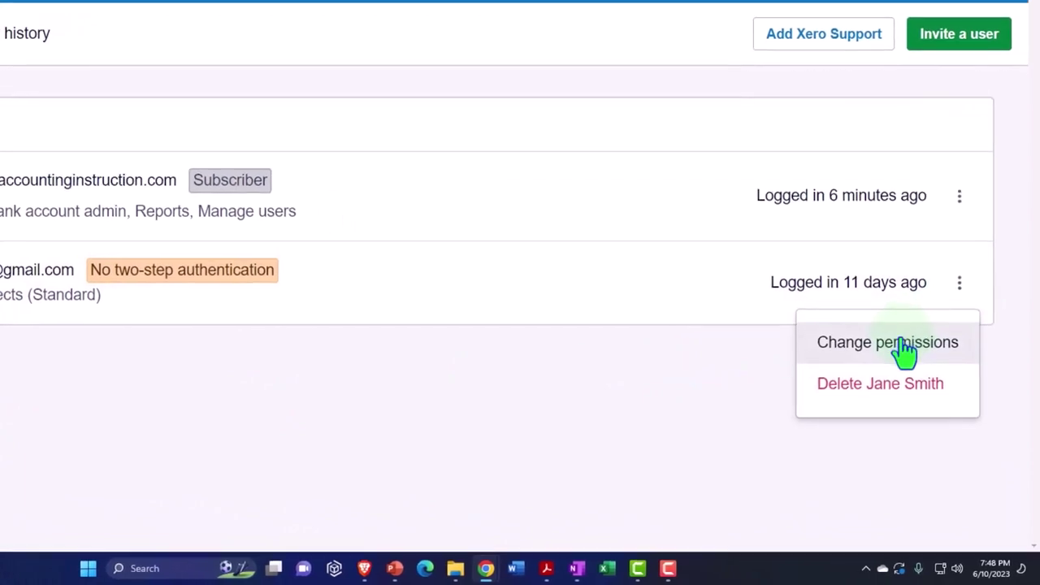
pyautogui.click(897, 341)
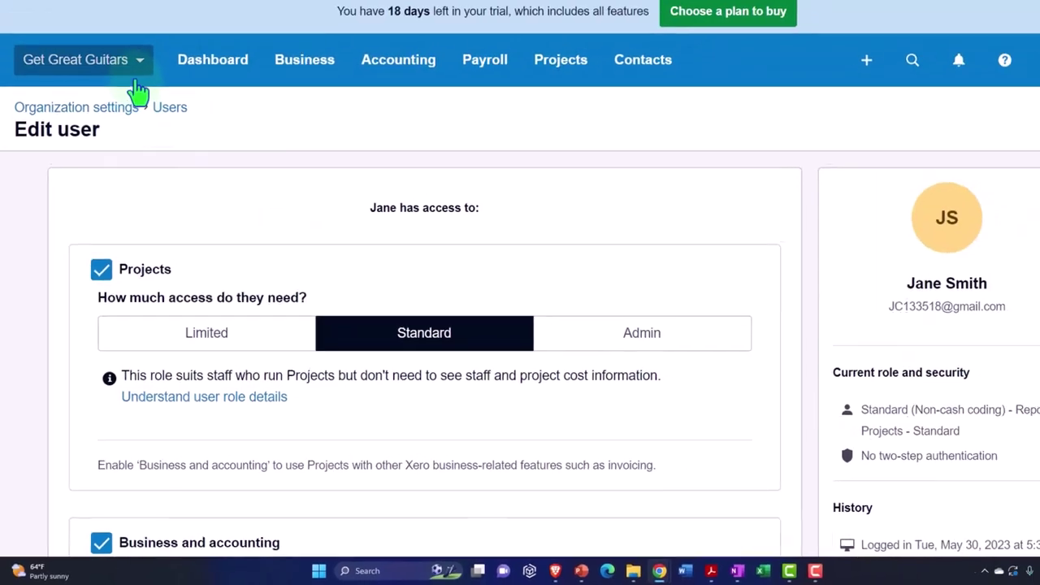
pyautogui.click(134, 94)
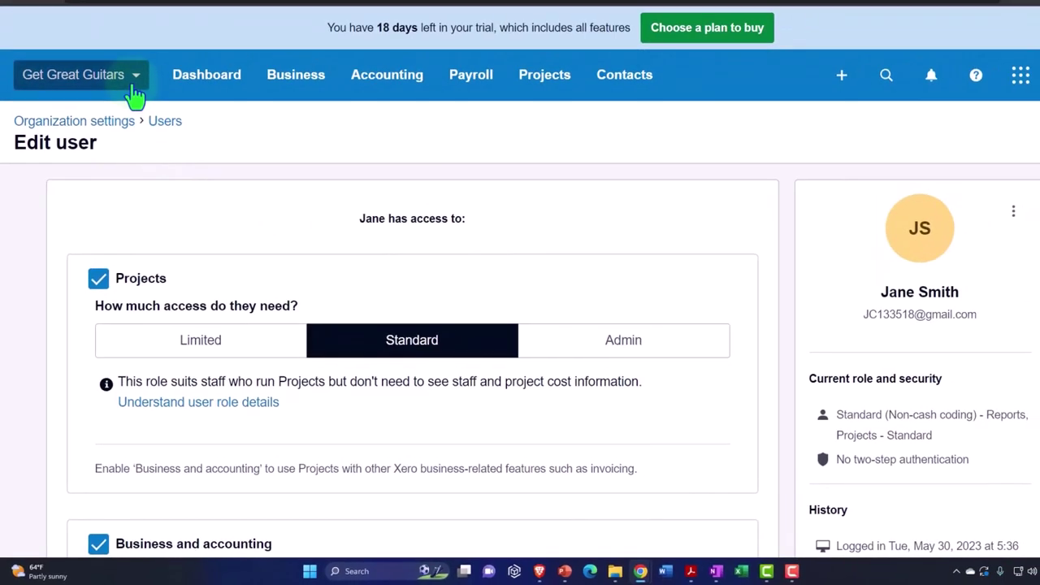
pyautogui.click(134, 94)
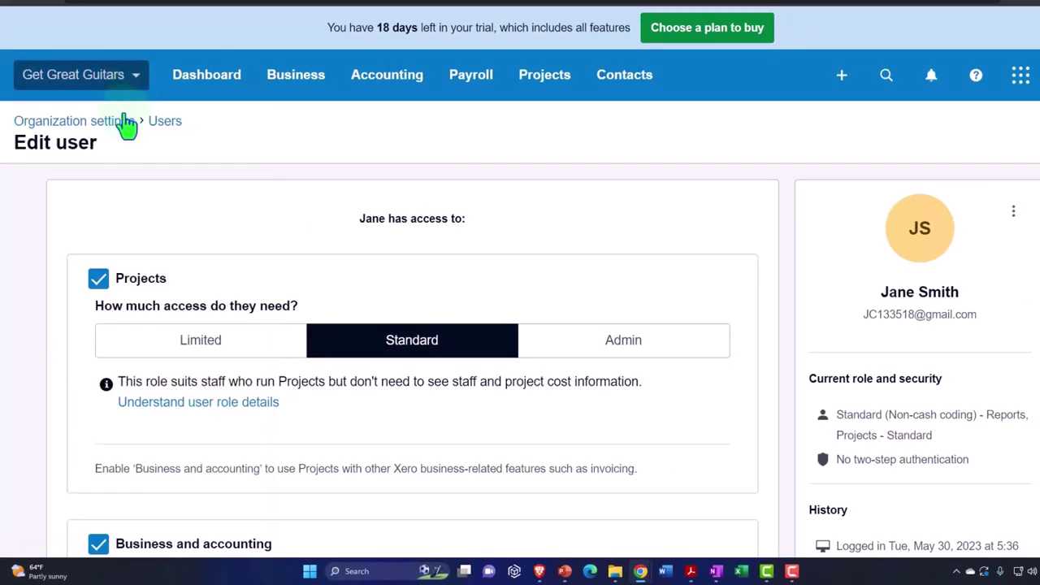
# Return to the dashboard and open the list of all projects
pyautogui.click(187, 97)
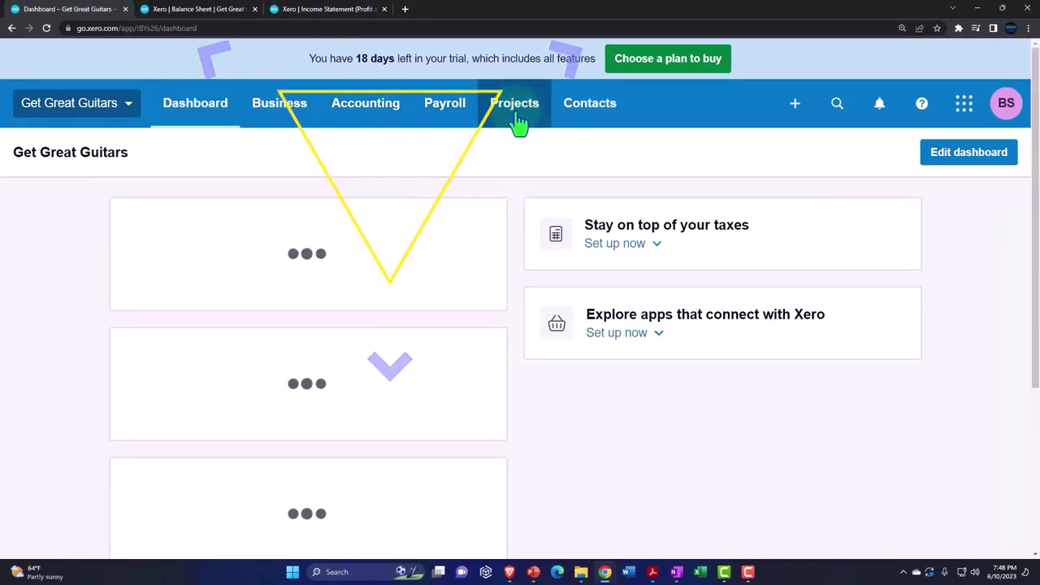
pyautogui.click(518, 122)
pyautogui.click(517, 156)
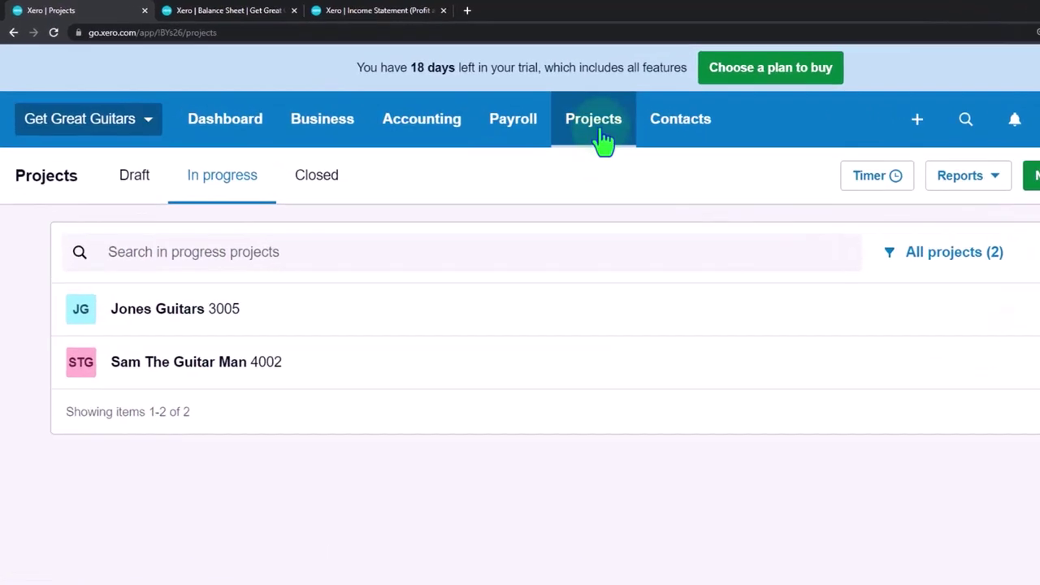
pyautogui.click(602, 139)
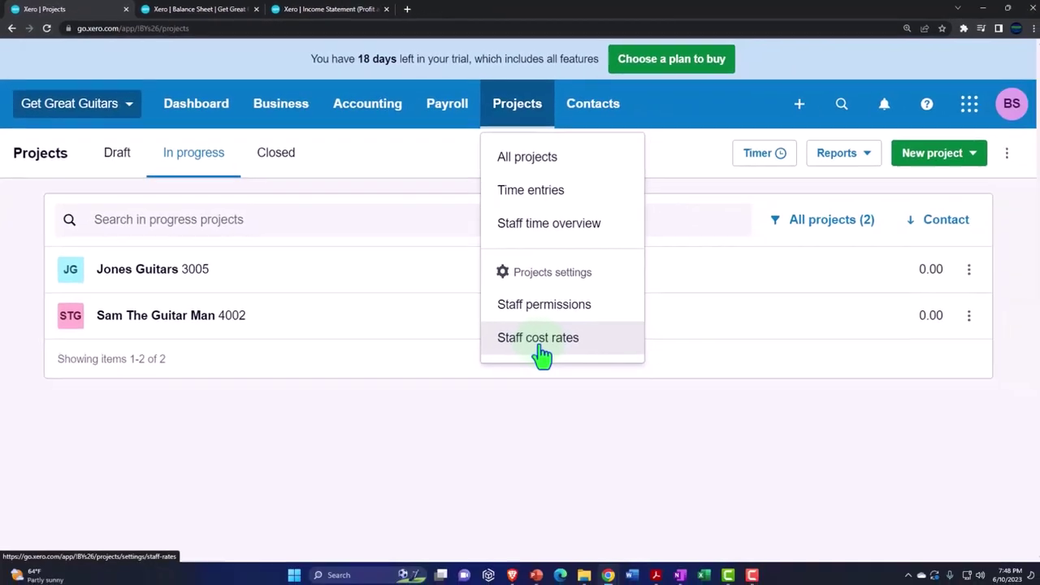
pyautogui.click(534, 195)
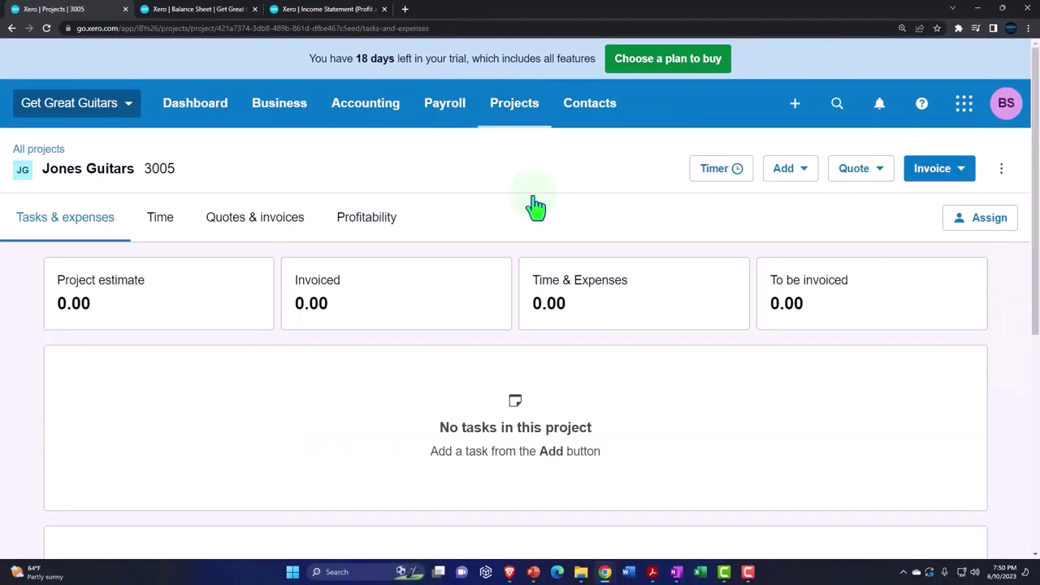
pyautogui.click(528, 119)
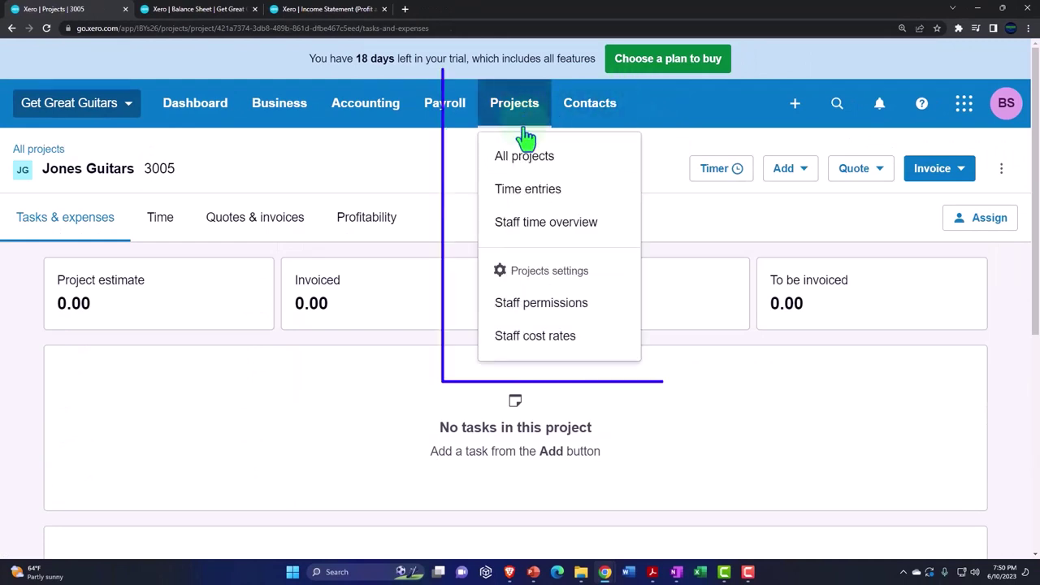
pyautogui.click(527, 159)
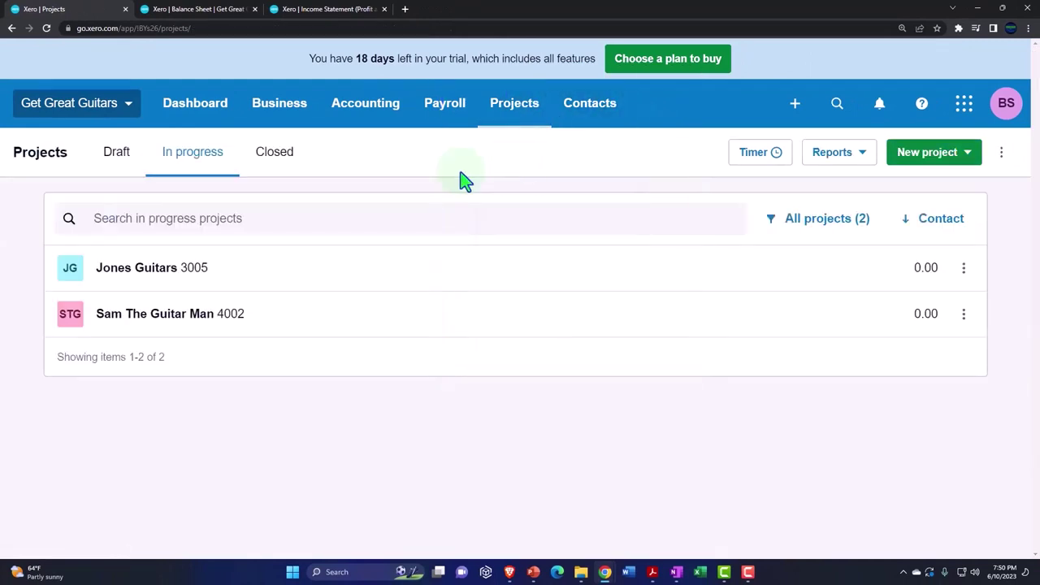
# Open the Jones Guitars 3005 project and start a new task in it
pyautogui.click(159, 279)
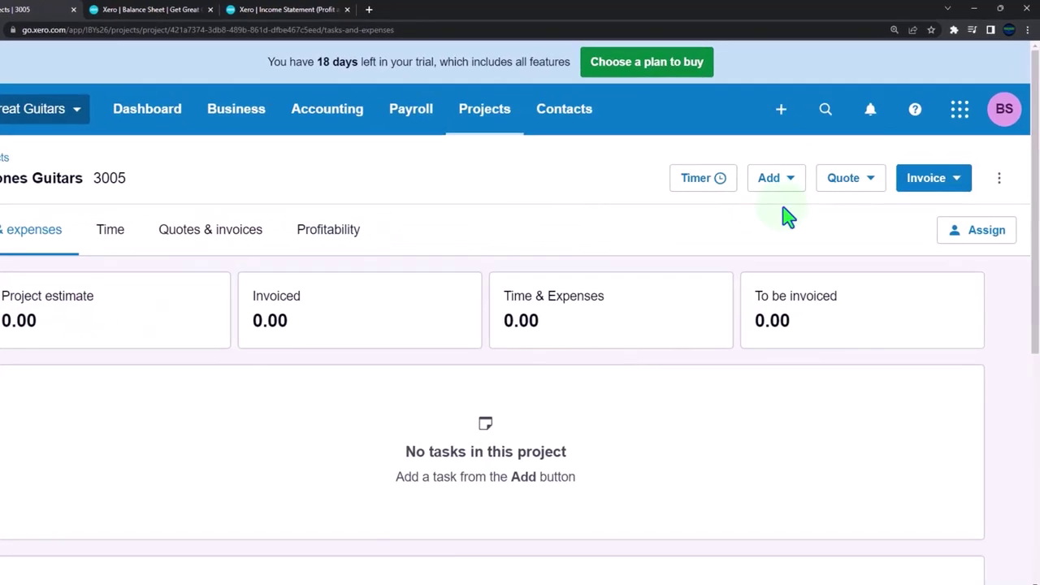
pyautogui.click(800, 174)
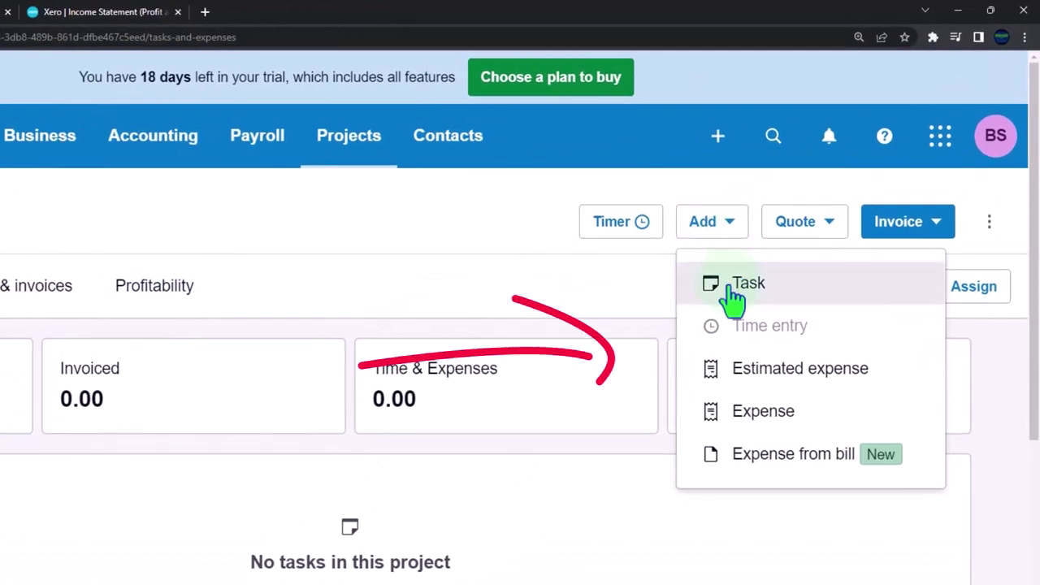
pyautogui.click(736, 299)
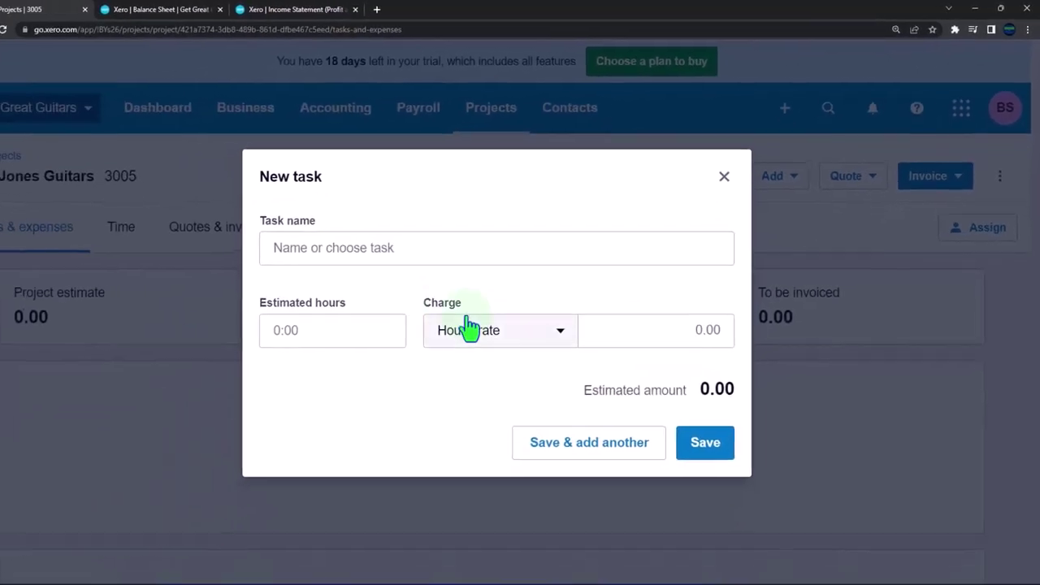
pyautogui.click(191, 293)
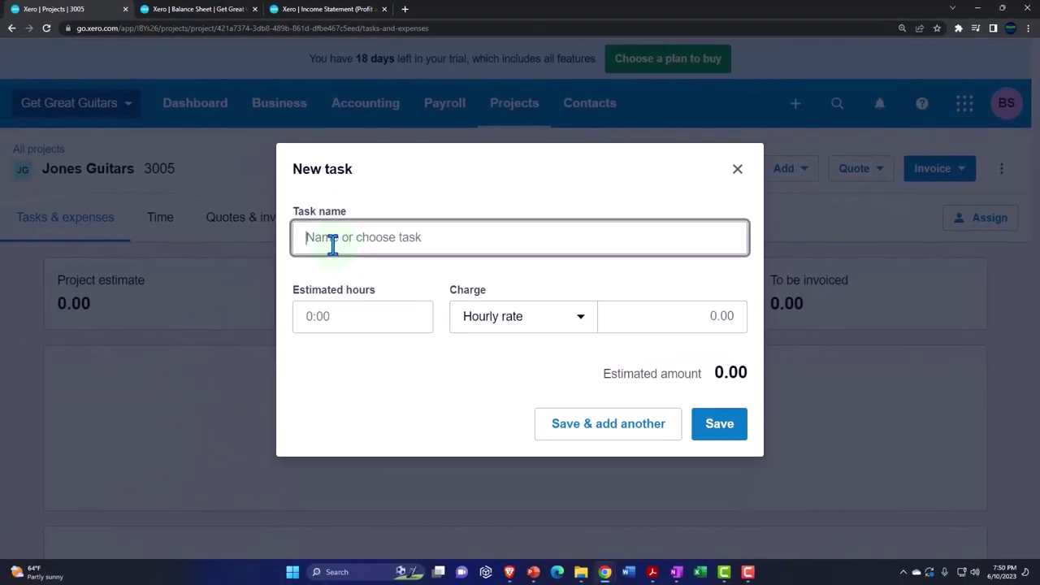
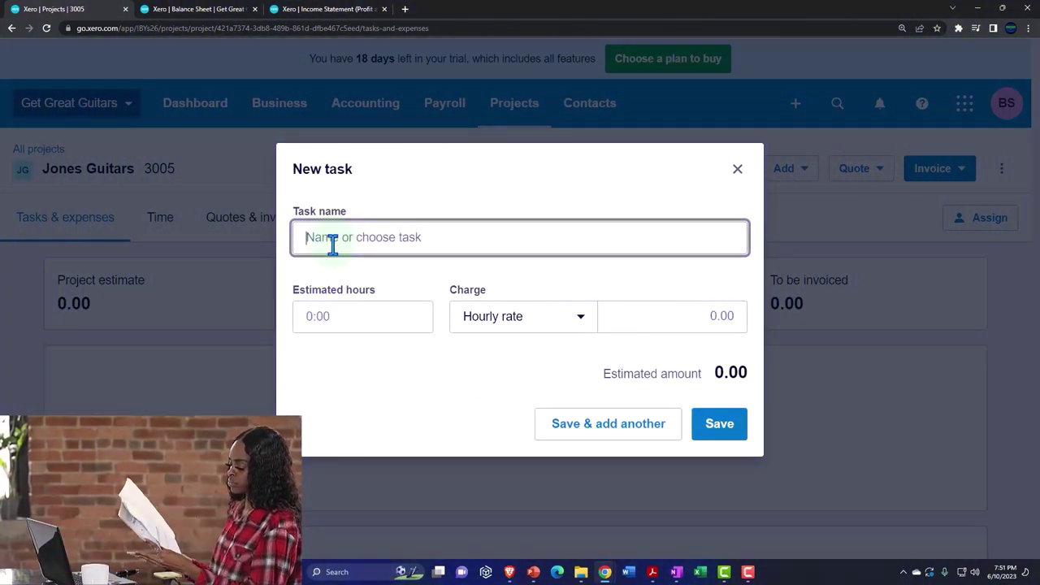
pyautogui.write('S')
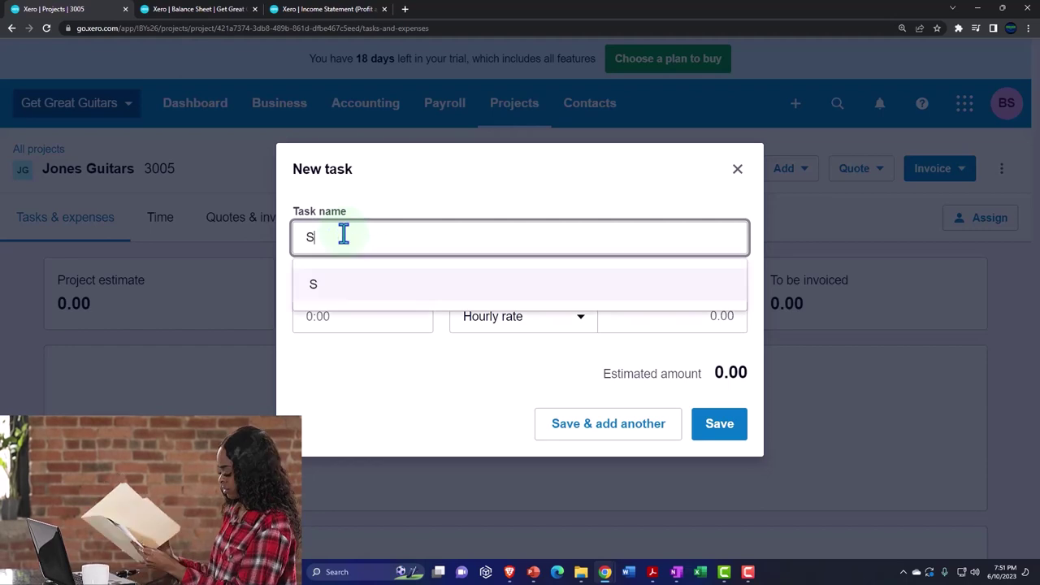
pyautogui.write('taff')
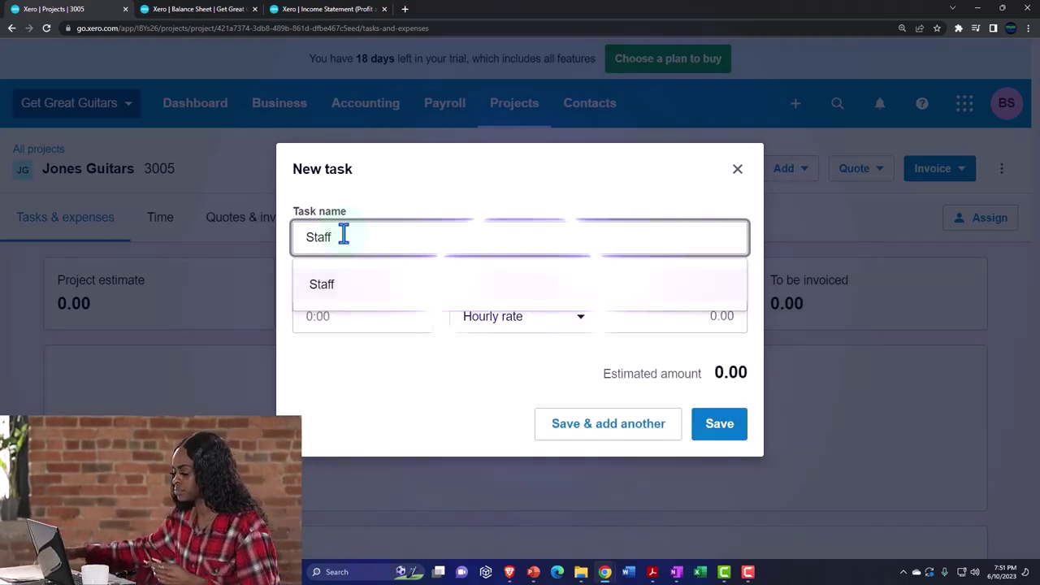
pyautogui.write(' 1 Rate')
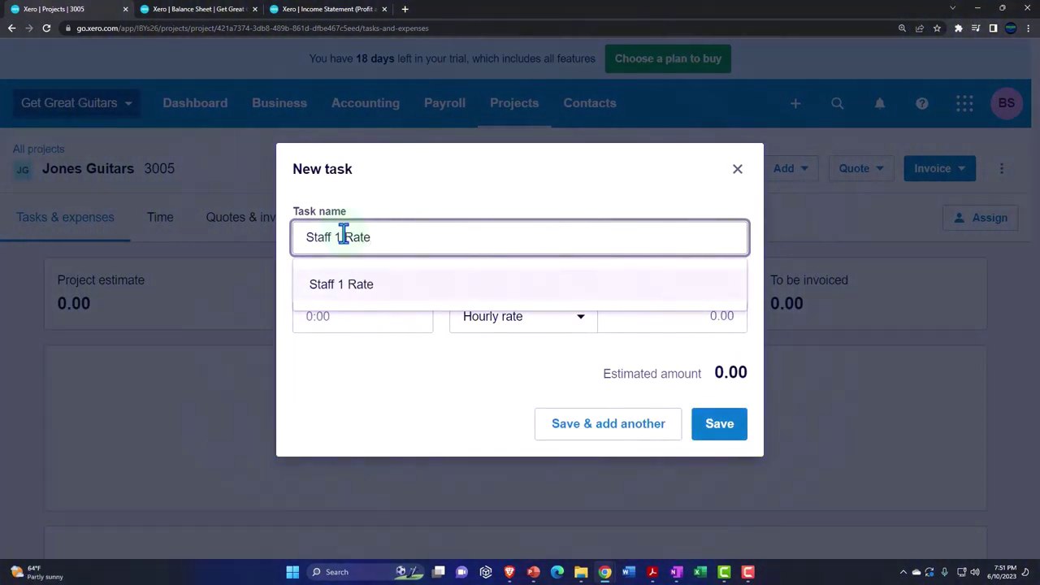
pyautogui.hotkey('ctrl', 'a')
pyautogui.press('BackSpace')
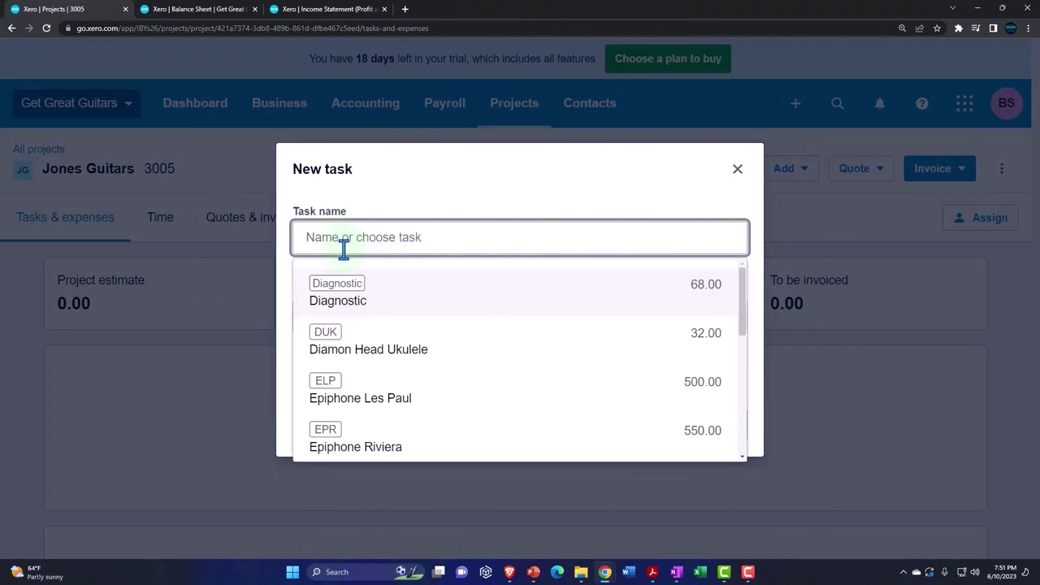
# Look through the existing items offered as tasks and name the new task Staff 1 Rate
pyautogui.scroll(-3, 414, 341)
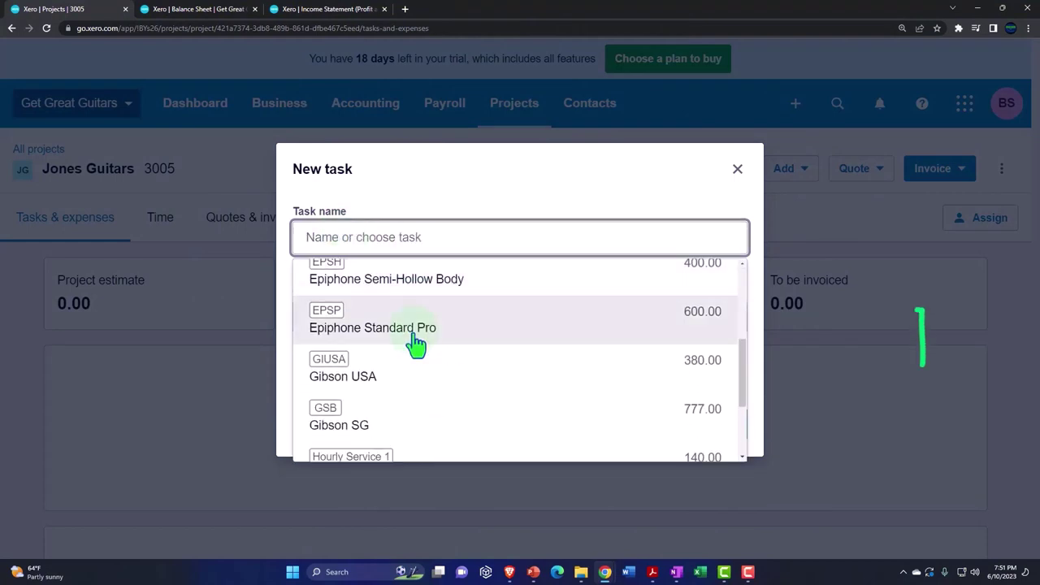
pyautogui.scroll(3, 390, 317)
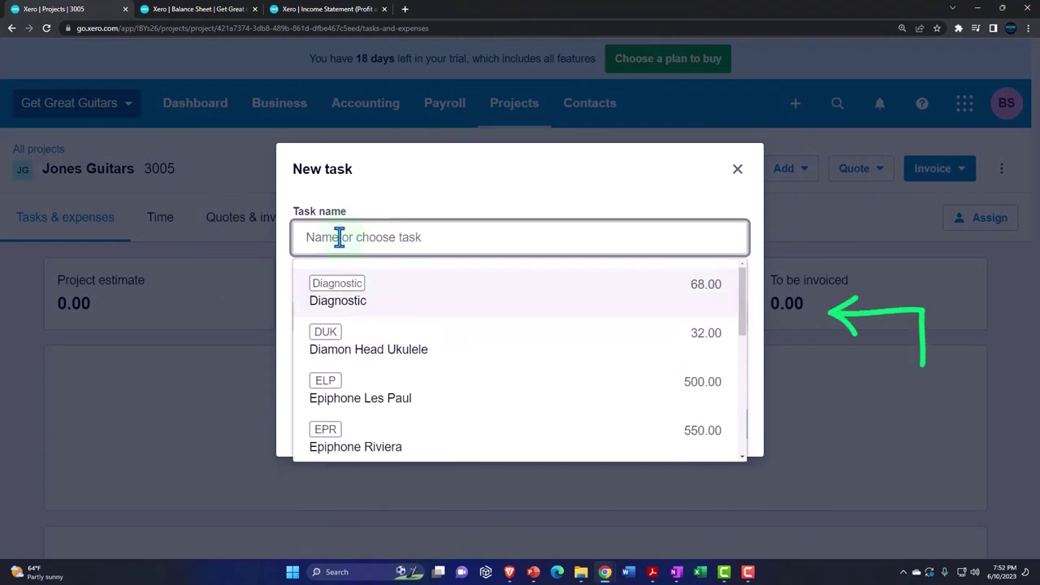
pyautogui.scroll(-3, 390, 309)
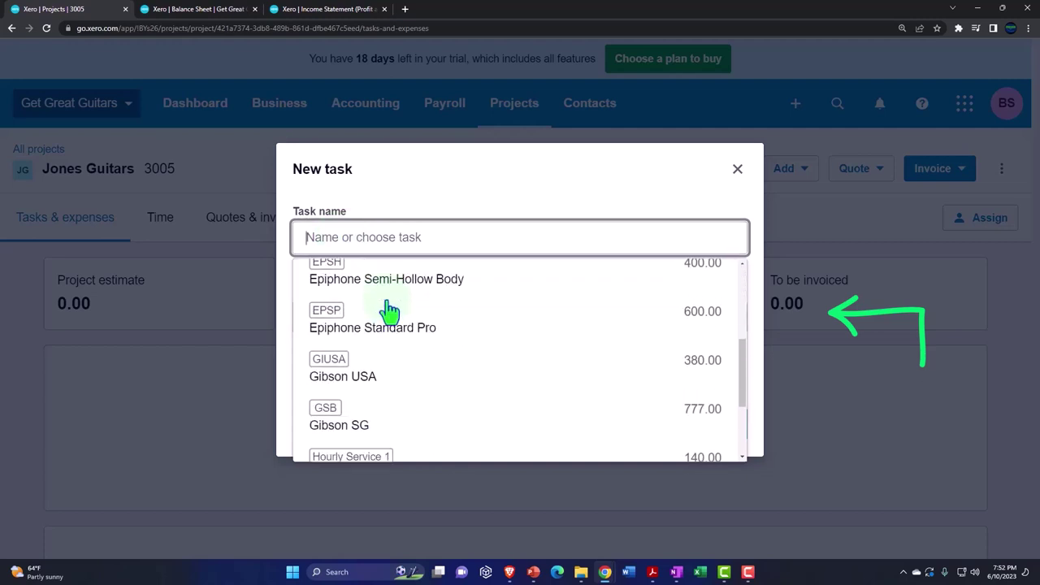
pyautogui.scroll(2, 386, 301)
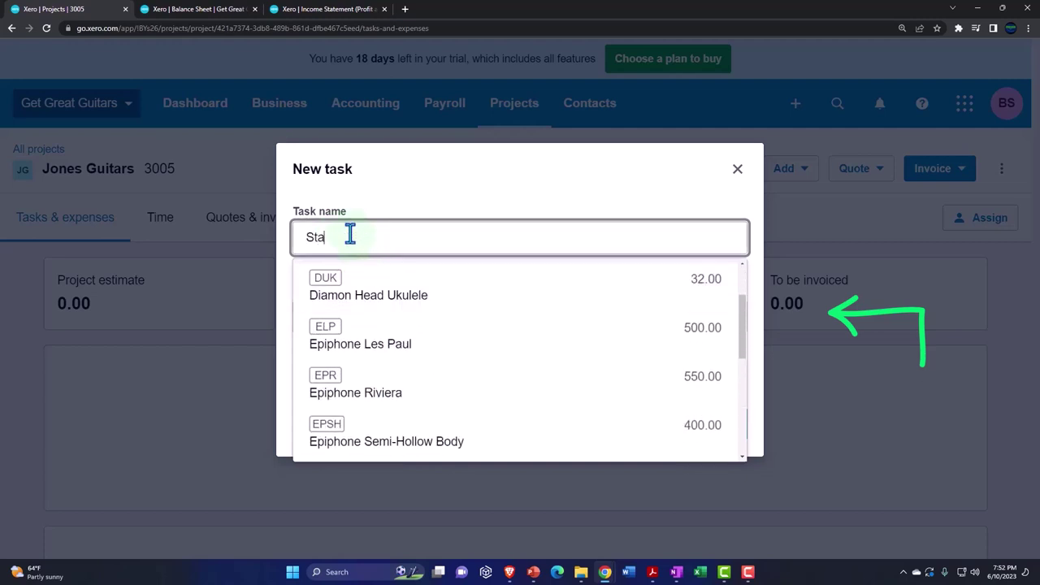
pyautogui.write('1 R')
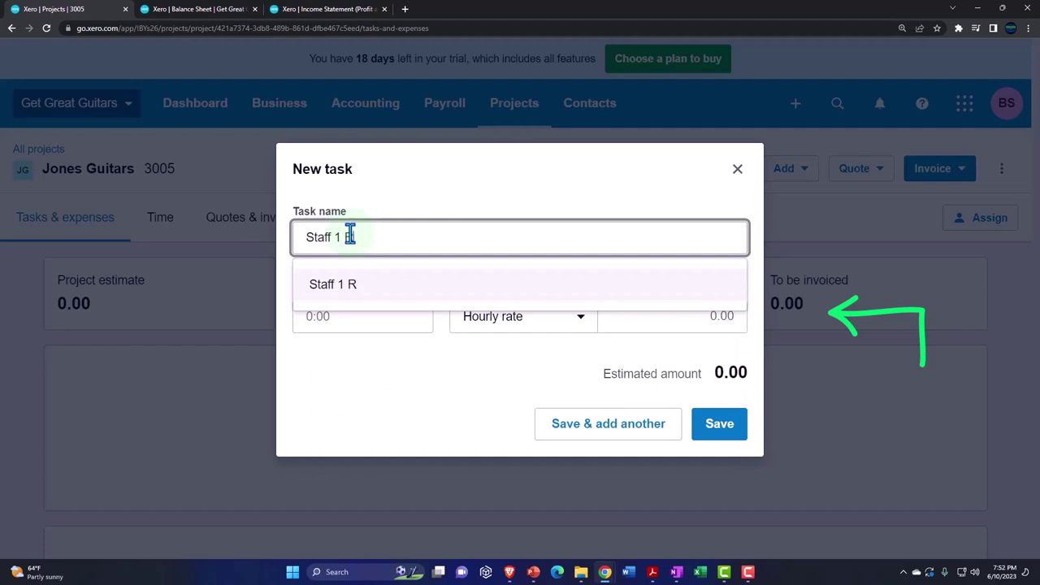
pyautogui.write('ate')
pyautogui.press('Tab')
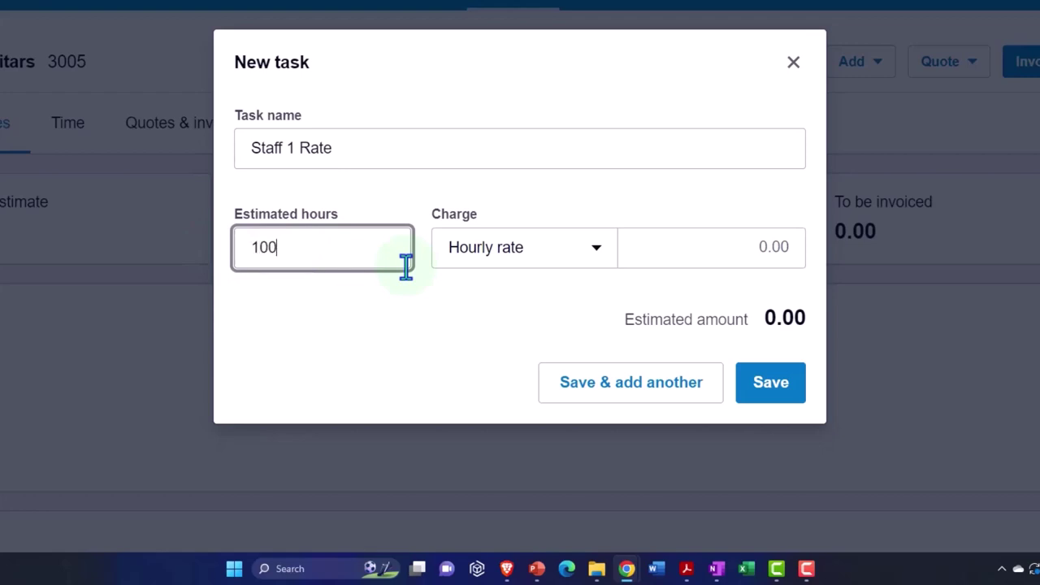
pyautogui.press('Tab')
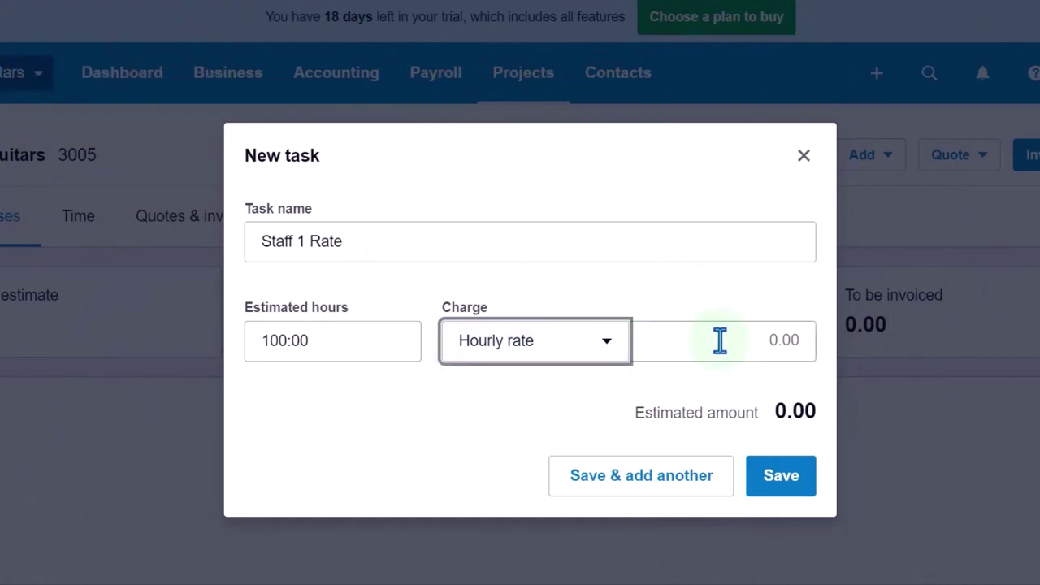
pyautogui.click(349, 341)
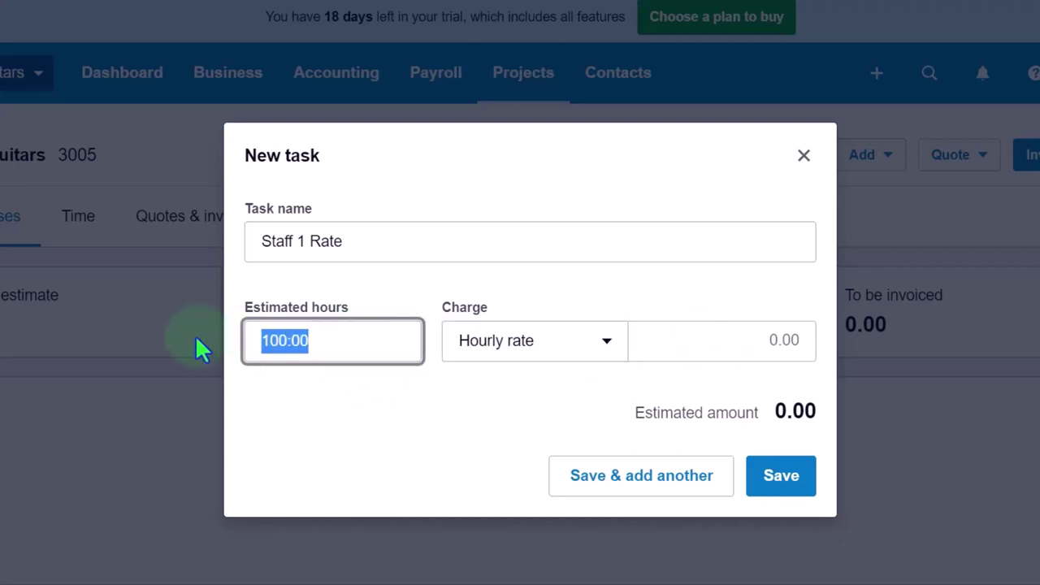
pyautogui.press('BackSpace')
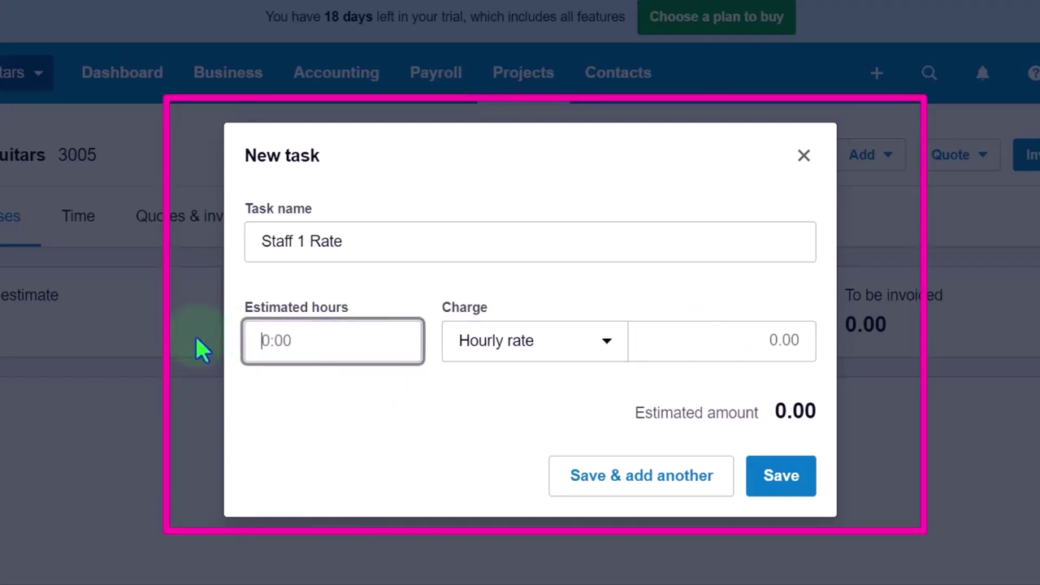
# Set the Staff 1 Rate task's hourly rate to 100.00 and save the task
pyautogui.press('Tab')
pyautogui.press('Tab')
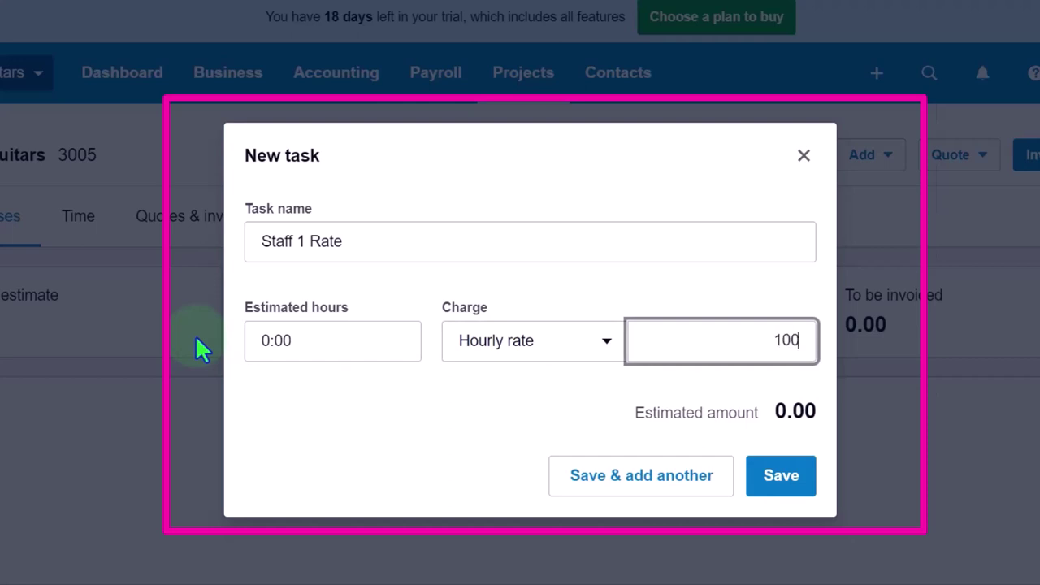
pyautogui.press('Tab')
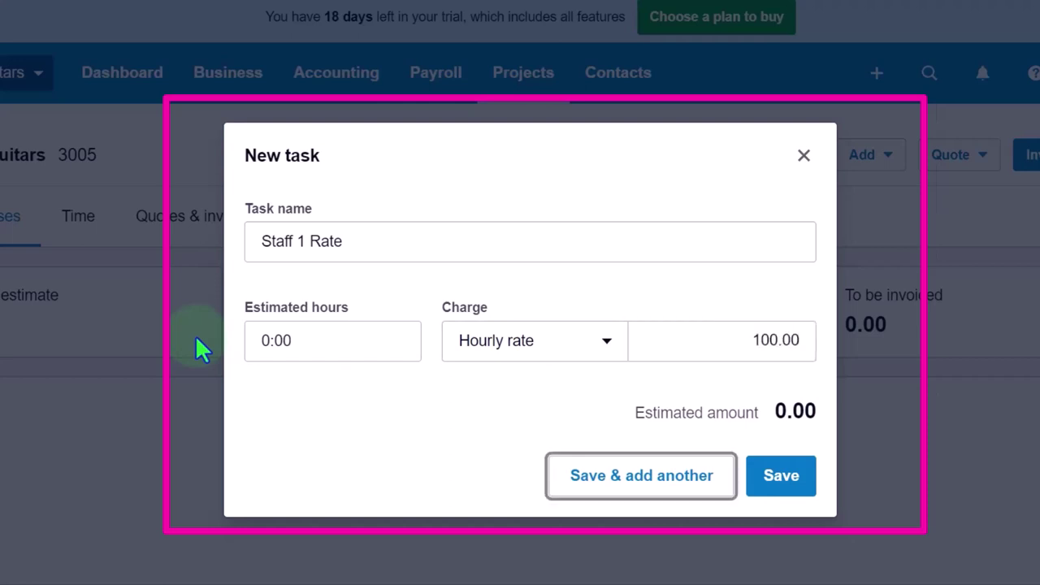
pyautogui.click(778, 479)
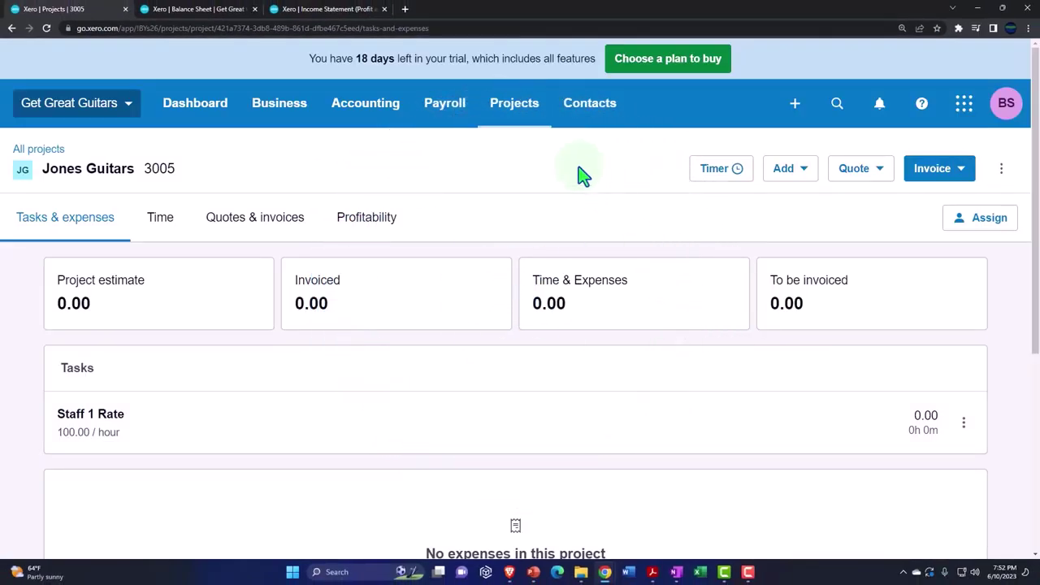
# Start a new time entry for the 3005 project and choose Staff 1 Rate as its task
pyautogui.click(793, 172)
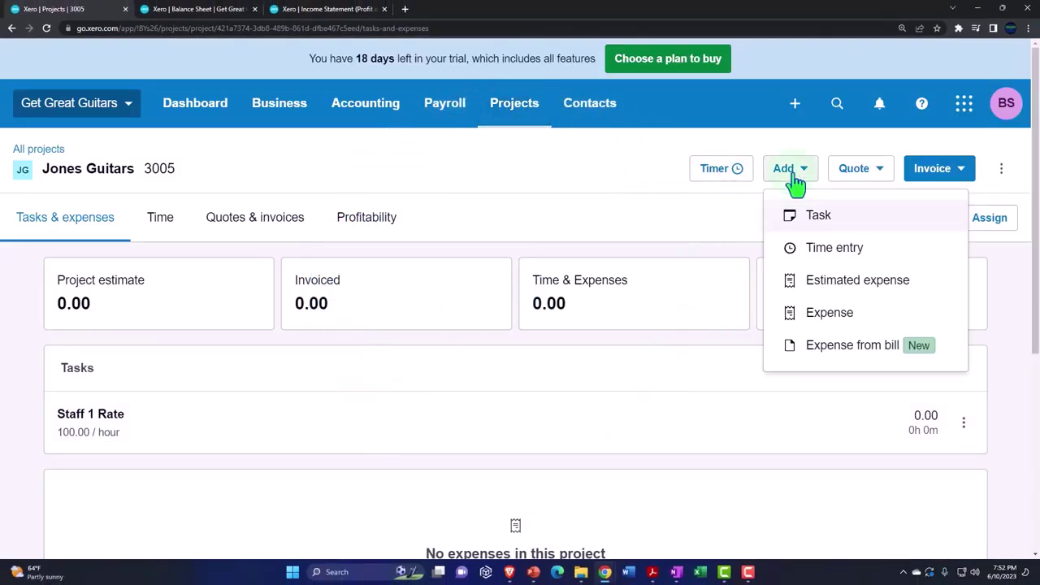
pyautogui.click(817, 249)
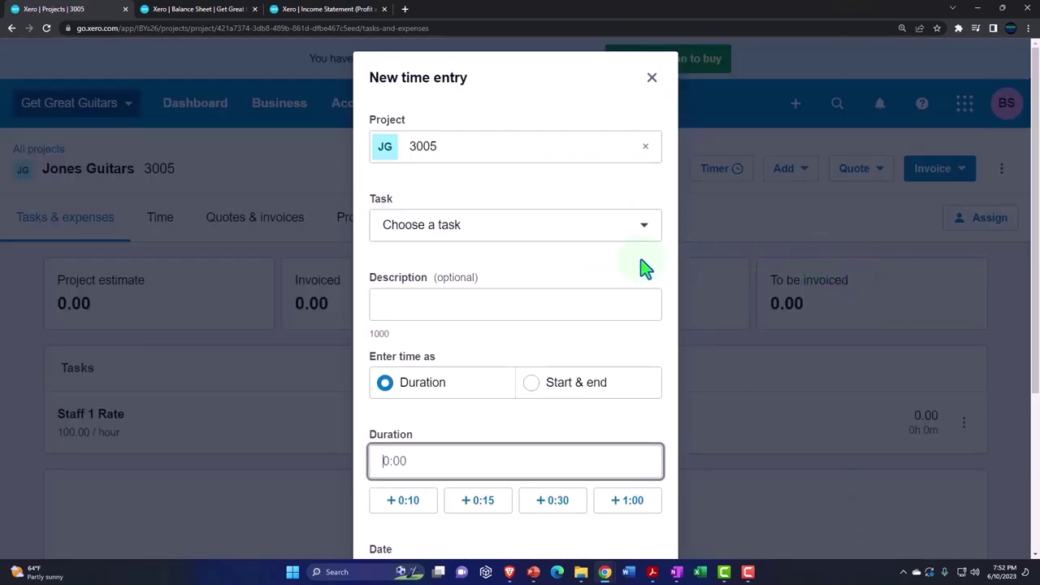
pyautogui.click(644, 227)
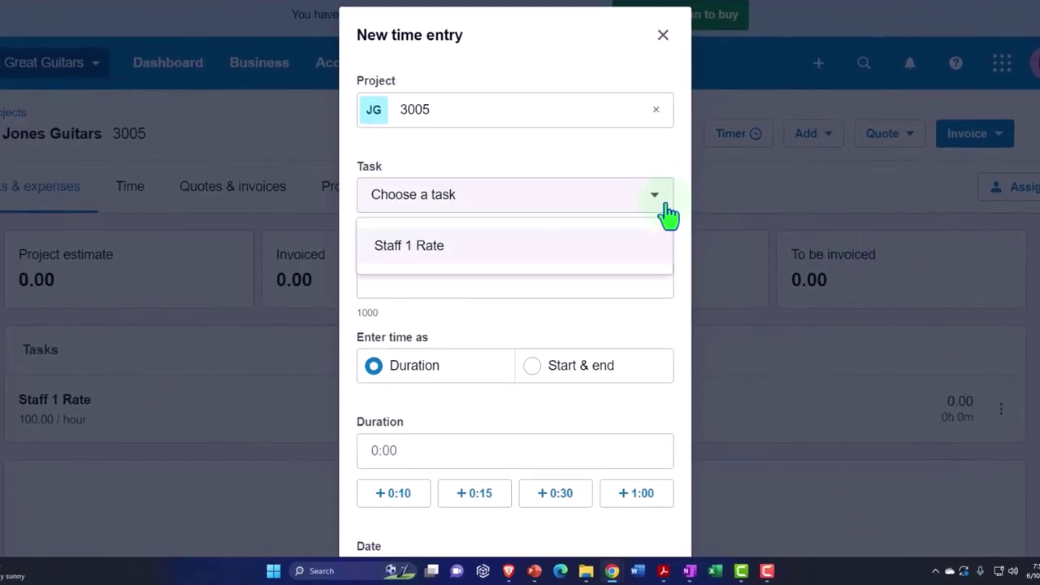
pyautogui.click(449, 259)
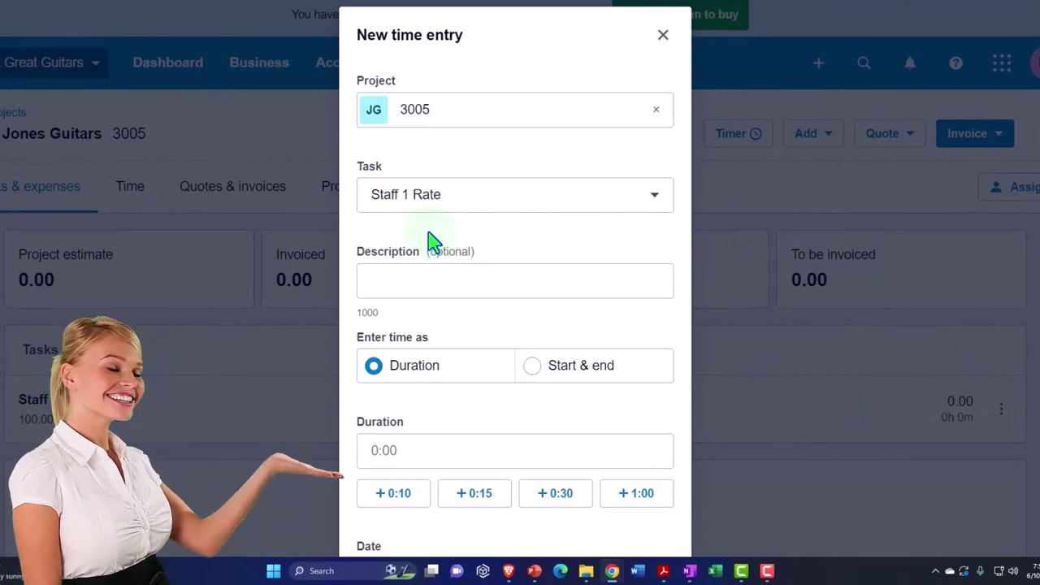
# Enter a duration of 1:00, look over the date and staff member fields, and close the time entry without saving
pyautogui.scroll(-1, 441, 295)
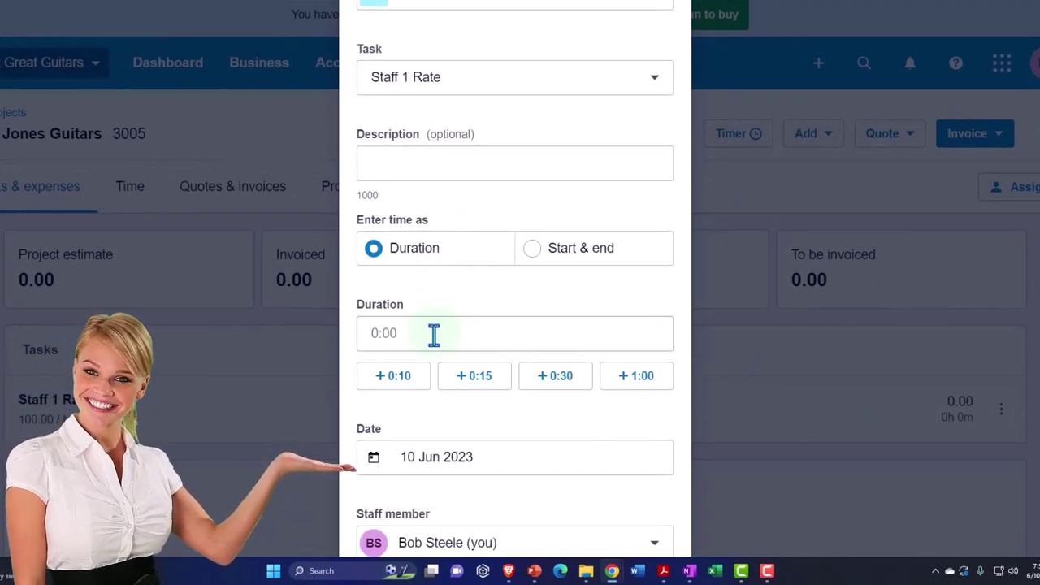
pyautogui.click(434, 334)
pyautogui.write('1')
pyautogui.press('Tab')
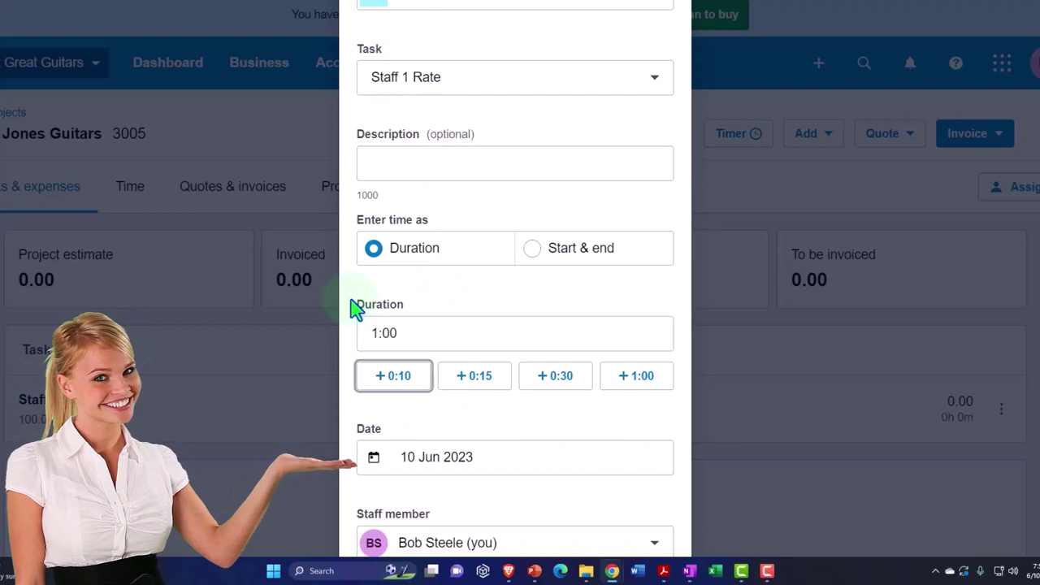
pyautogui.scroll(-1, 541, 329)
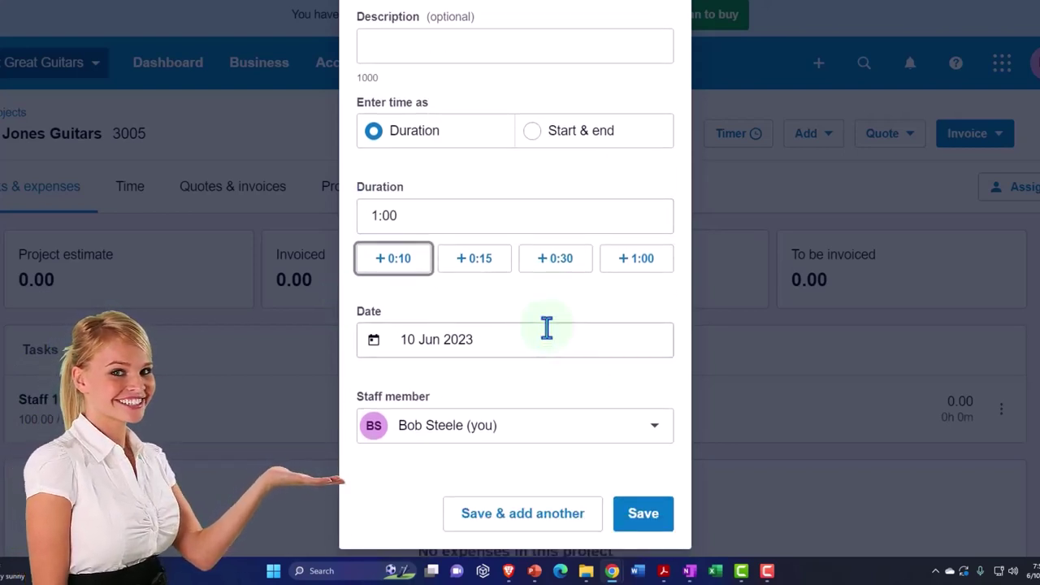
pyautogui.scroll(2, 547, 328)
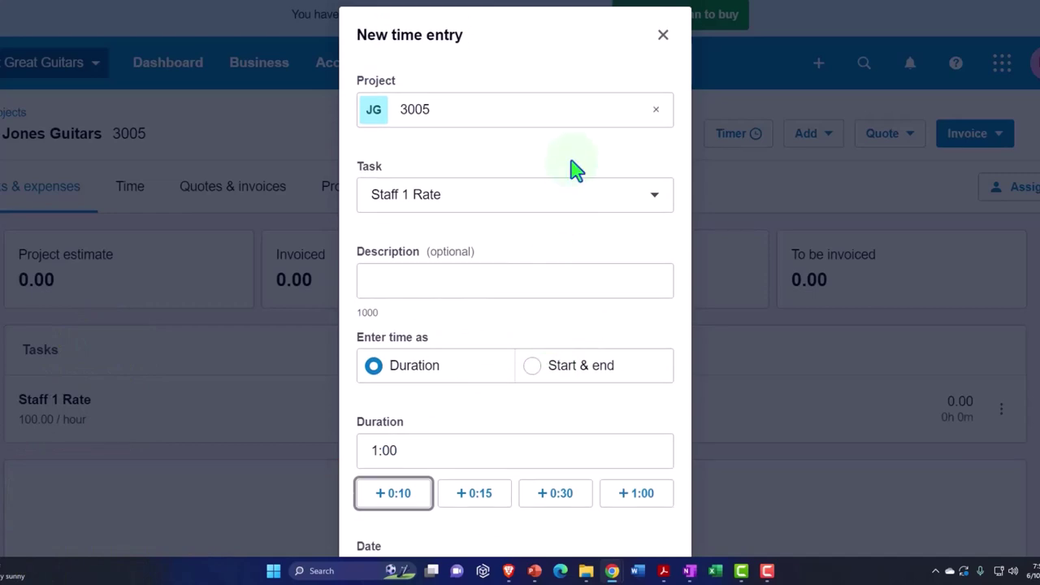
pyautogui.click(663, 35)
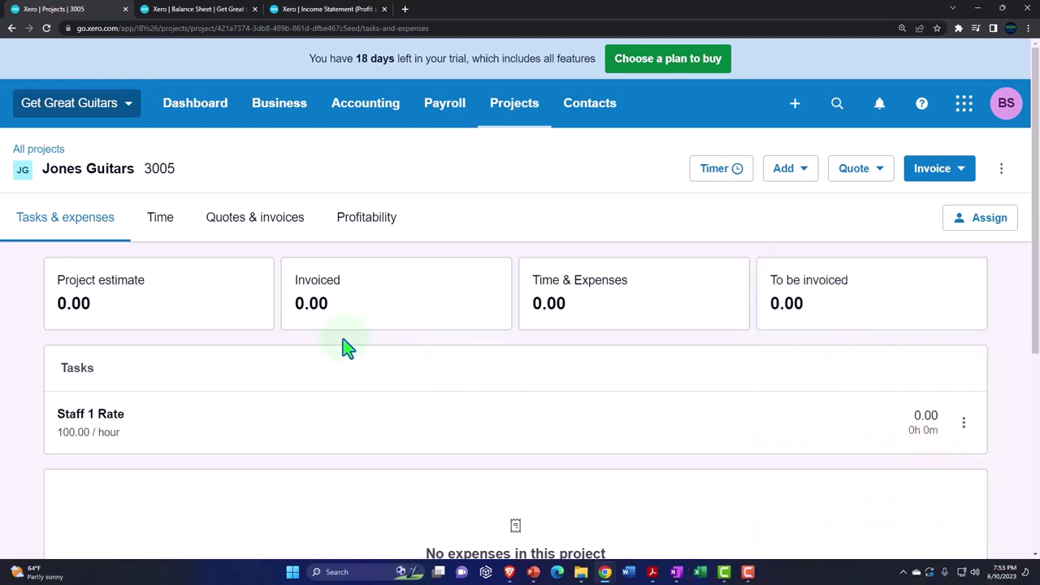
# Go to the projects' staff cost rates and open the hourly cost rate of the first listed staff member for editing
pyautogui.click(525, 120)
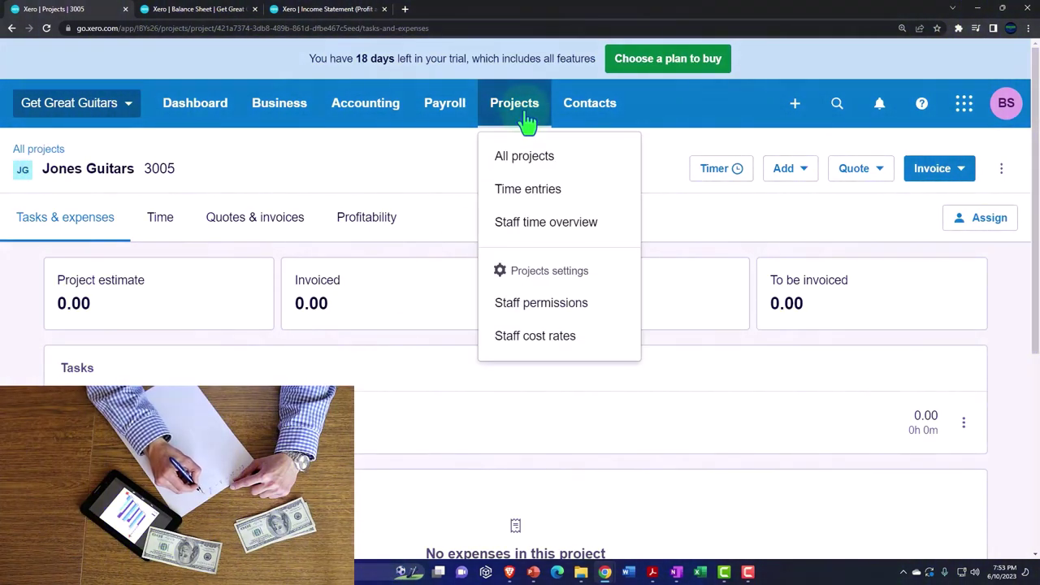
pyautogui.click(571, 216)
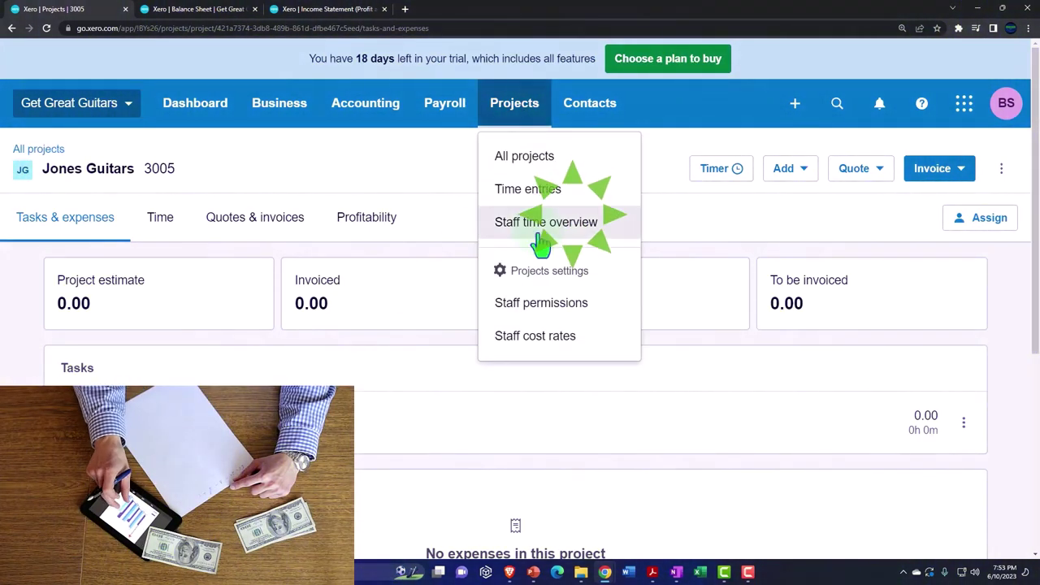
pyautogui.click(530, 346)
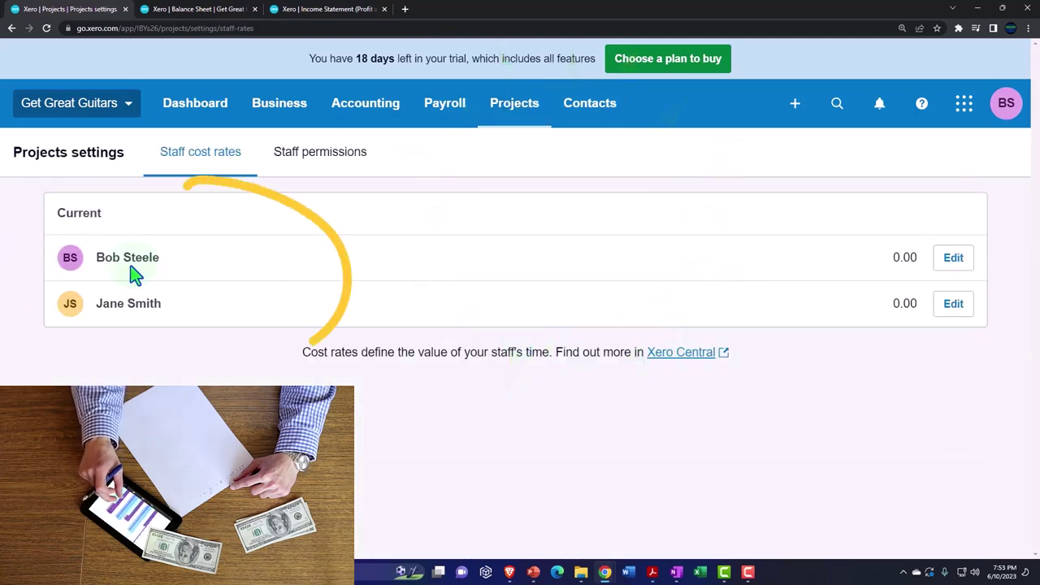
pyautogui.click(946, 262)
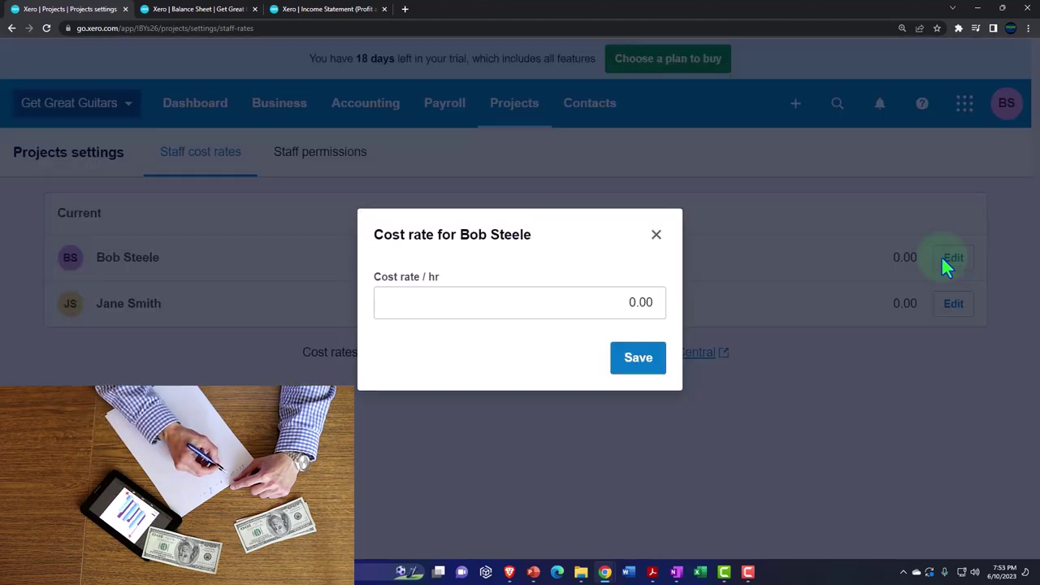
pyautogui.click(544, 301)
pyautogui.moveTo(544, 302); pyautogui.dragTo(697, 309)
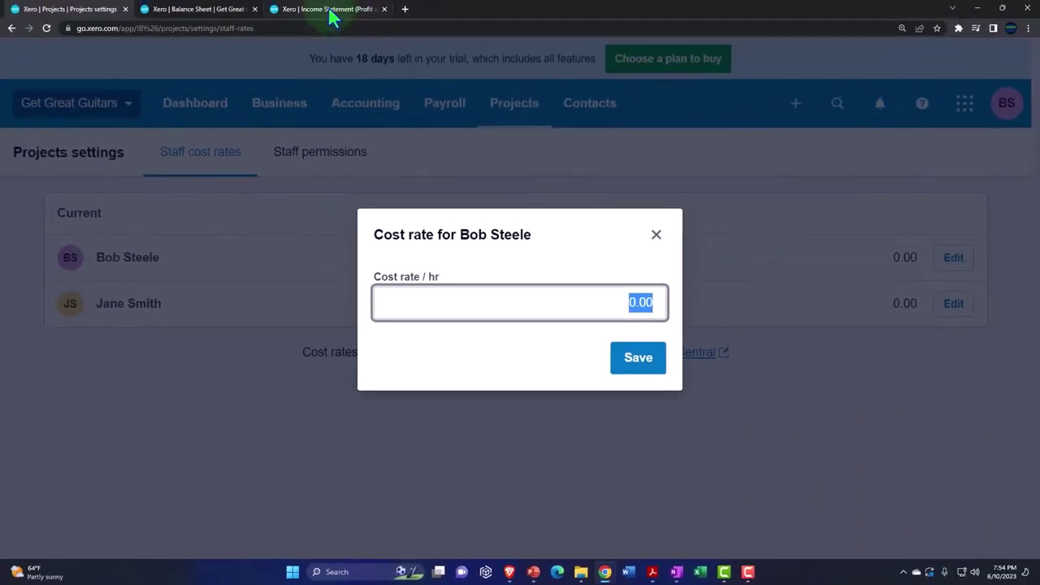
# Review the operating expenses in the Income Statement report, including payroll tax and wages and salaries
pyautogui.click(330, 11)
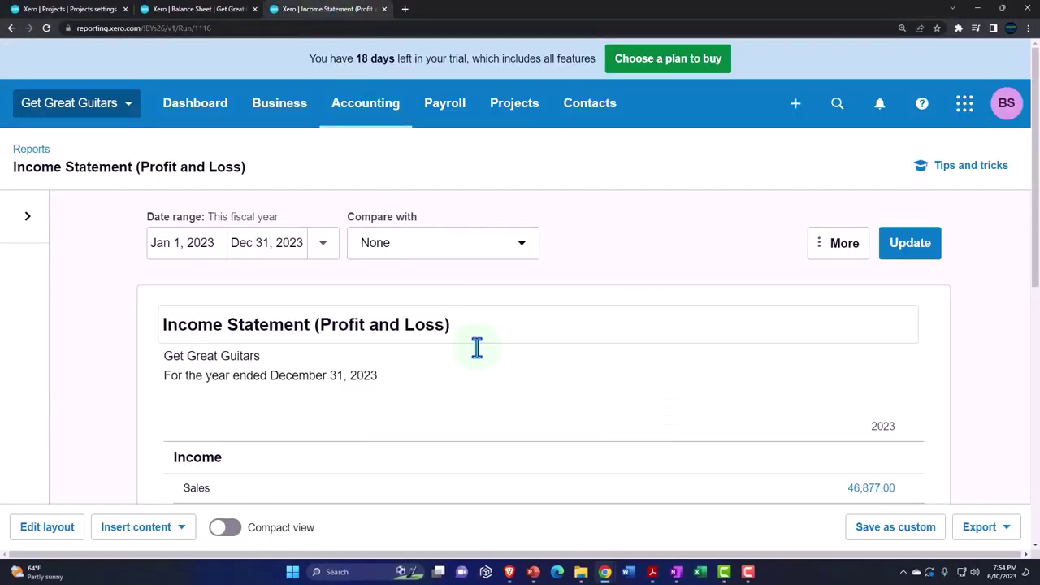
pyautogui.scroll(-7, 488, 381)
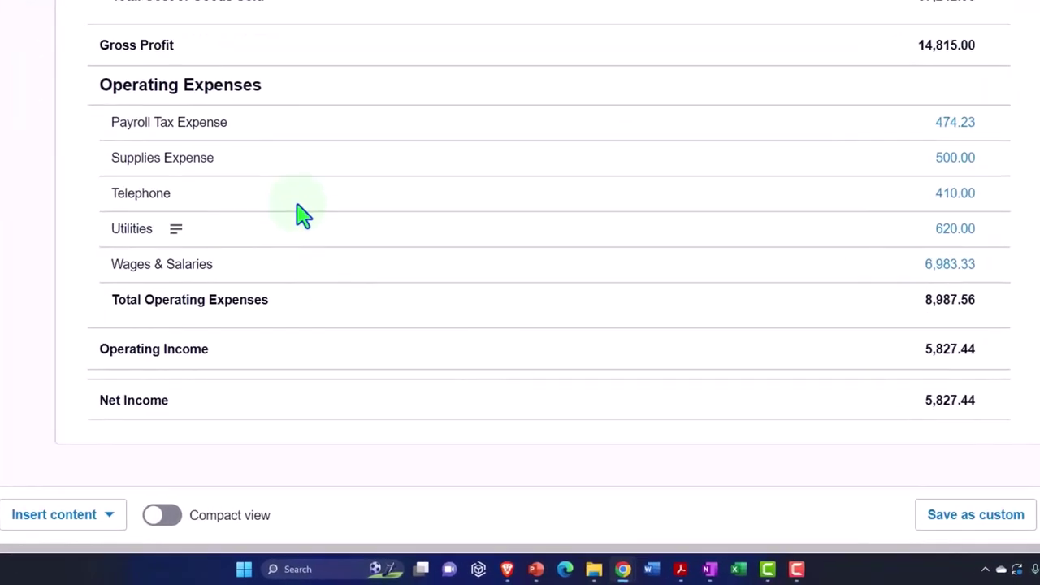
pyautogui.click(948, 124)
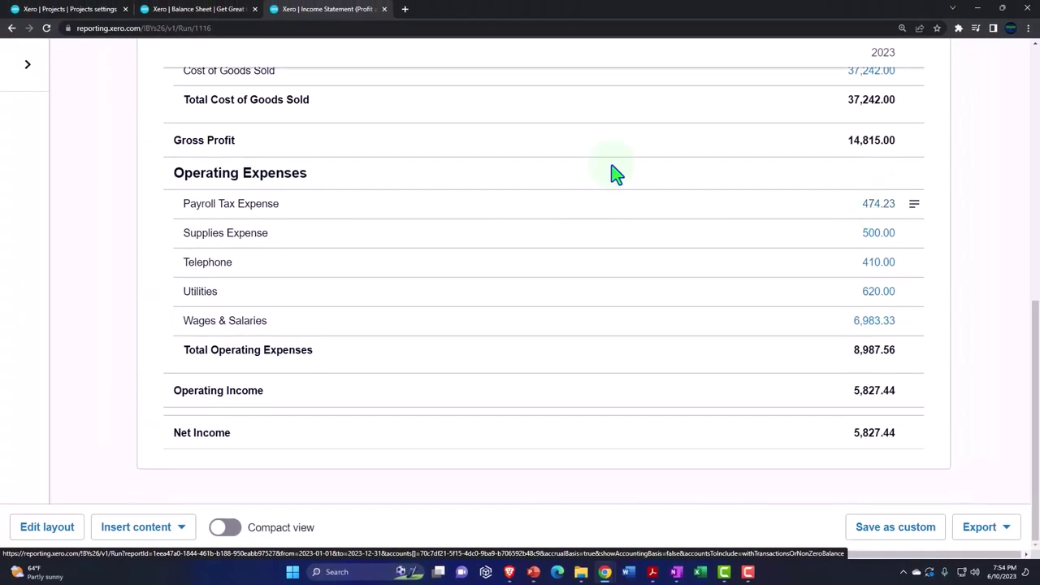
# Return to the staff cost rates, set the first staff member's hourly cost rate to 60.00 and save it
pyautogui.click(81, 9)
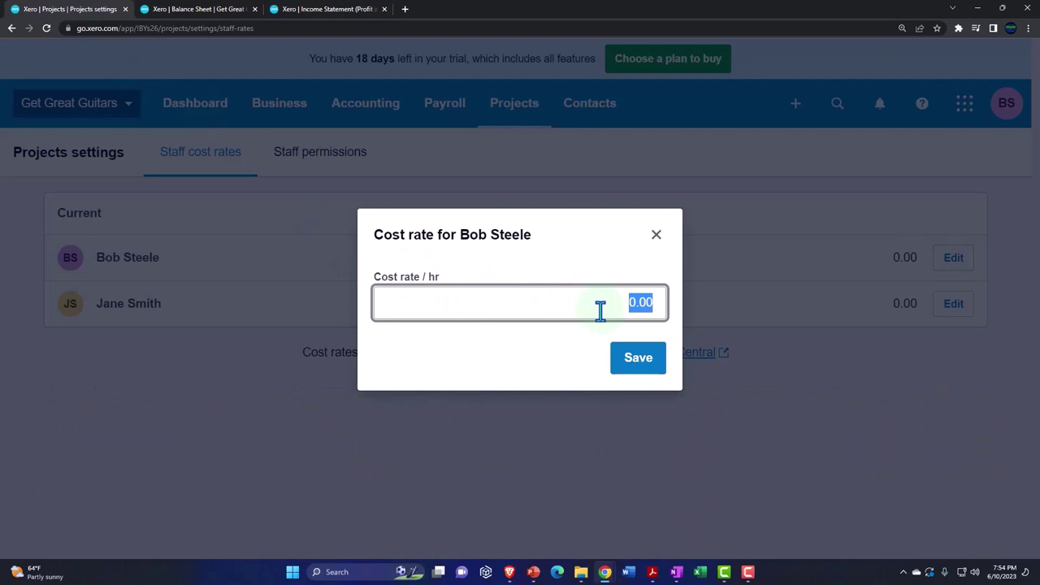
pyautogui.write('60')
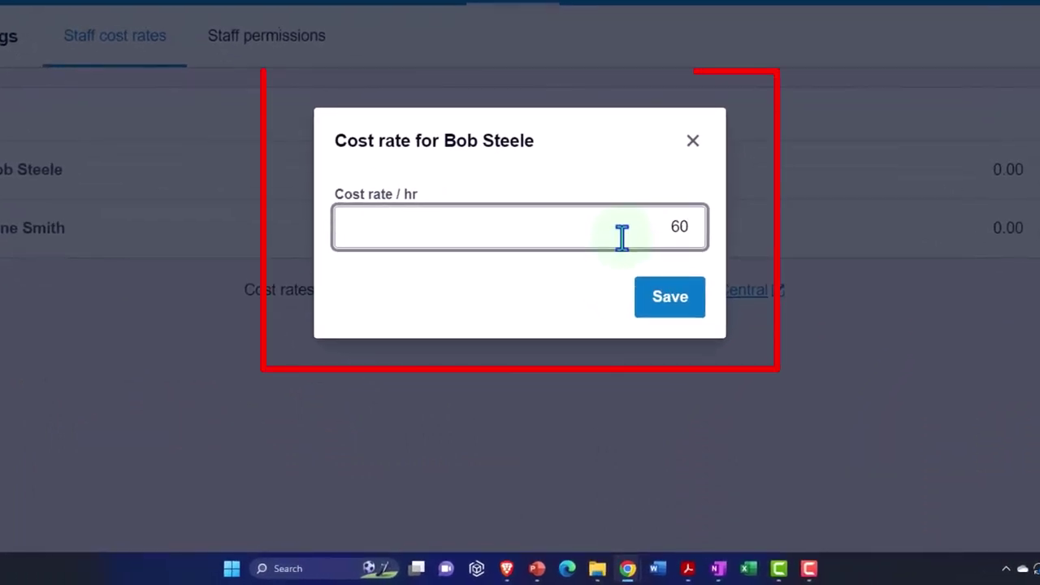
pyautogui.press('Tab')
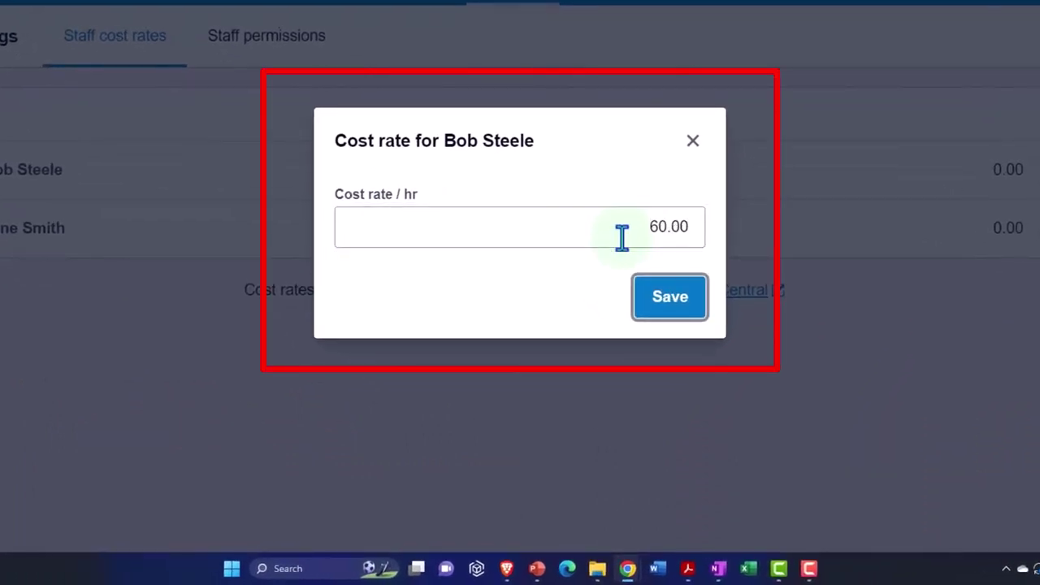
pyautogui.click(658, 301)
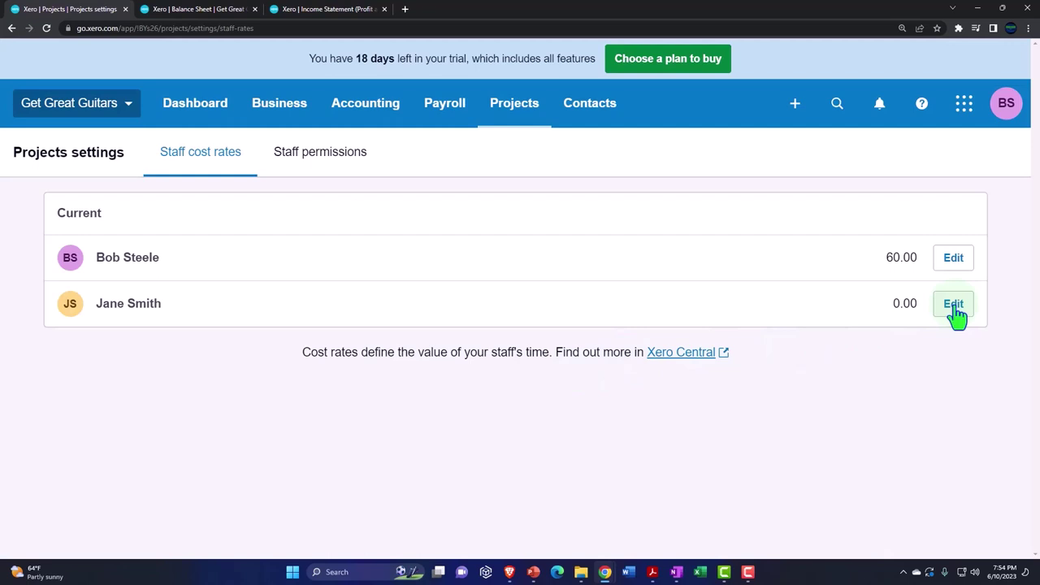
# Set the second staff member's hourly cost rate to 70.00 and save it
pyautogui.click(955, 307)
pyautogui.doubleClick(643, 303)
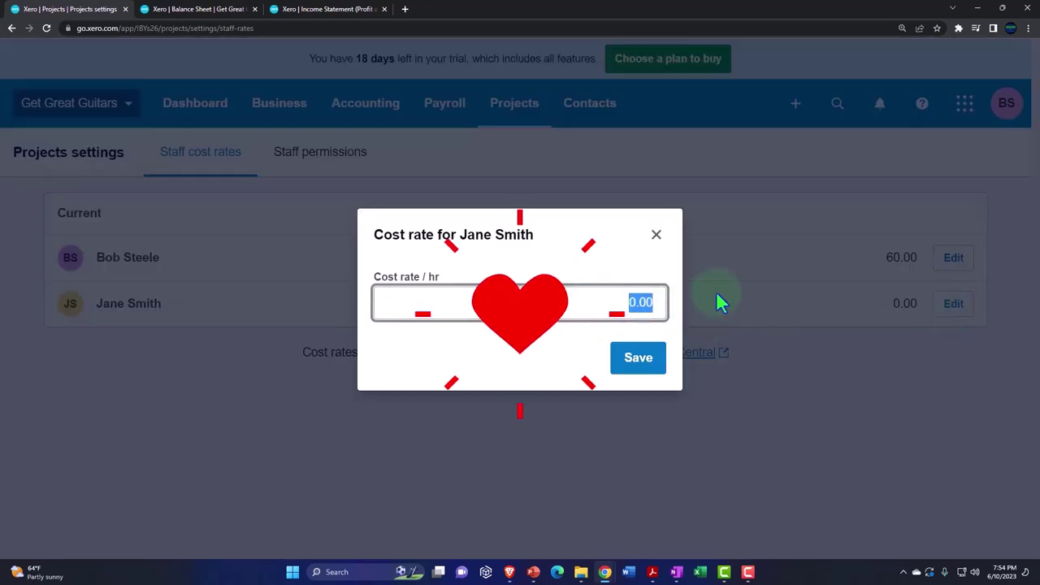
pyautogui.press('BackSpace')
pyautogui.write('70')
pyautogui.click(637, 363)
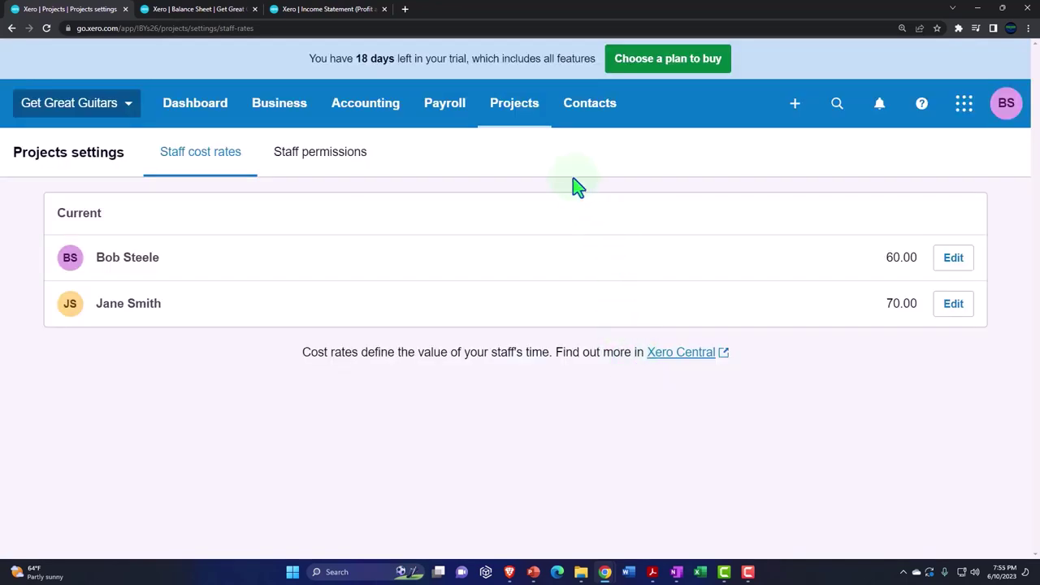
# Reopen the Jones Guitars 3005 project, look over its tasks, and briefly compare with the Income Statement's operating expenses
pyautogui.click(527, 122)
pyautogui.click(525, 160)
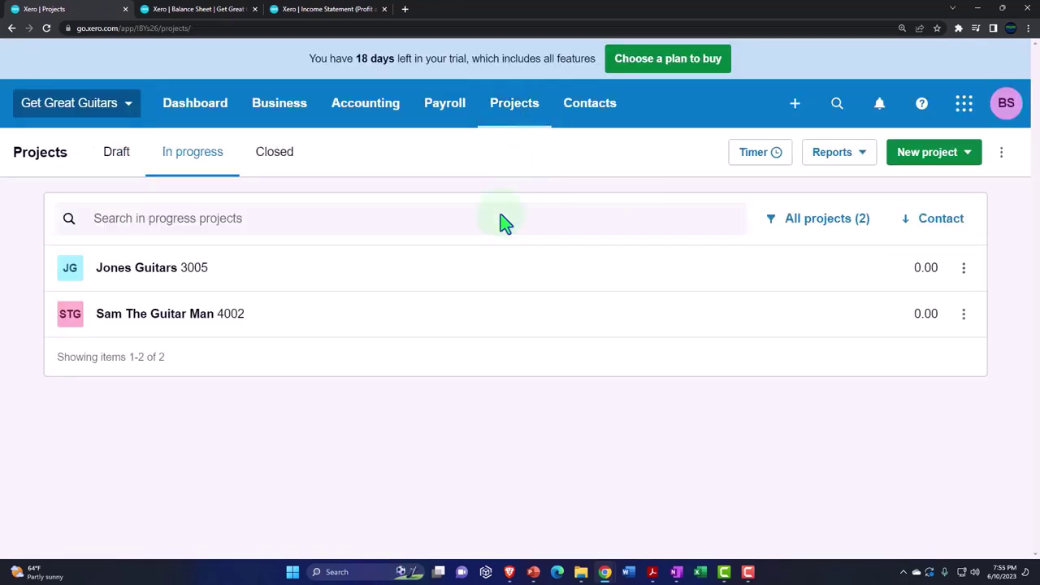
pyautogui.click(169, 279)
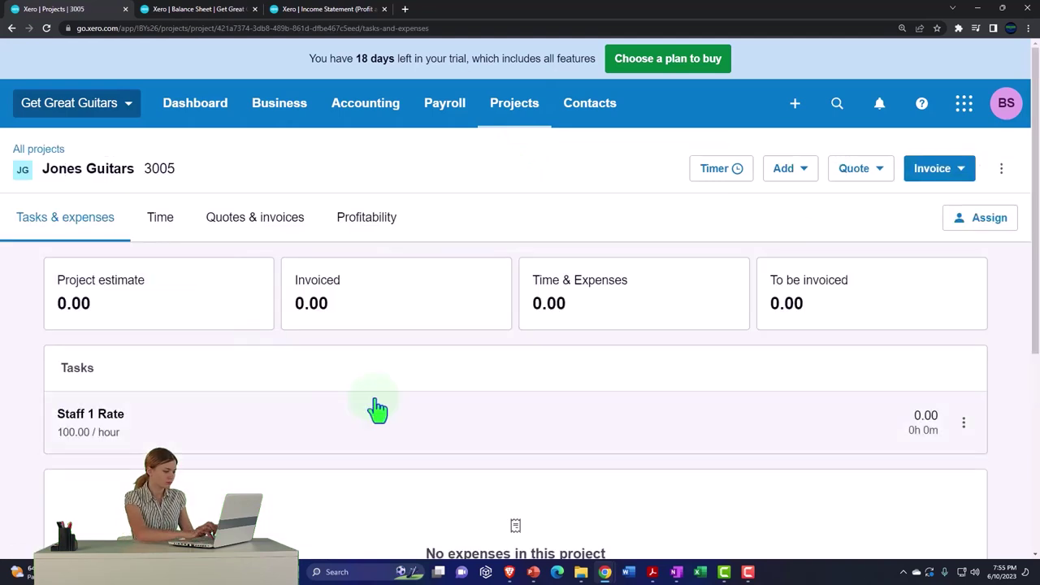
pyautogui.scroll(-1, 377, 410)
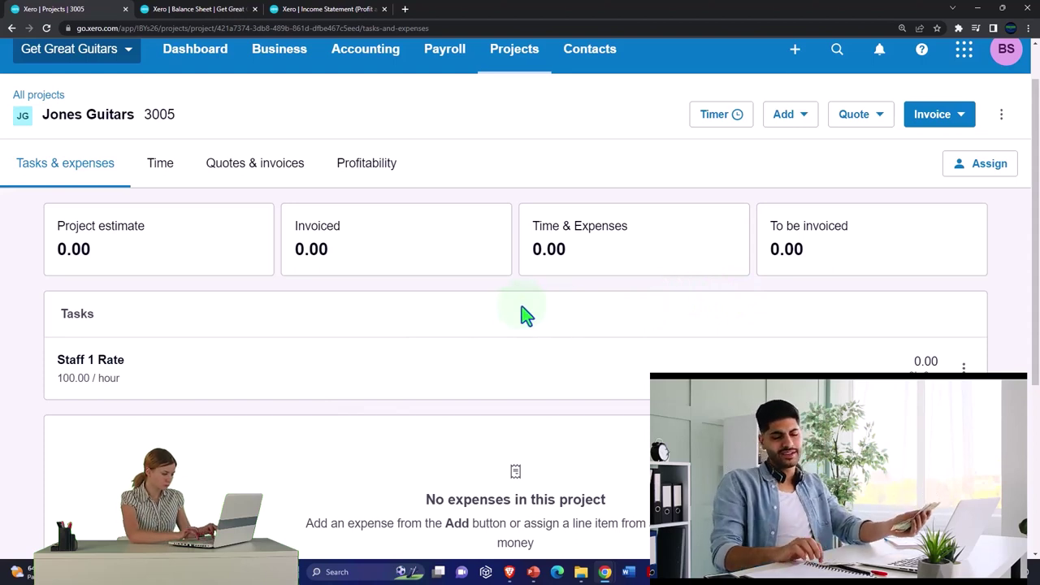
pyautogui.click(294, 10)
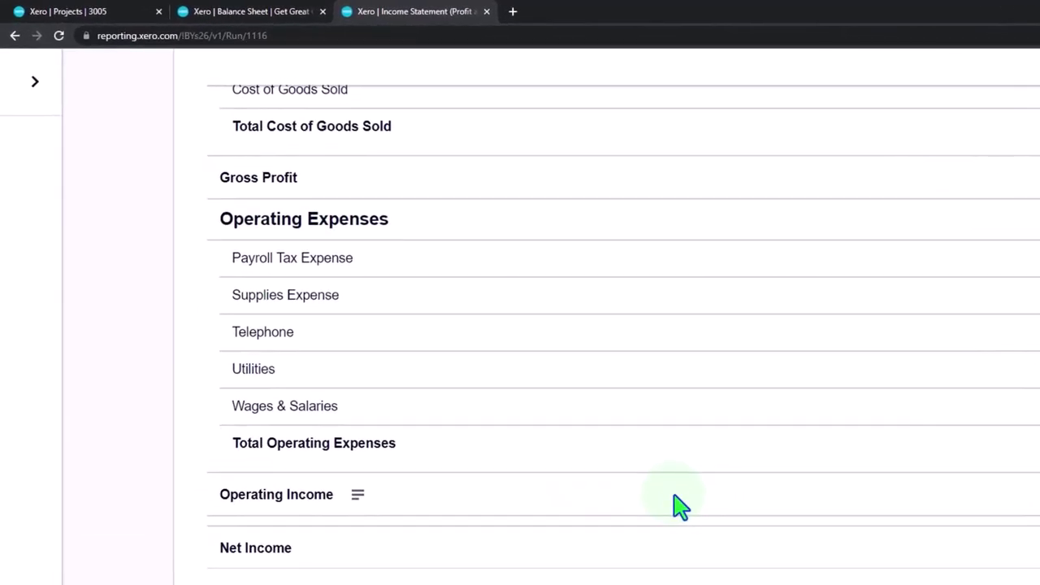
pyautogui.click(126, 11)
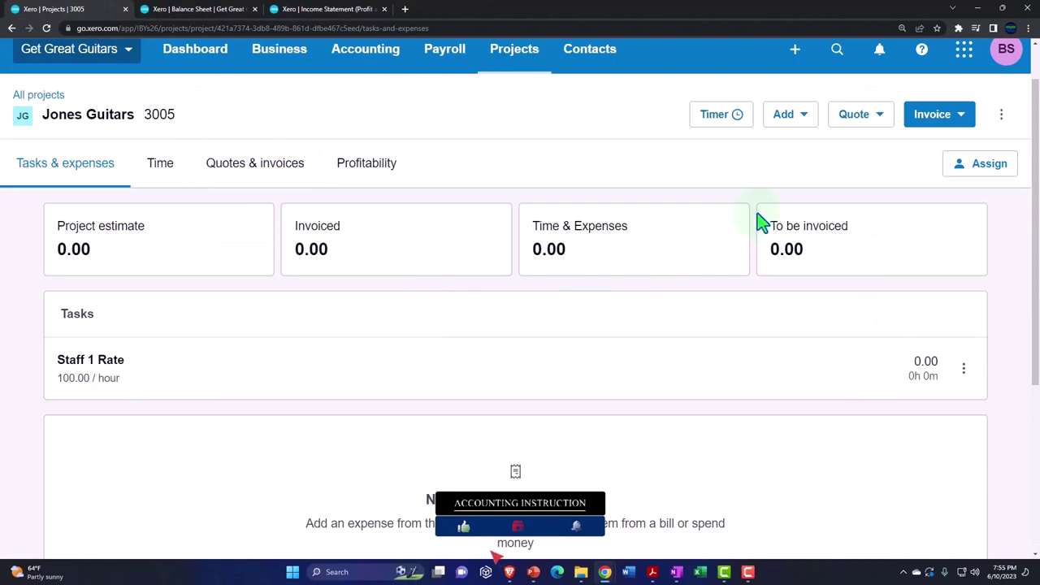
# Start a new time entry for the 3005 project with Staff 1 Rate as its task, leaving the description empty
pyautogui.click(800, 129)
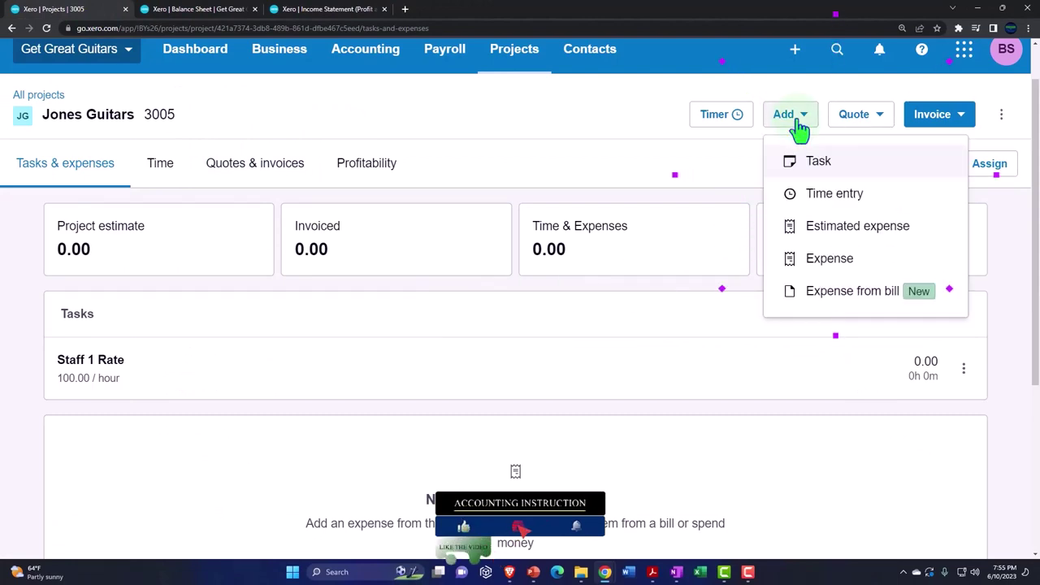
pyautogui.click(801, 129)
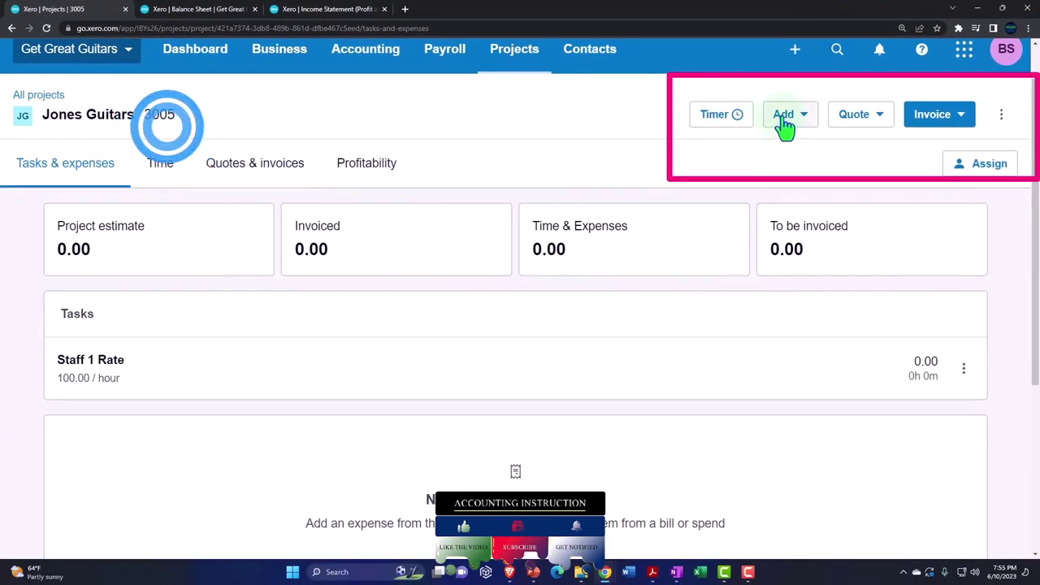
pyautogui.click(784, 122)
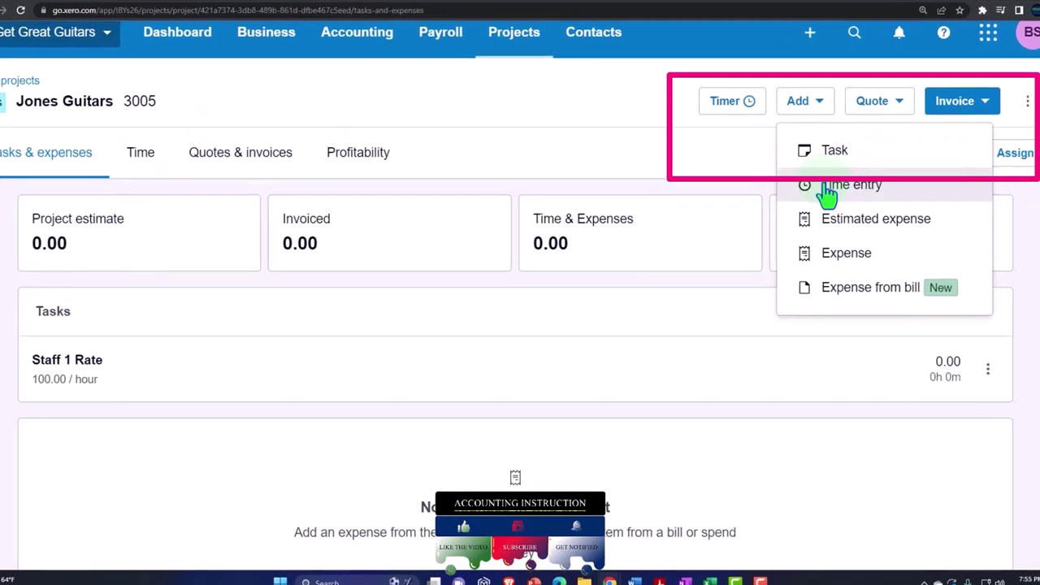
pyautogui.click(827, 187)
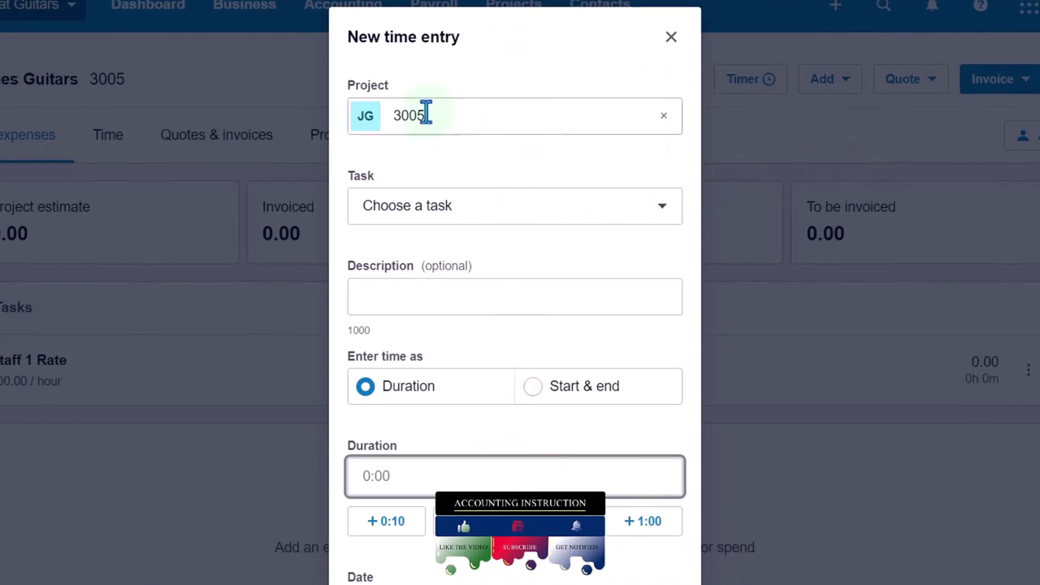
pyautogui.click(536, 223)
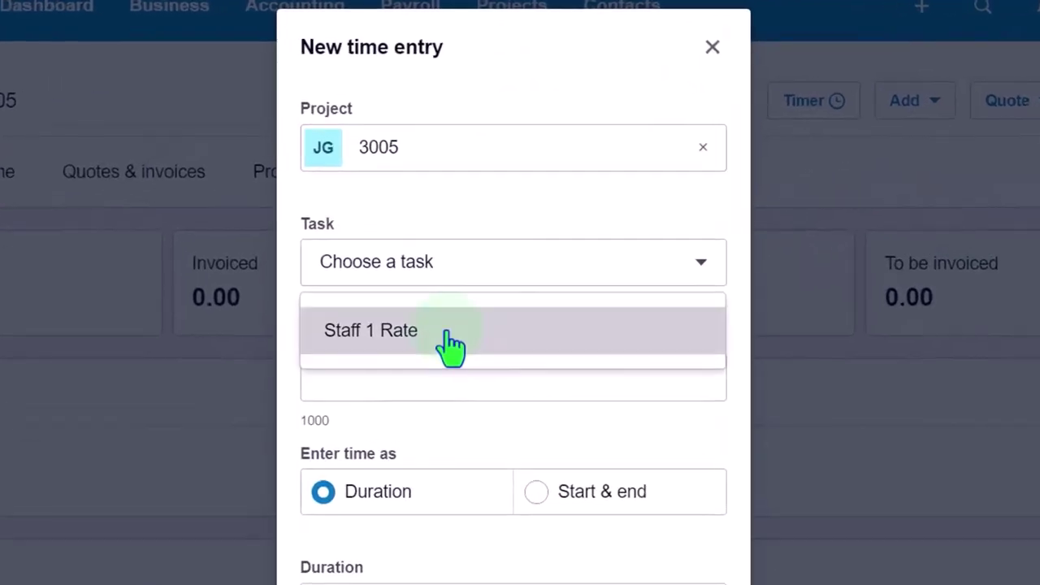
pyautogui.click(453, 345)
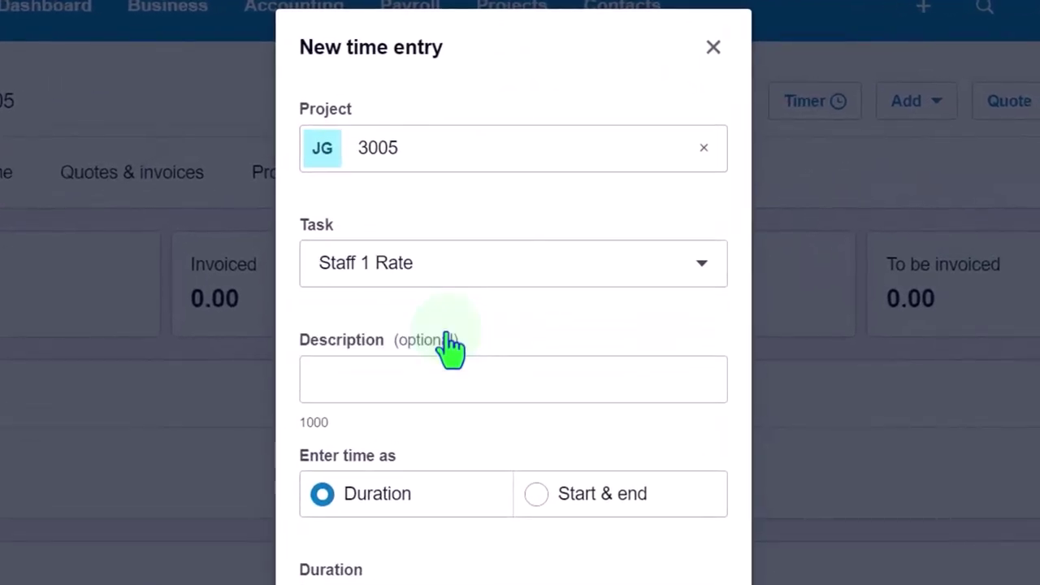
pyautogui.click(452, 344)
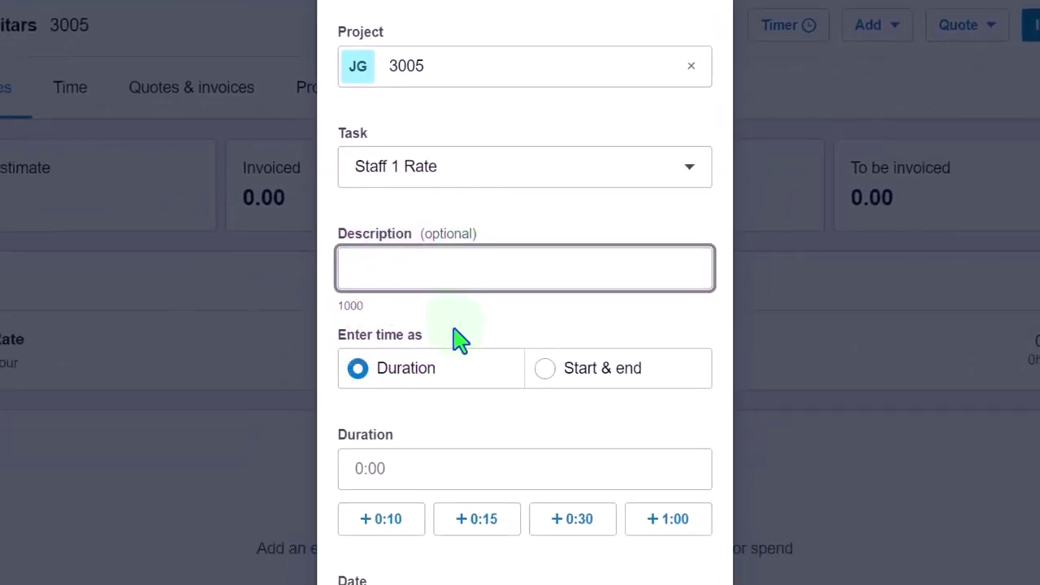
# Enter a duration of 16:00 for the Staff 1 Rate time entry
pyautogui.scroll(-1, 455, 362)
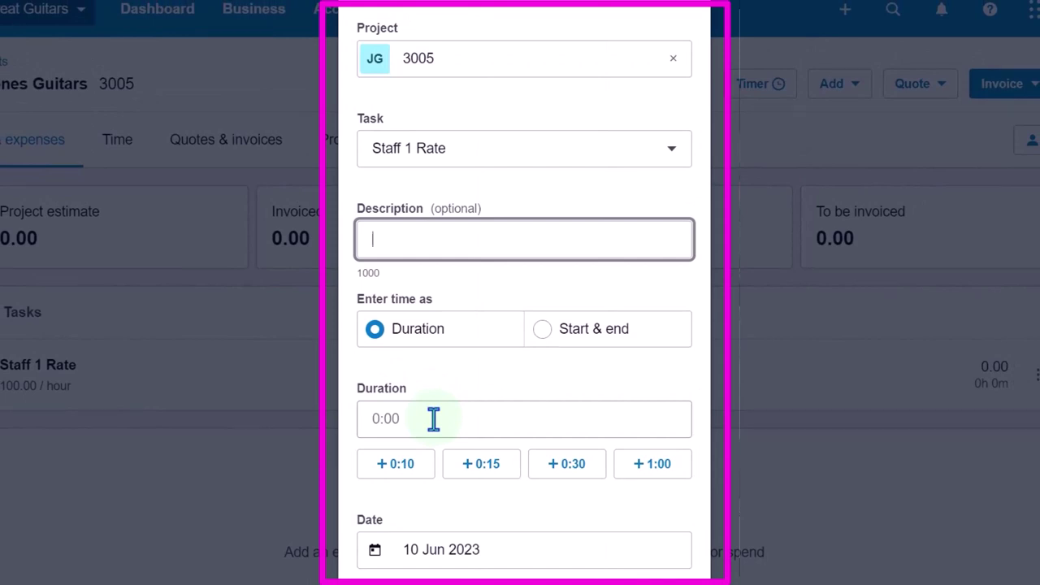
pyautogui.click(433, 418)
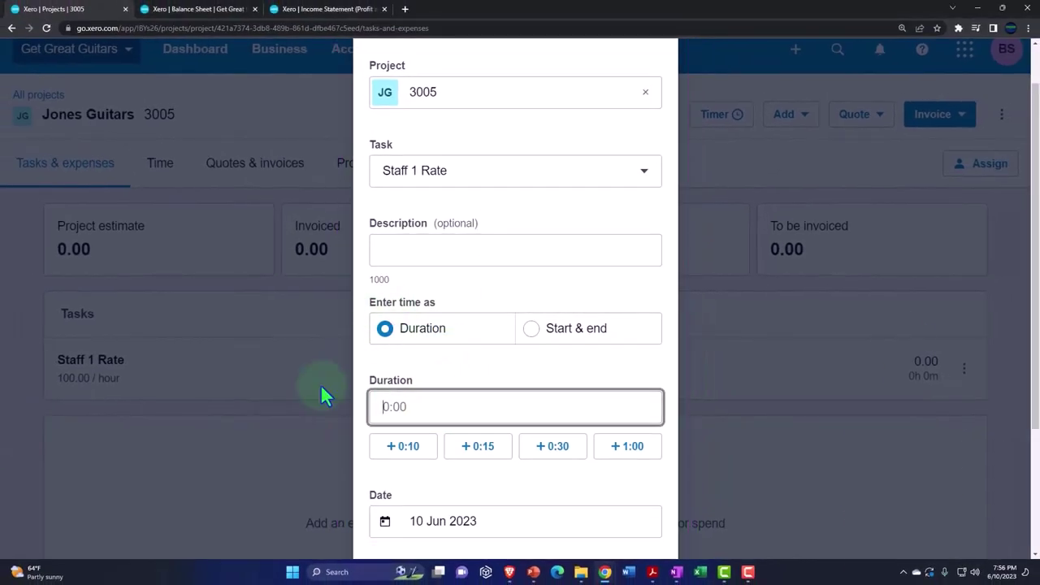
pyautogui.write('16')
pyautogui.press('Tab')
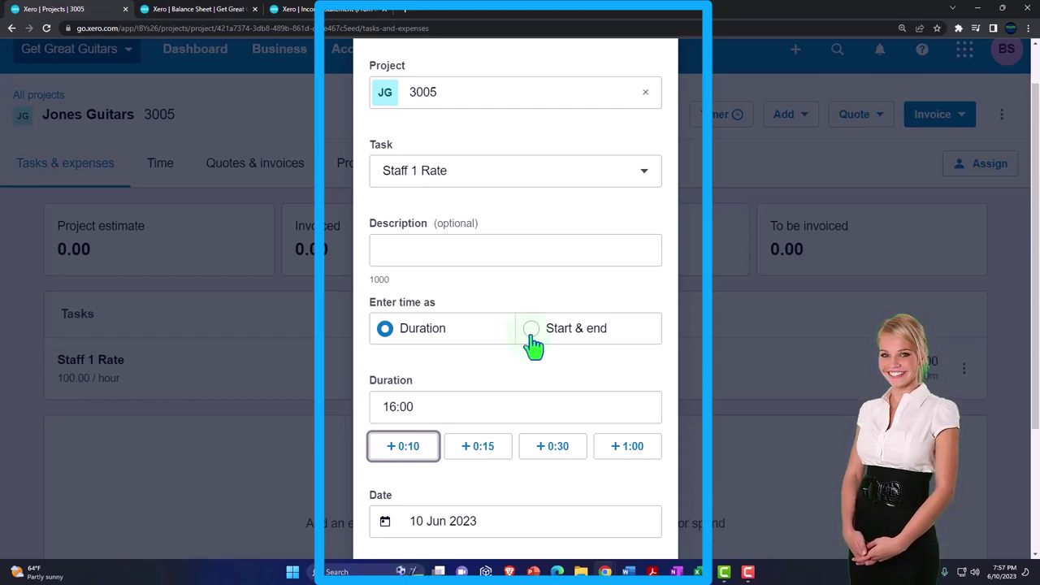
# Date the time entry 31 Jan 2023 and save it, continuing with another new time entry
pyautogui.scroll(-2, 533, 345)
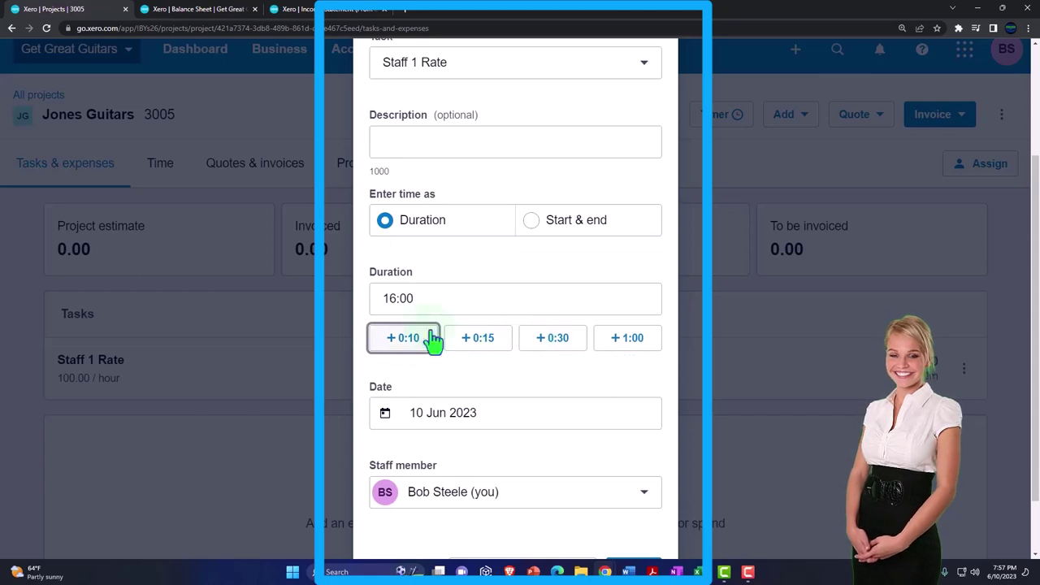
pyautogui.click(482, 415)
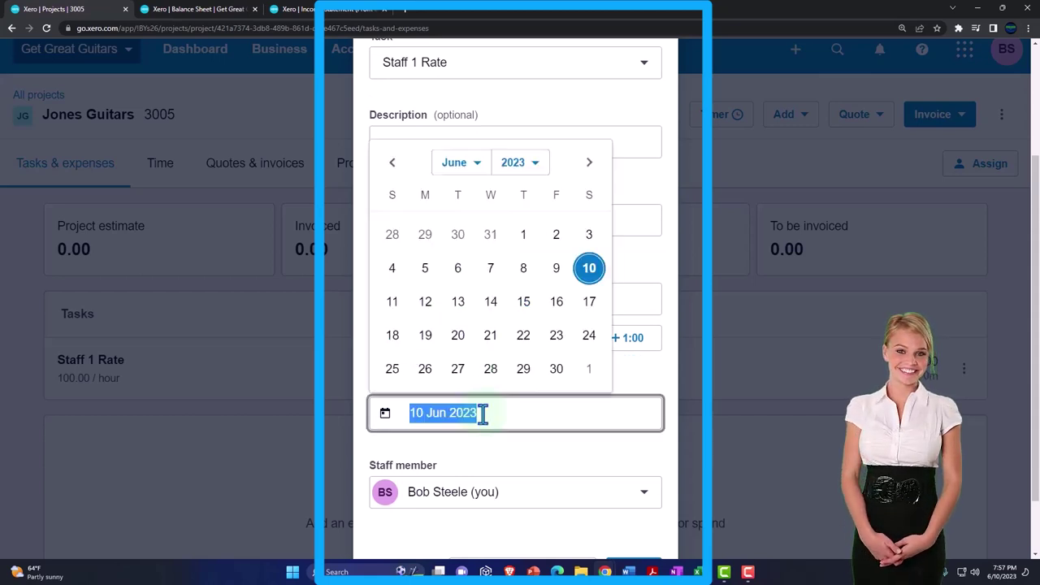
pyautogui.click(487, 198)
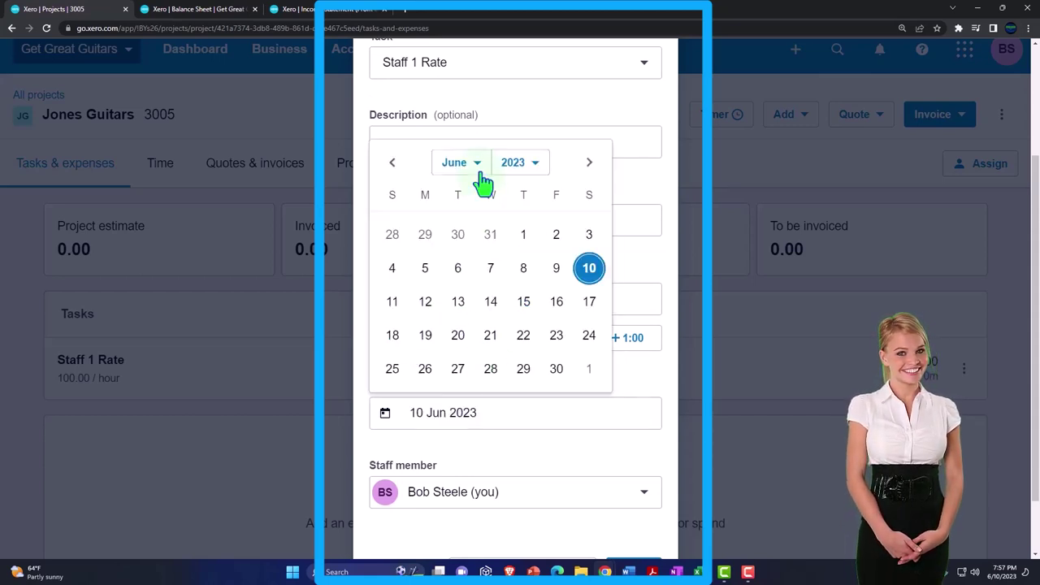
pyautogui.click(479, 172)
pyautogui.click(467, 184)
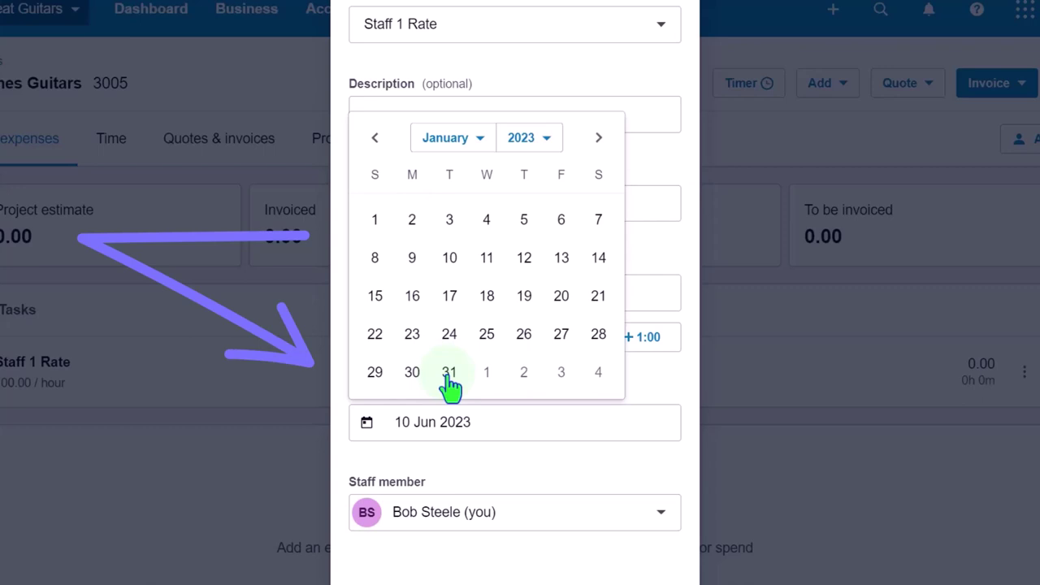
pyautogui.click(449, 372)
pyautogui.scroll(-2, 469, 422)
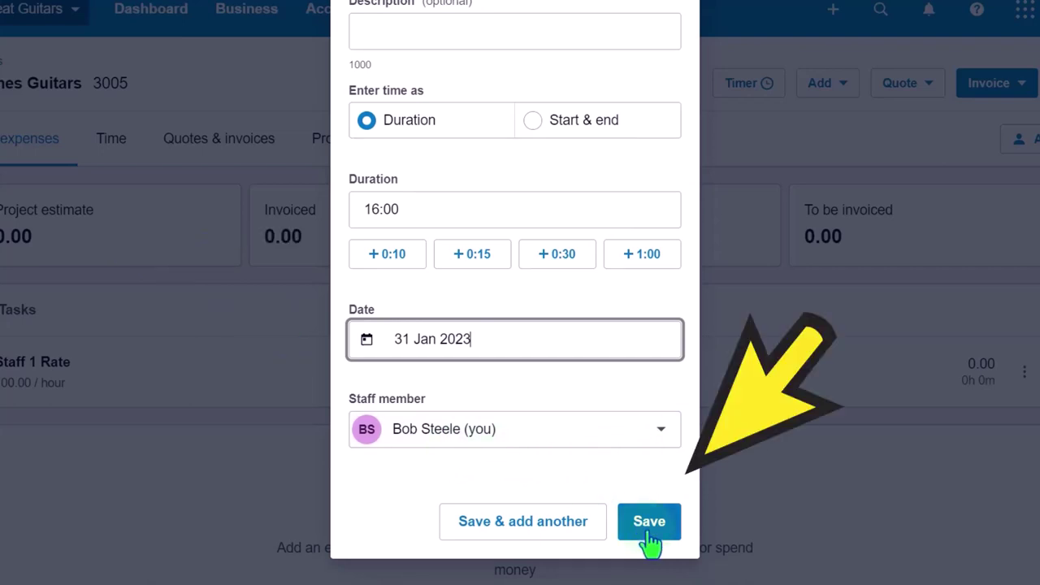
pyautogui.click(591, 540)
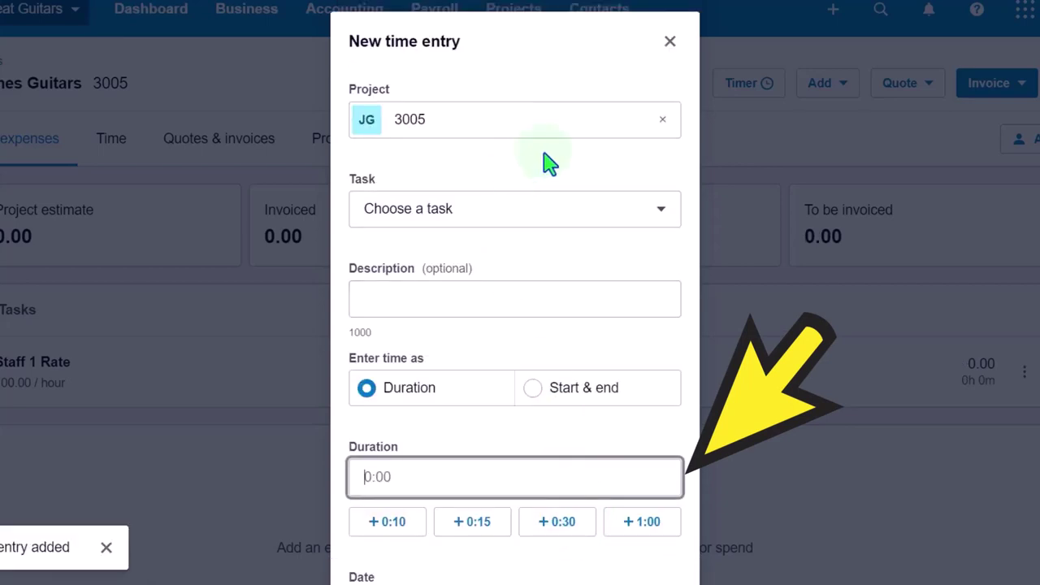
# Close the blank time entry form and reopen the Jones Guitars 3005 project from the list of all projects
pyautogui.click(619, 122)
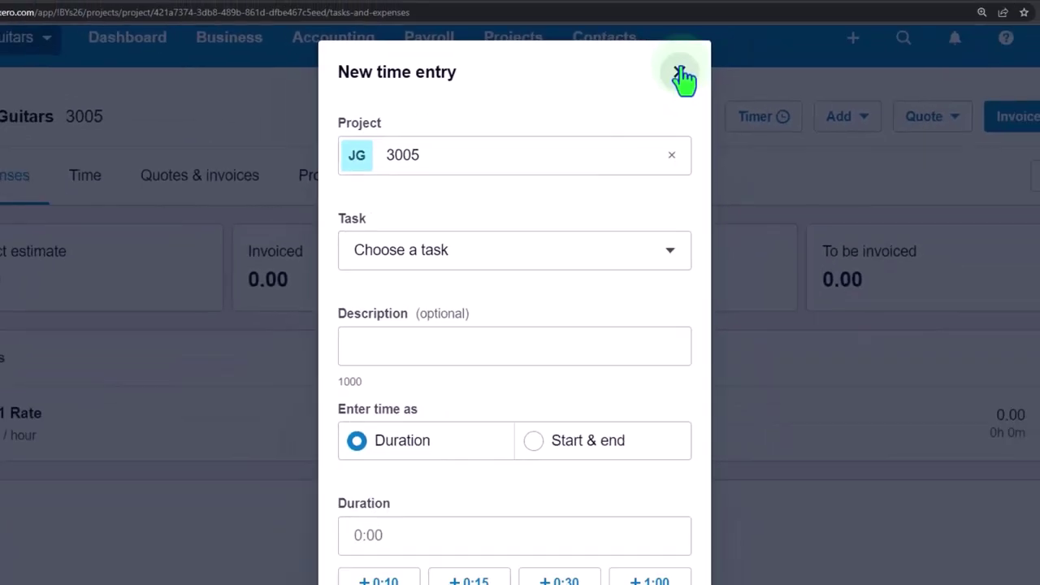
pyautogui.click(681, 75)
pyautogui.scroll(-3, 614, 227)
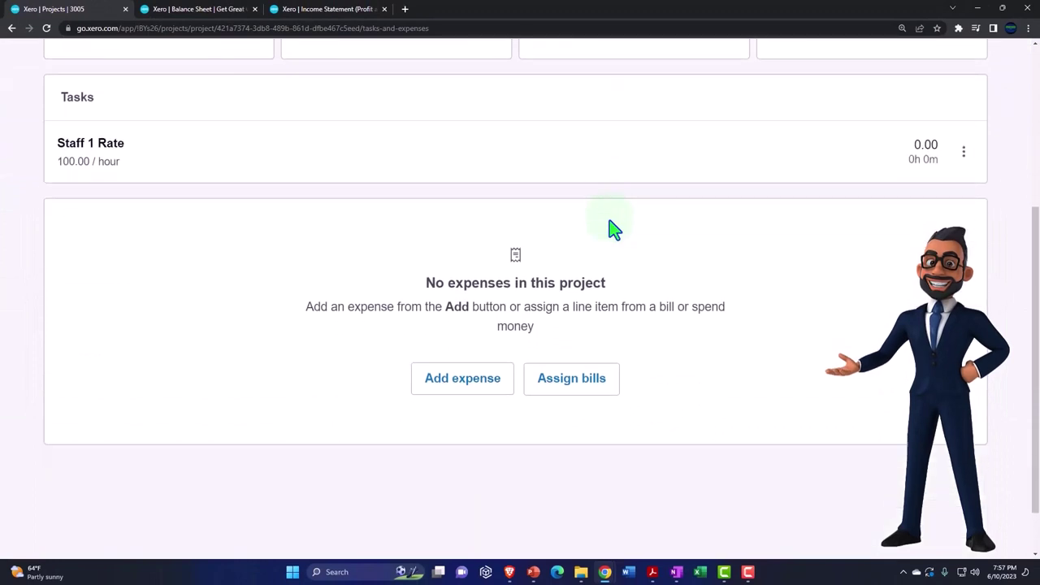
pyautogui.scroll(3, 614, 229)
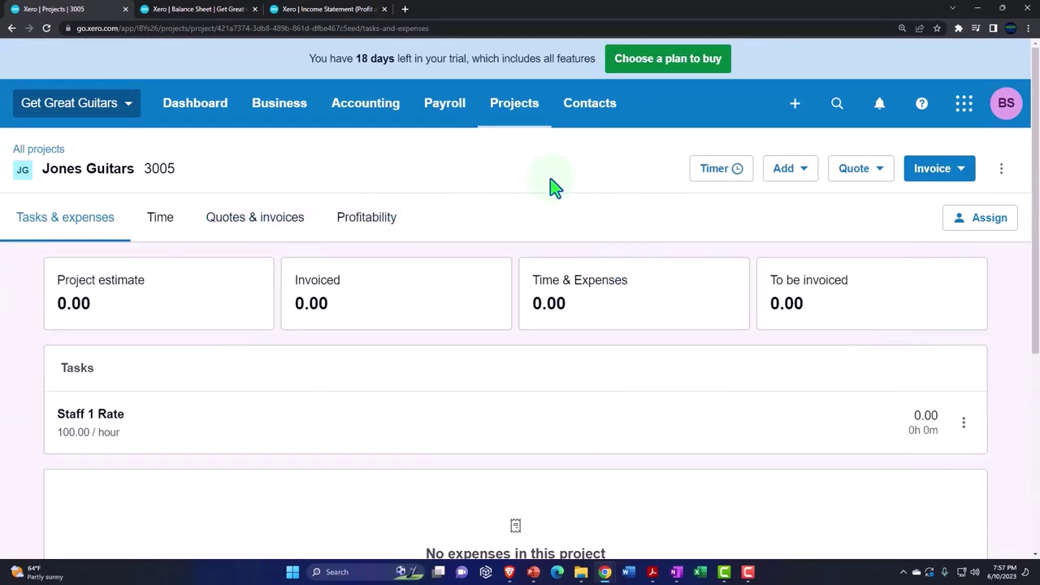
pyautogui.click(514, 113)
pyautogui.click(523, 161)
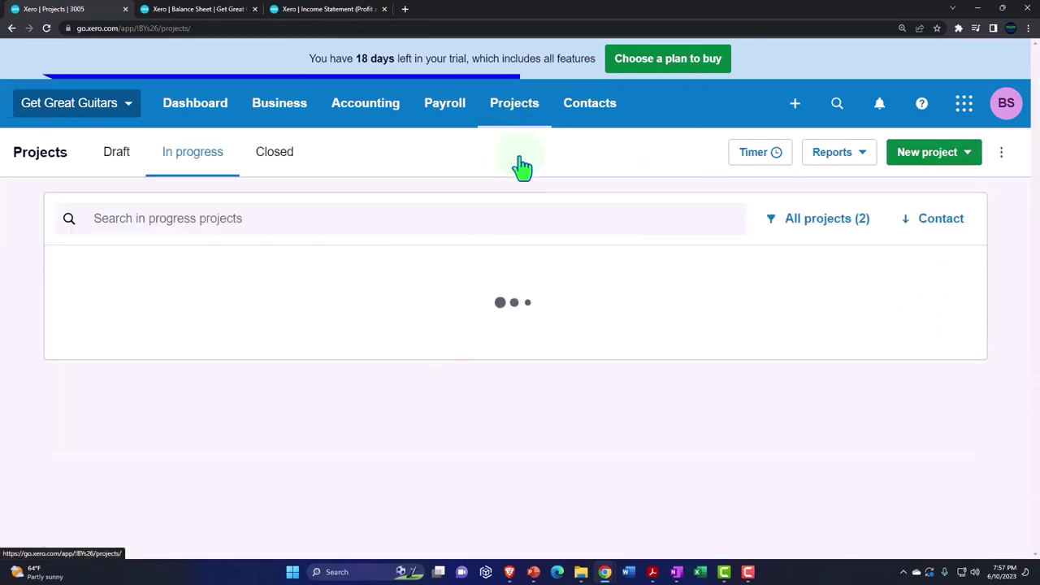
pyautogui.click(207, 357)
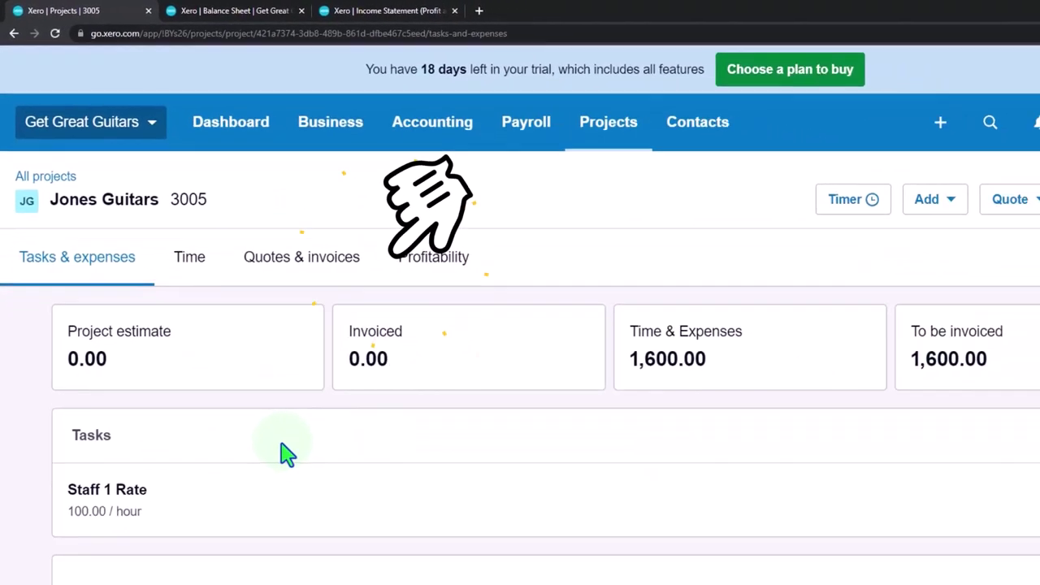
pyautogui.scroll(-2, 288, 454)
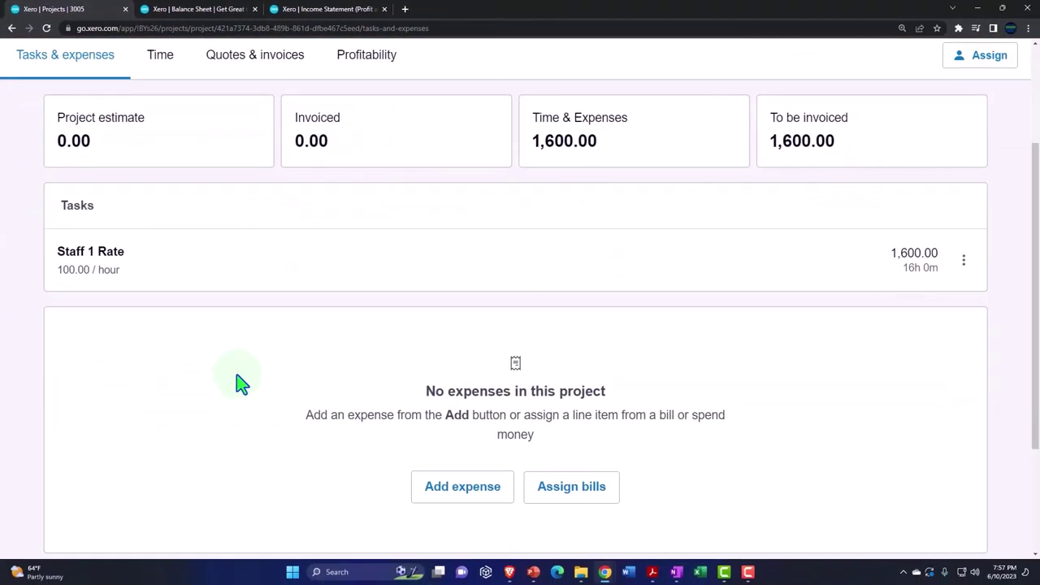
pyautogui.scroll(2, 289, 454)
# Examine the time recorded on the 3005 project and briefly check the Balance Sheet report
pyautogui.click(161, 219)
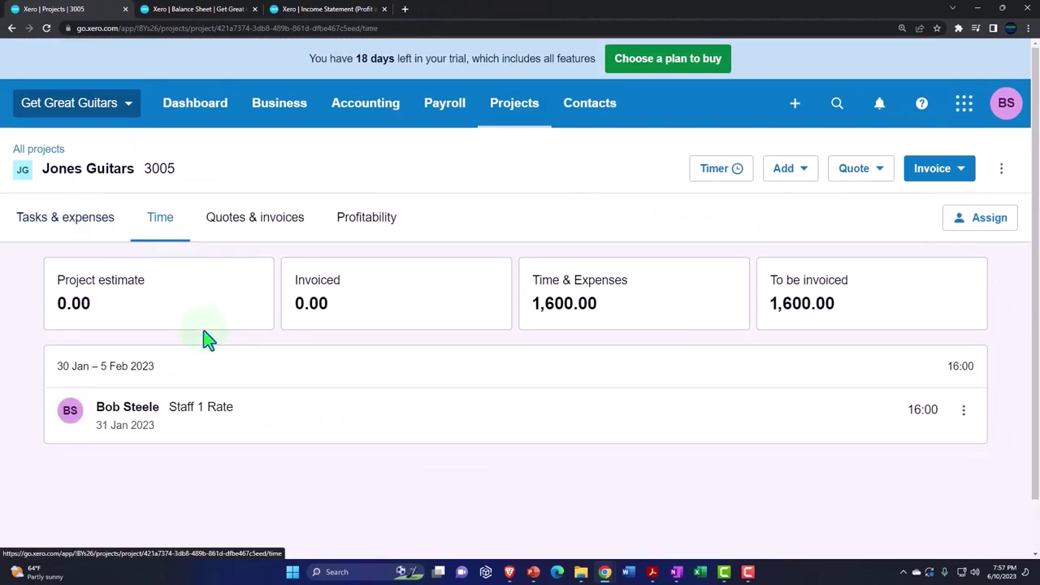
pyautogui.scroll(-1, 236, 304)
pyautogui.click(236, 304)
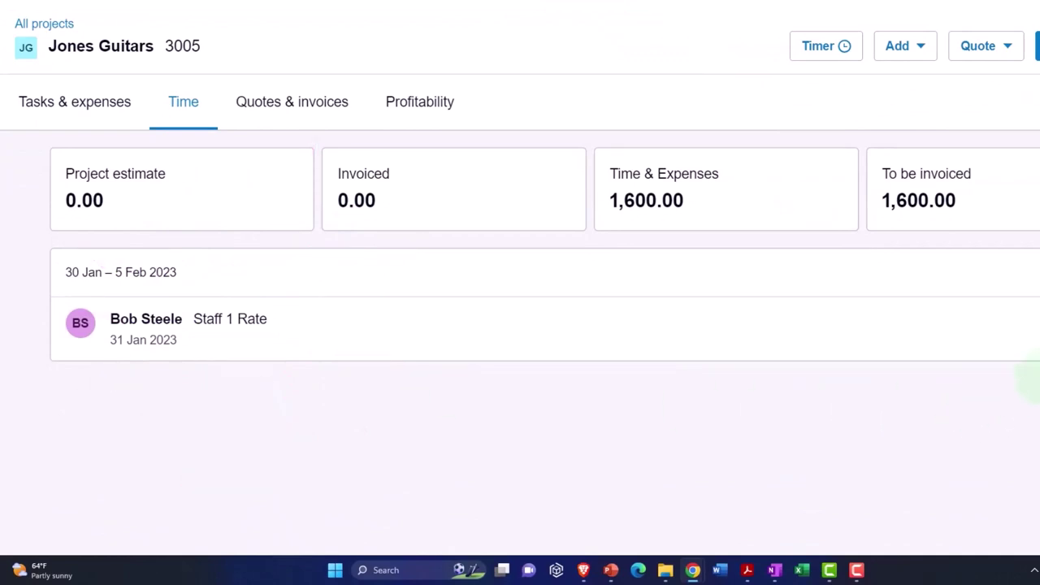
pyautogui.scroll(1, 924, 411)
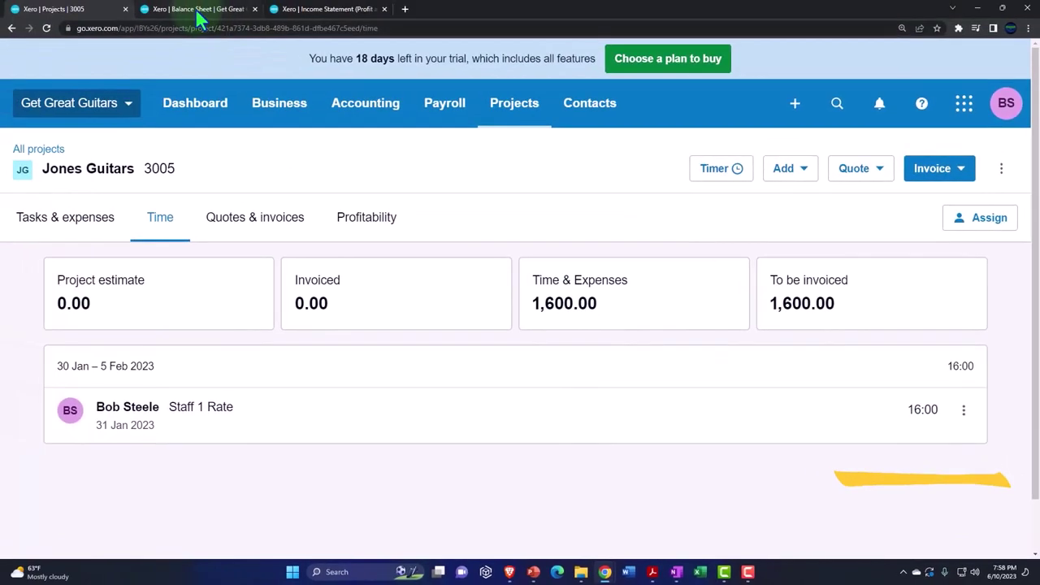
pyautogui.click(199, 15)
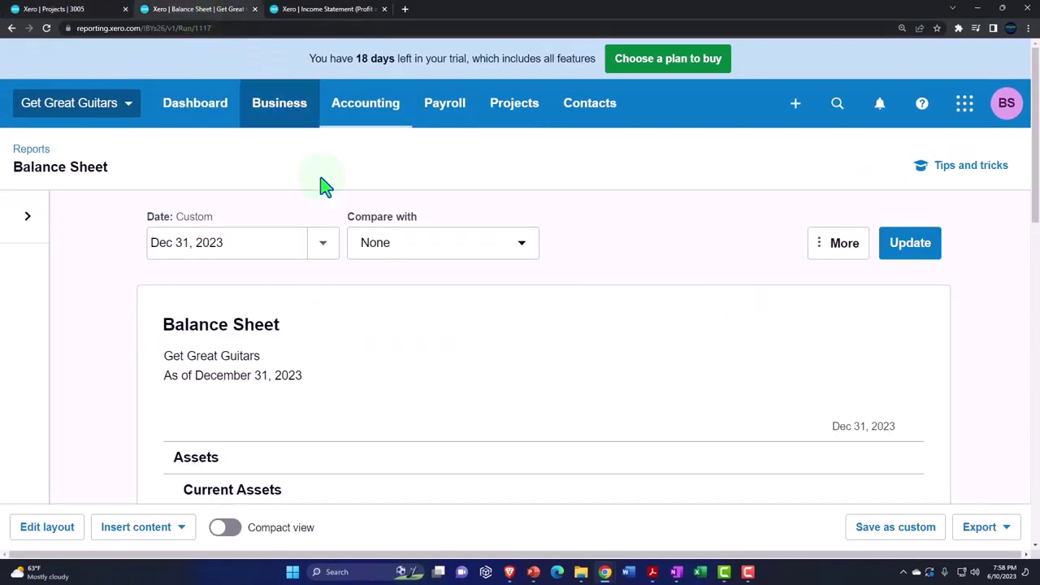
pyautogui.click(298, 11)
pyautogui.click(78, 10)
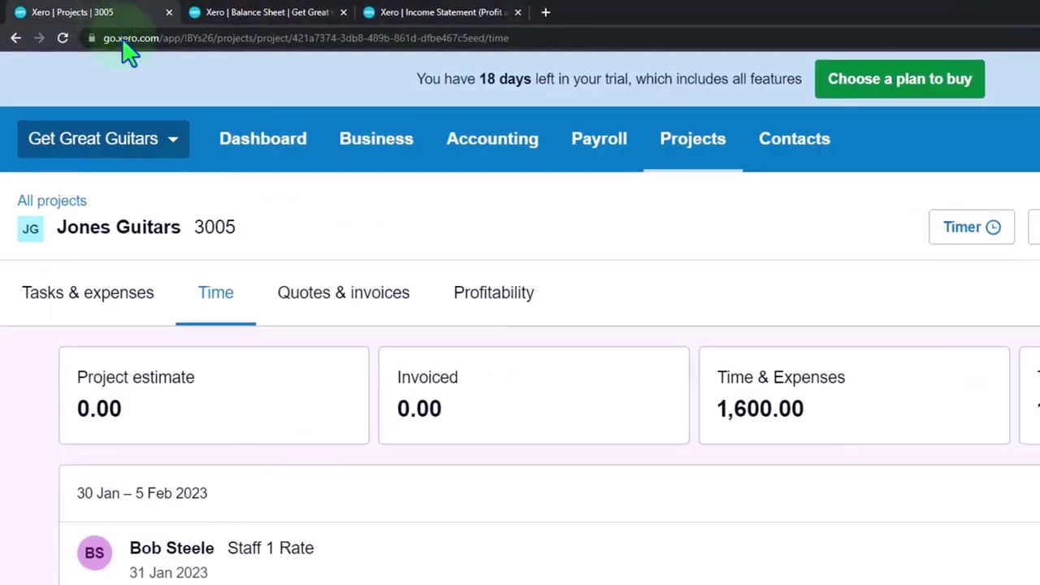
# View the 3005 project's quotes and invoices, and examine its profitability overview
pyautogui.click(349, 310)
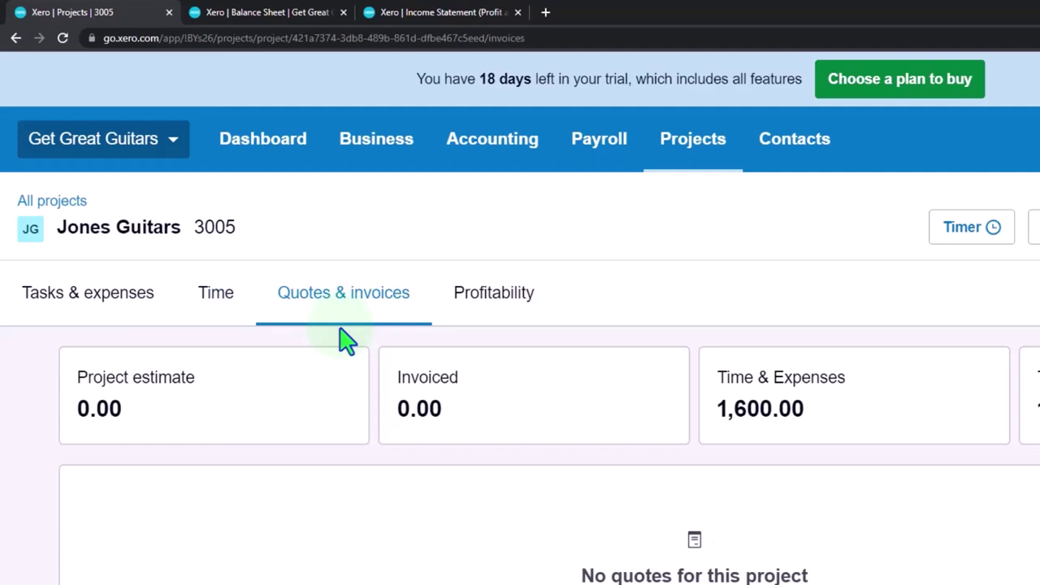
pyautogui.click(502, 300)
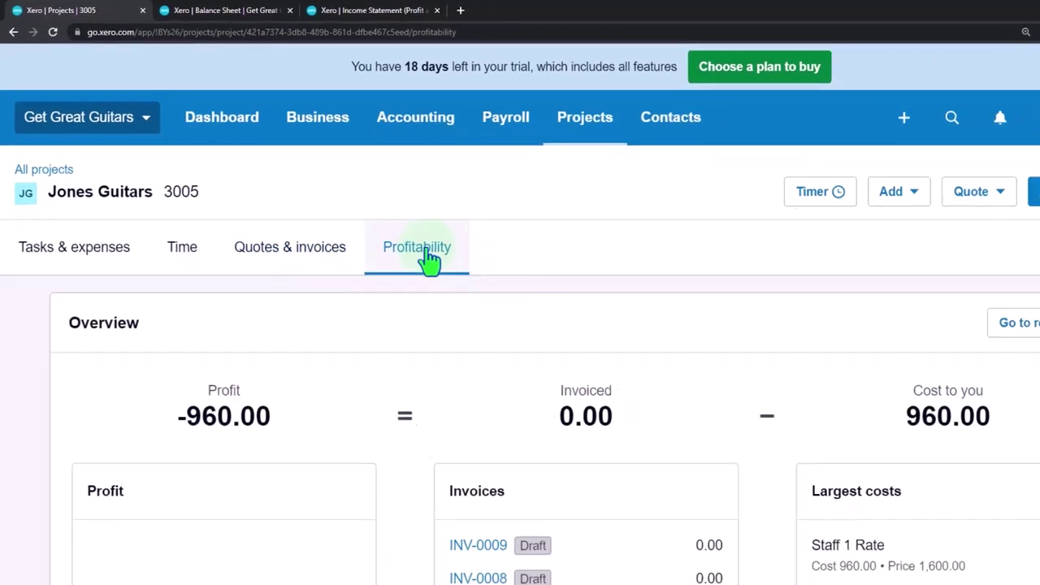
pyautogui.scroll(-2, 424, 279)
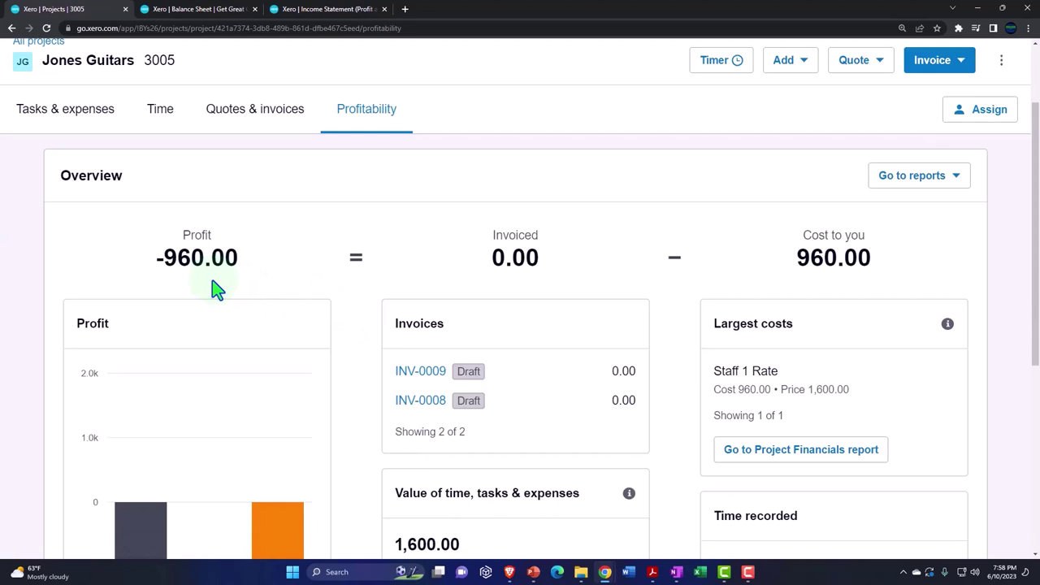
pyautogui.scroll(-1, 217, 289)
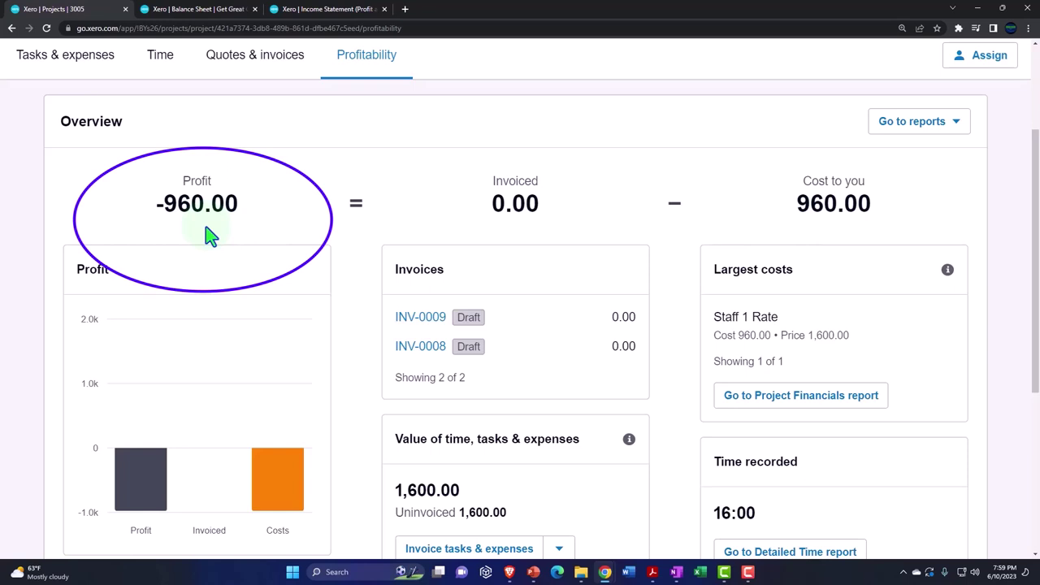
# Compare the project's profitability with the operating expenses on the Income Statement
pyautogui.click(316, 10)
pyautogui.moveTo(268, 335)
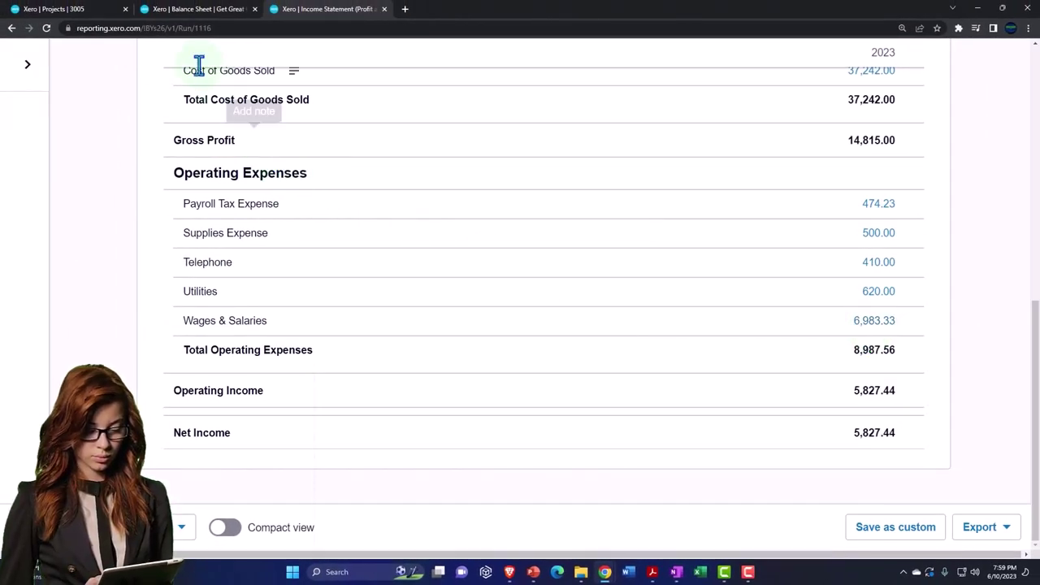
pyautogui.click(96, 15)
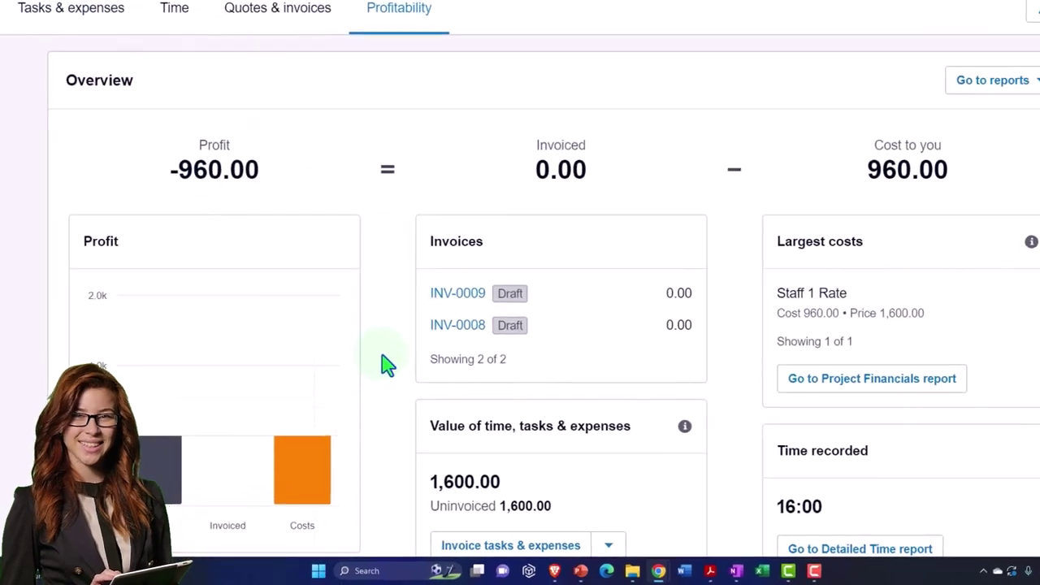
pyautogui.scroll(1, 346, 384)
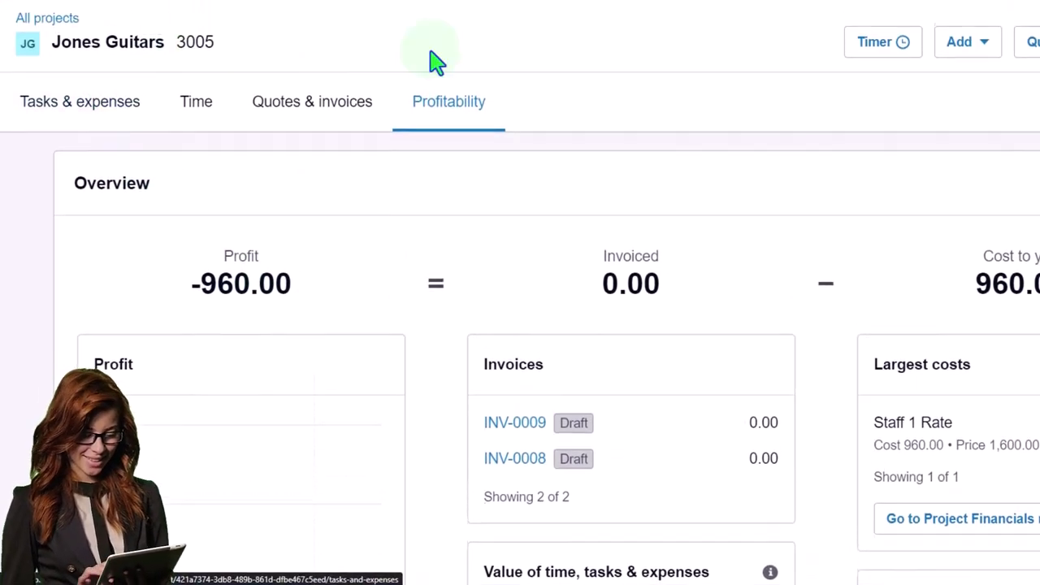
# Go to the overall time entries page and start a new time entry for the 4002 project
pyautogui.click(626, 64)
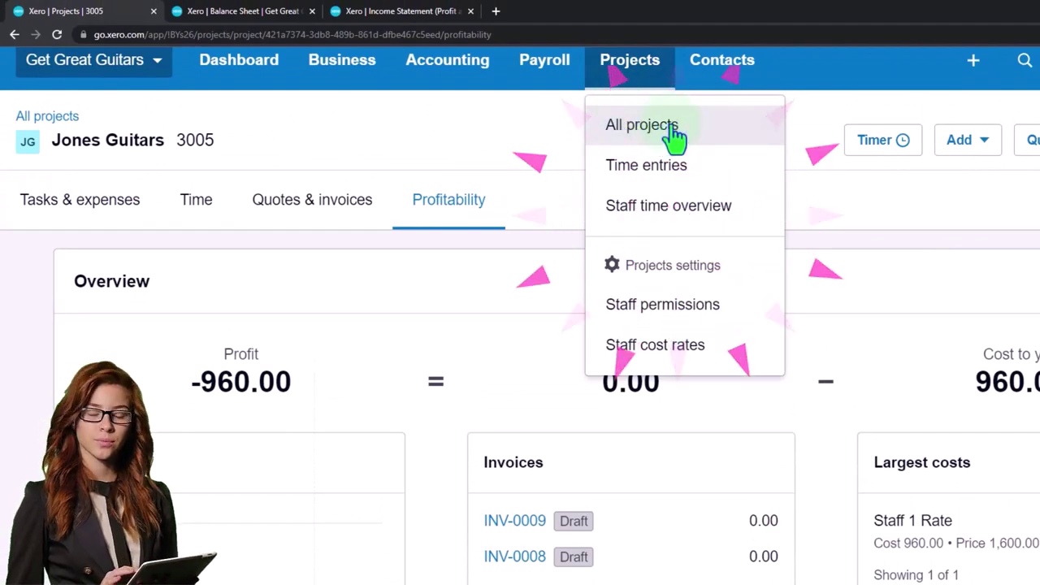
pyautogui.click(672, 130)
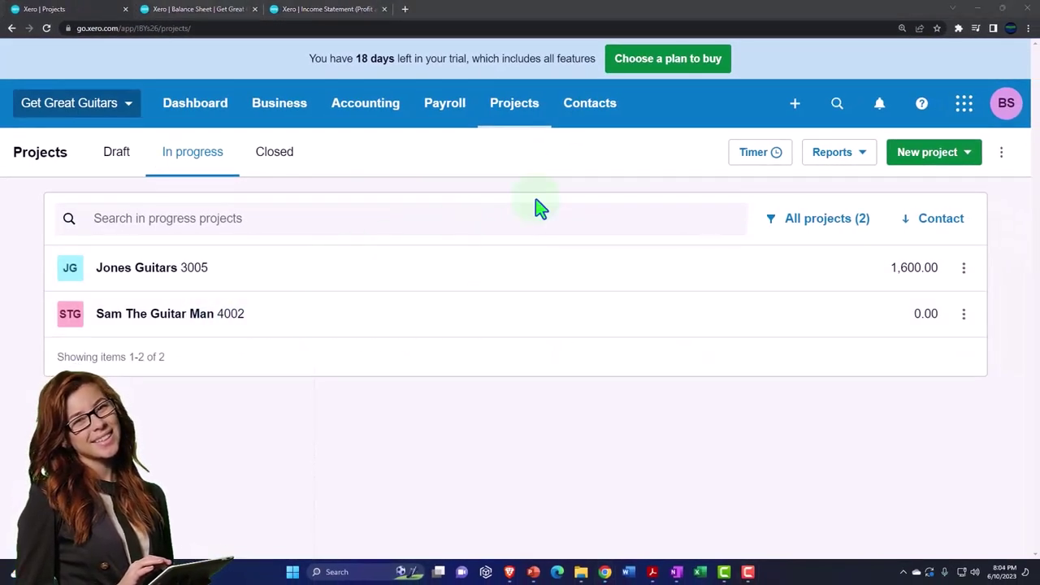
pyautogui.click(522, 122)
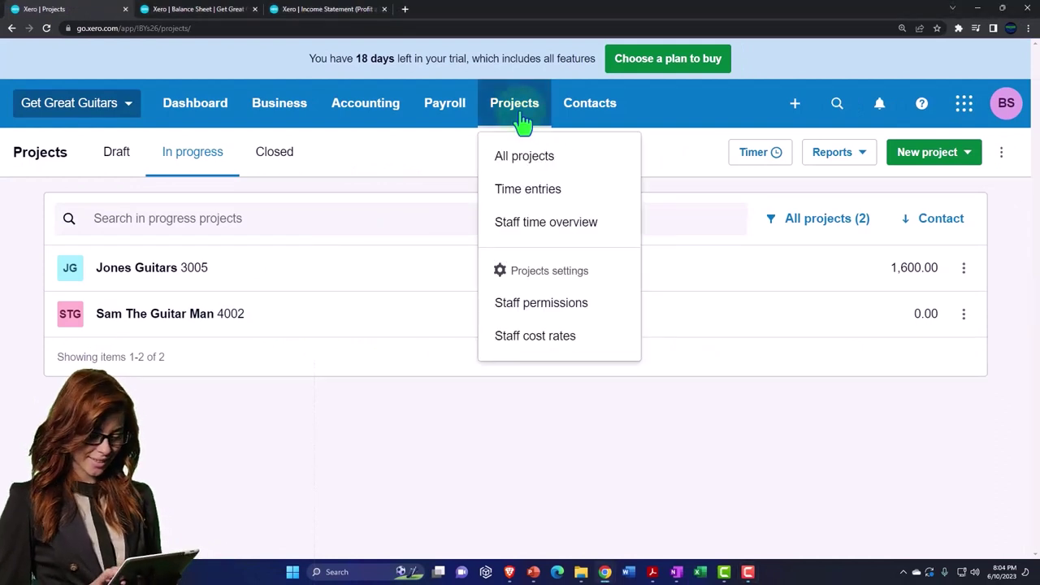
pyautogui.click(558, 194)
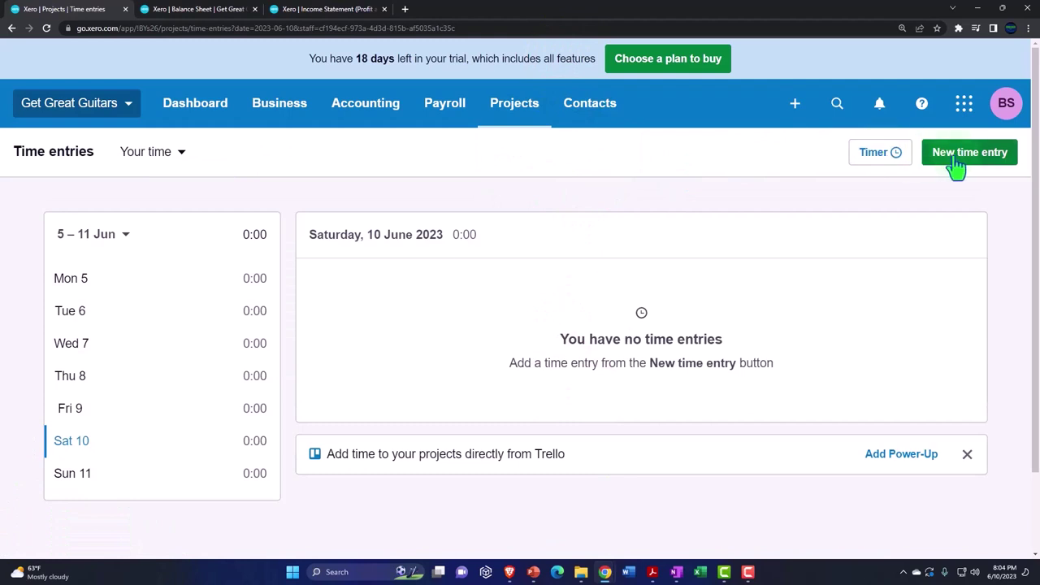
pyautogui.click(959, 166)
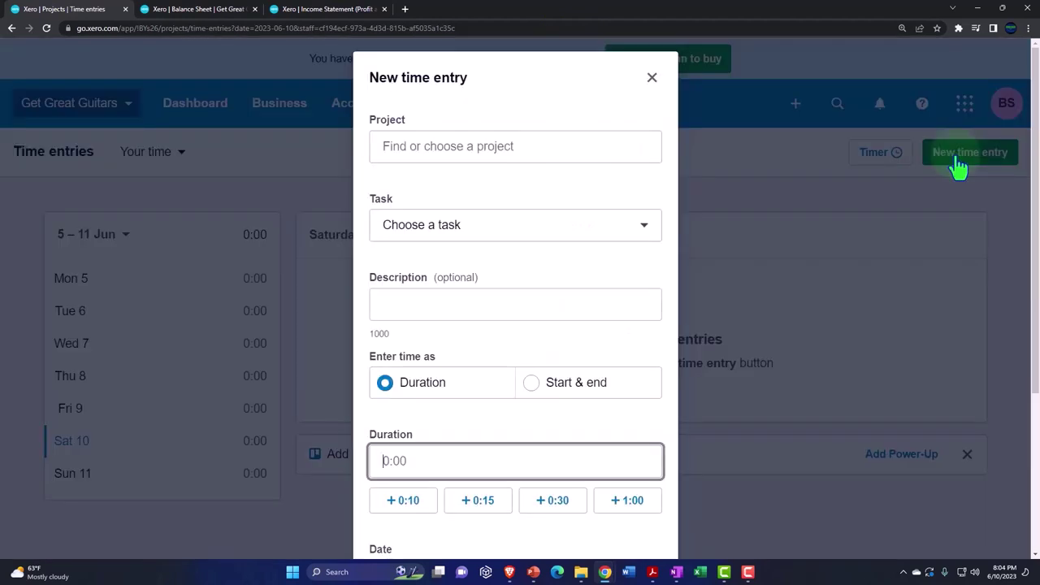
pyautogui.click(418, 146)
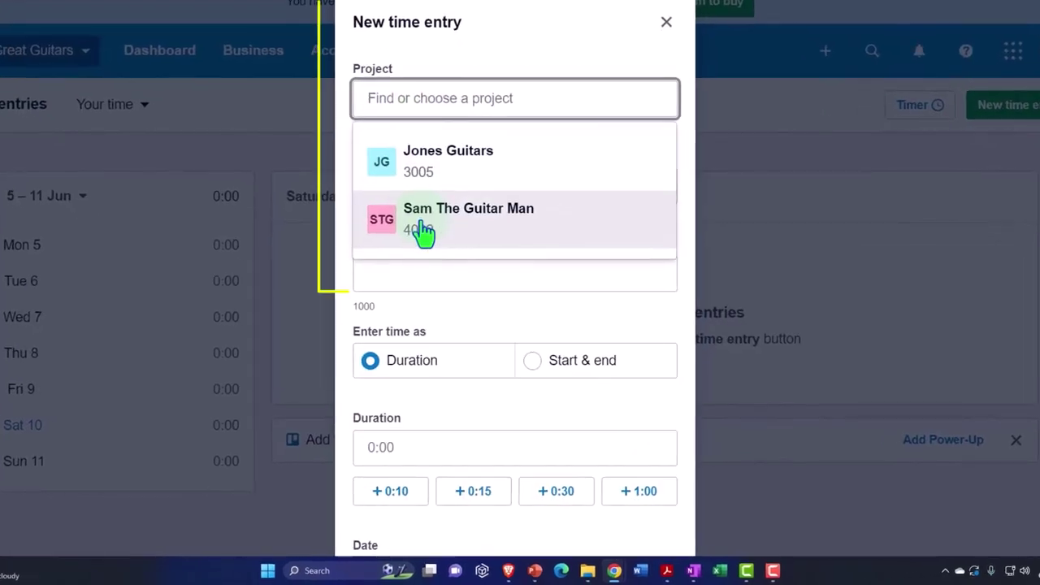
pyautogui.click(425, 235)
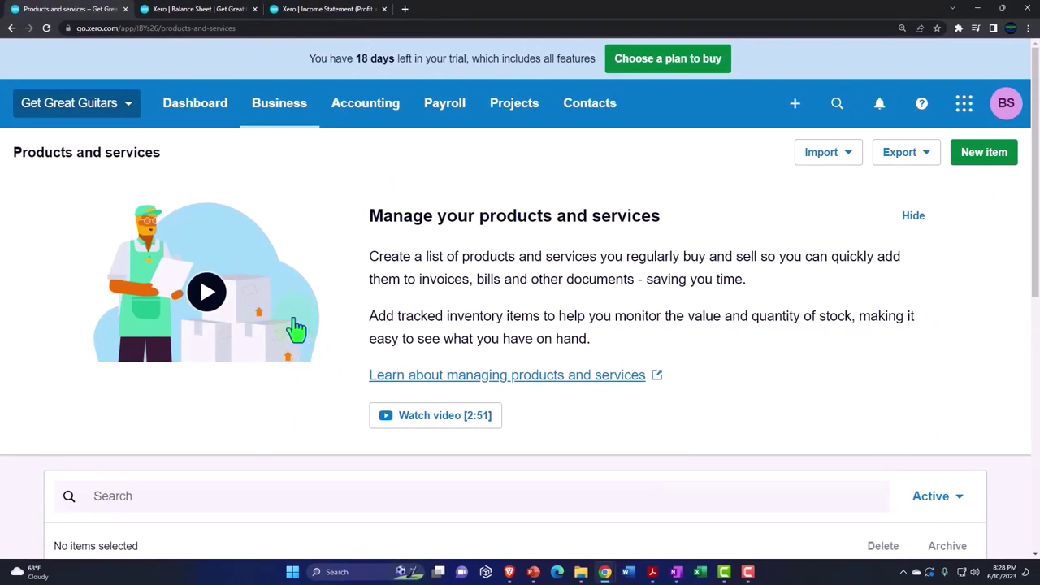
# Open the products and services list and look over all its items and prices
pyautogui.click(281, 120)
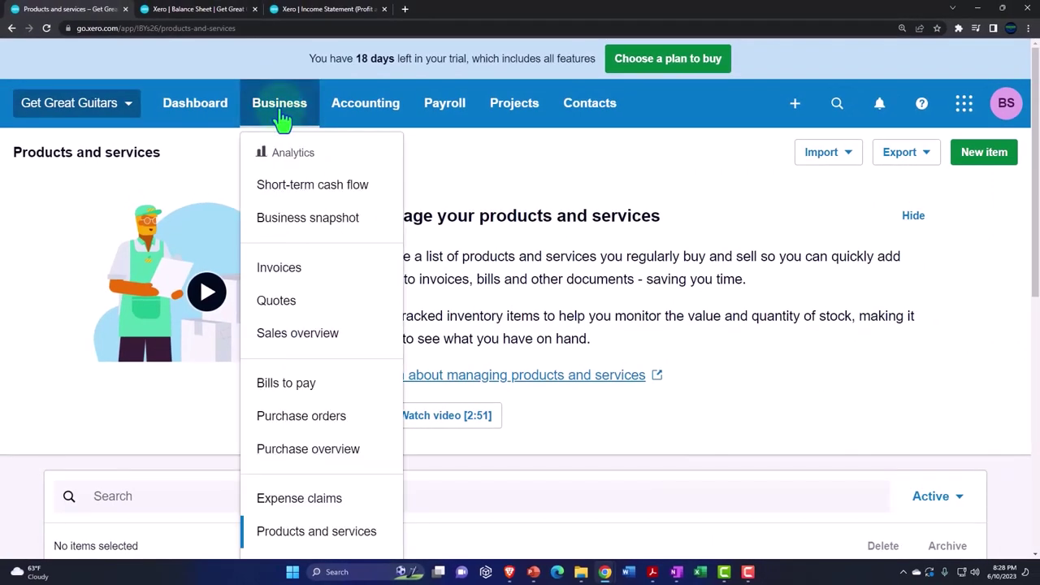
pyautogui.scroll(-1, 314, 422)
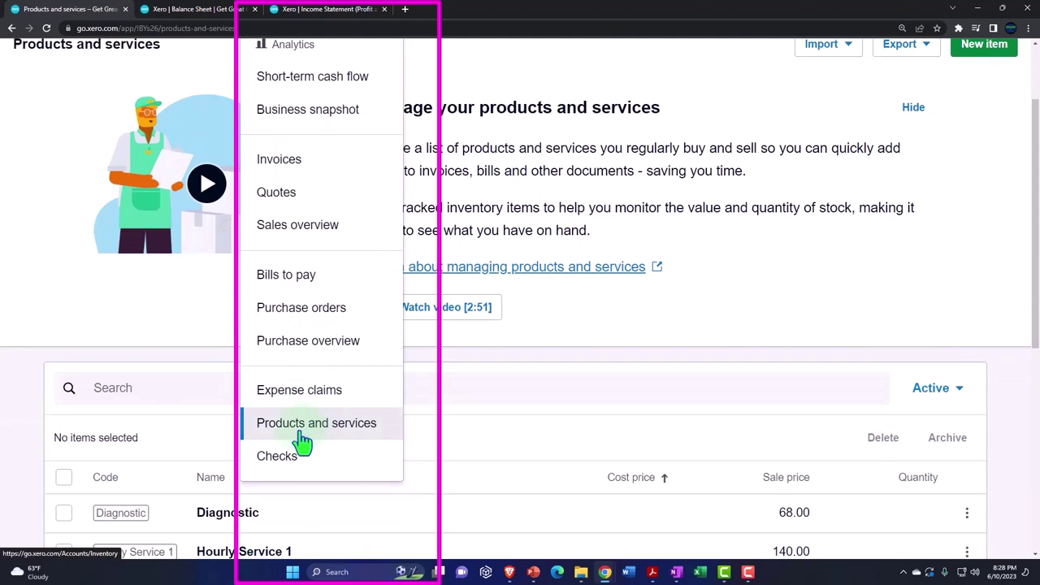
pyautogui.click(302, 439)
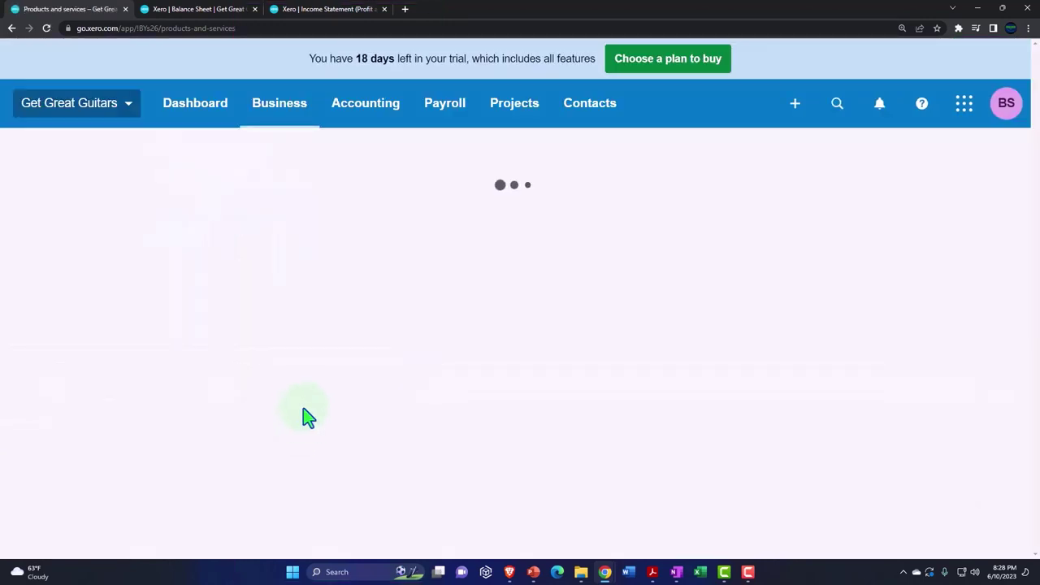
pyautogui.scroll(-5, 305, 406)
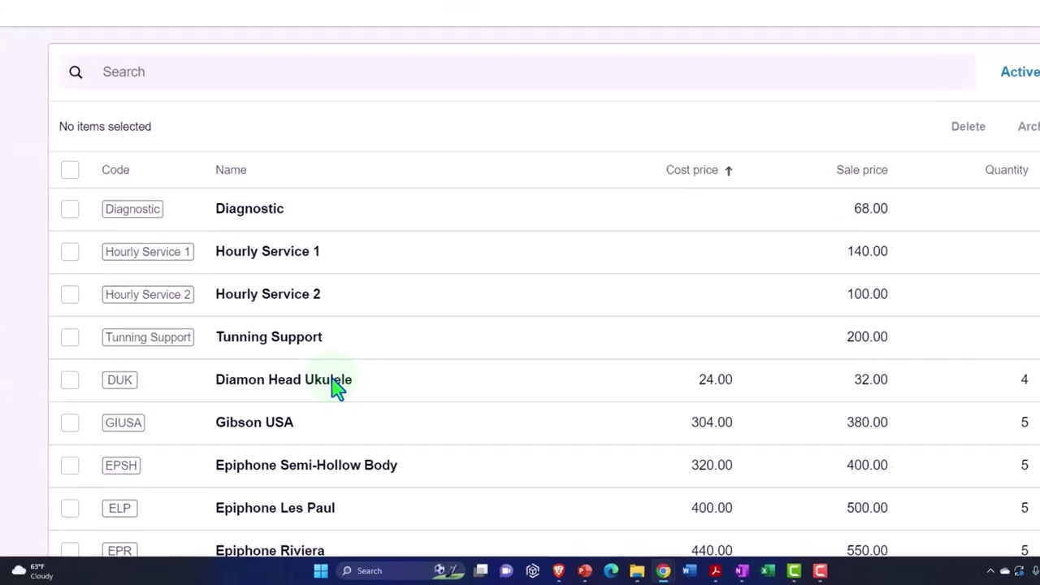
pyautogui.scroll(-3, 337, 388)
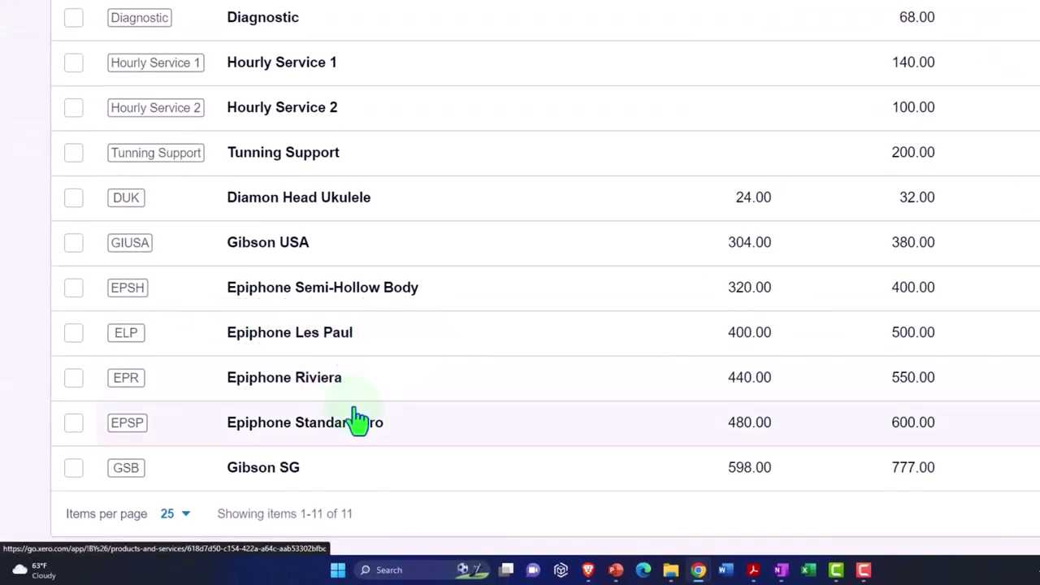
pyautogui.scroll(7, 357, 421)
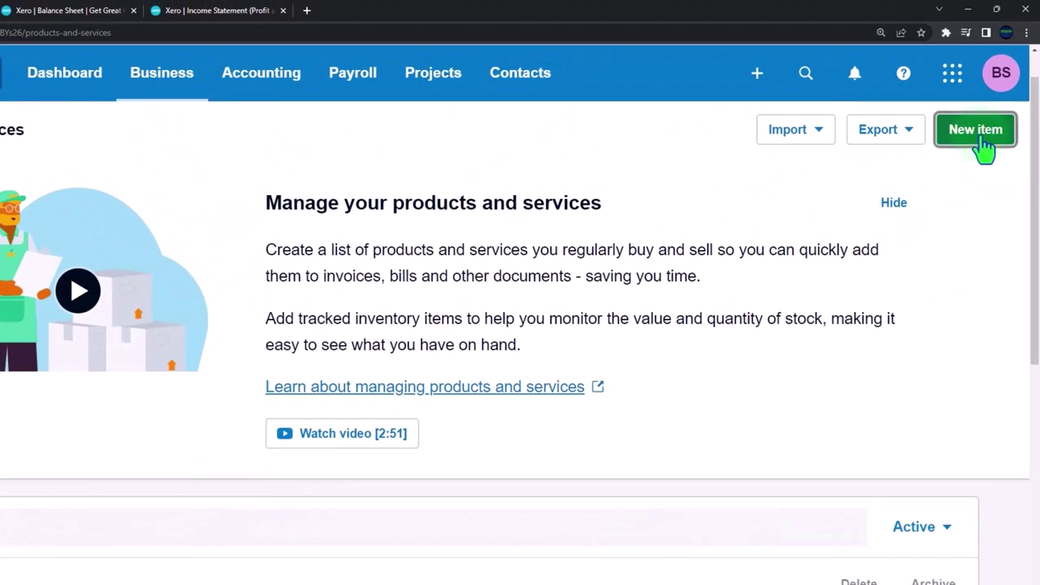
# Start a new item and enter Staff Work 1 as both its code and its name
pyautogui.click(980, 134)
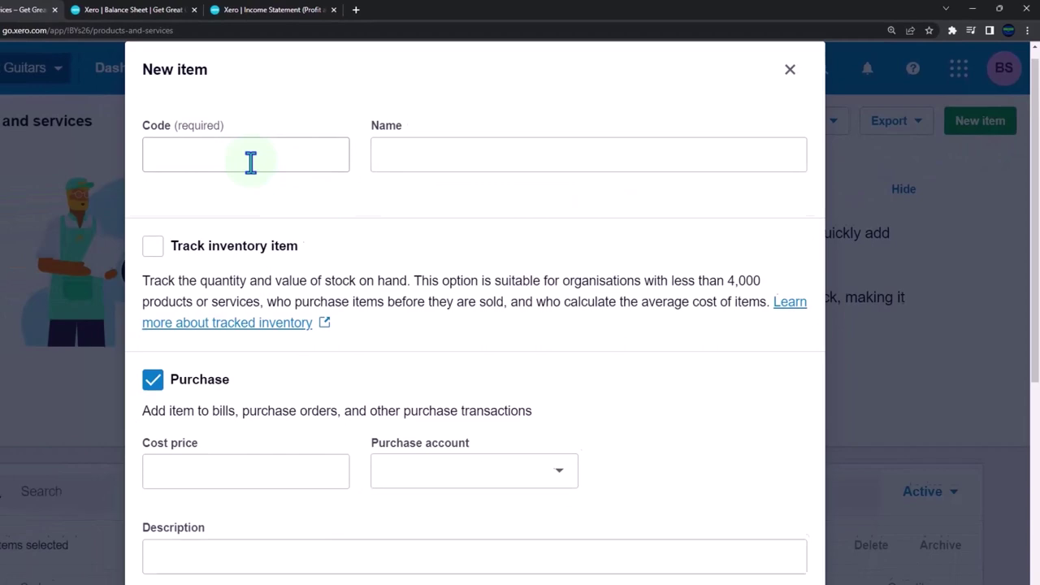
pyautogui.click(146, 165)
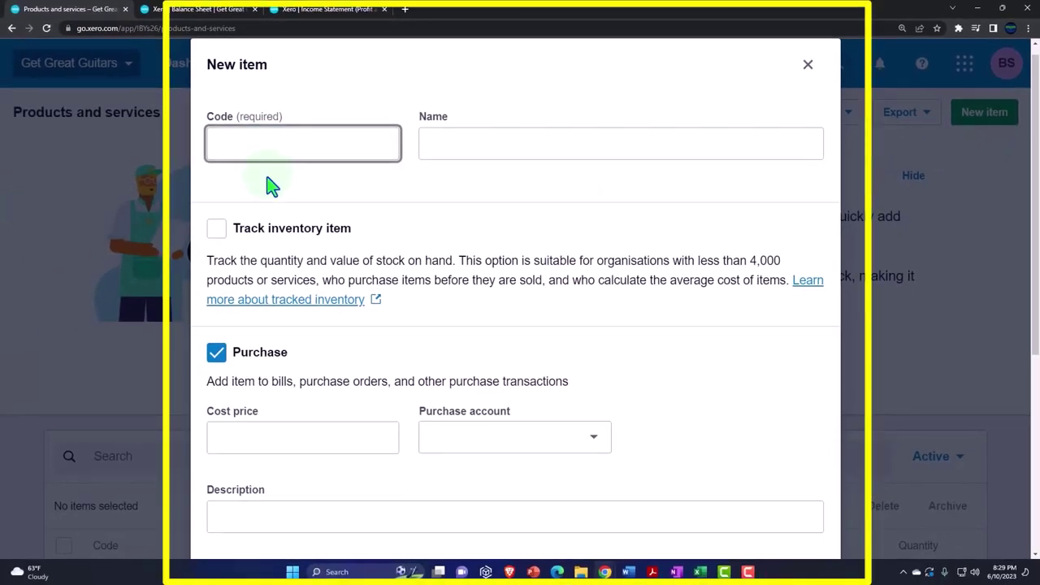
pyautogui.write('Staf')
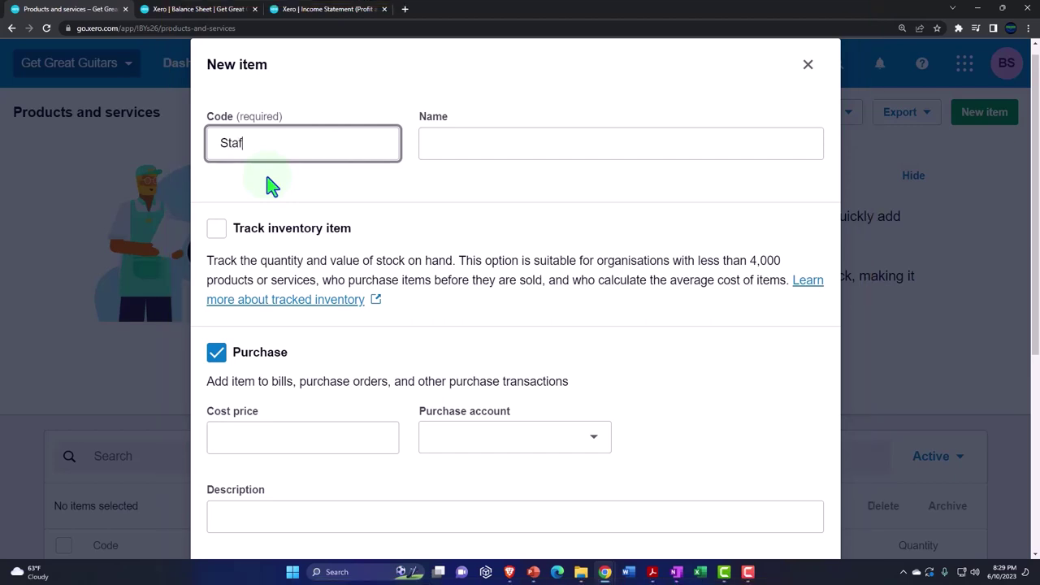
pyautogui.write('f Work 1')
pyautogui.press('Tab')
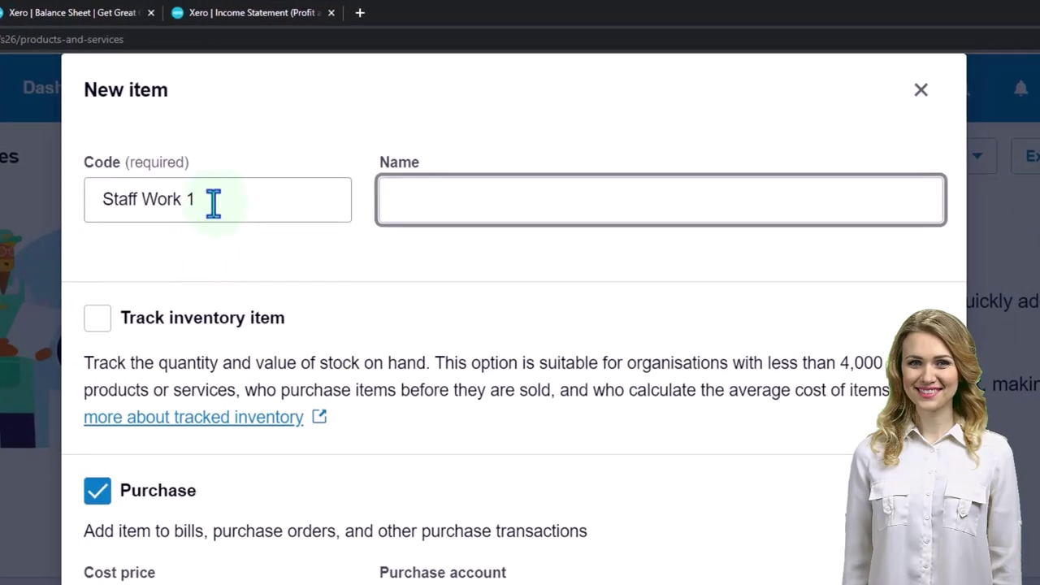
pyautogui.hotkey('shift', 'Tab')
pyautogui.hotkey('ctrl', 'c')
pyautogui.click(472, 203)
pyautogui.hotkey('ctrl', 'v')
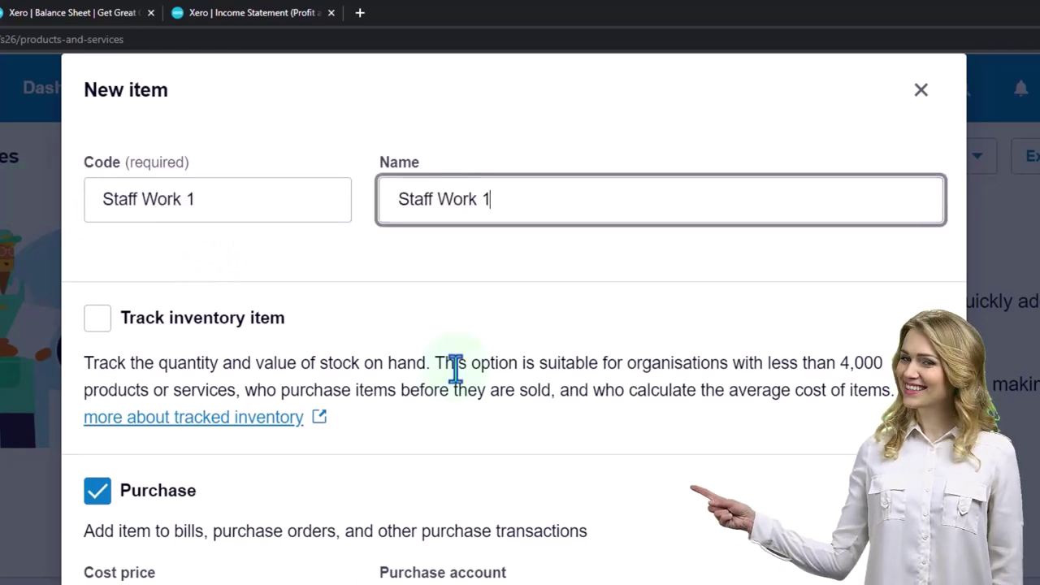
# Exclude the Staff Work 1 item from purchases and set its sale price to 100.00
pyautogui.scroll(-2, 371, 514)
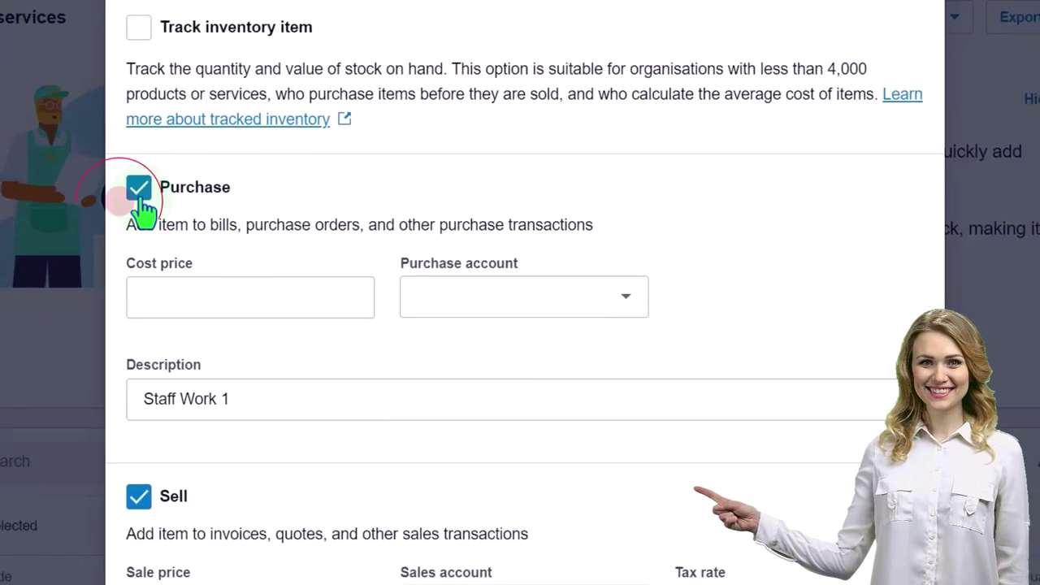
pyautogui.click(128, 242)
pyautogui.scroll(-1, 163, 244)
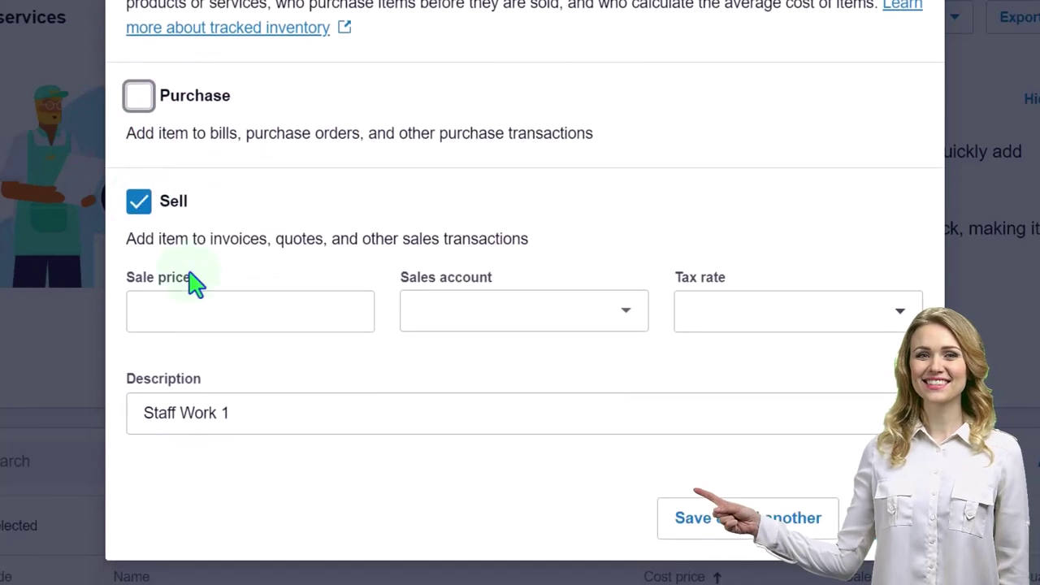
pyautogui.click(204, 309)
pyautogui.write('100')
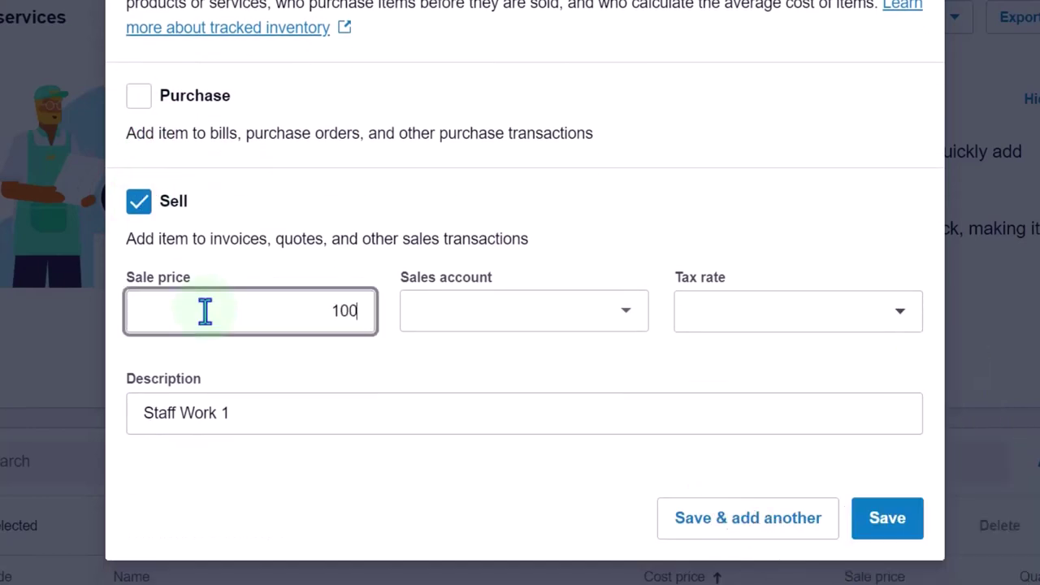
pyautogui.press('Tab')
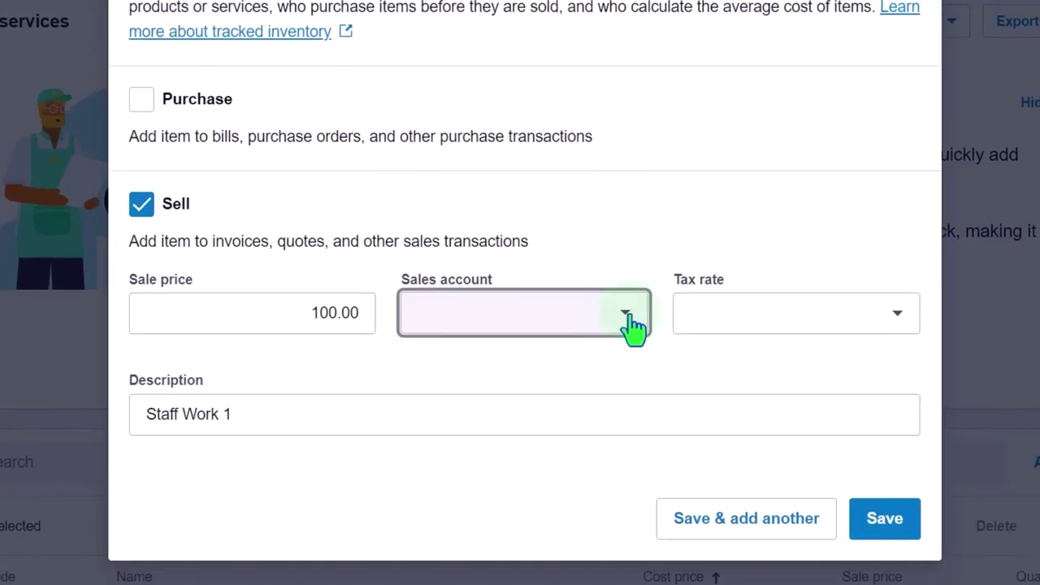
# Assign the 4300 - Service sales account to the new item and save it
pyautogui.click(624, 317)
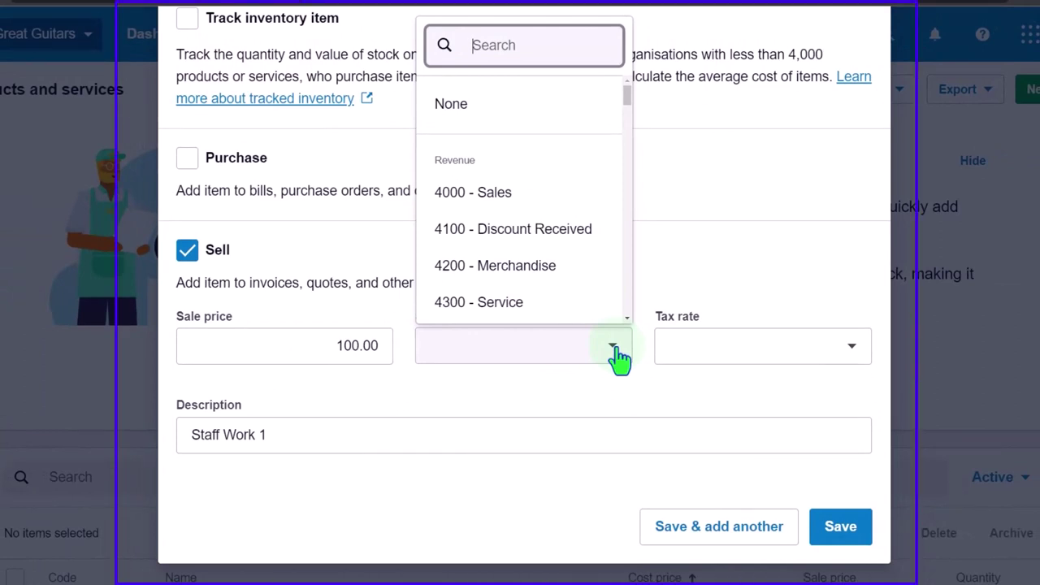
pyautogui.scroll(-1, 499, 320)
pyautogui.click(491, 250)
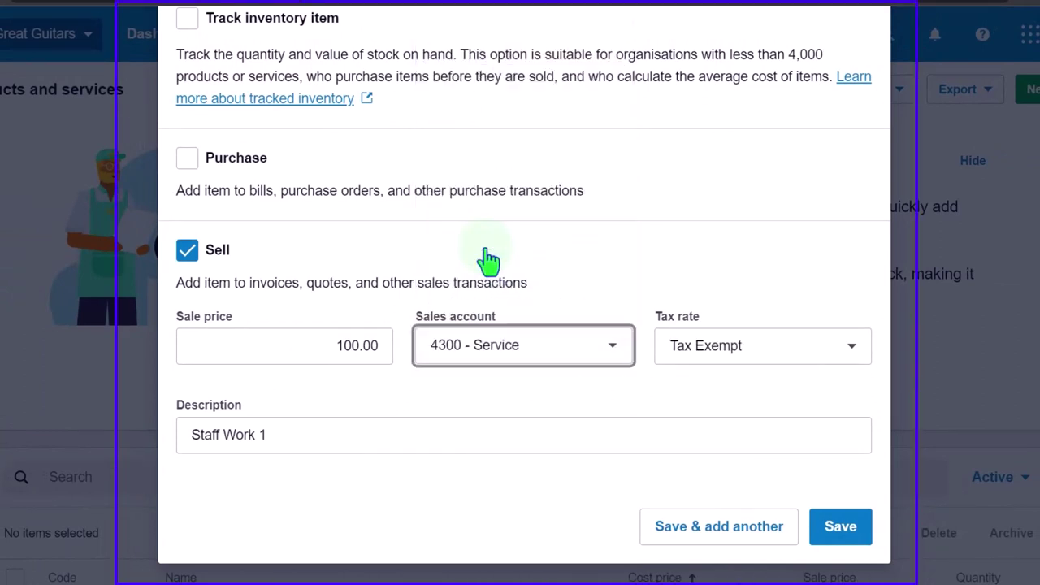
pyautogui.press('Tab')
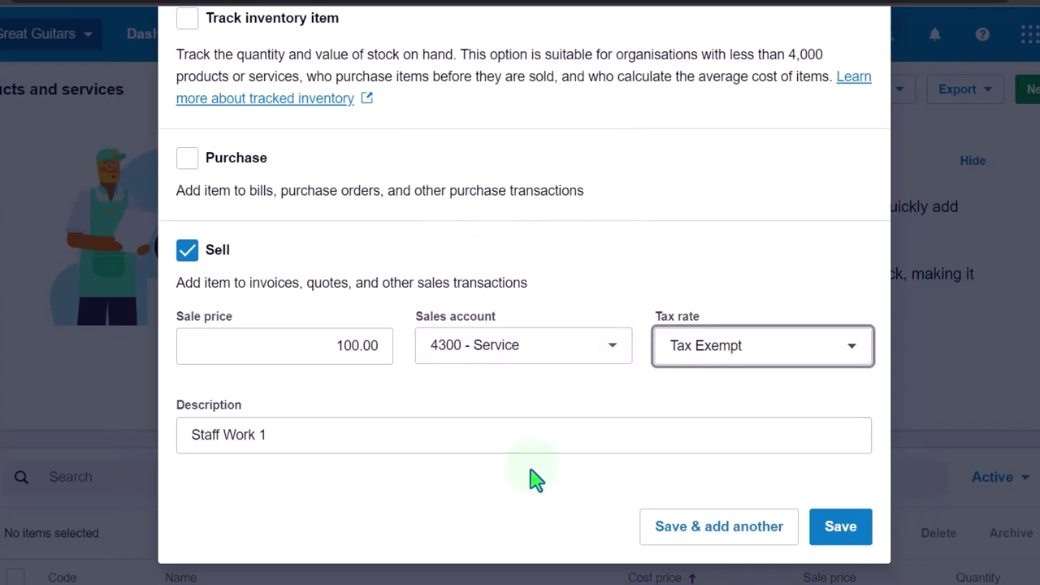
pyautogui.click(837, 536)
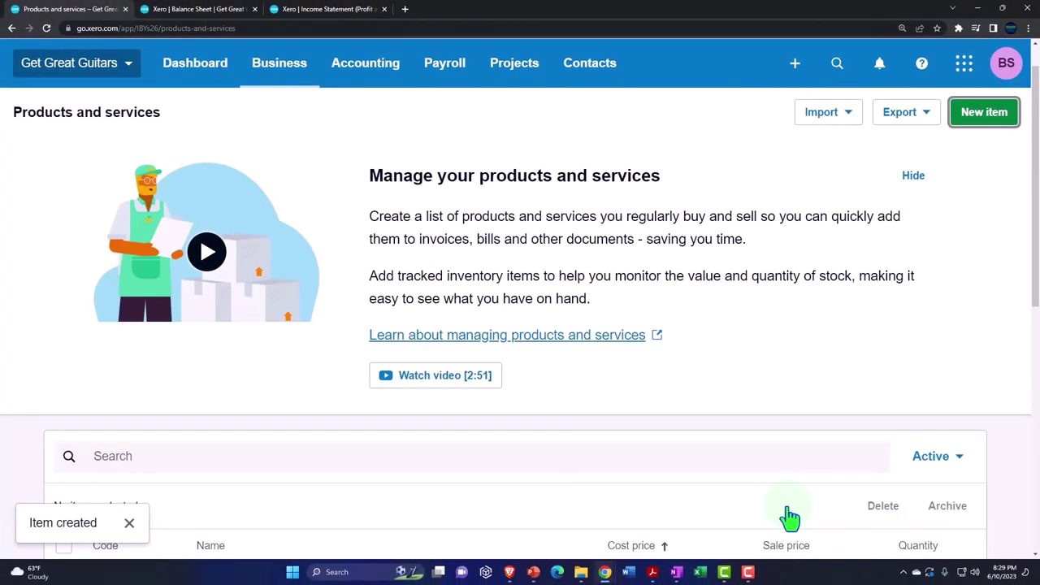
# Go to the list of all projects and open the 4002 project
pyautogui.click(520, 81)
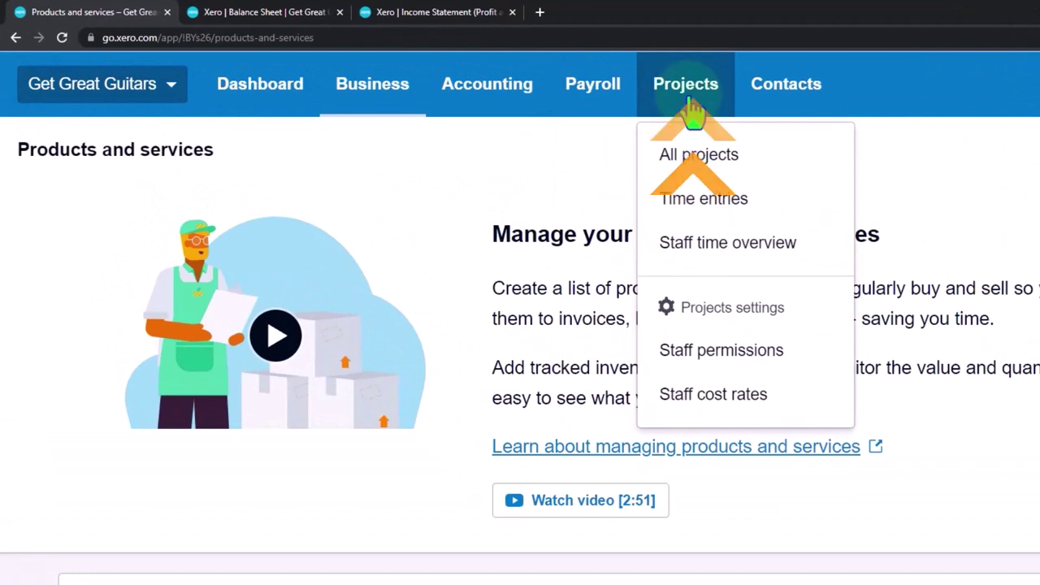
pyautogui.click(728, 159)
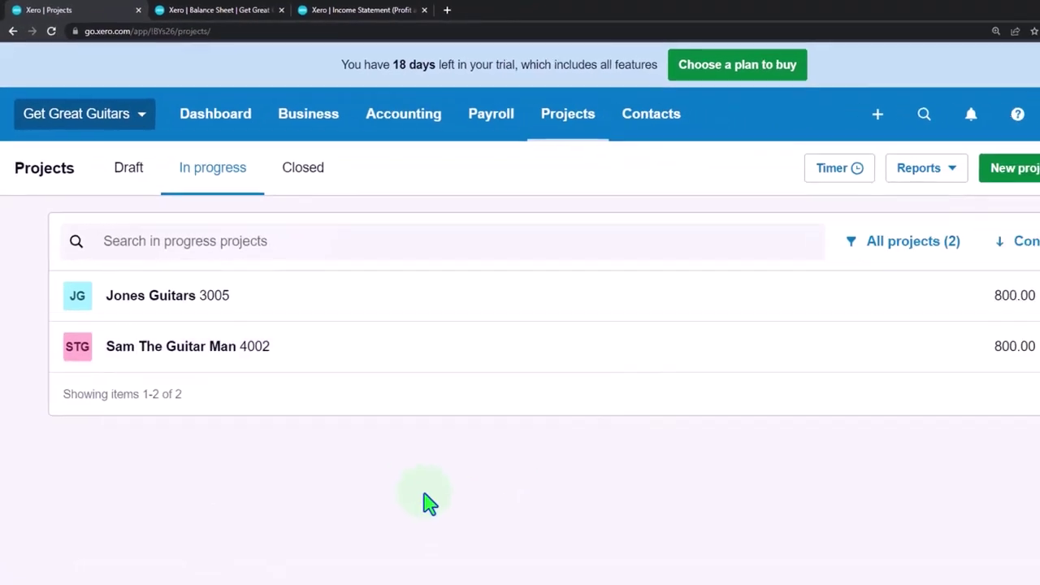
pyautogui.click(199, 321)
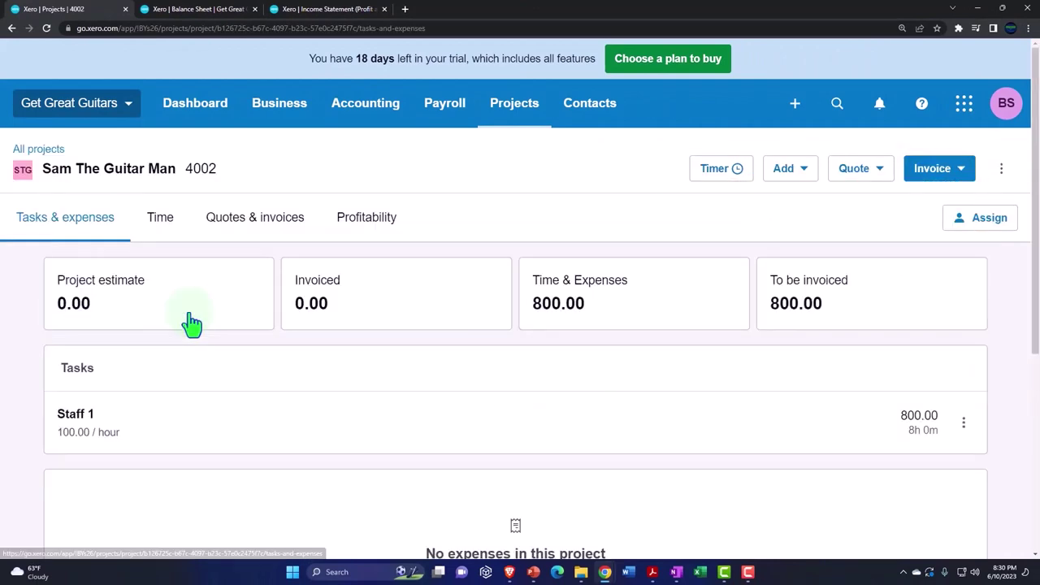
# Add a new task to the 4002 project based on the Staff Work 1 item and save it
pyautogui.click(798, 185)
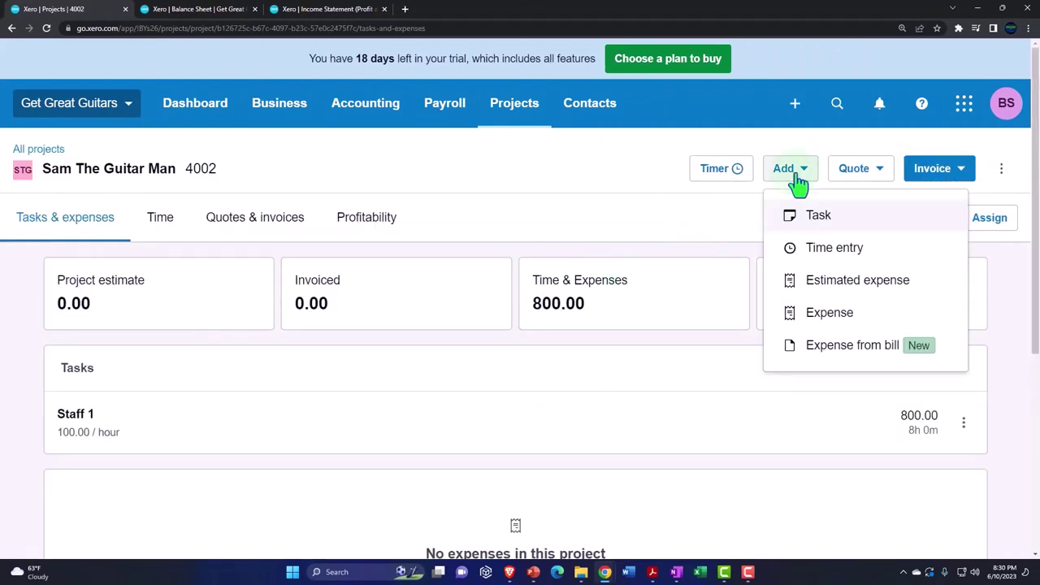
pyautogui.click(808, 225)
pyautogui.click(388, 236)
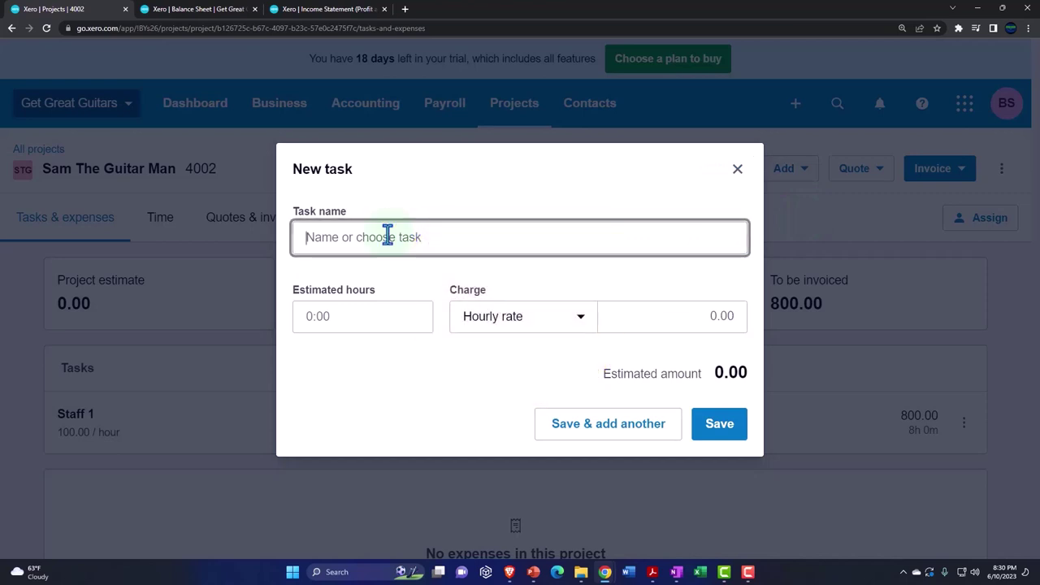
pyautogui.write('st')
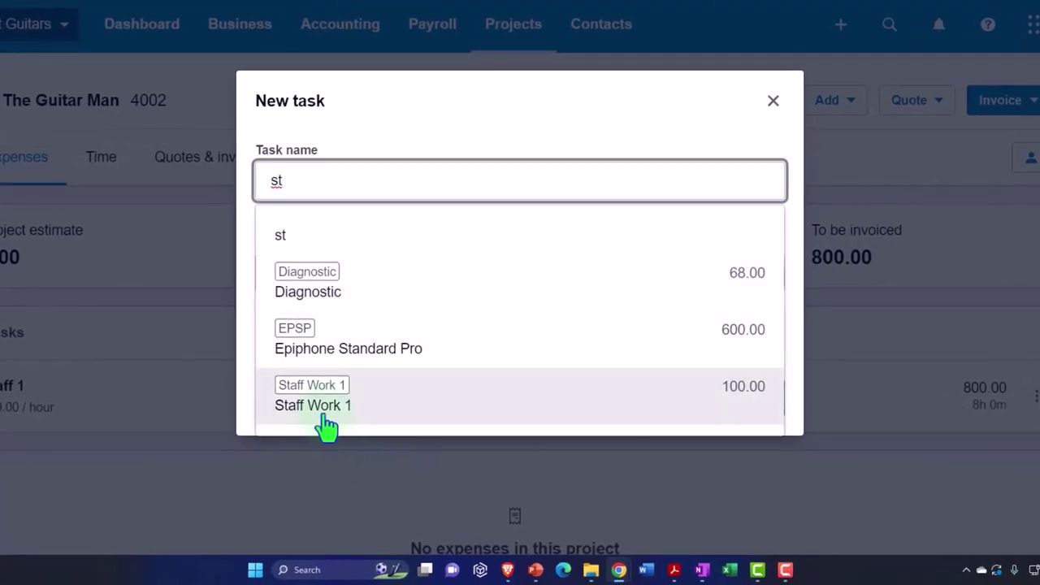
pyautogui.click(325, 424)
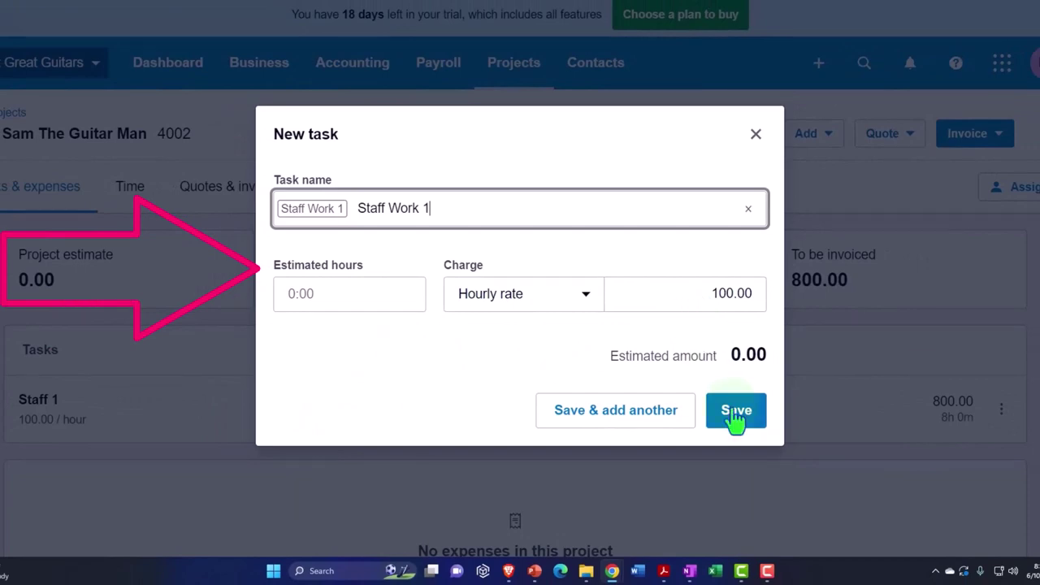
pyautogui.click(736, 411)
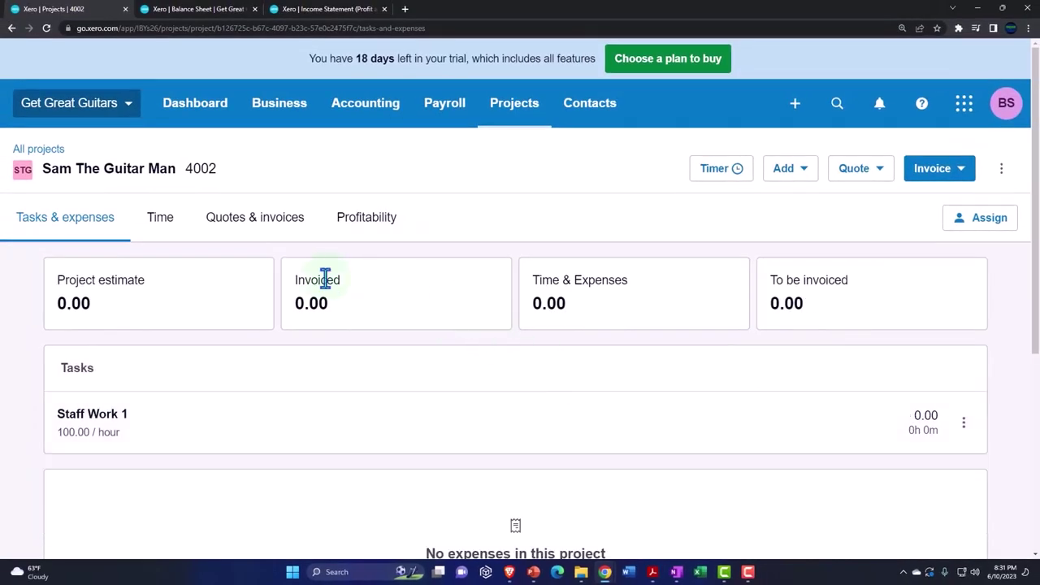
# Show the 4002 project's time and start a new time entry for the Staff Work 1 task
pyautogui.click(159, 217)
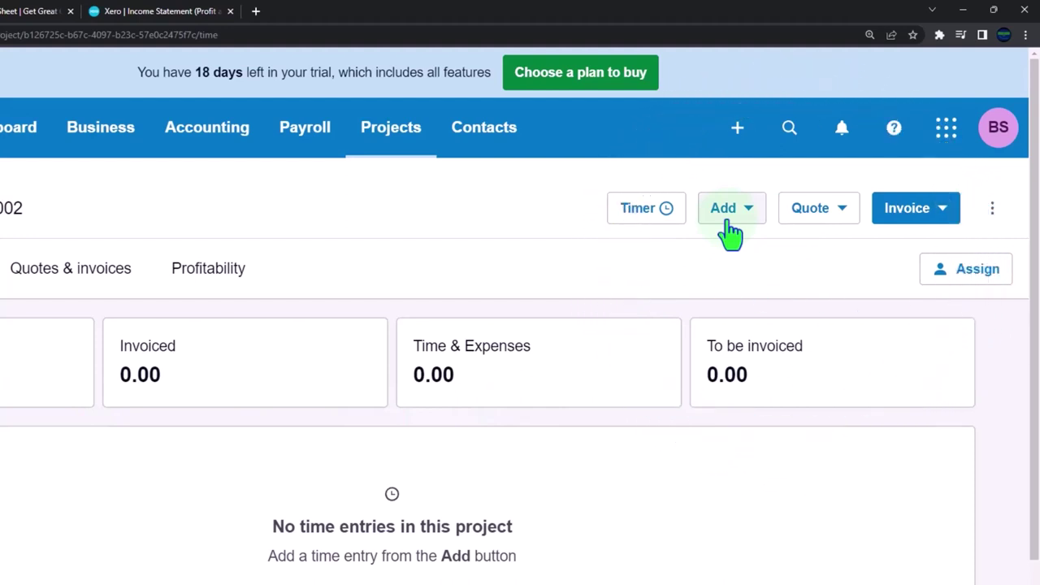
pyautogui.click(731, 232)
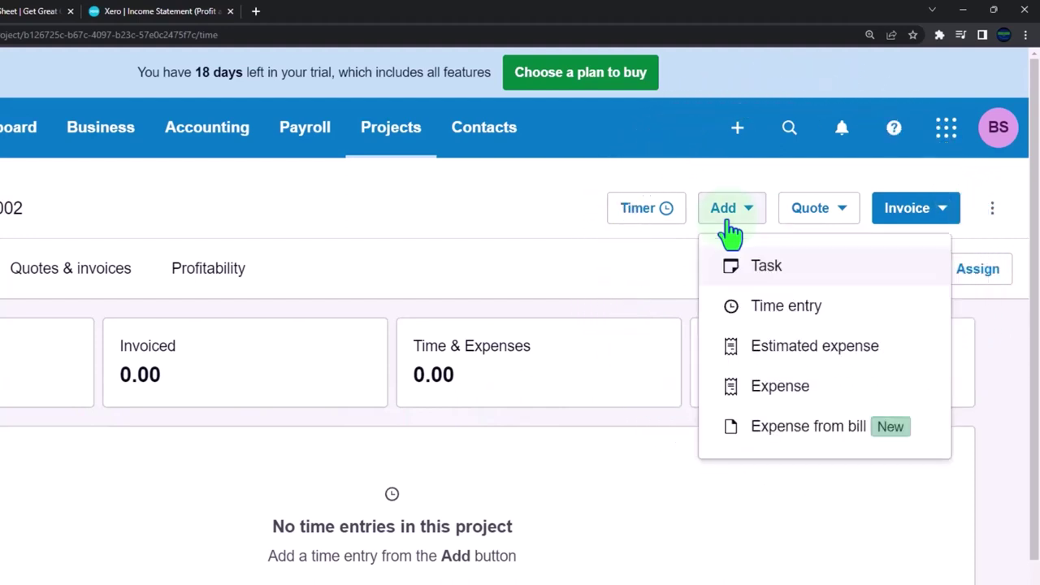
pyautogui.click(762, 307)
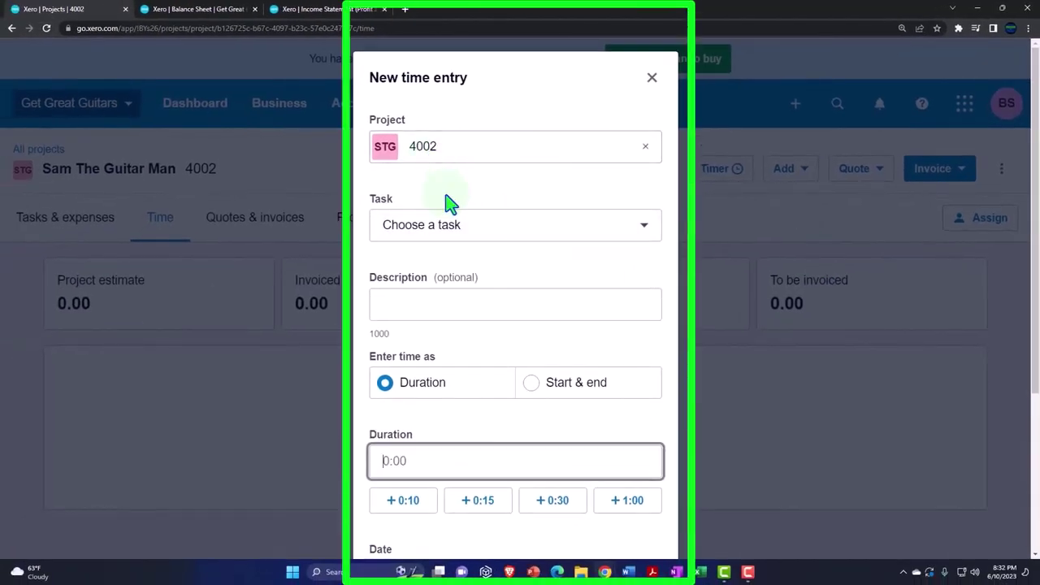
pyautogui.click(468, 239)
pyautogui.click(434, 292)
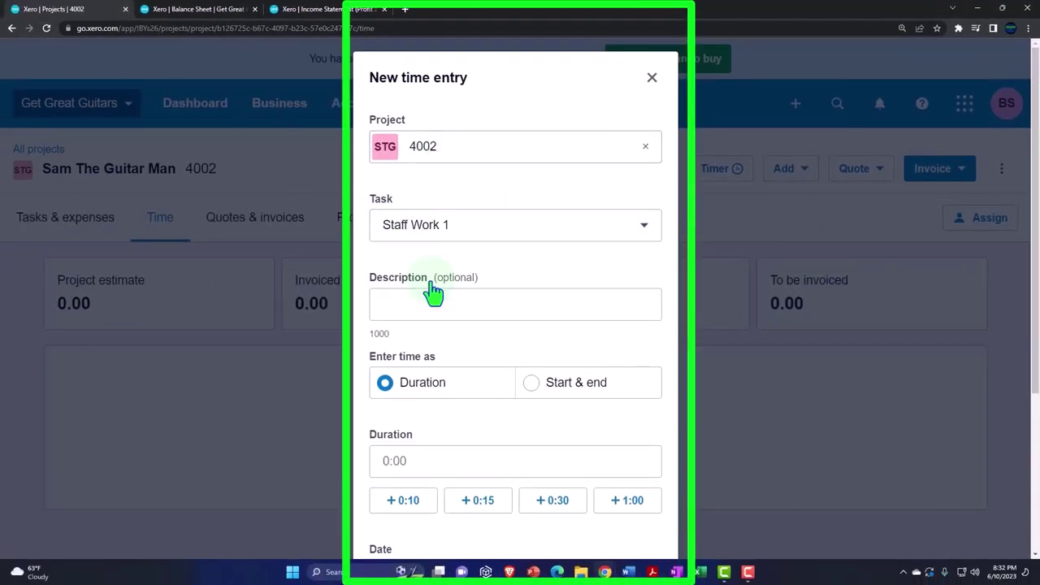
# Set the time entry's duration to 8 hours
pyautogui.scroll(-2, 428, 295)
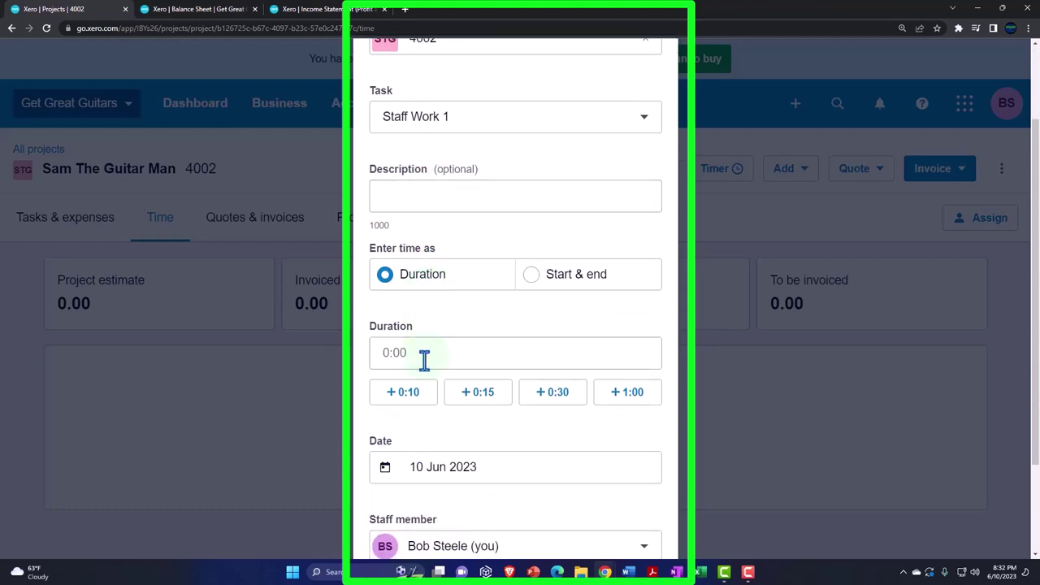
pyautogui.click(424, 356)
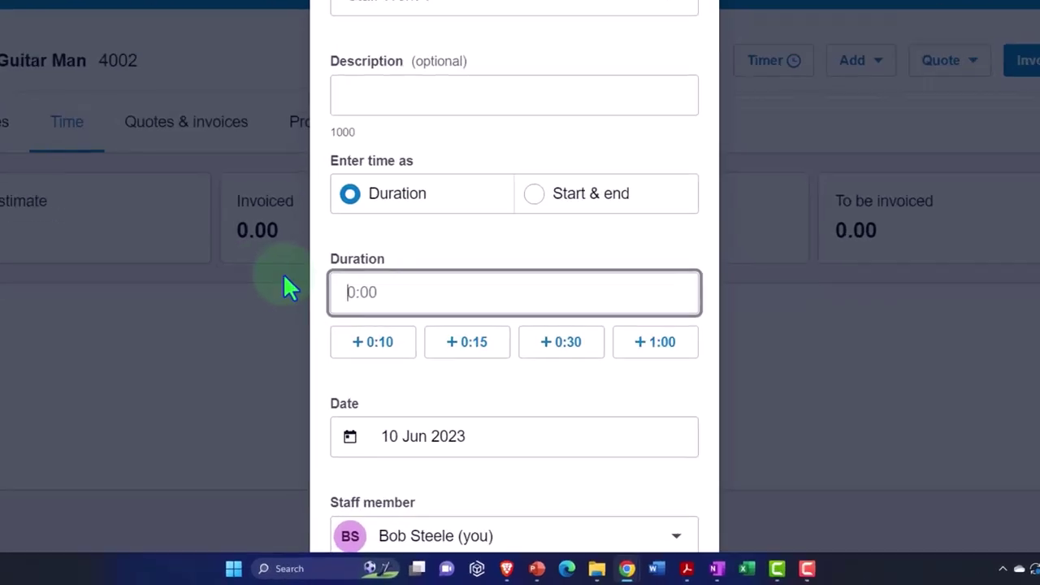
pyautogui.write('8')
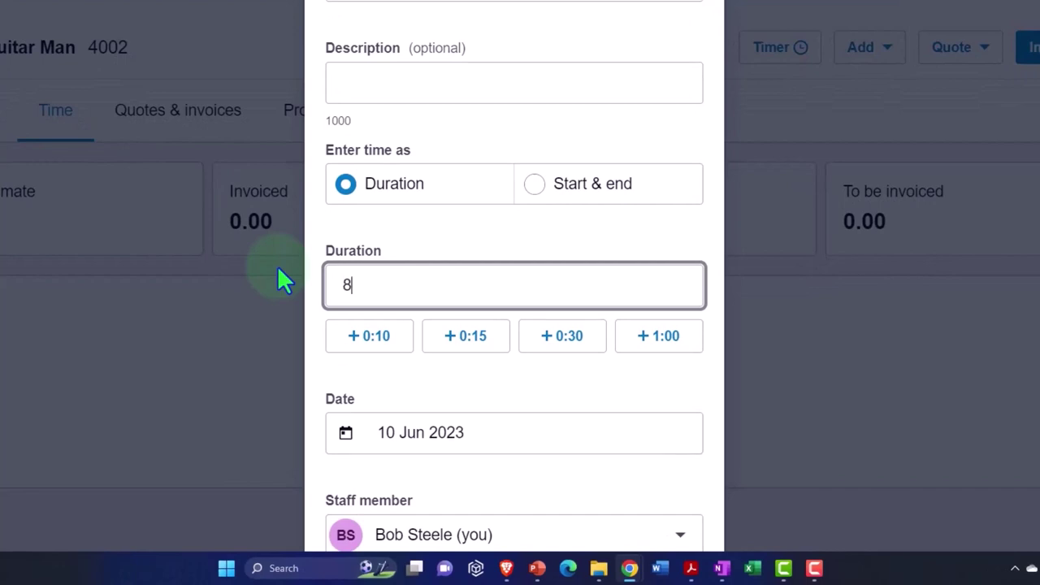
pyautogui.press('Tab')
# Date the time entry 31 Jan 2023 and save it
pyautogui.scroll(-2, 423, 276)
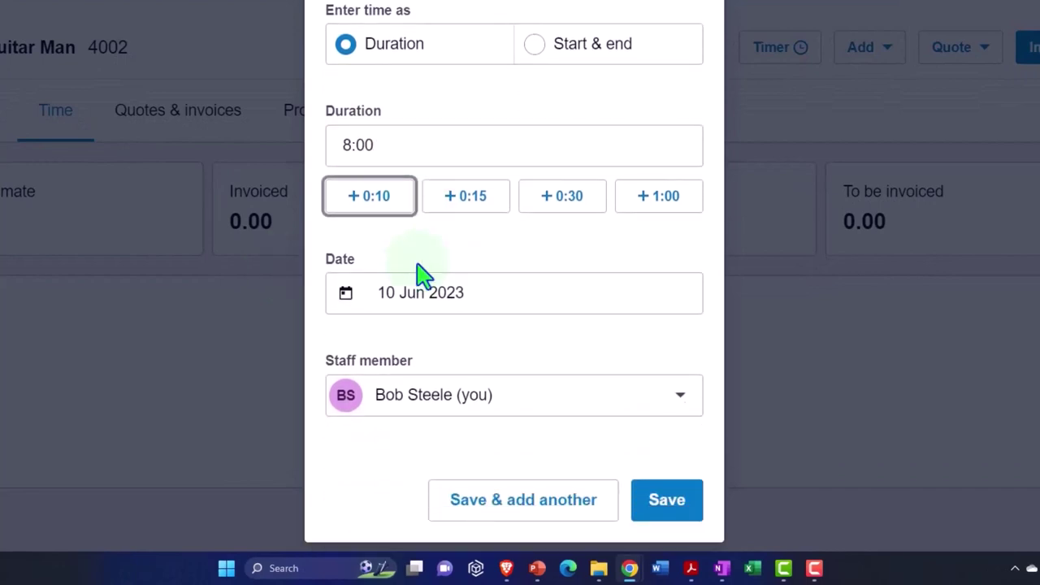
pyautogui.click(464, 302)
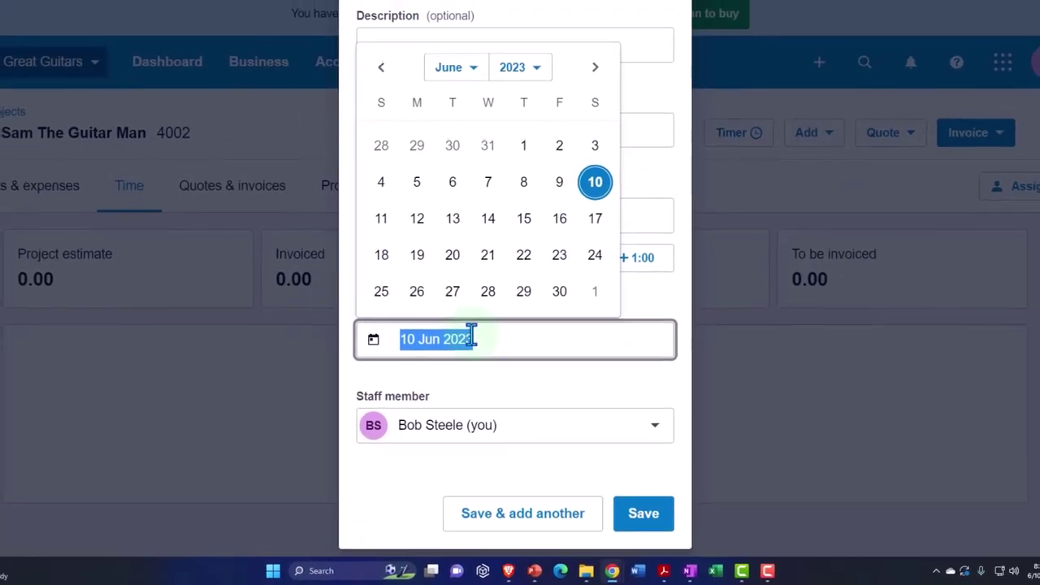
pyautogui.click(452, 75)
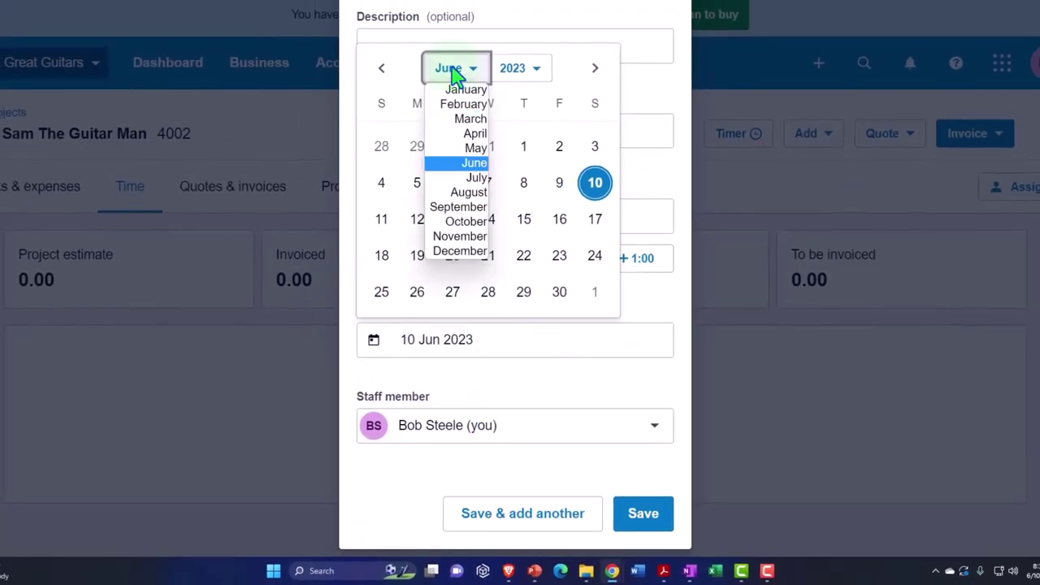
pyautogui.click(452, 88)
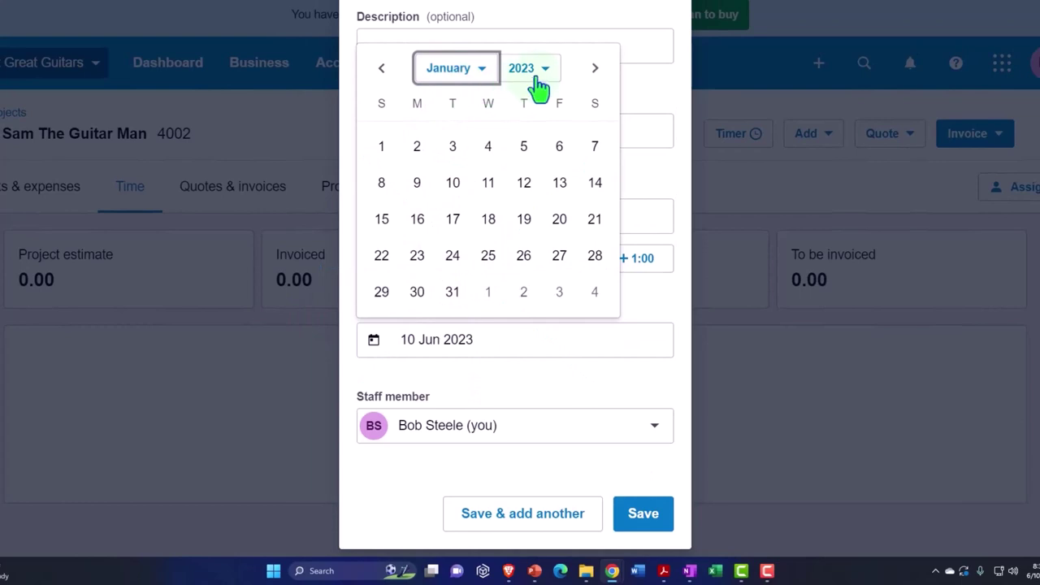
pyautogui.click(452, 294)
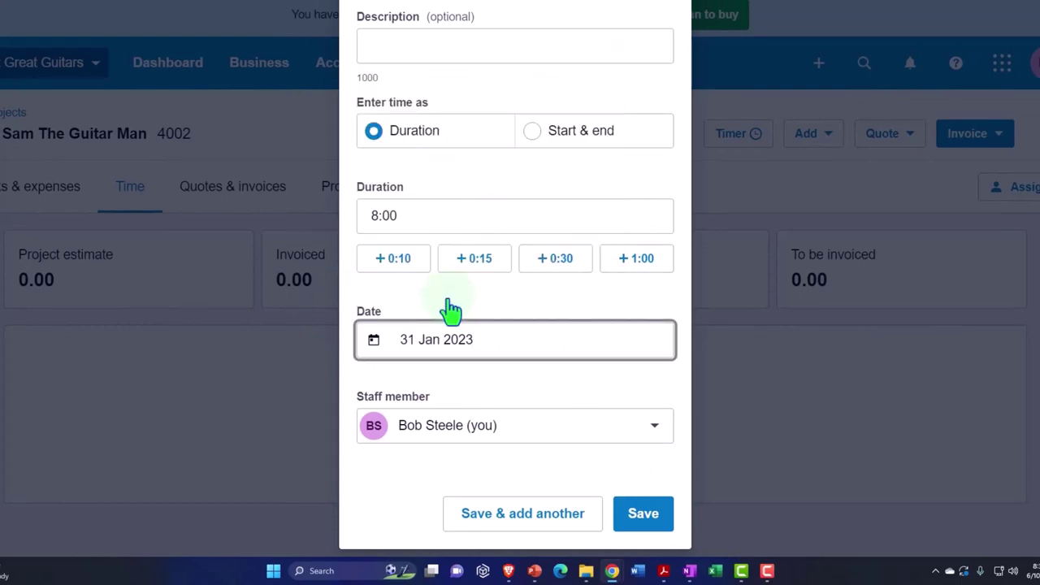
pyautogui.scroll(-1, 487, 365)
pyautogui.click(644, 497)
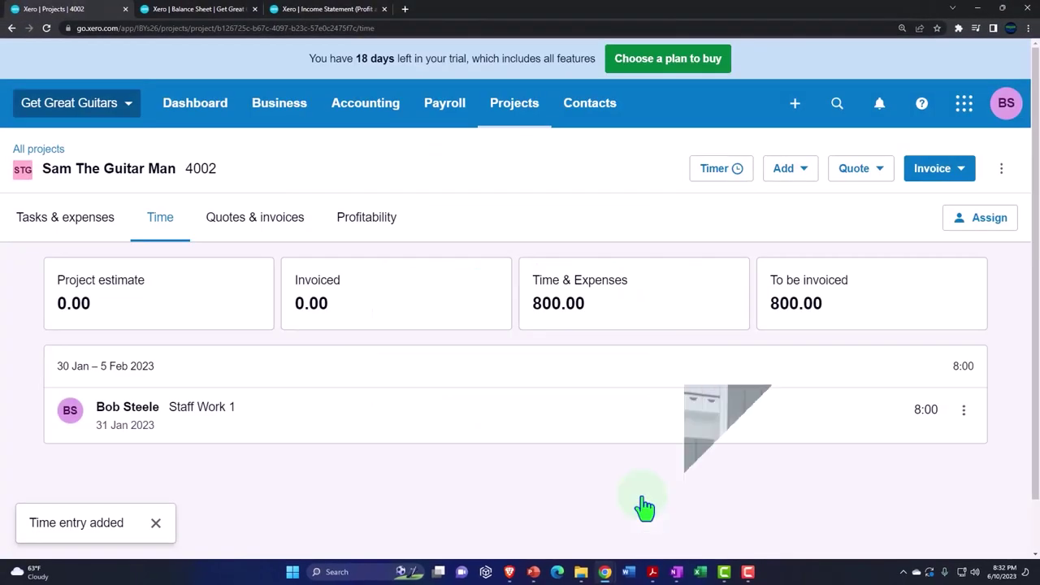
pyautogui.click(582, 336)
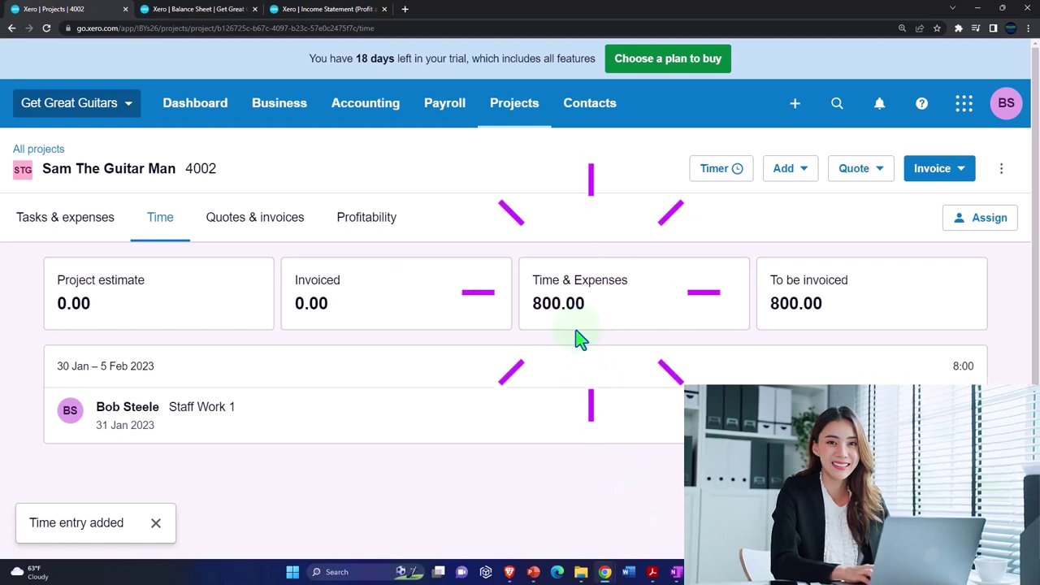
# Open the Jones Guitars 3005 project from all projects and create a project amount invoice, opening it as a draft
pyautogui.click(512, 122)
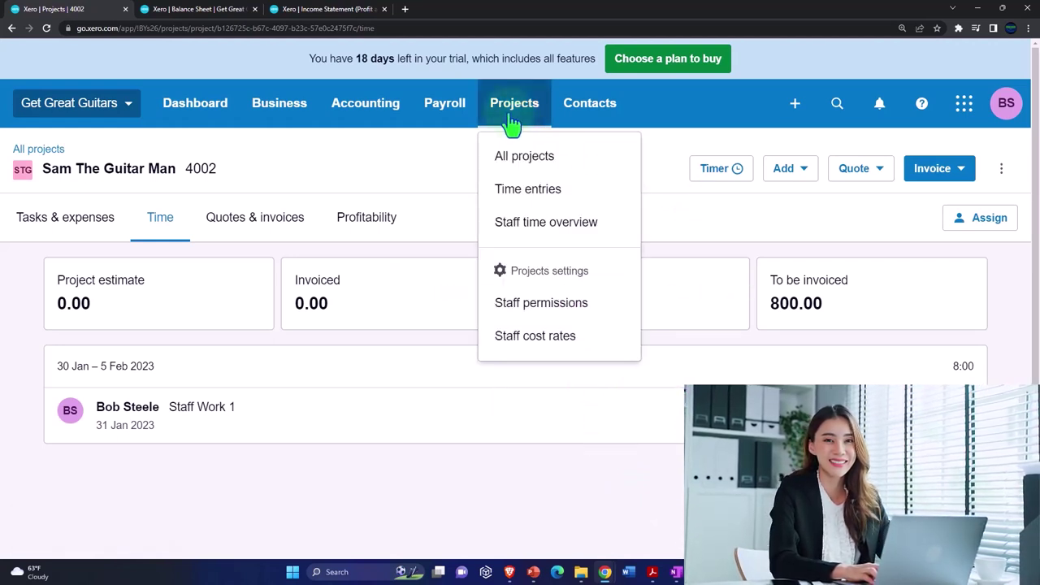
pyautogui.click(515, 156)
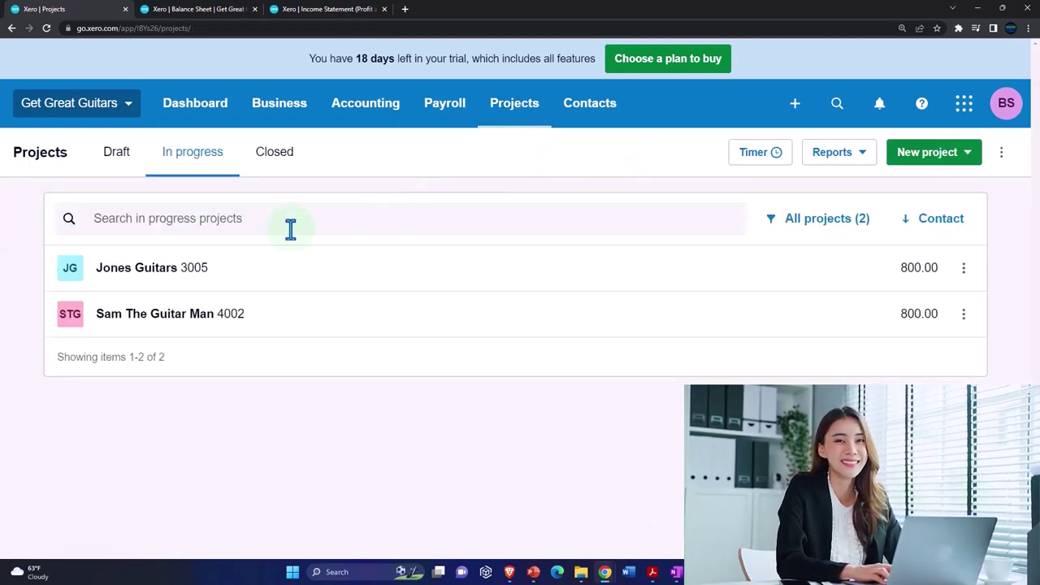
pyautogui.click(162, 276)
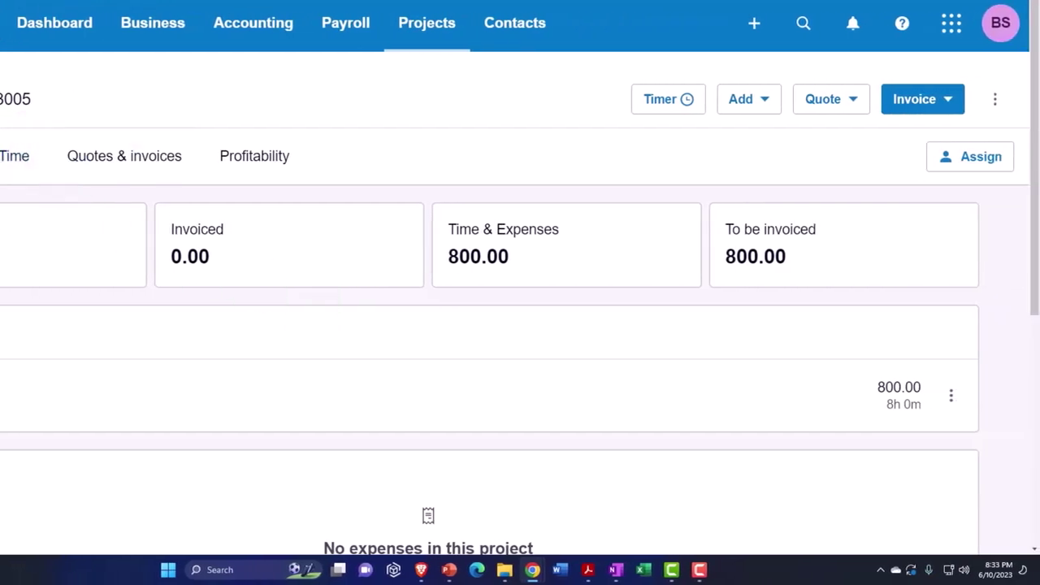
pyautogui.click(951, 100)
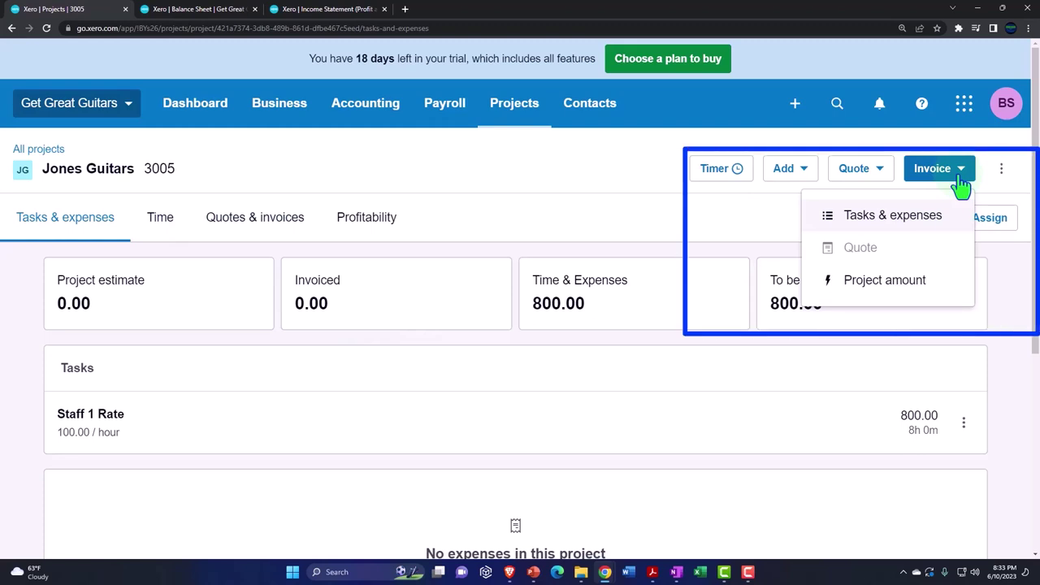
pyautogui.click(862, 281)
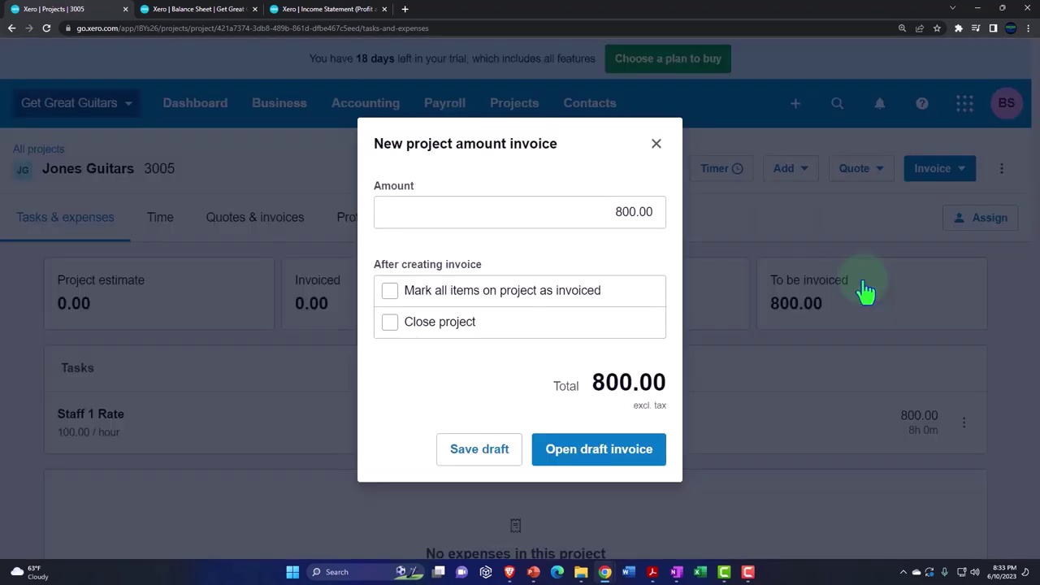
pyautogui.click(613, 453)
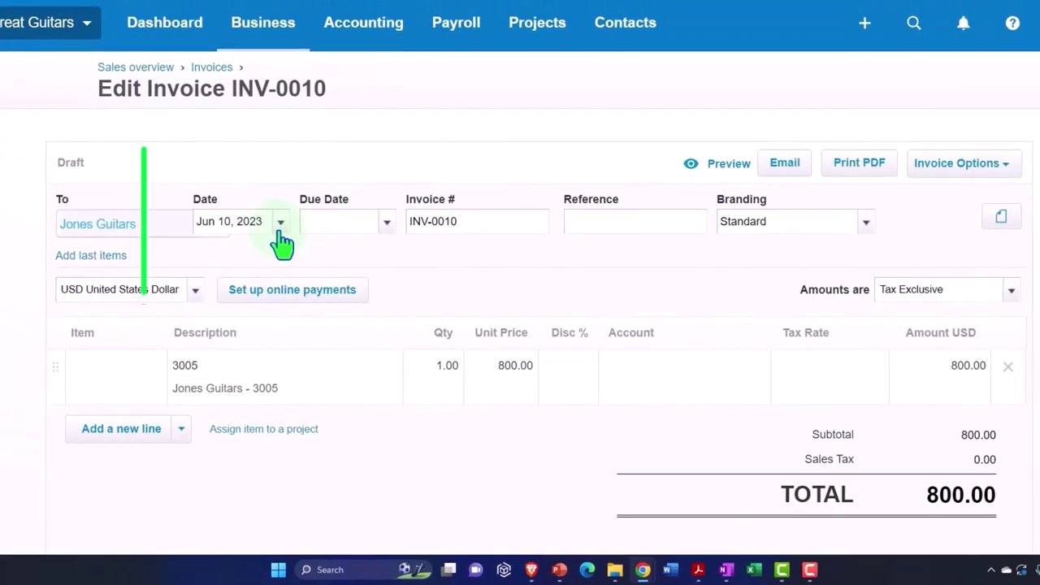
# Set the draft invoice's date to Jan 30, 2023
pyautogui.click(280, 224)
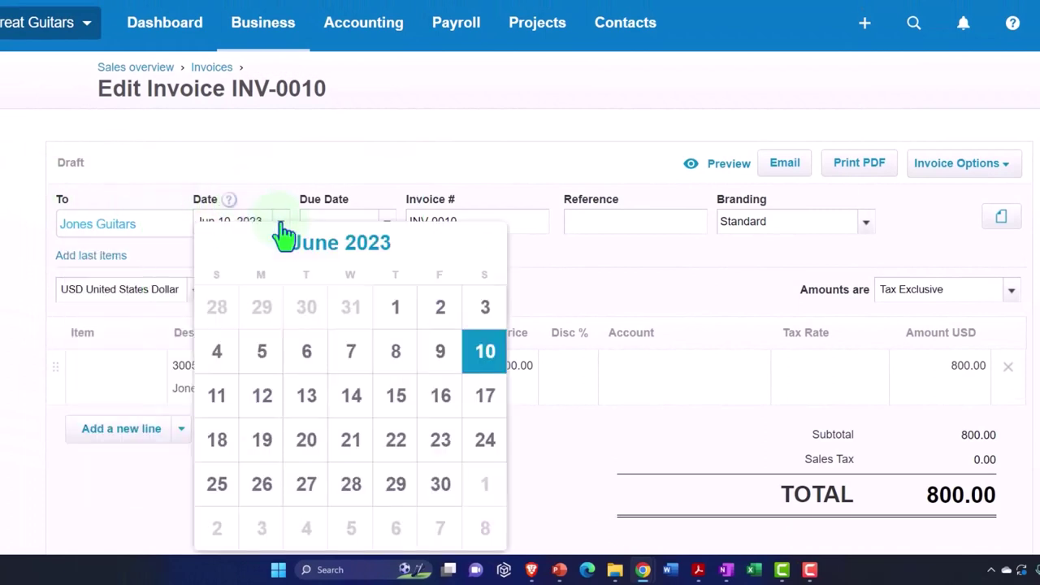
pyautogui.click(216, 243)
pyautogui.click(217, 243)
pyautogui.click(218, 243)
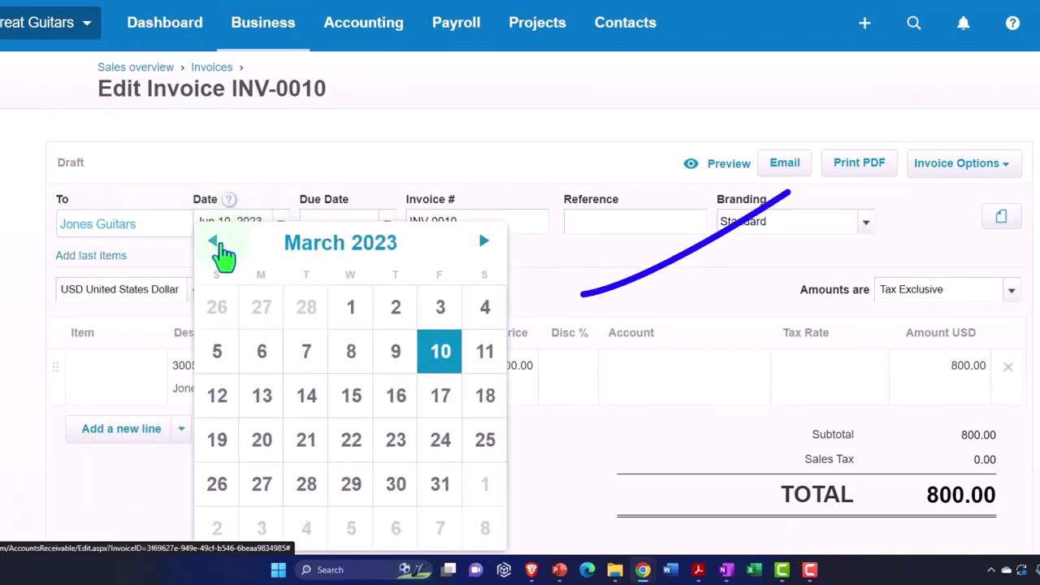
pyautogui.click(218, 244)
pyautogui.click(218, 244)
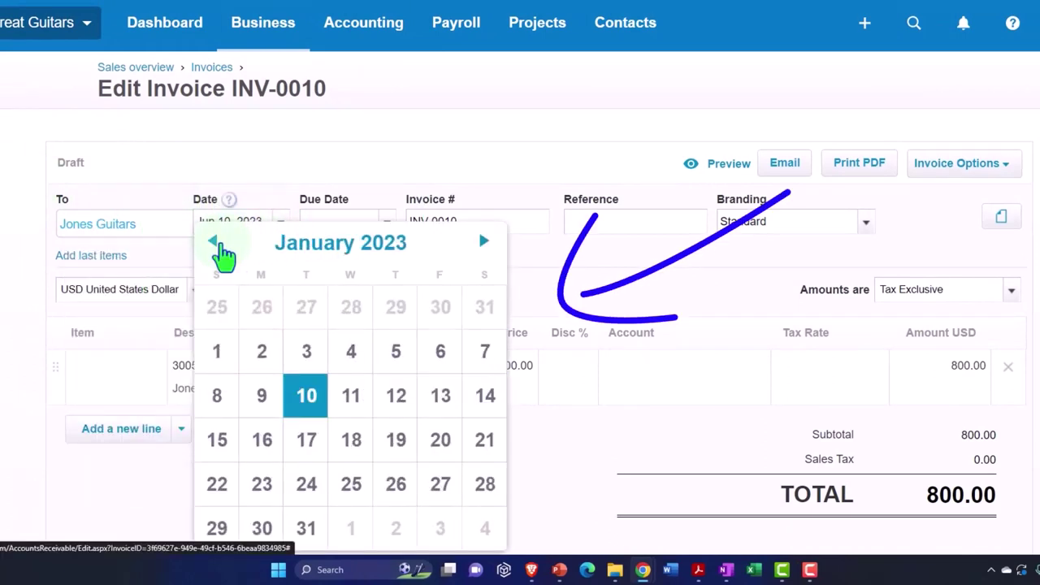
pyautogui.click(275, 528)
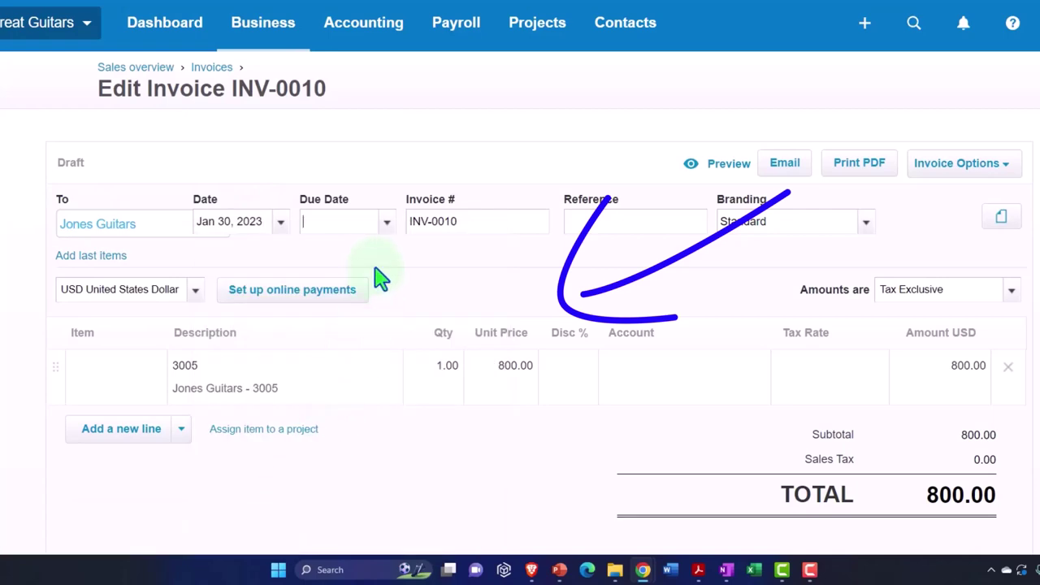
# Set the invoice's due date to Feb 28, 2023
pyautogui.click(387, 222)
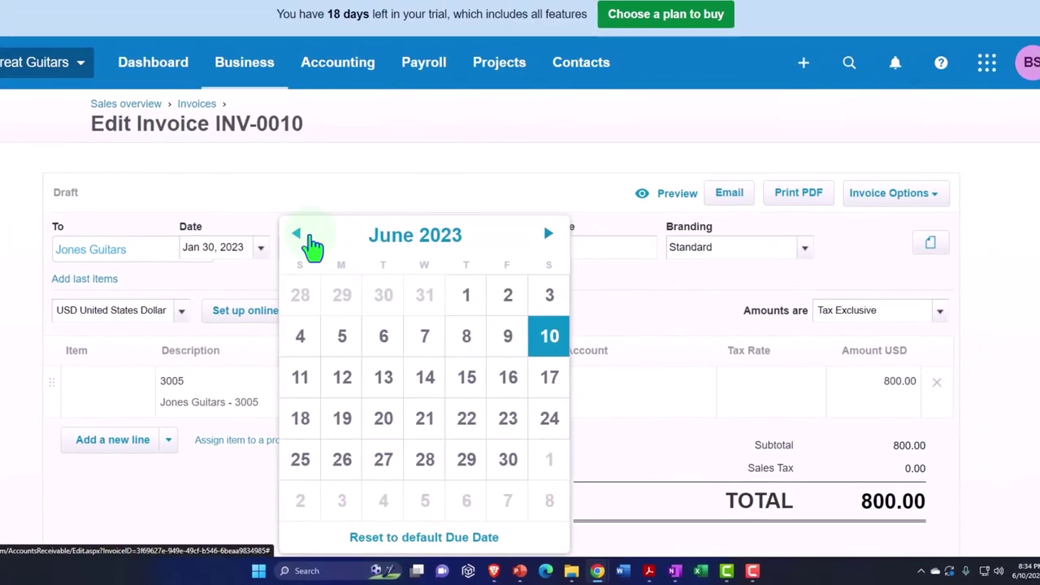
pyautogui.click(296, 238)
pyautogui.click(296, 238)
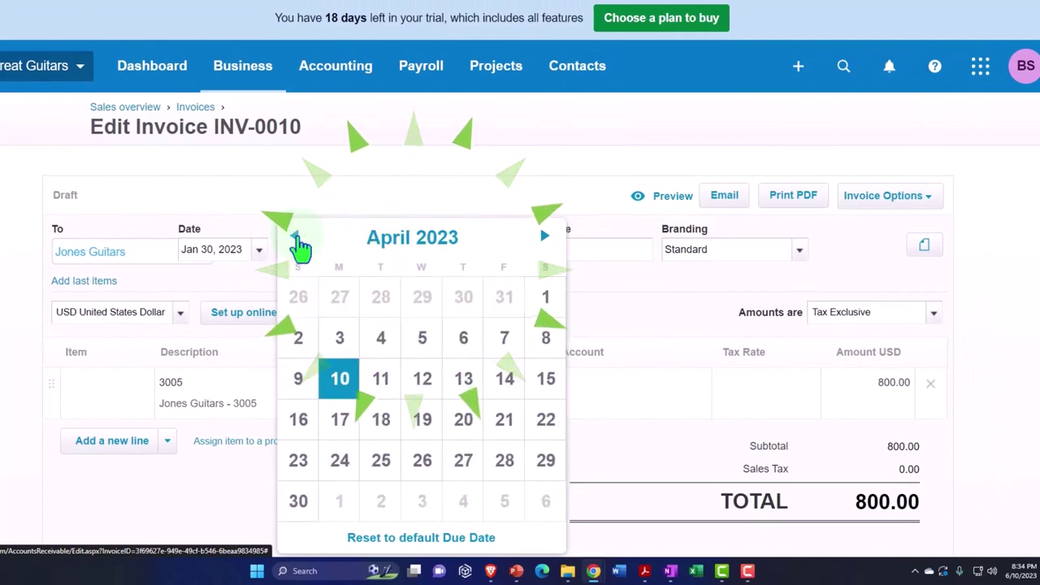
pyautogui.click(296, 237)
pyautogui.click(296, 237)
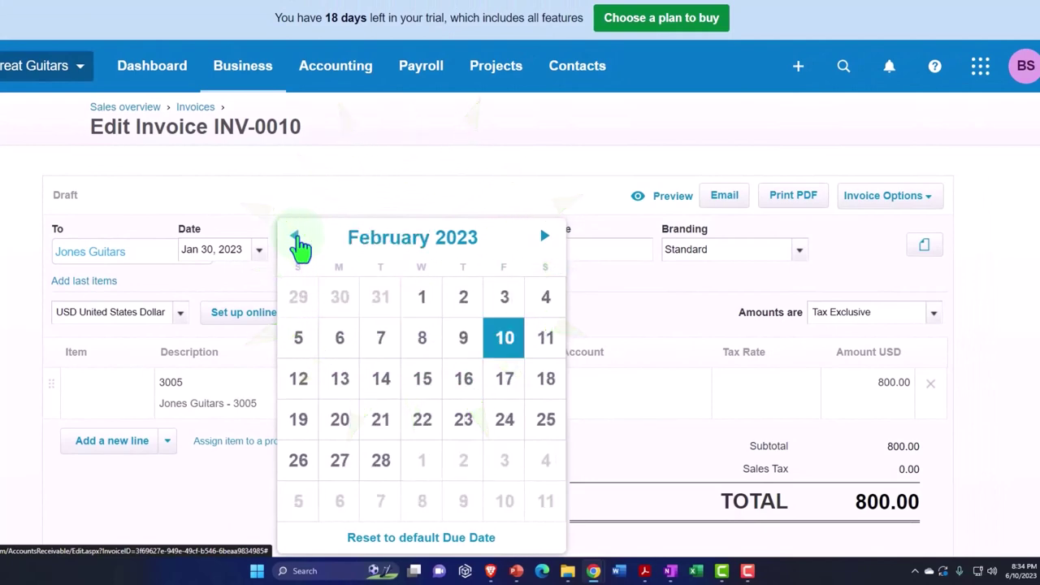
pyautogui.click(380, 475)
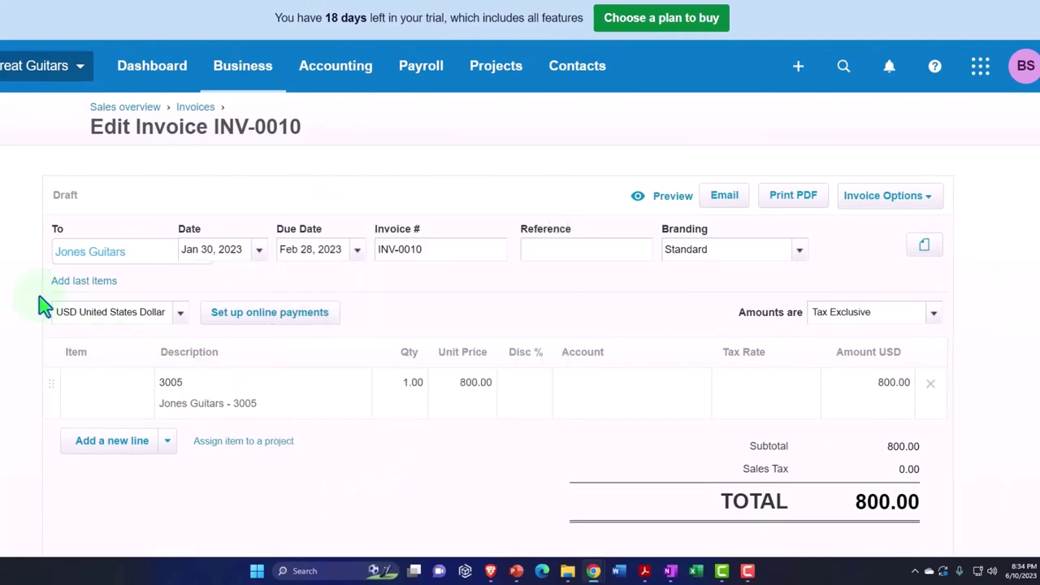
# Skip the remaining header fields of the Jones Guitars invoice and try to approve it
pyautogui.press('Tab')
pyautogui.press('Tab')
pyautogui.press('Tab')
pyautogui.press('Tab')
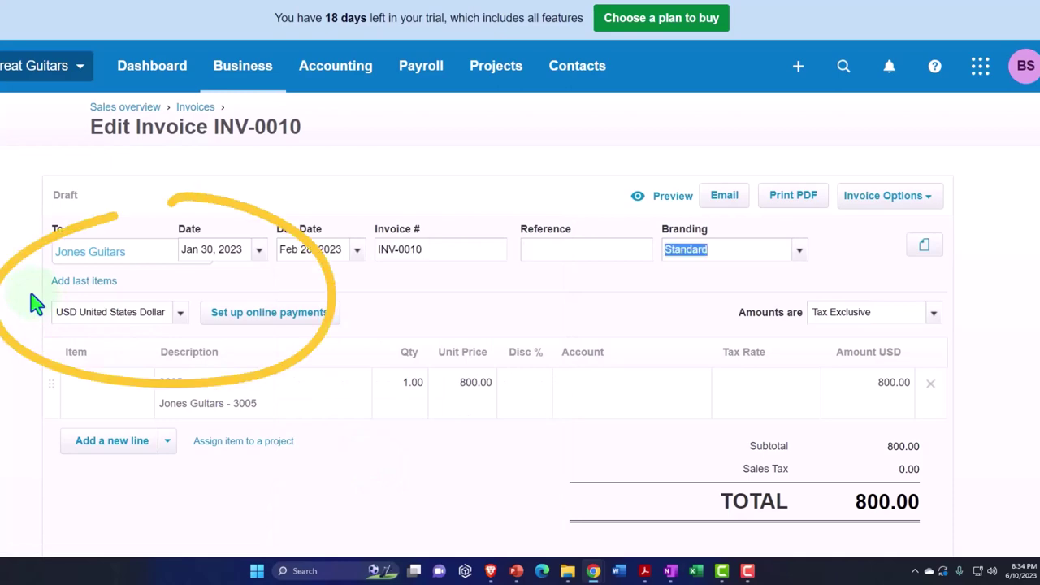
pyautogui.scroll(-1, 37, 304)
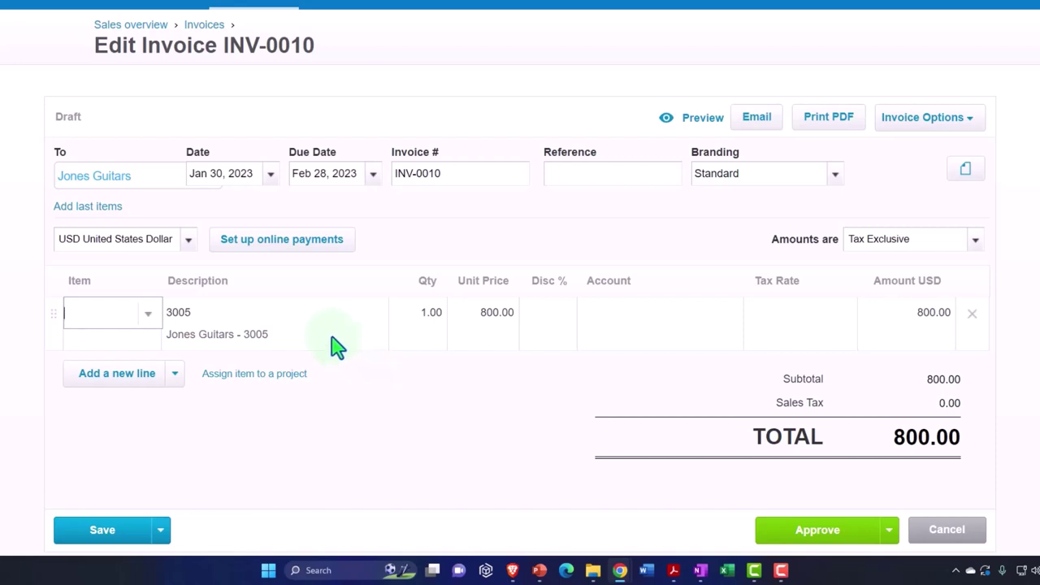
pyautogui.click(776, 538)
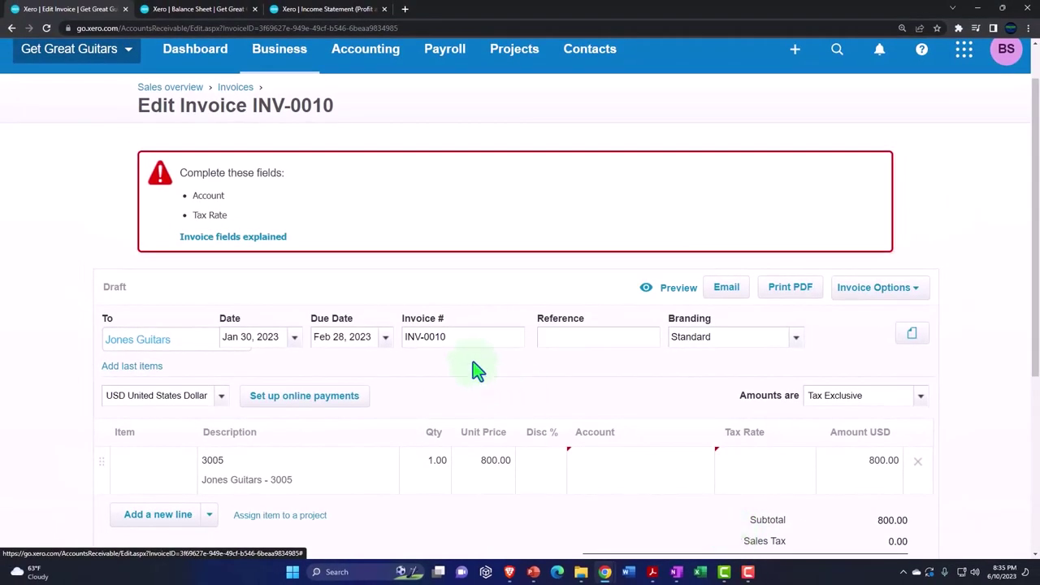
# Assign the 3005 invoice line to the 4300 - Service account and approve the invoice
pyautogui.scroll(-3, 477, 370)
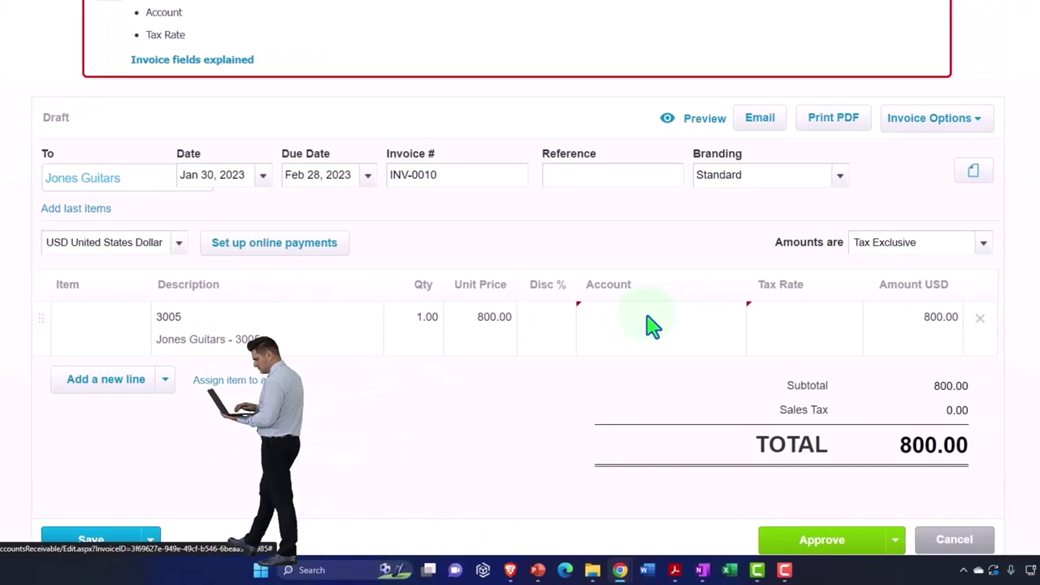
pyautogui.click(671, 320)
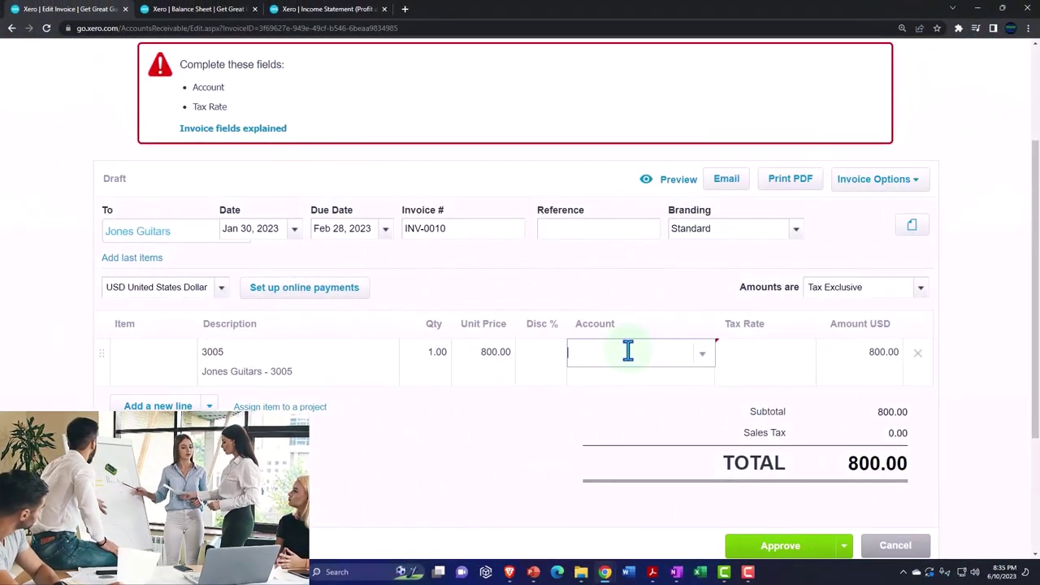
pyautogui.click(700, 360)
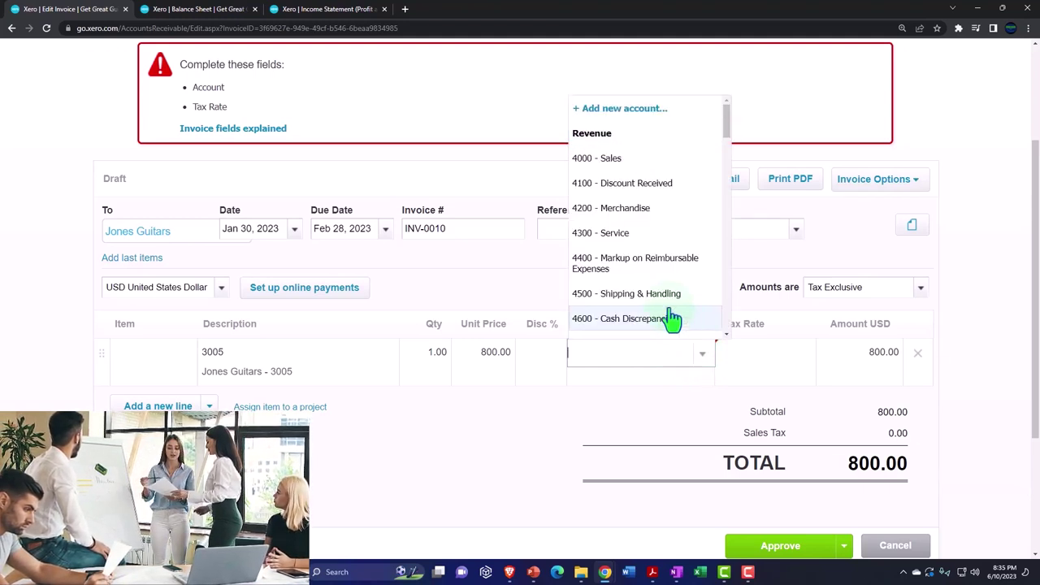
pyautogui.click(631, 242)
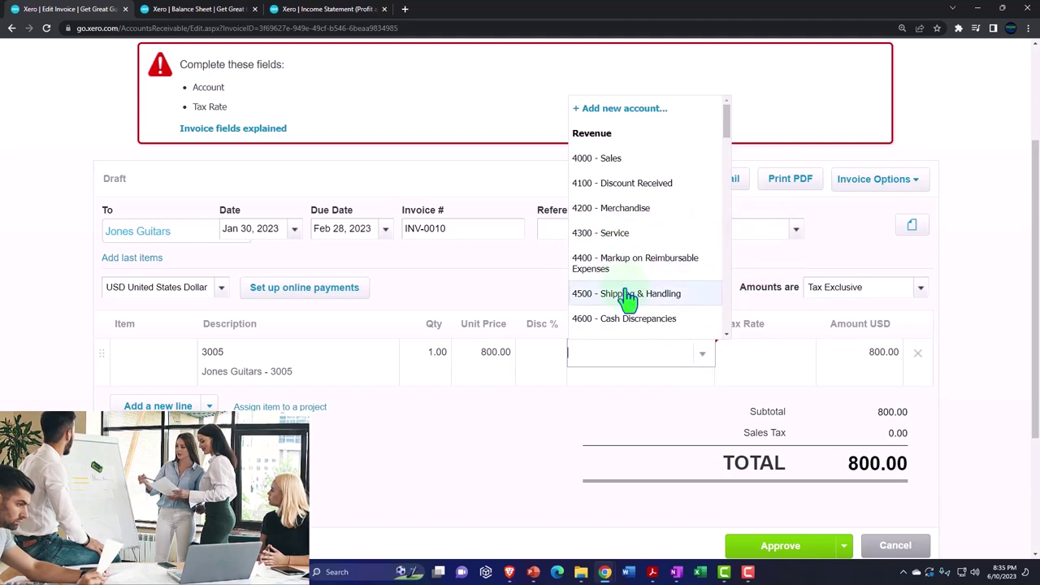
pyautogui.write('serv')
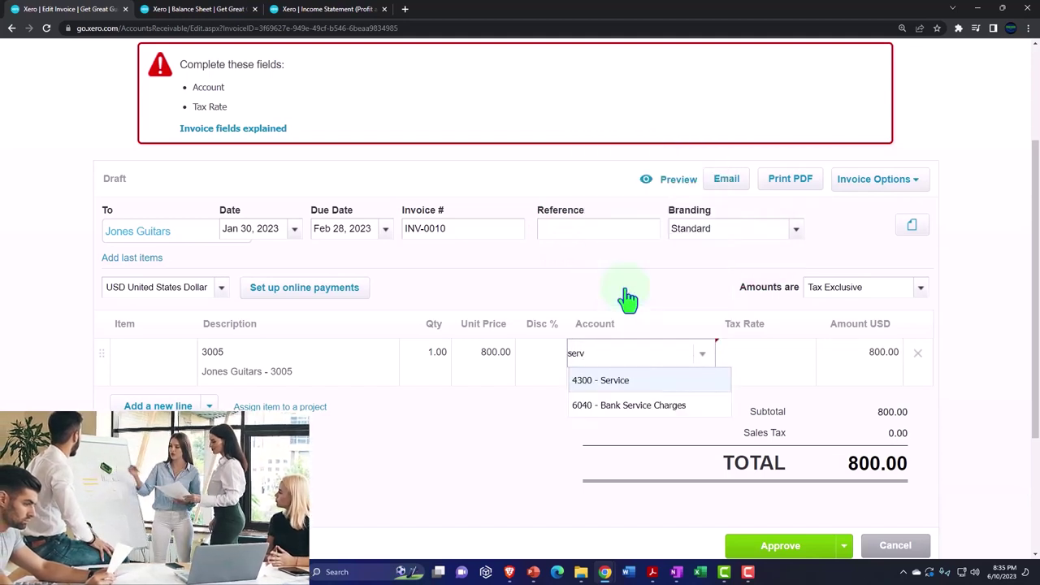
pyautogui.click(622, 393)
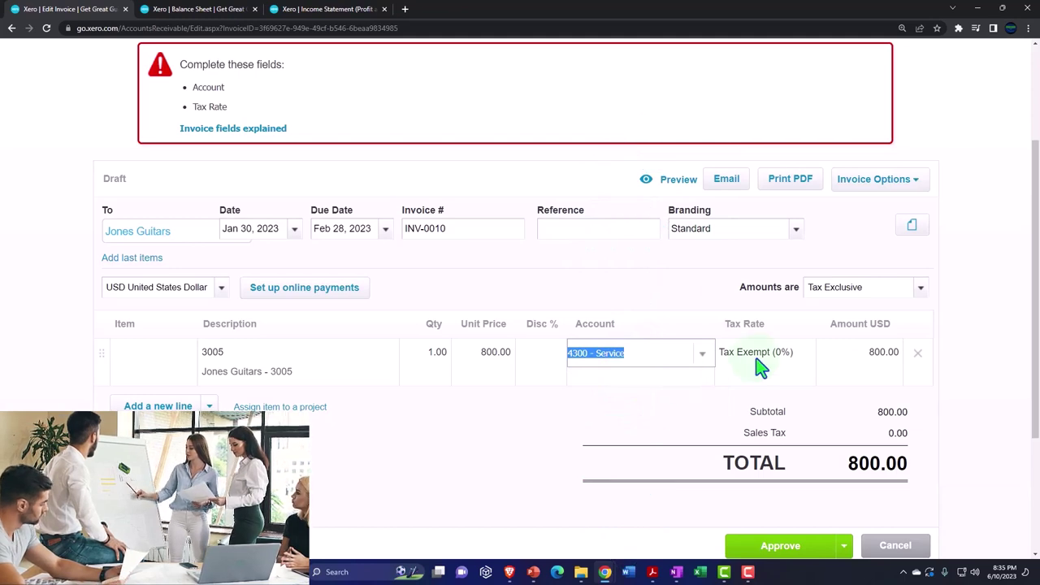
pyautogui.scroll(-1, 772, 439)
pyautogui.click(782, 497)
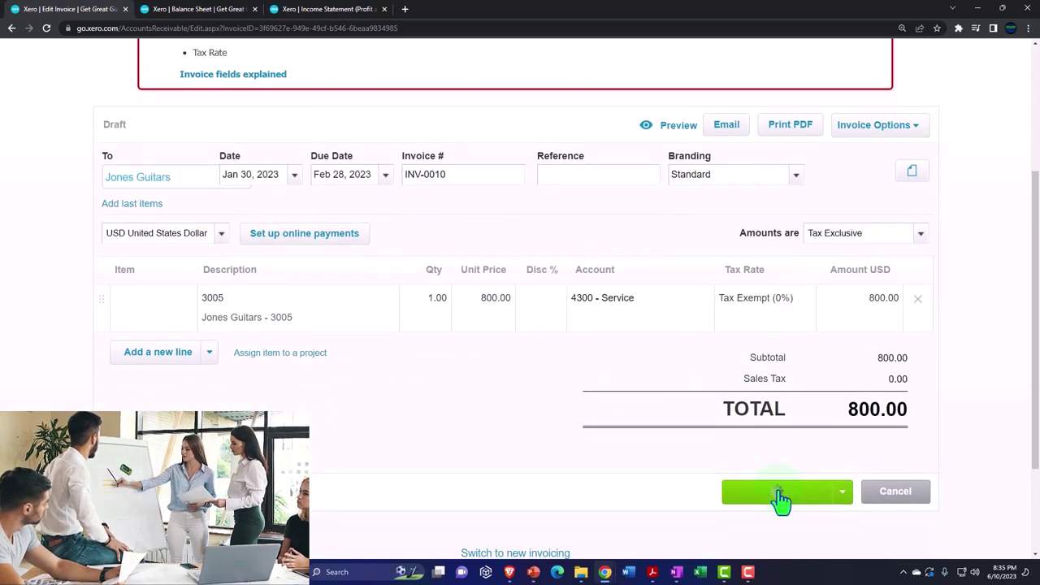
# Update the Balance Sheet report and examine the Accounts Receivable transactions for the new Jones Guitars invoice
pyautogui.click(200, 10)
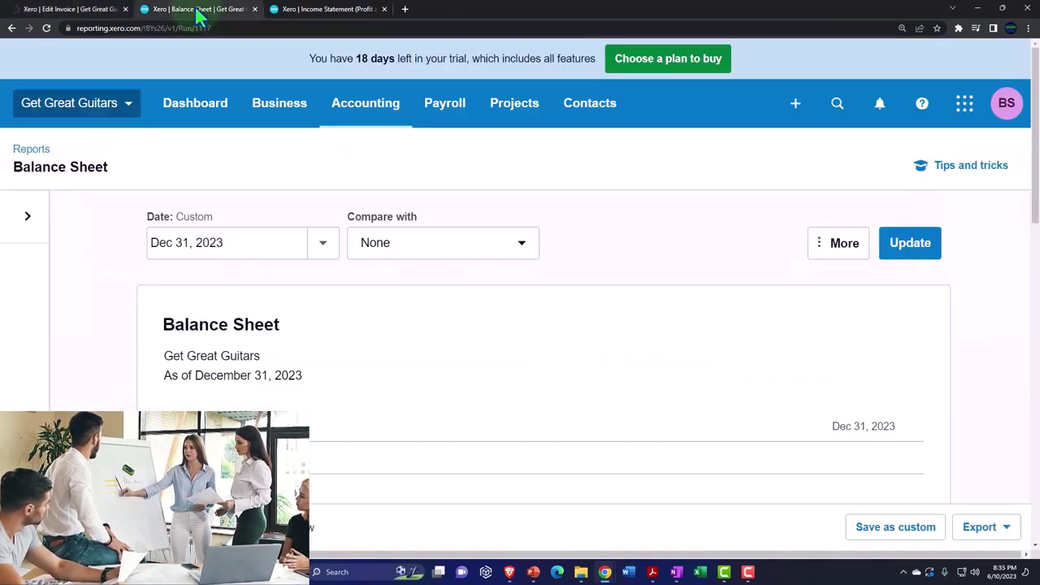
pyautogui.click(910, 248)
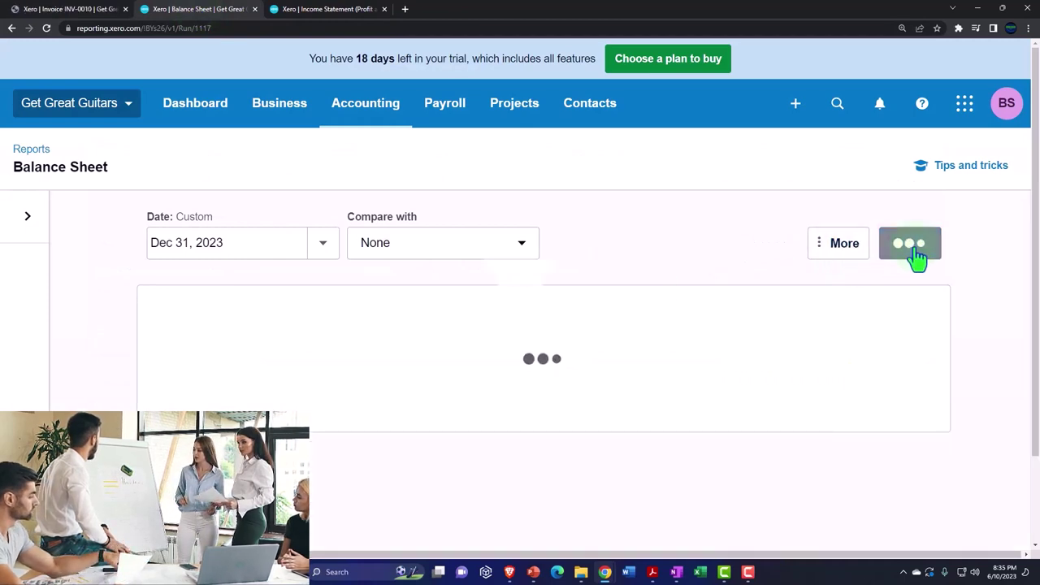
pyautogui.scroll(-1, 612, 346)
pyautogui.scroll(-3, 608, 340)
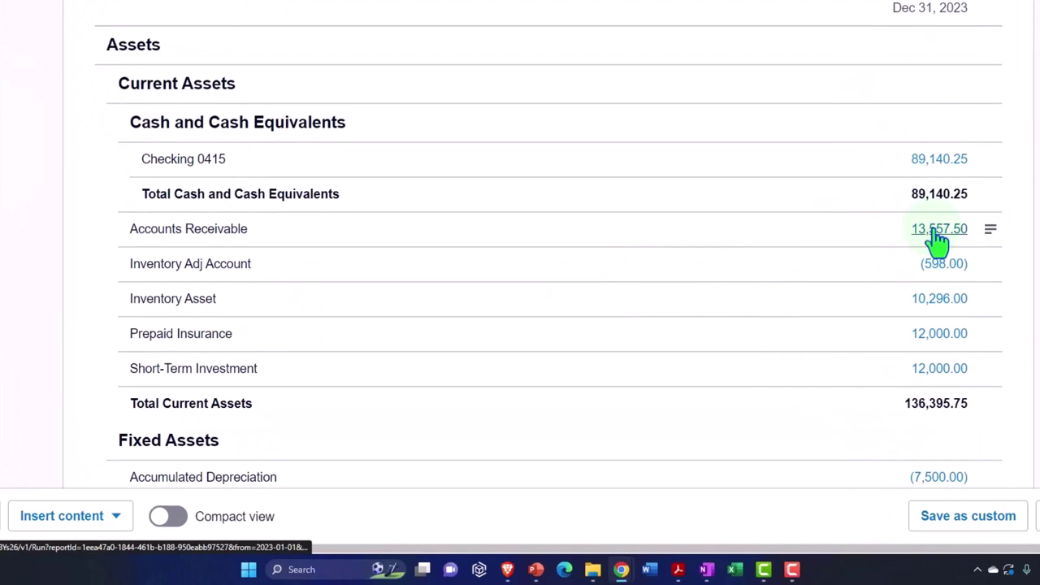
pyautogui.click(938, 230)
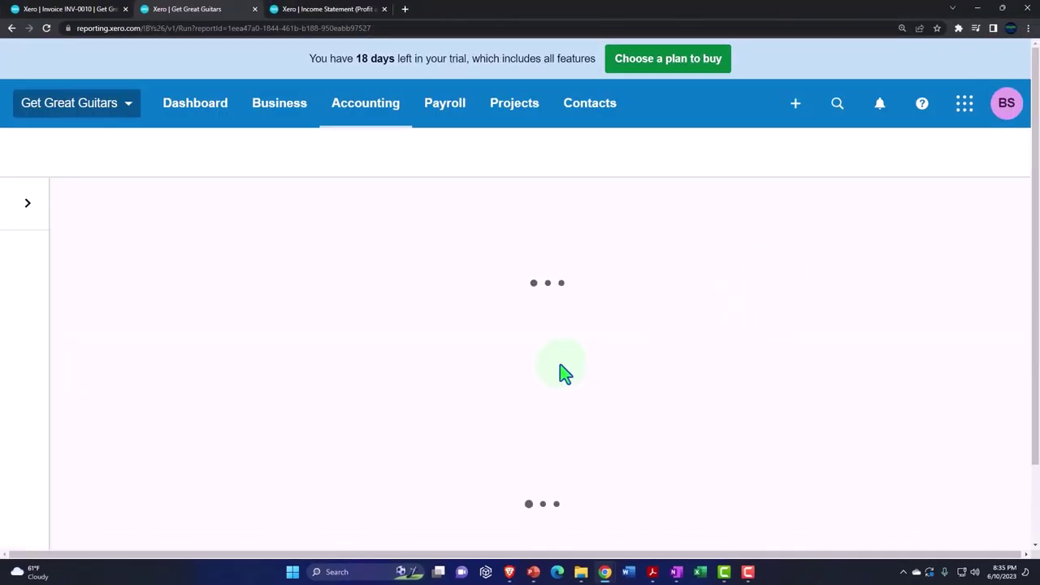
pyautogui.scroll(-4, 565, 374)
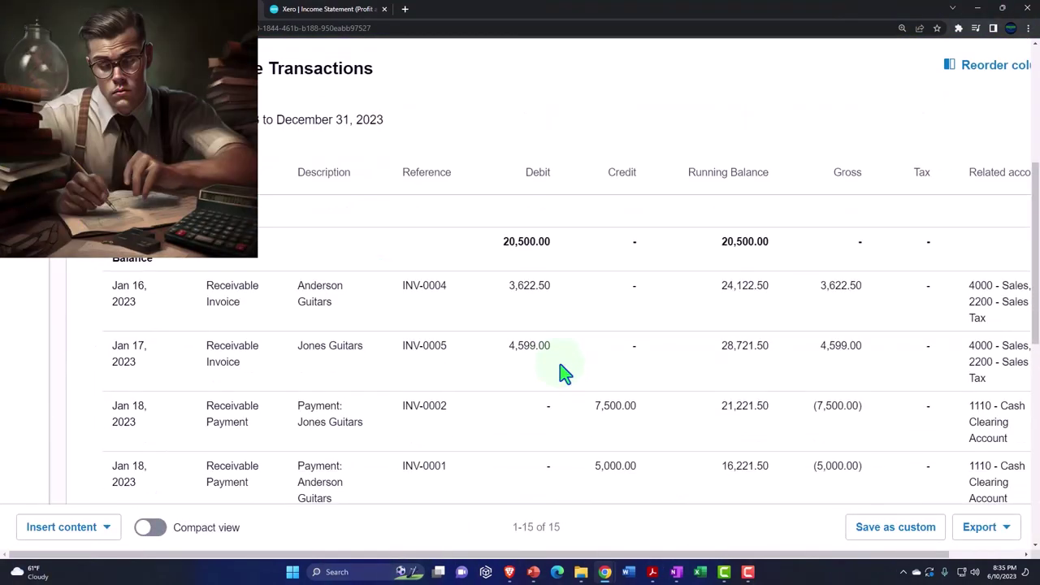
pyautogui.scroll(-6, 565, 373)
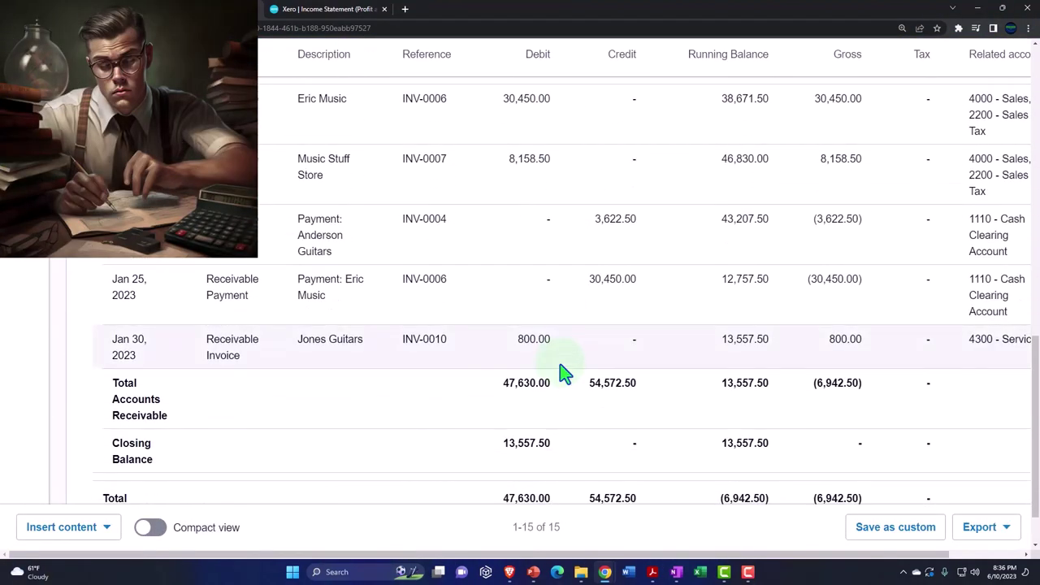
pyautogui.scroll(6, 453, 372)
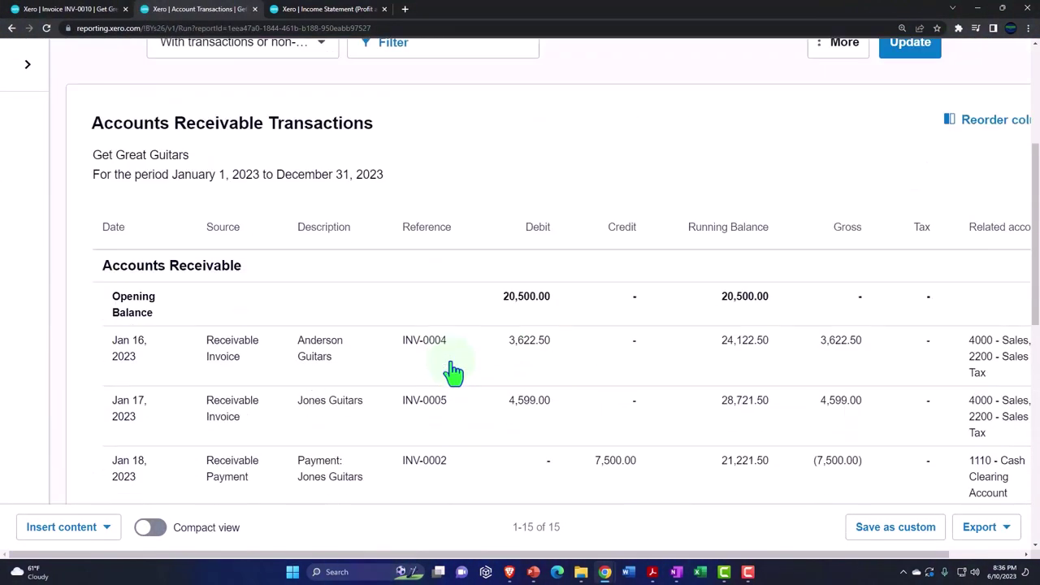
pyautogui.scroll(3, 453, 372)
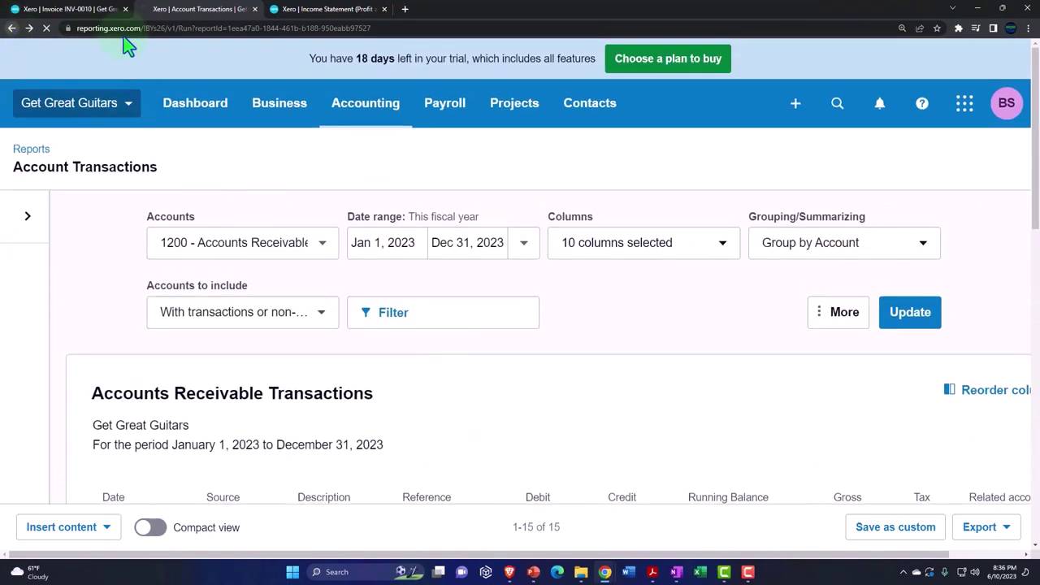
# Update the Income Statement report for 2023 and review its Service income line
pyautogui.click(313, 9)
pyautogui.scroll(3, 703, 291)
pyautogui.scroll(3, 703, 291)
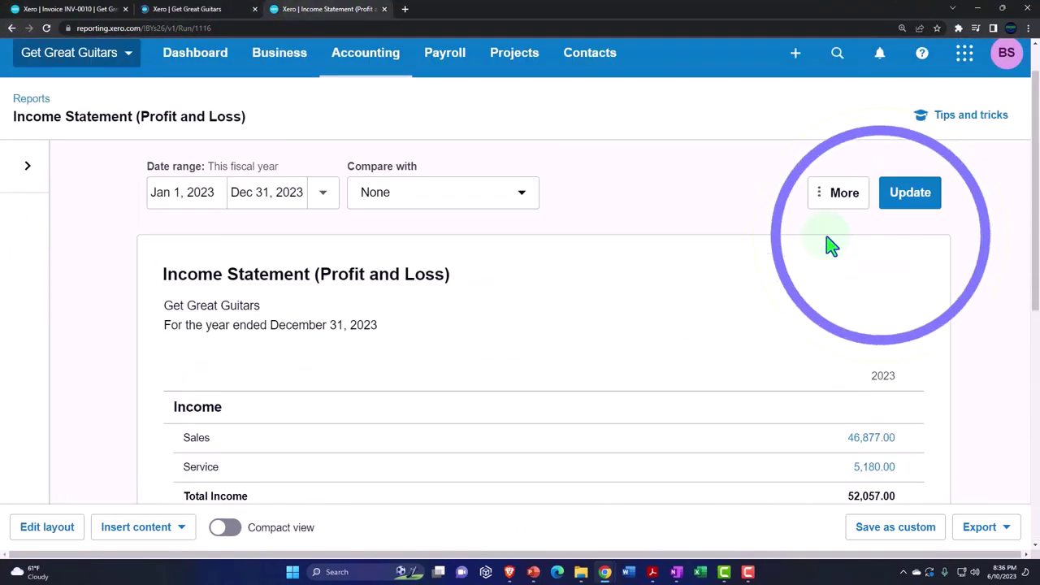
pyautogui.click(906, 191)
pyautogui.scroll(-2, 513, 356)
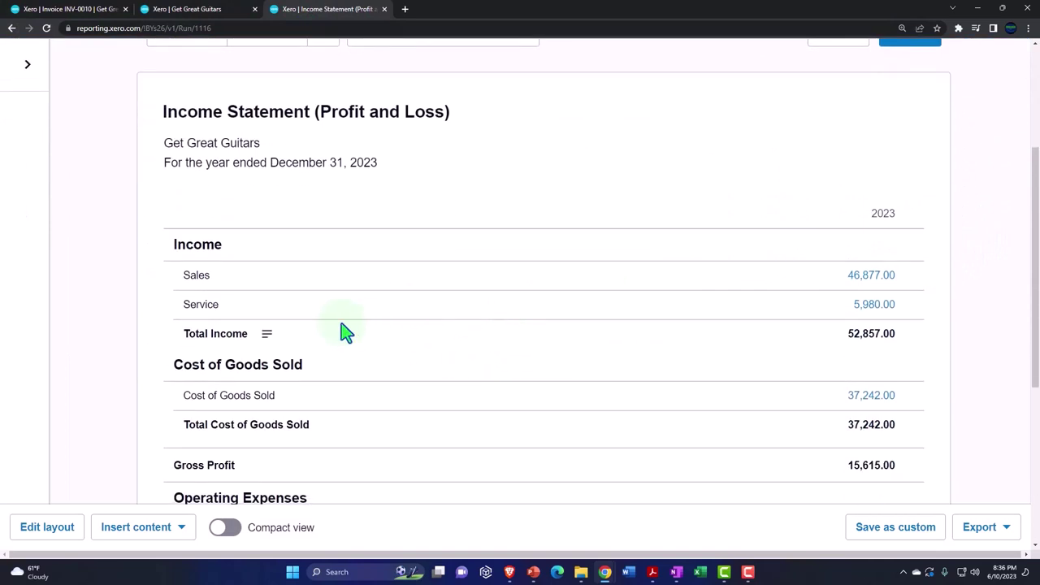
# Examine the transactions behind the Service income for the new Jones Guitars invoice and return to the Income Statement
pyautogui.click(860, 313)
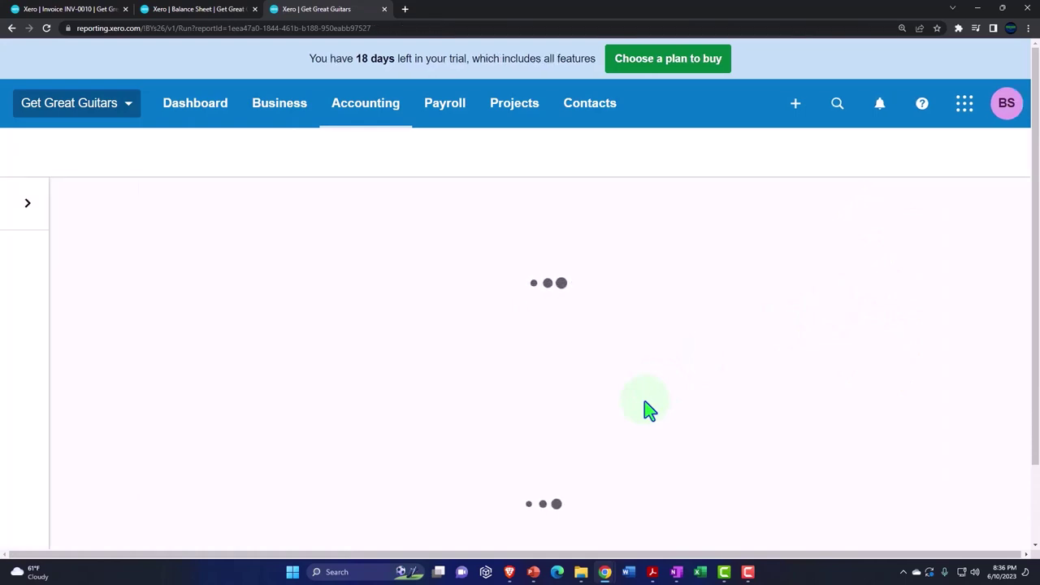
pyautogui.scroll(-5, 642, 408)
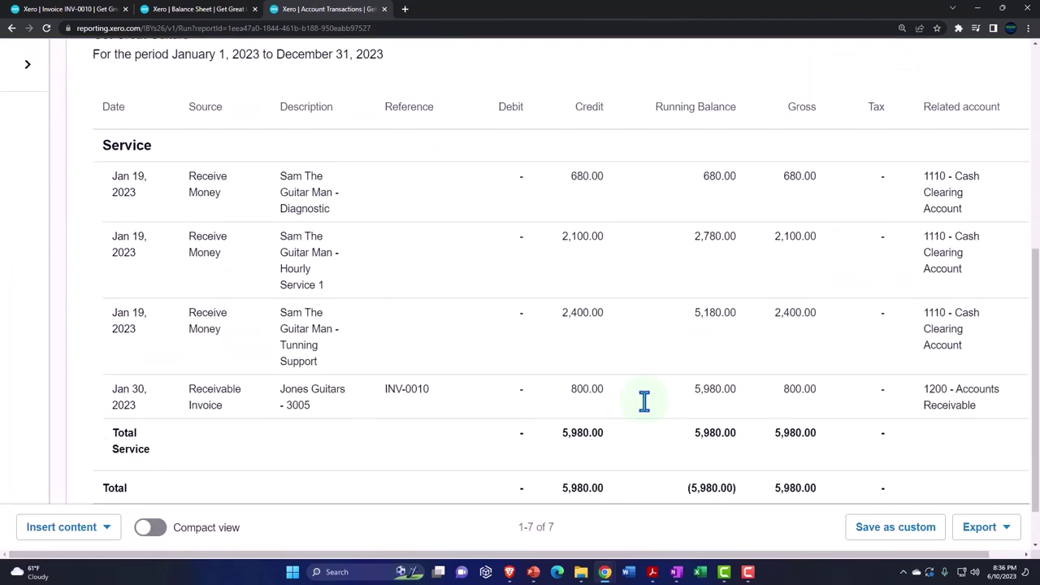
pyautogui.scroll(-1, 644, 402)
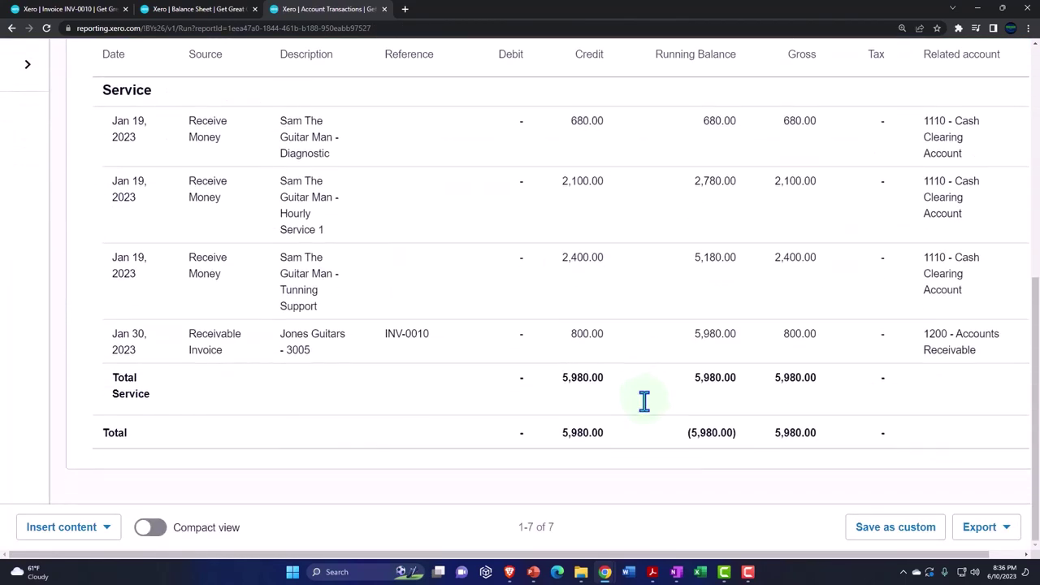
pyautogui.click(729, 378)
pyautogui.scroll(5, 495, 431)
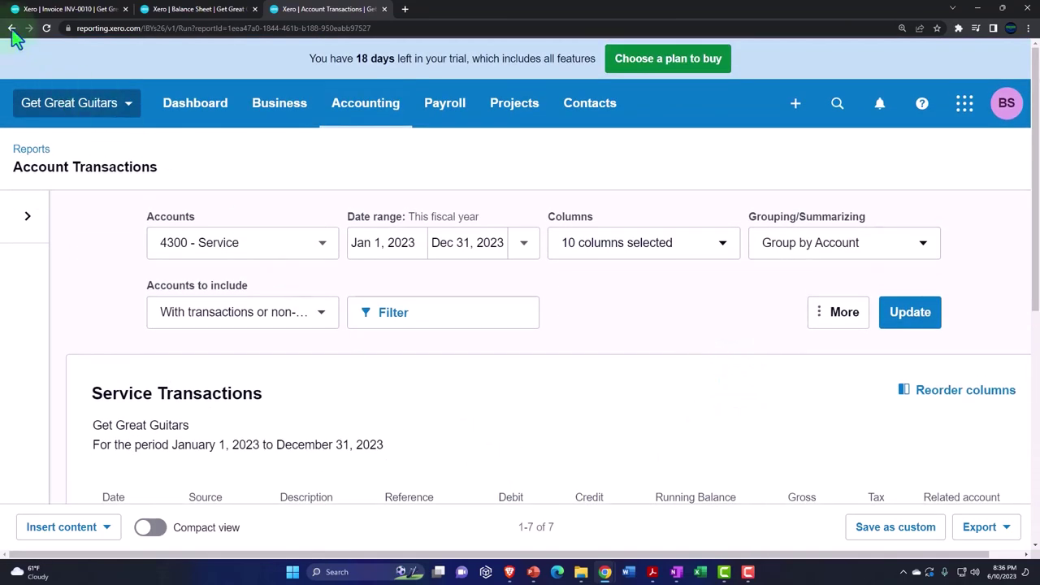
pyautogui.click(71, 113)
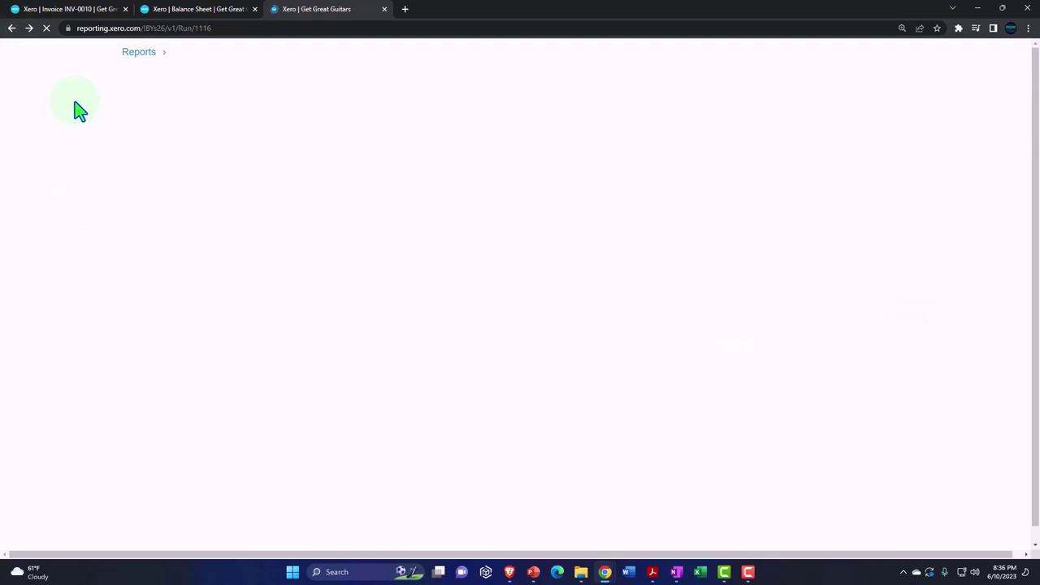
# Go back from the approved invoice to the list of all projects and open Jones Guitars project 3005
pyautogui.click(84, 14)
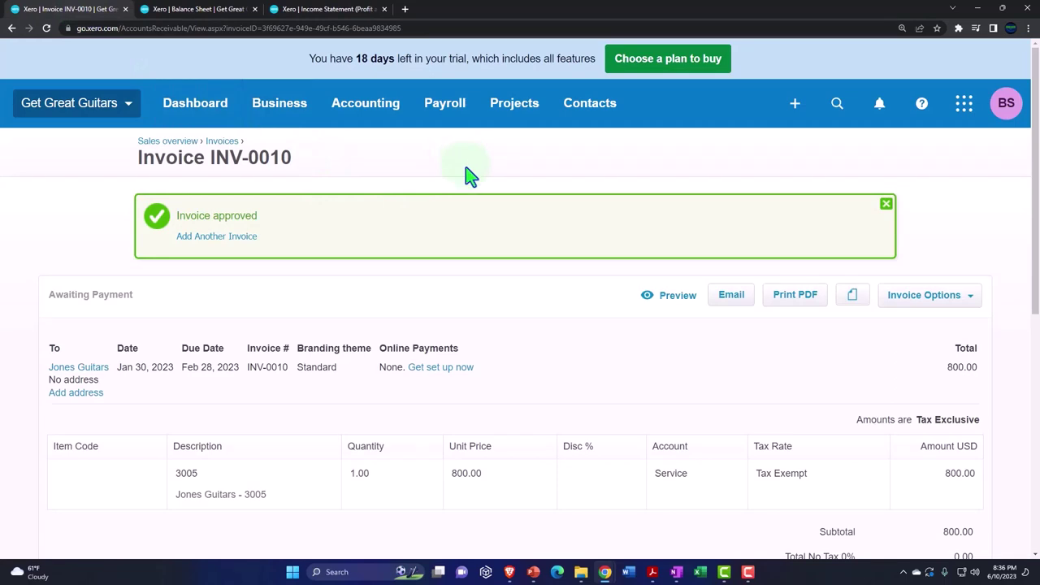
pyautogui.click(515, 103)
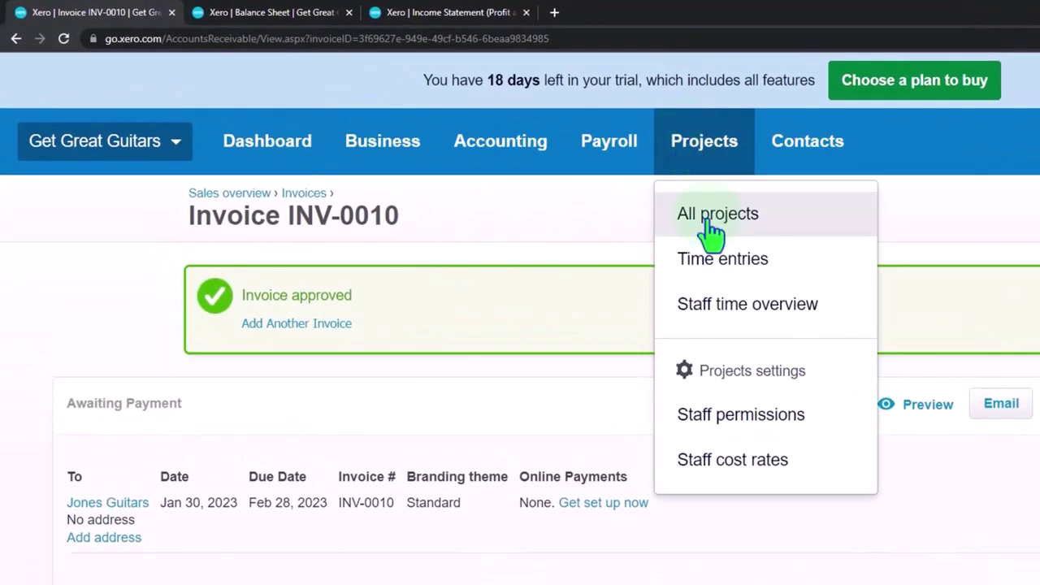
pyautogui.click(711, 231)
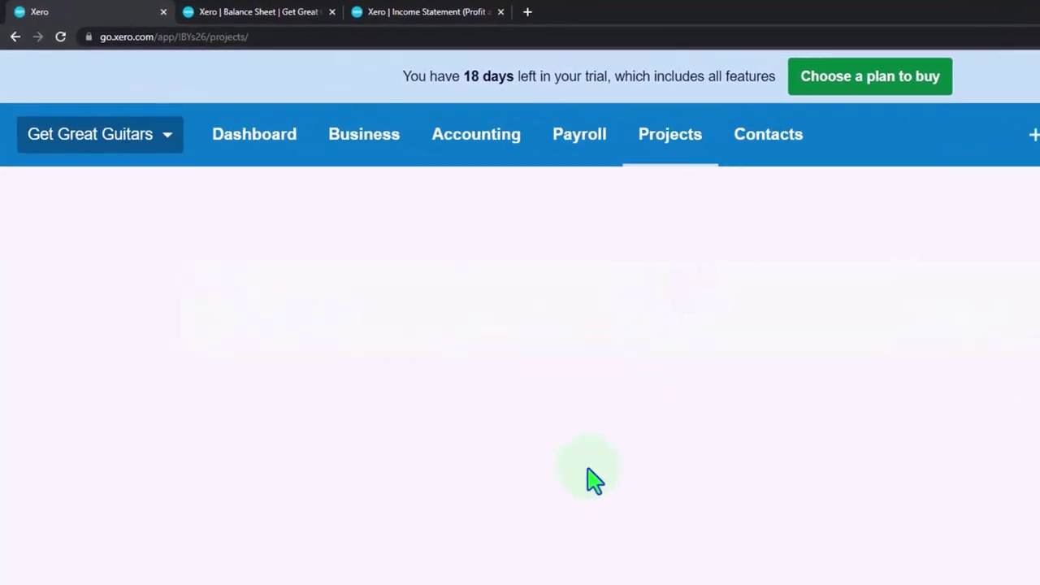
pyautogui.click(158, 288)
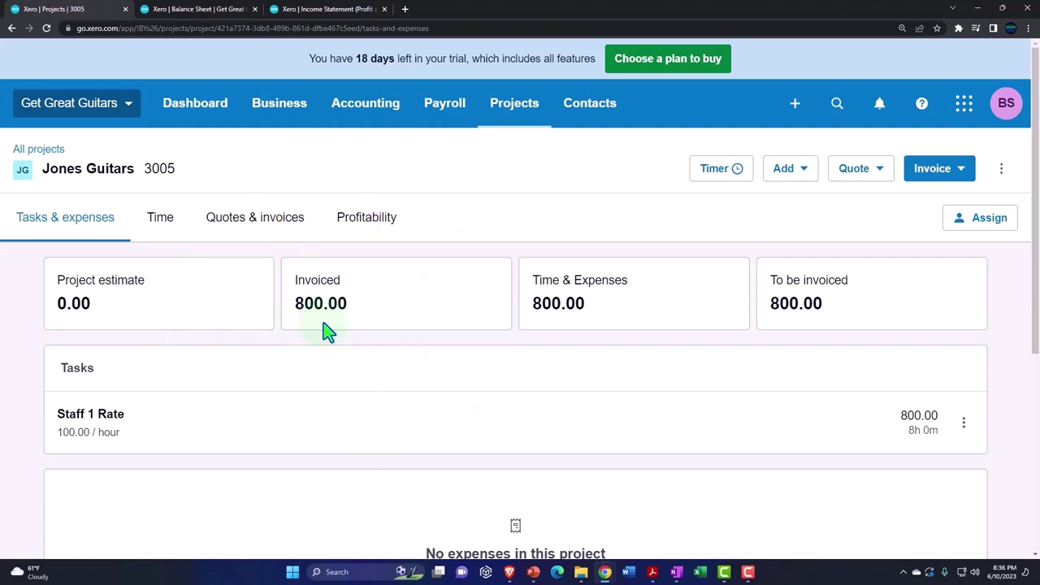
# Review project 3005's time entries, quotes and invoices, and profitability, including the cost side of the profit calculation
pyautogui.scroll(-1, 488, 317)
pyautogui.click(170, 168)
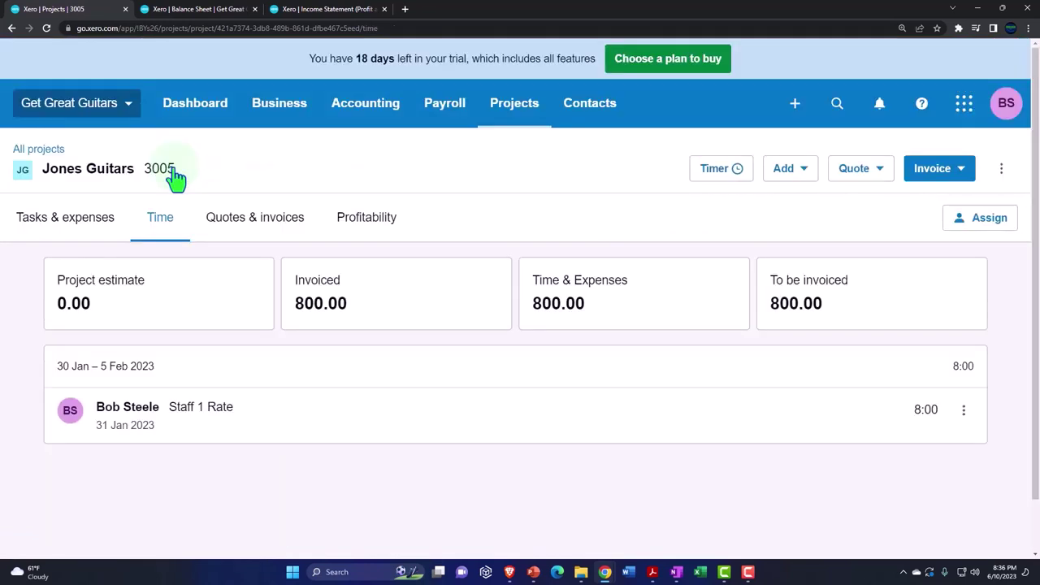
pyautogui.click(261, 220)
pyautogui.click(366, 220)
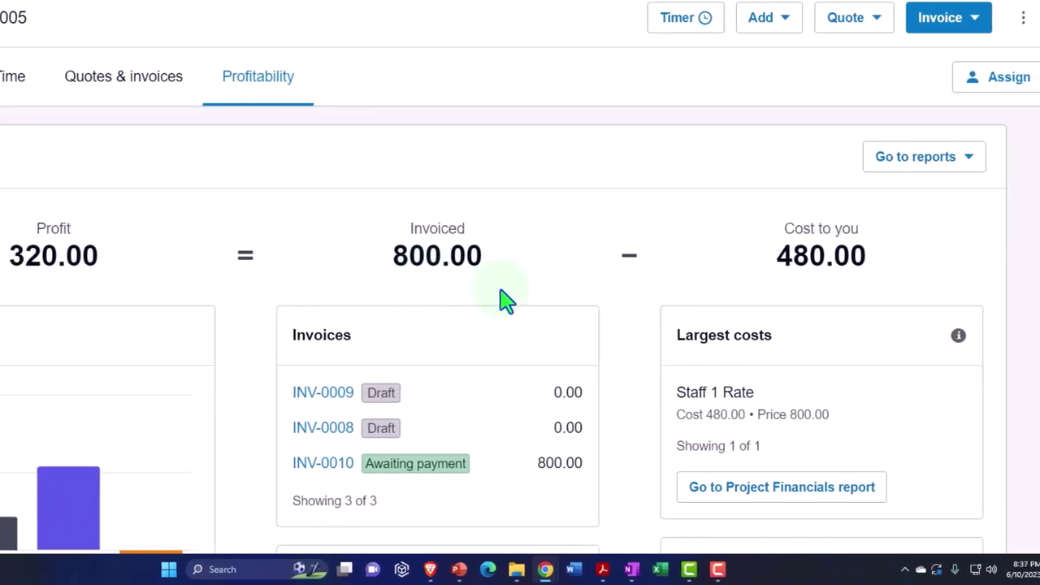
pyautogui.click(811, 276)
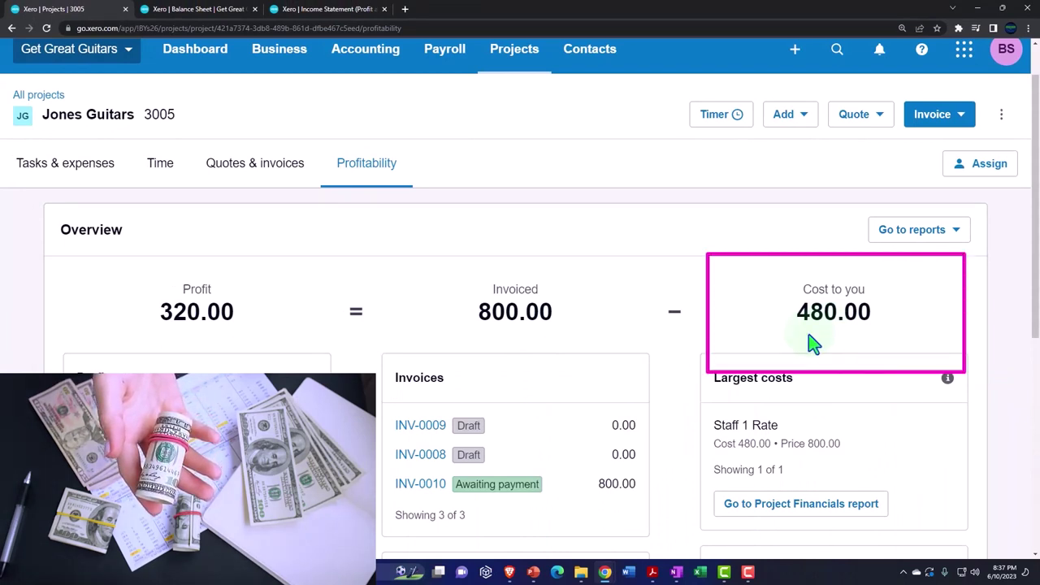
# Check the expense section of the Income Statement against the project's staff cost
pyautogui.click(325, 15)
pyautogui.scroll(-3, 357, 309)
pyautogui.scroll(-3, 362, 338)
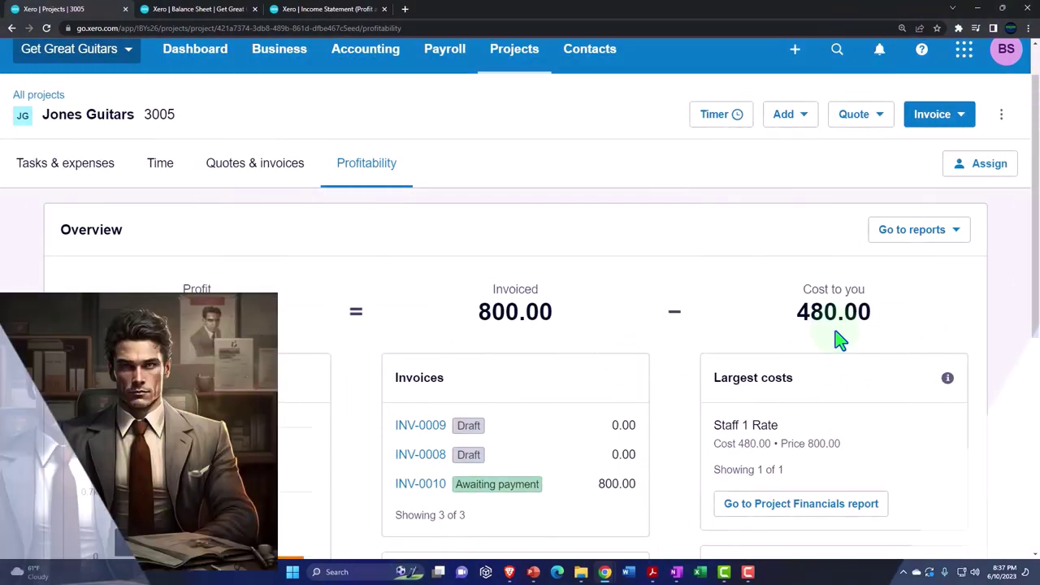
# Open Sam The Guitar Man project 4002 from the projects list and review its tasks and time entries
pyautogui.click(523, 71)
pyautogui.click(515, 105)
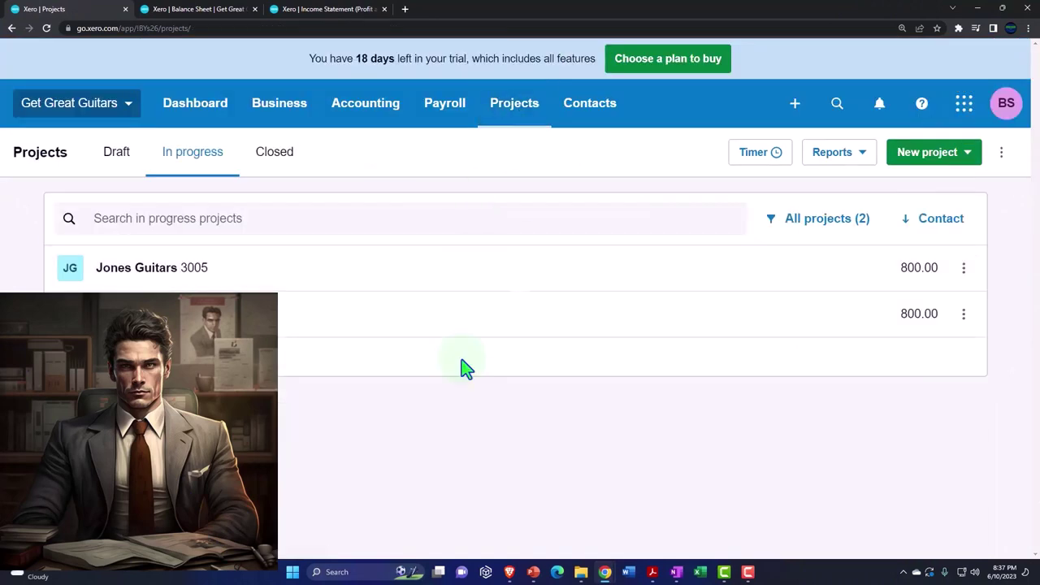
pyautogui.click(189, 319)
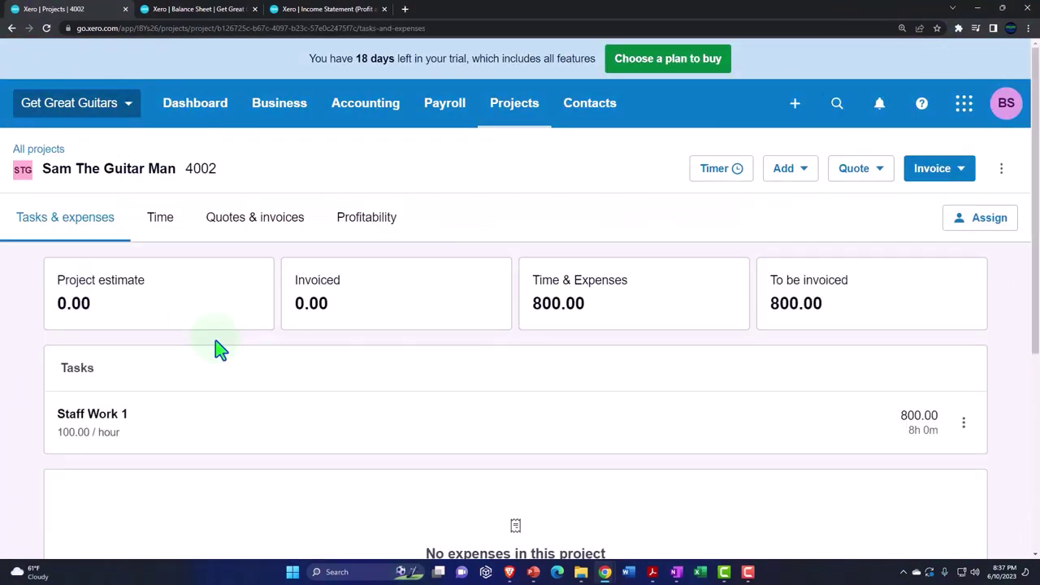
pyautogui.scroll(-1, 214, 349)
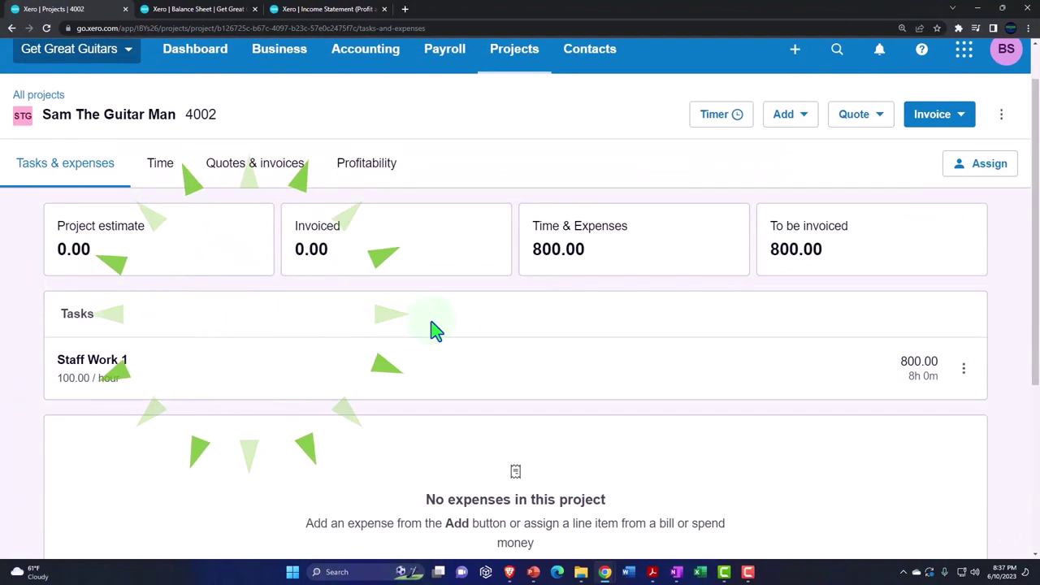
pyautogui.click(154, 173)
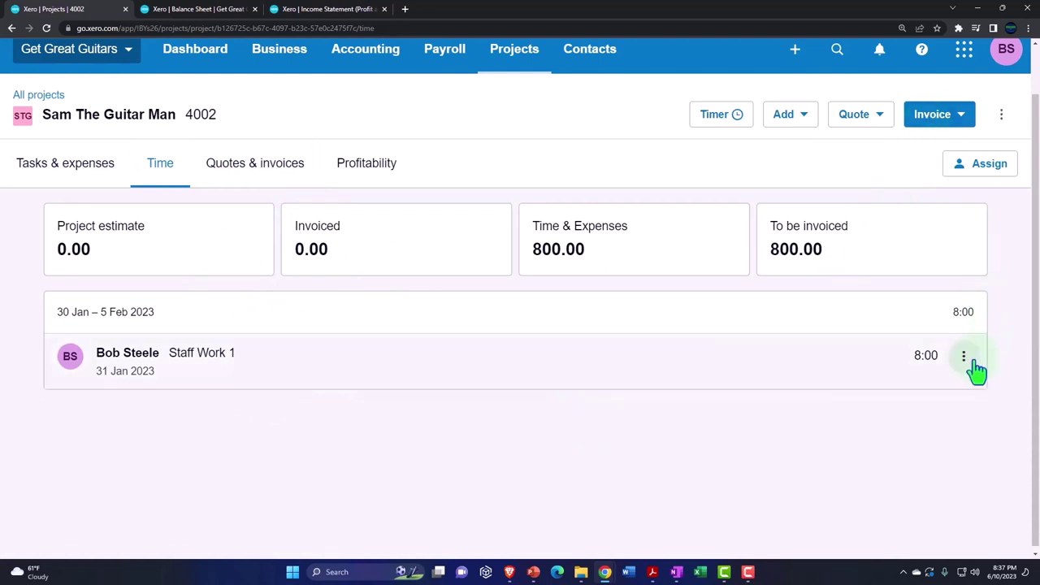
# Create a project amount invoice of 800.00 for project 4002 and open it as a draft invoice
pyautogui.click(935, 115)
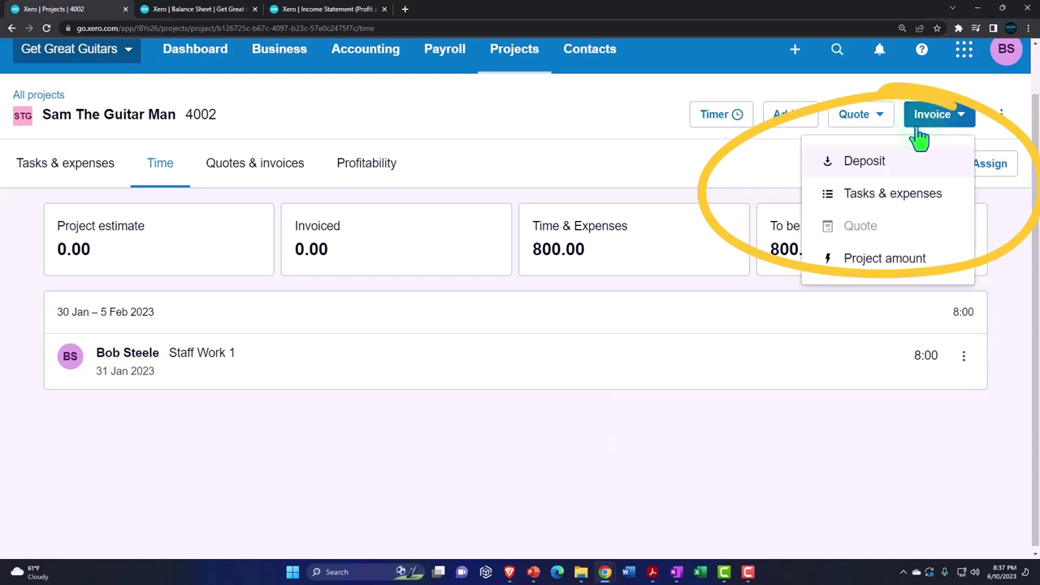
pyautogui.click(874, 262)
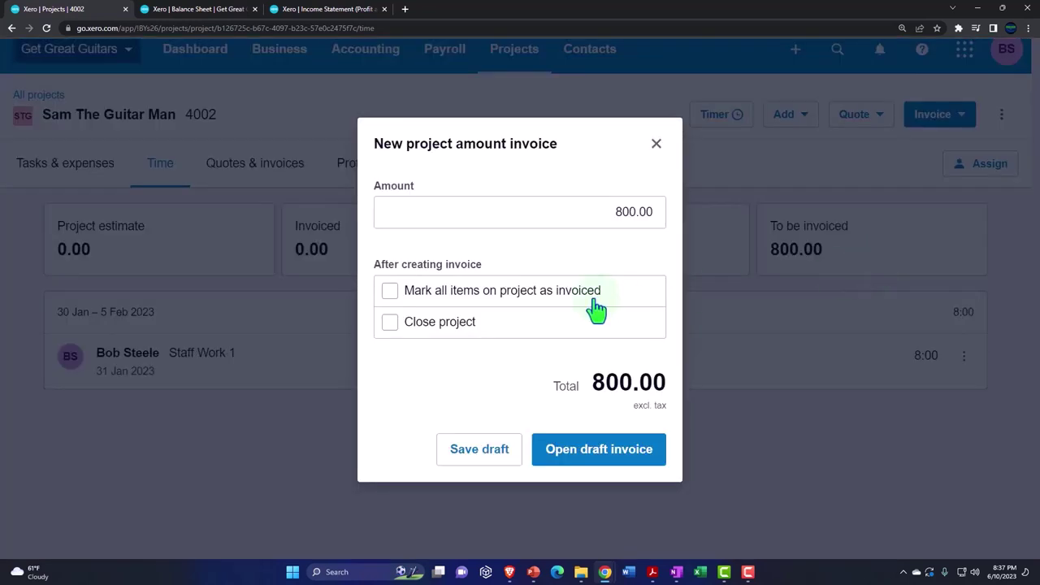
pyautogui.click(595, 465)
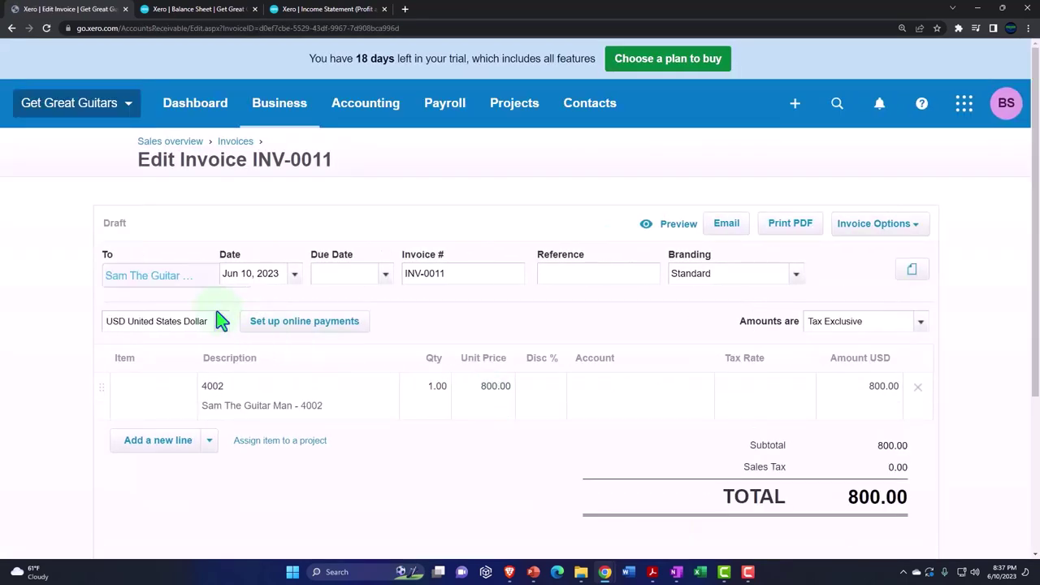
# Set the date of the draft invoice for project 4002 to Jan 30, 2023
pyautogui.click(173, 276)
pyautogui.click(294, 273)
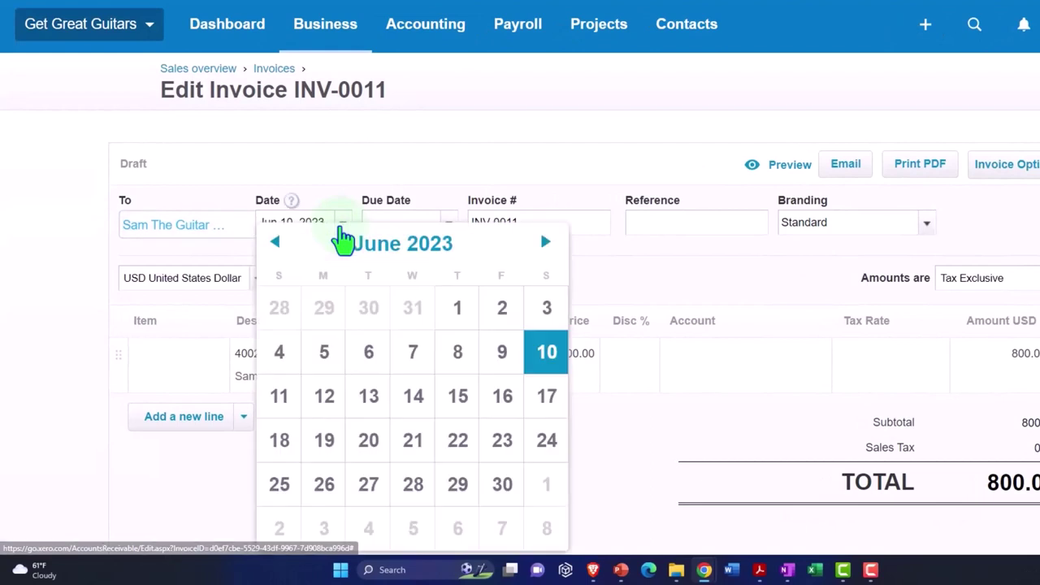
pyautogui.click(275, 242)
pyautogui.click(274, 242)
pyautogui.click(275, 242)
pyautogui.click(275, 242)
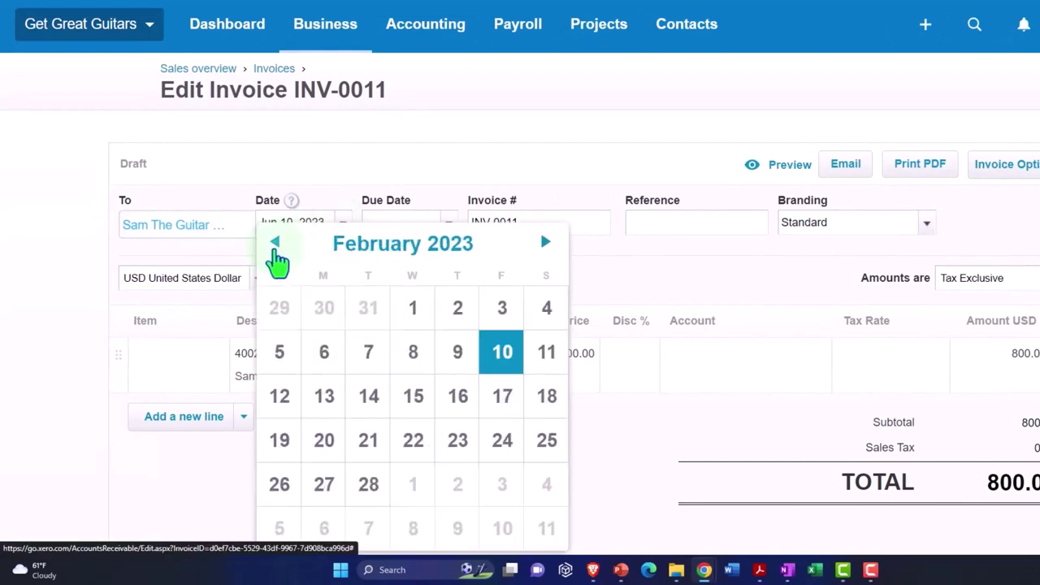
pyautogui.click(275, 242)
pyautogui.click(332, 530)
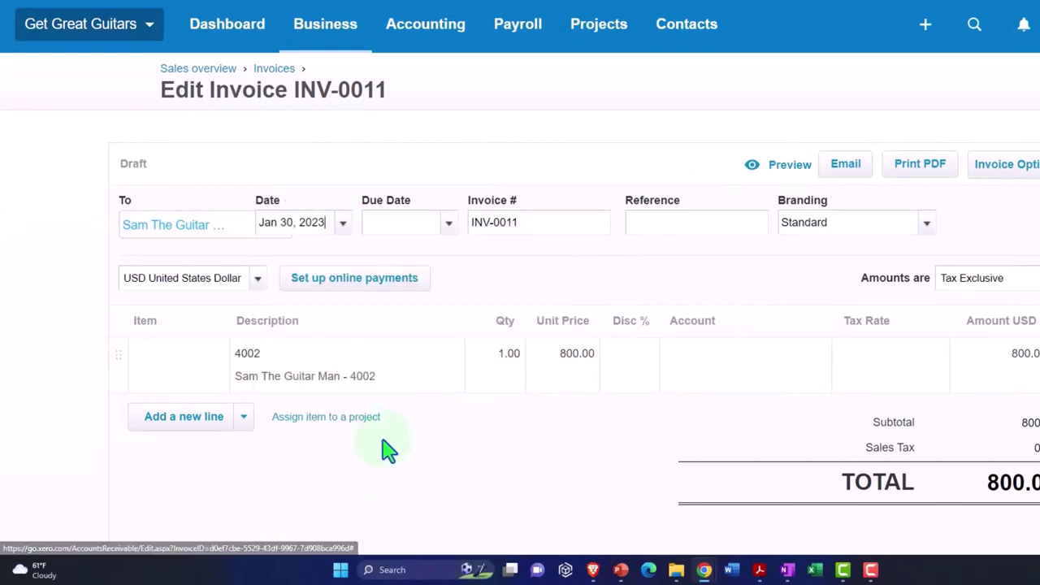
# Set the due date of the project 4002 invoice to Feb 28, 2023
pyautogui.click(448, 224)
pyautogui.click(382, 209)
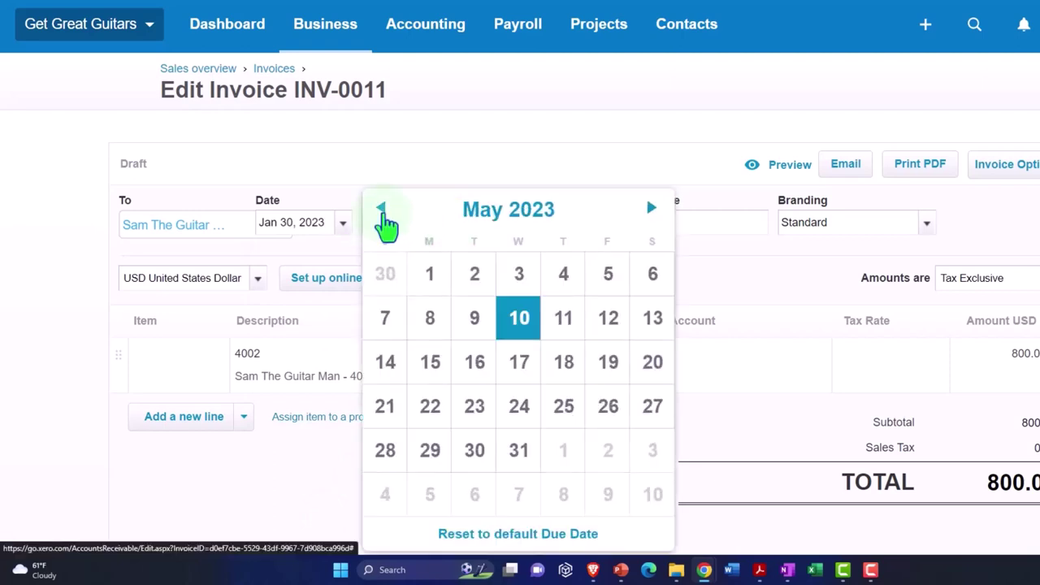
pyautogui.click(382, 210)
pyautogui.click(382, 209)
pyautogui.click(382, 210)
pyautogui.click(382, 209)
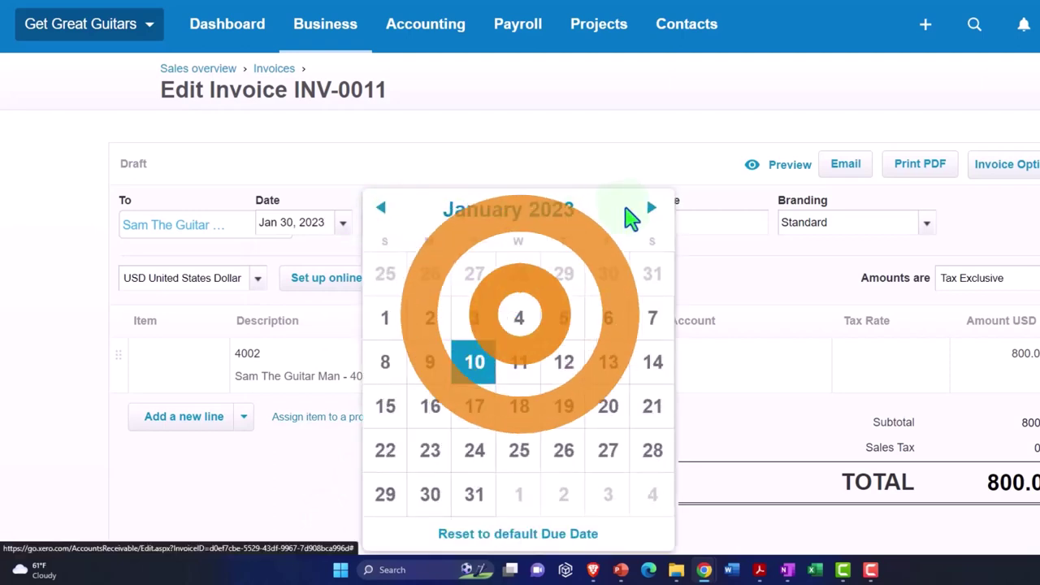
pyautogui.click(650, 209)
pyautogui.click(474, 450)
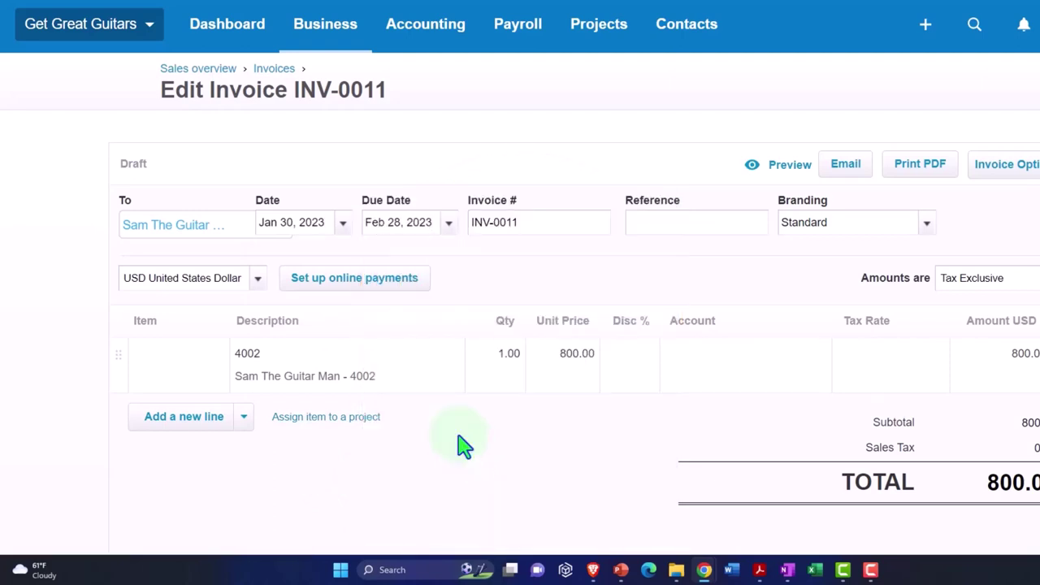
pyautogui.press('Tab')
pyautogui.press('Tab')
pyautogui.press('Tab')
pyautogui.press('Tab')
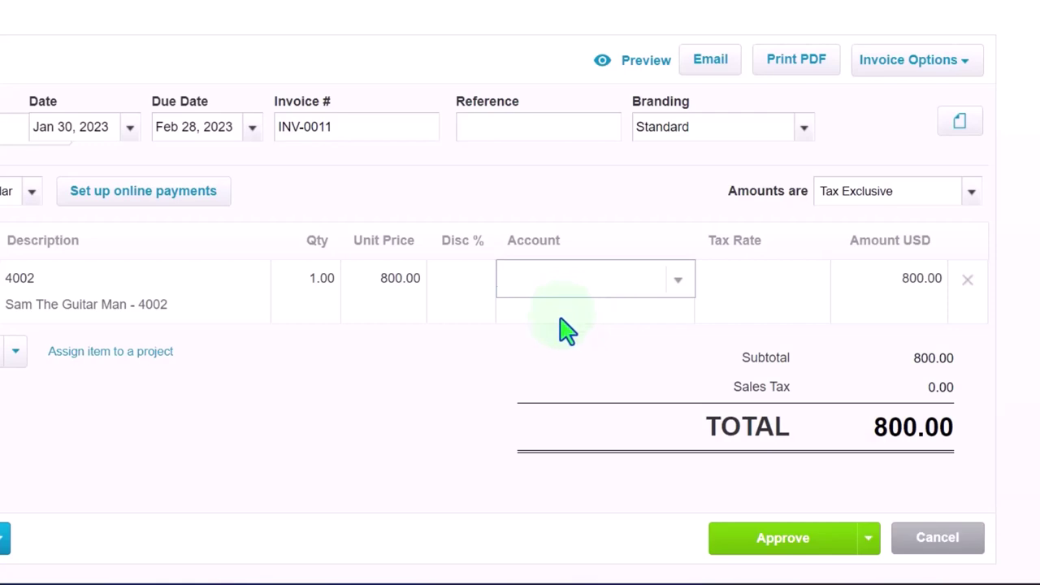
pyautogui.click(561, 322)
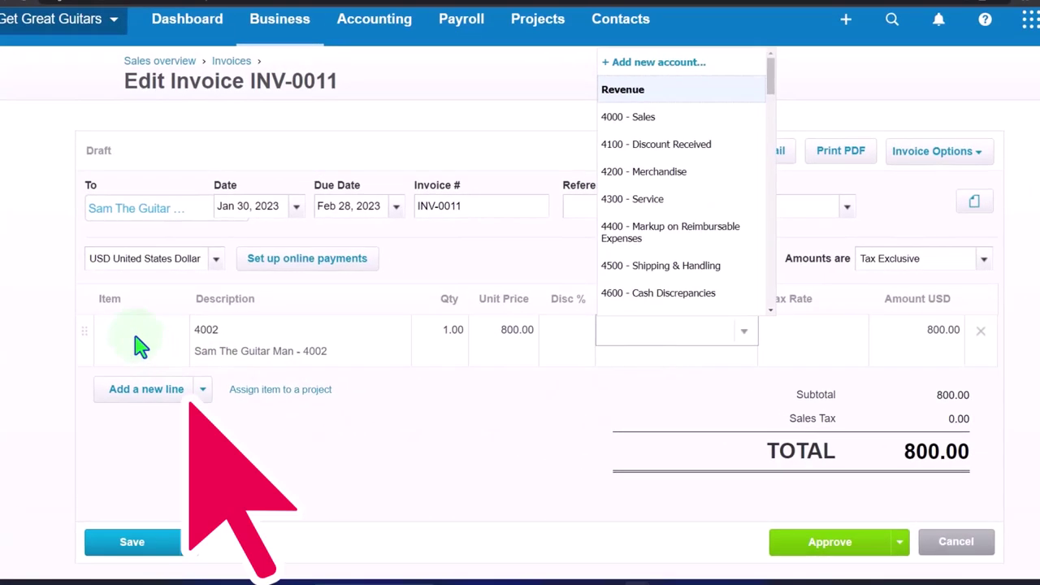
# Assign the Staff Work 1 item to the 4002 invoice line
pyautogui.click(138, 345)
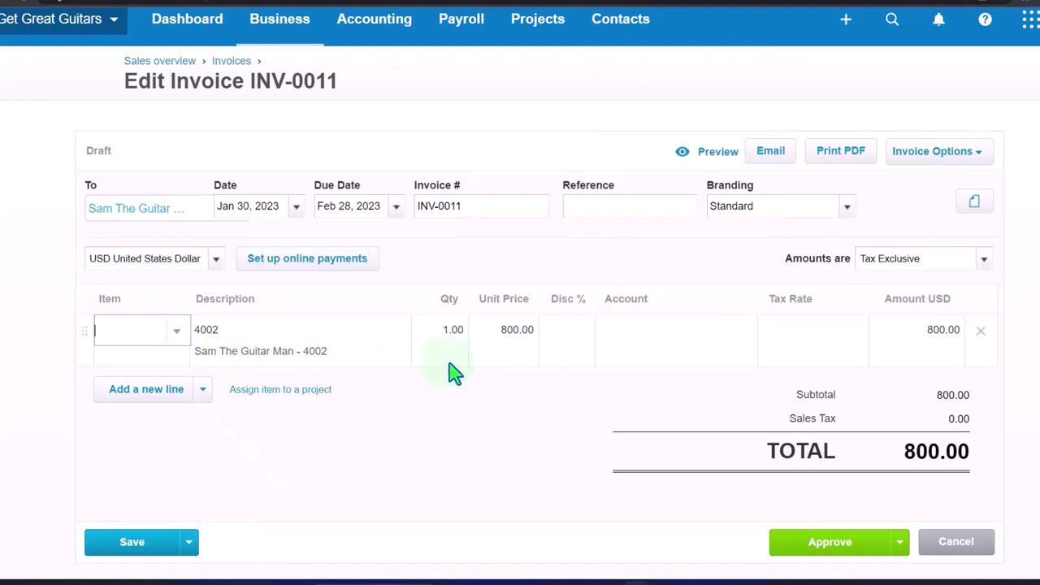
pyautogui.click(176, 331)
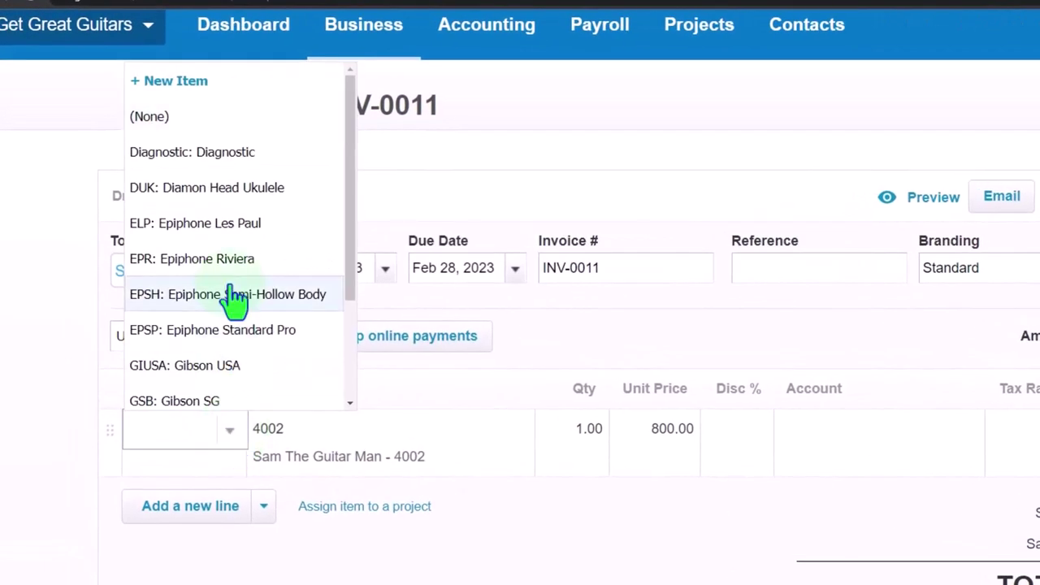
pyautogui.scroll(-3, 232, 297)
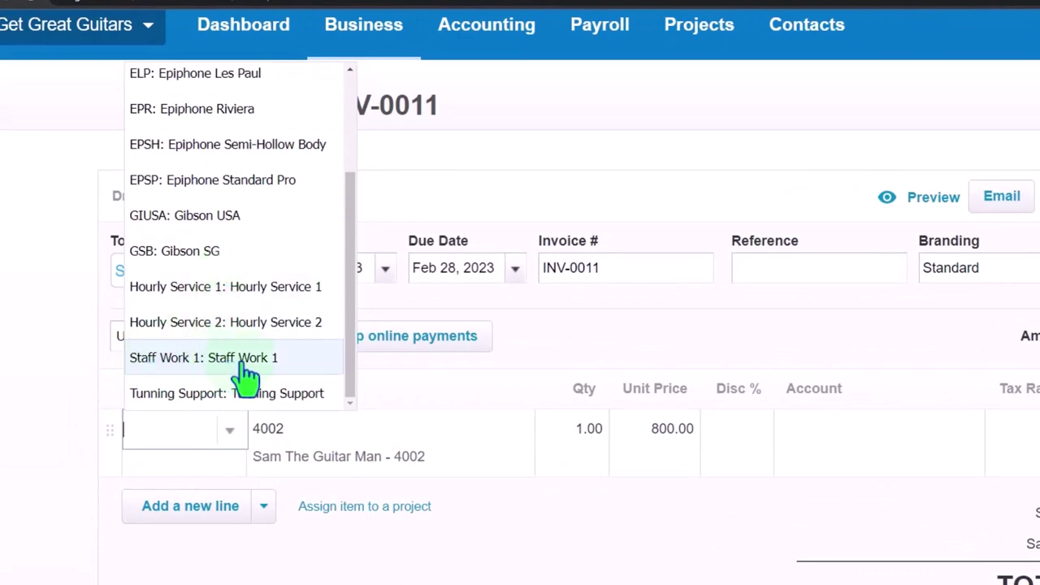
pyautogui.click(244, 364)
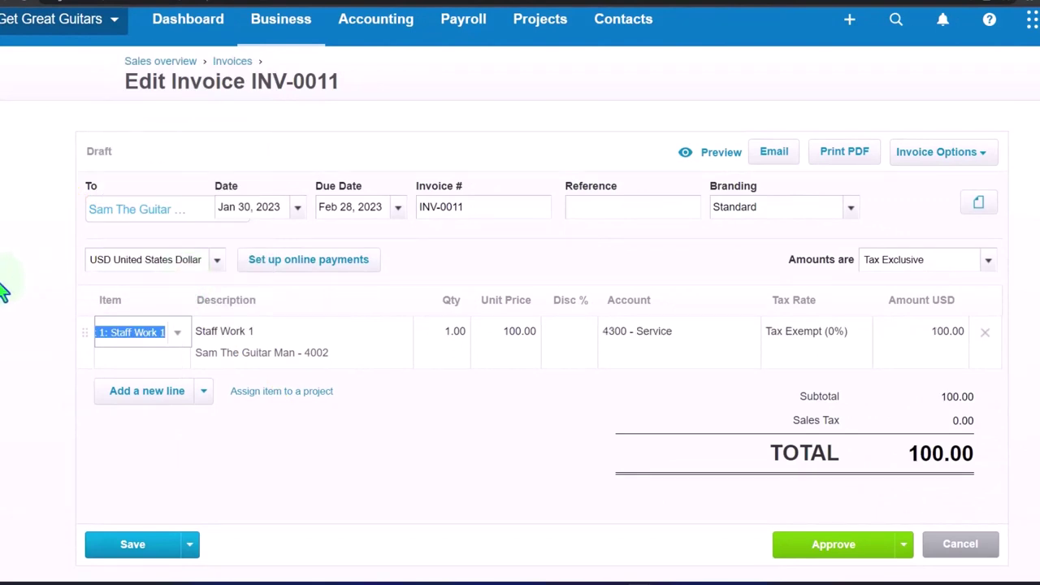
pyautogui.press('Tab')
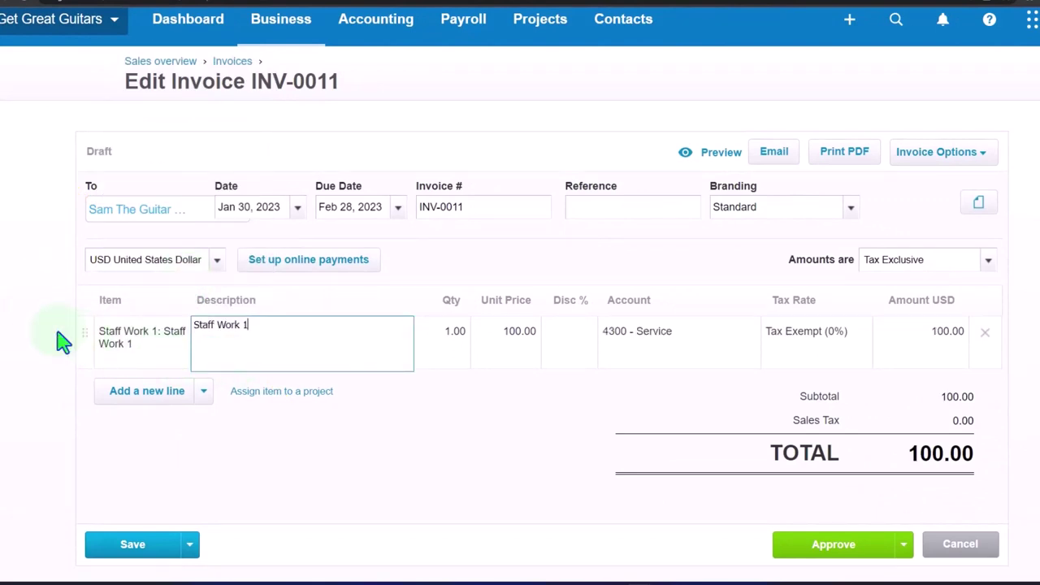
# Complete the Staff Work 1 line with account 4300 - Service and Tax Exempt (0%), and approve the project 4002 invoice
pyautogui.press('Tab')
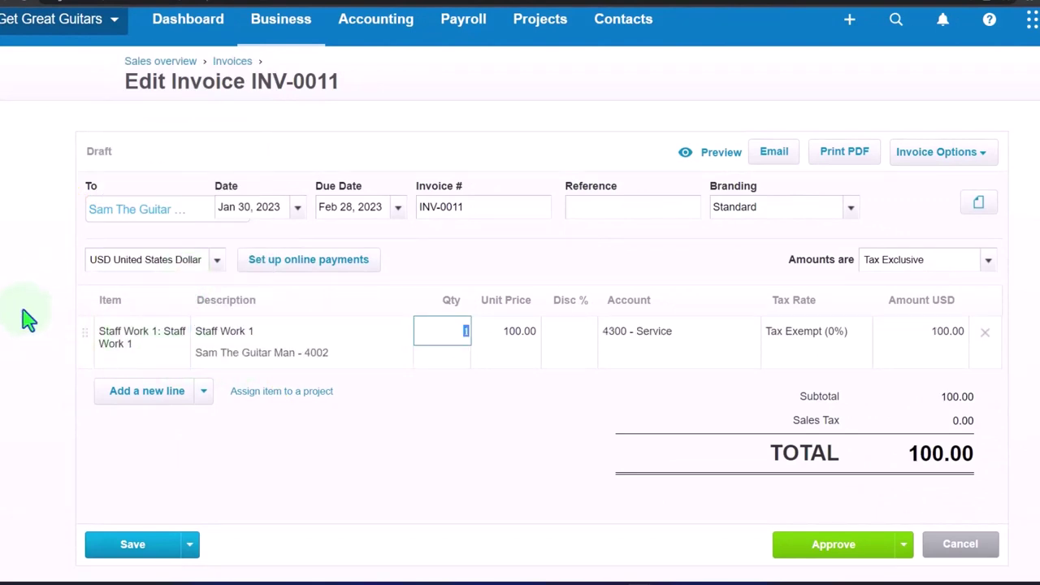
pyautogui.press('Tab')
pyautogui.press('Tab')
pyautogui.press('Tab')
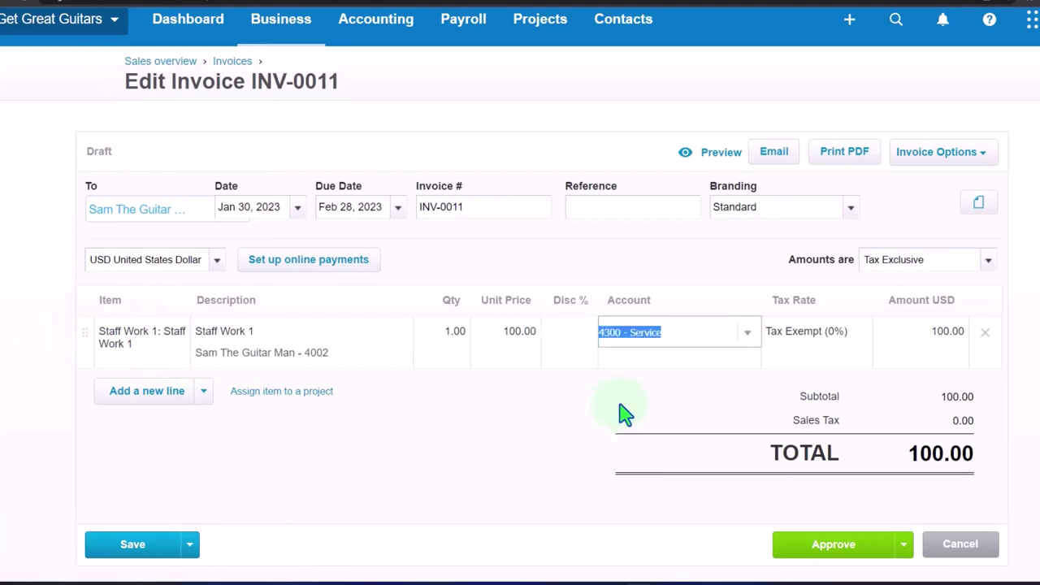
pyautogui.press('Tab')
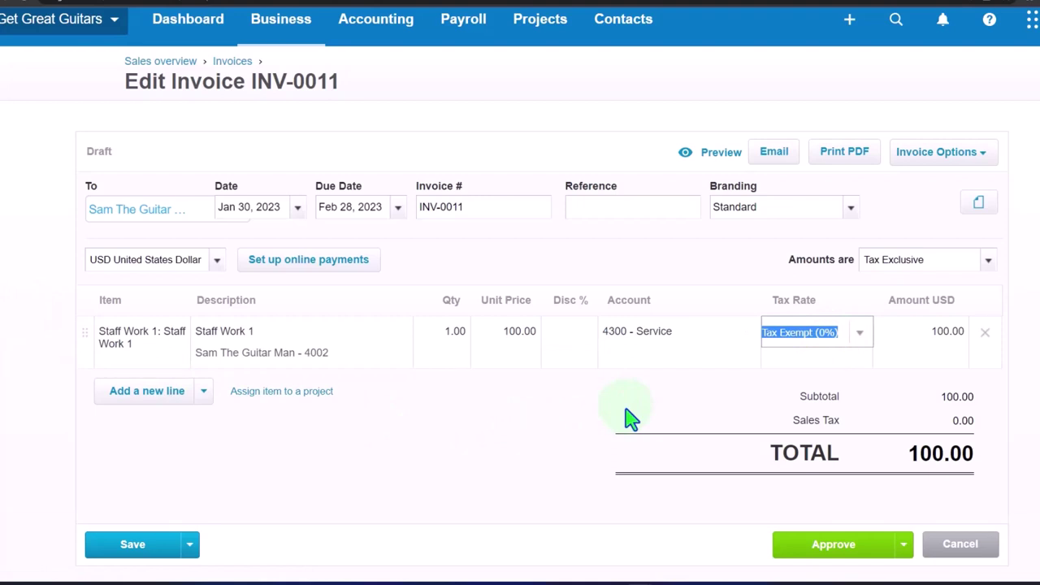
pyautogui.press('Tab')
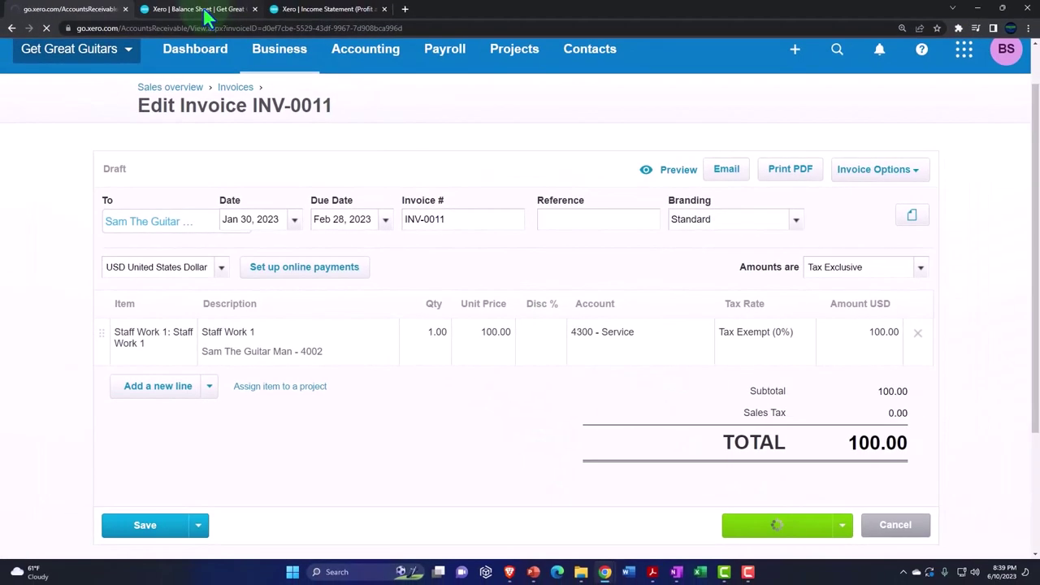
# Refresh the Dec 31, 2023 balance sheet and drill into Accounts Receivable to examine the Jan 30 invoice entries
pyautogui.click(205, 17)
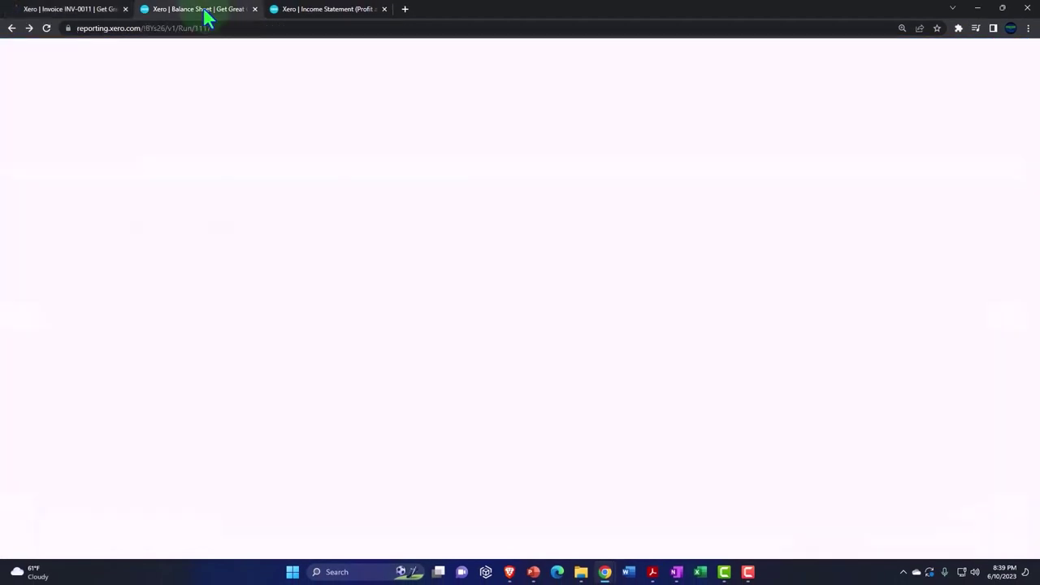
pyautogui.click(911, 142)
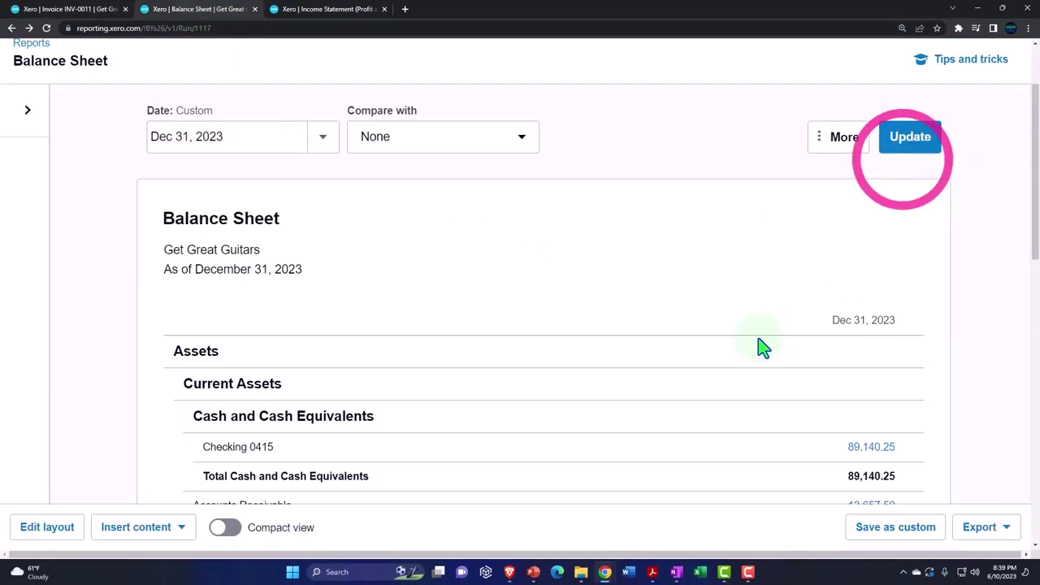
pyautogui.scroll(-2, 760, 347)
pyautogui.scroll(-1, 760, 347)
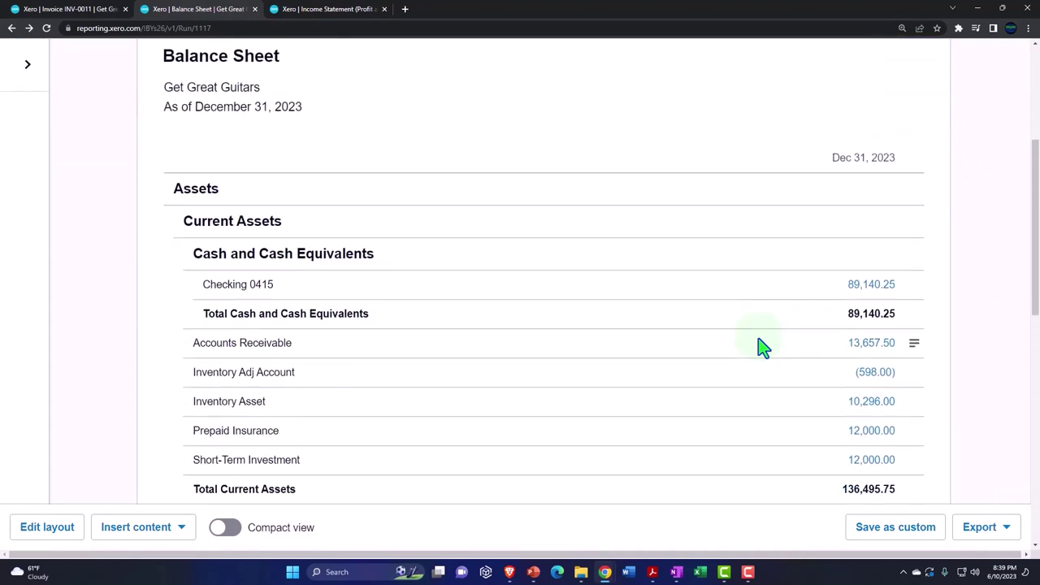
pyautogui.scroll(-1, 760, 347)
pyautogui.click(868, 296)
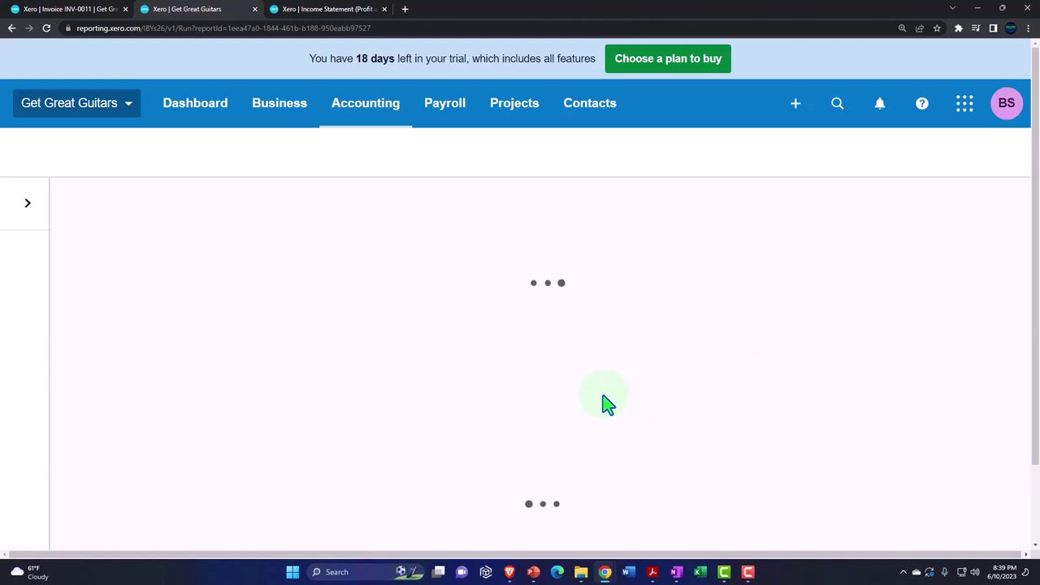
pyautogui.scroll(-8, 601, 407)
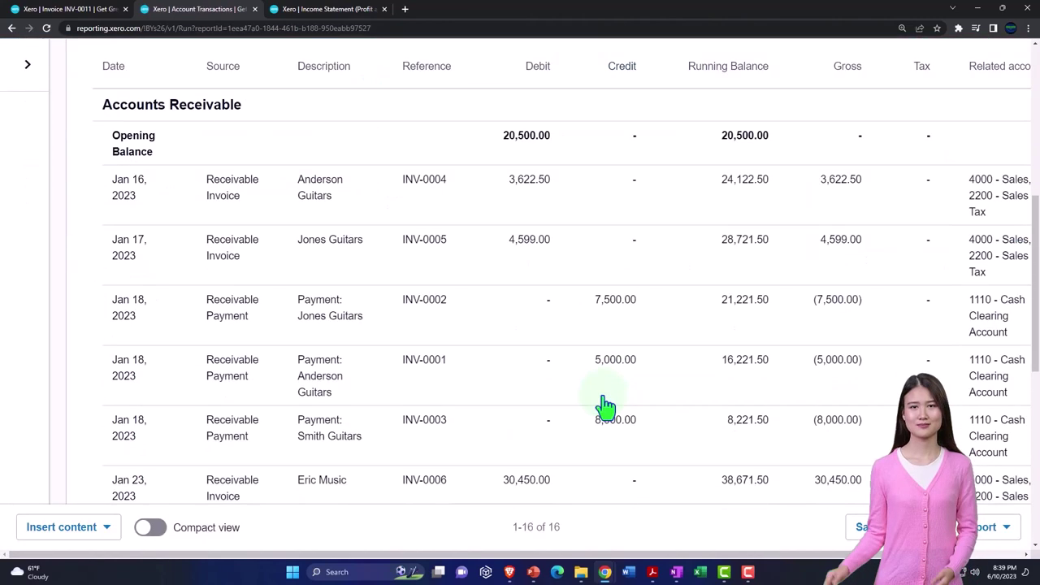
pyautogui.scroll(-2, 606, 407)
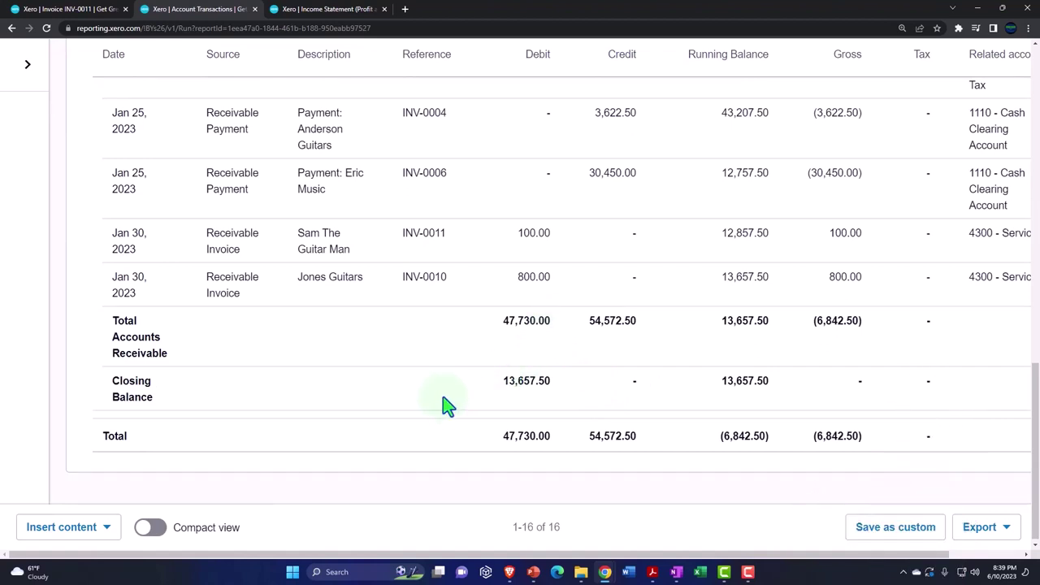
# Reopen the Jan 30 invoice for project 4002 for editing, set the Staff Work 1 quantity to 8, and update the invoice
pyautogui.click(536, 238)
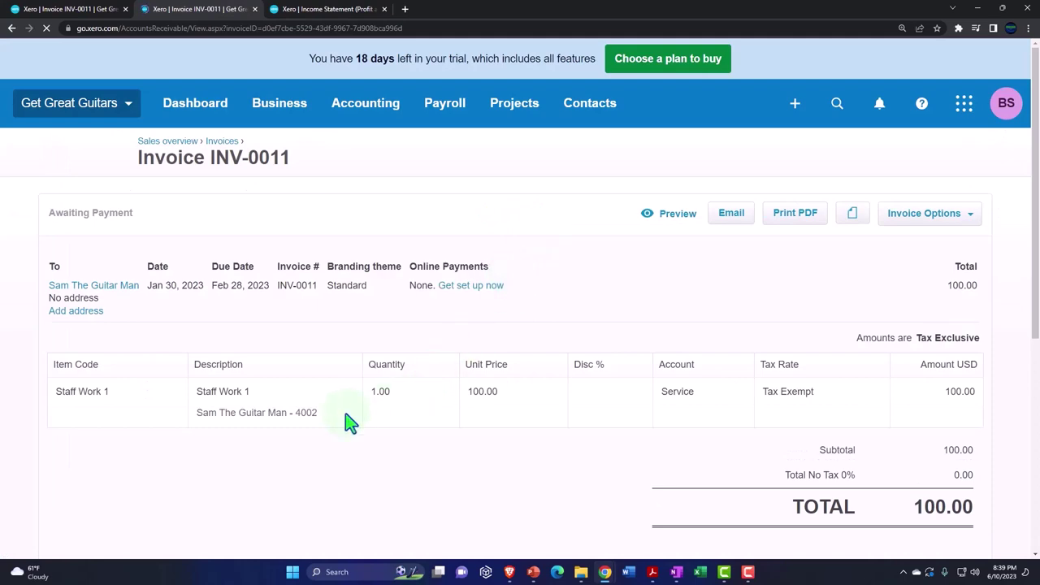
pyautogui.click(965, 215)
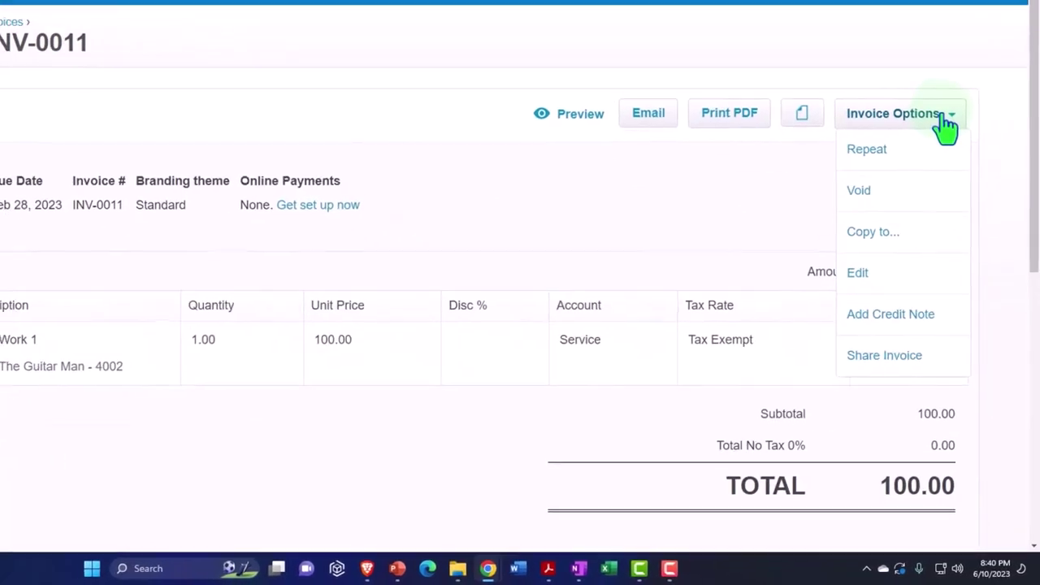
pyautogui.click(856, 273)
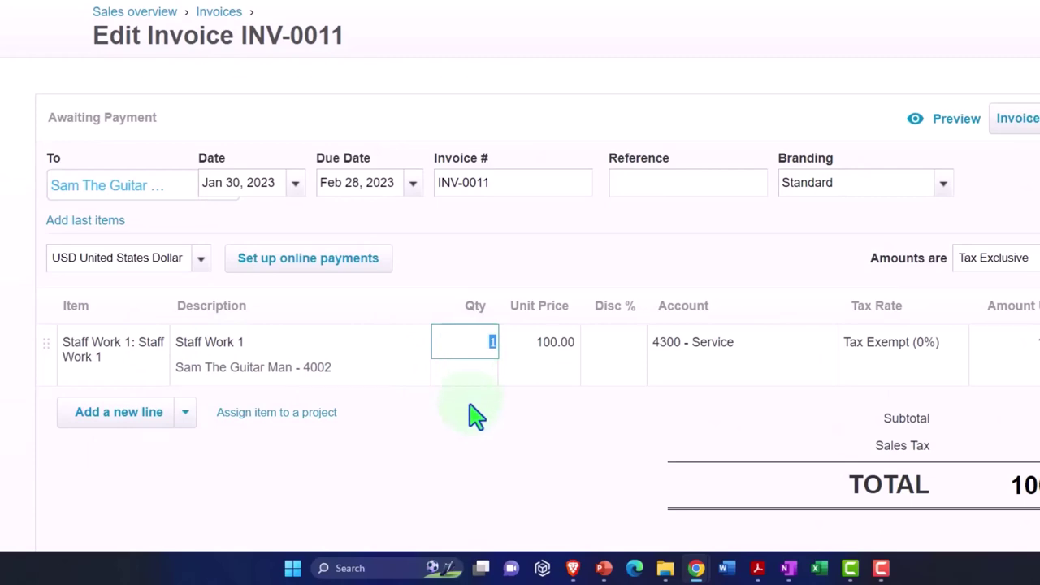
pyautogui.write('8')
pyautogui.press('Tab')
pyautogui.press('Tab')
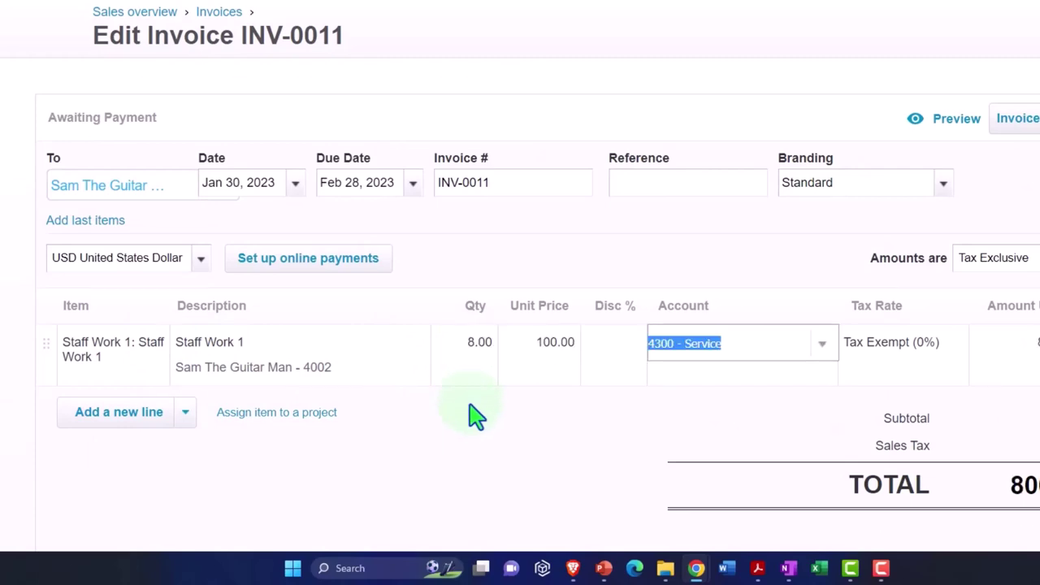
pyautogui.press('Tab')
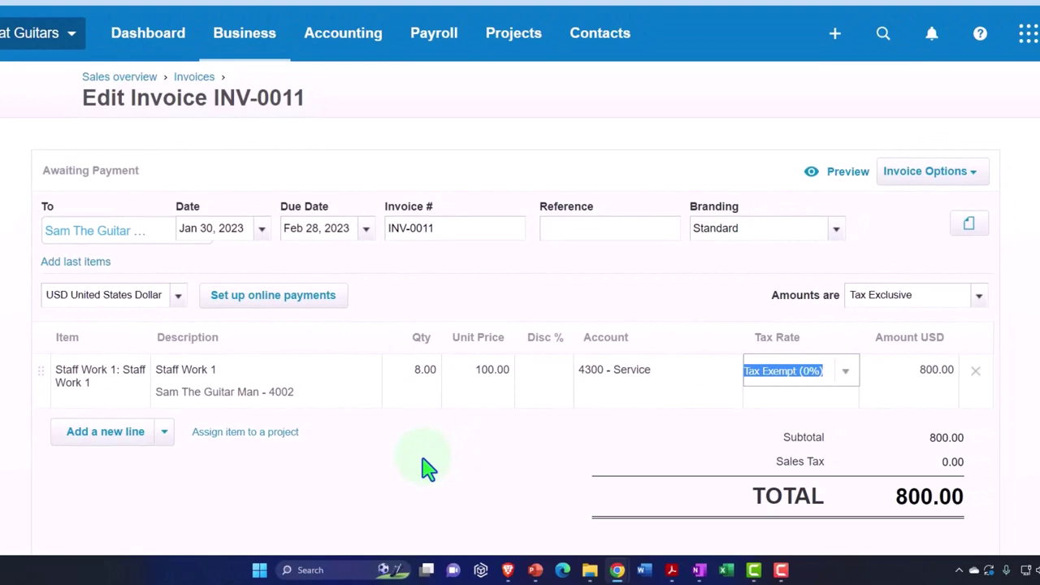
pyautogui.scroll(-1, 429, 468)
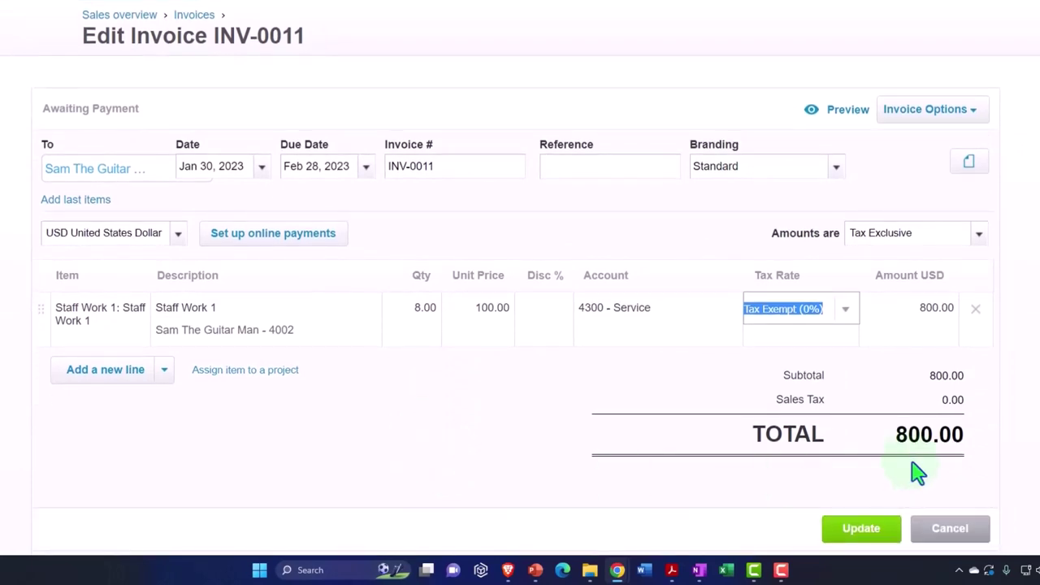
pyautogui.click(886, 531)
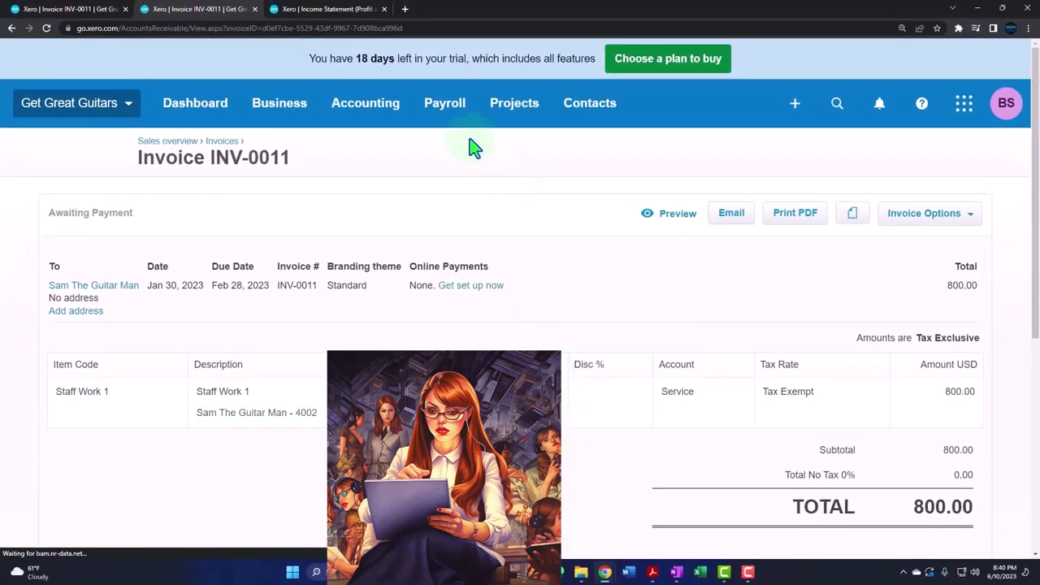
# Run the Balance Sheet report as of Dec 31, 2023
pyautogui.click(386, 116)
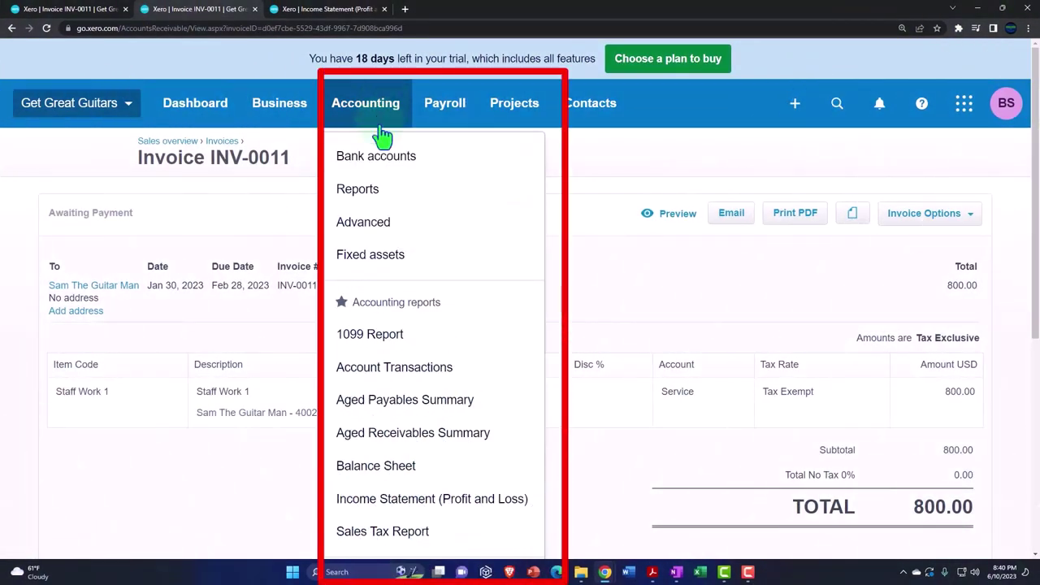
pyautogui.click(381, 197)
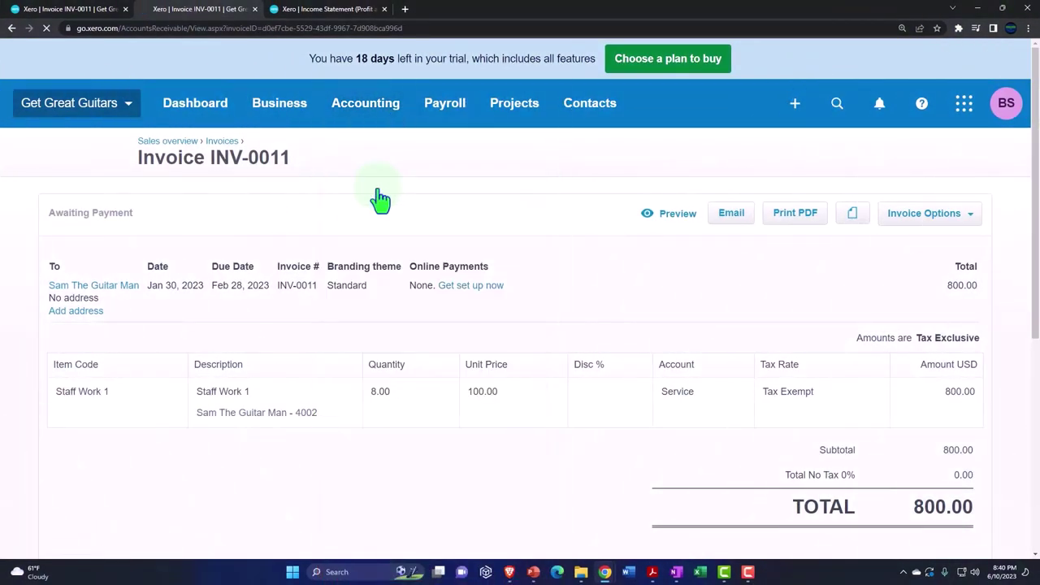
pyautogui.click(373, 118)
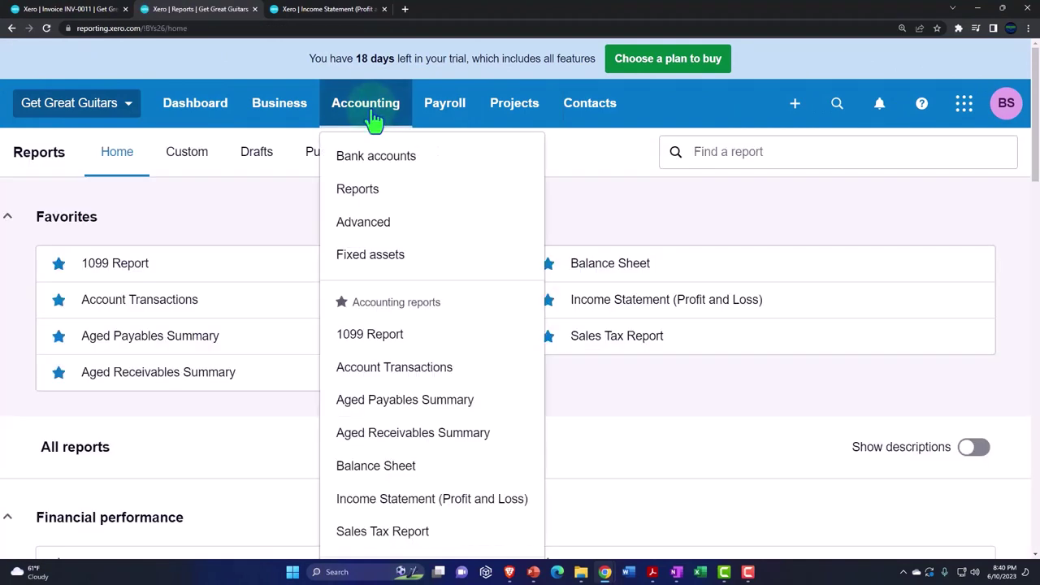
pyautogui.click(389, 470)
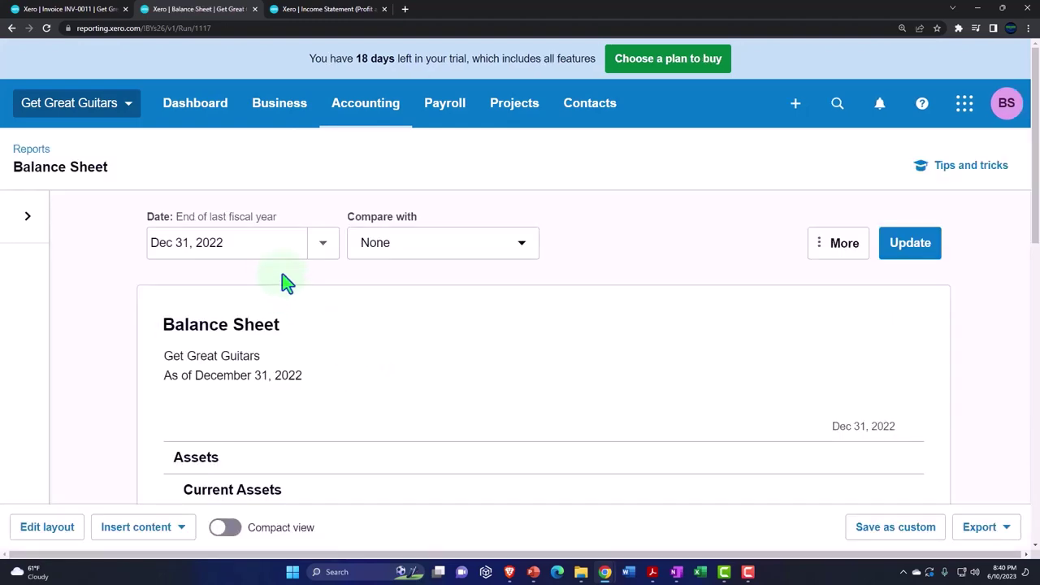
pyautogui.click(323, 244)
pyautogui.click(383, 494)
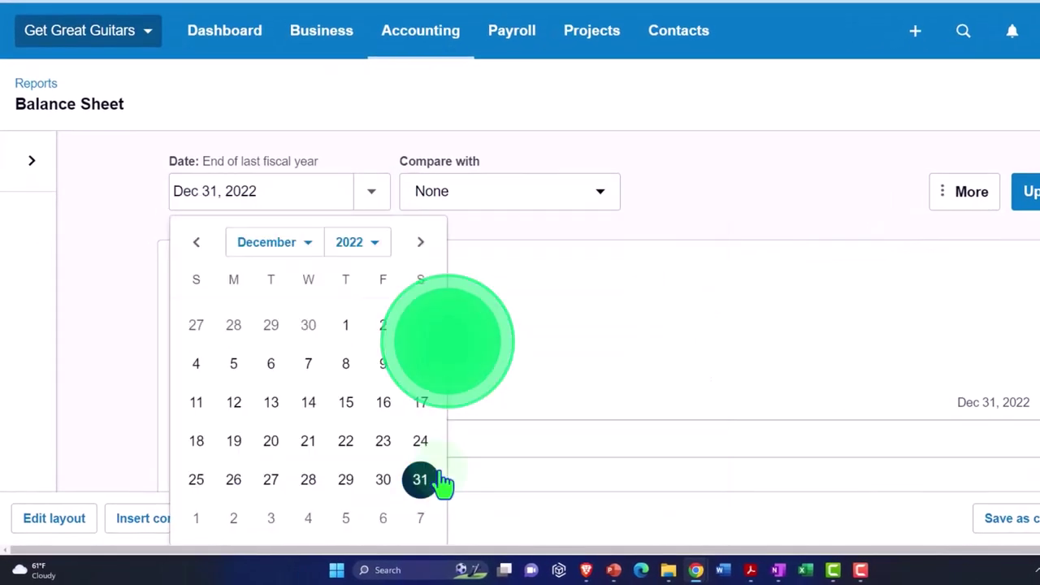
pyautogui.click(367, 246)
pyautogui.click(354, 95)
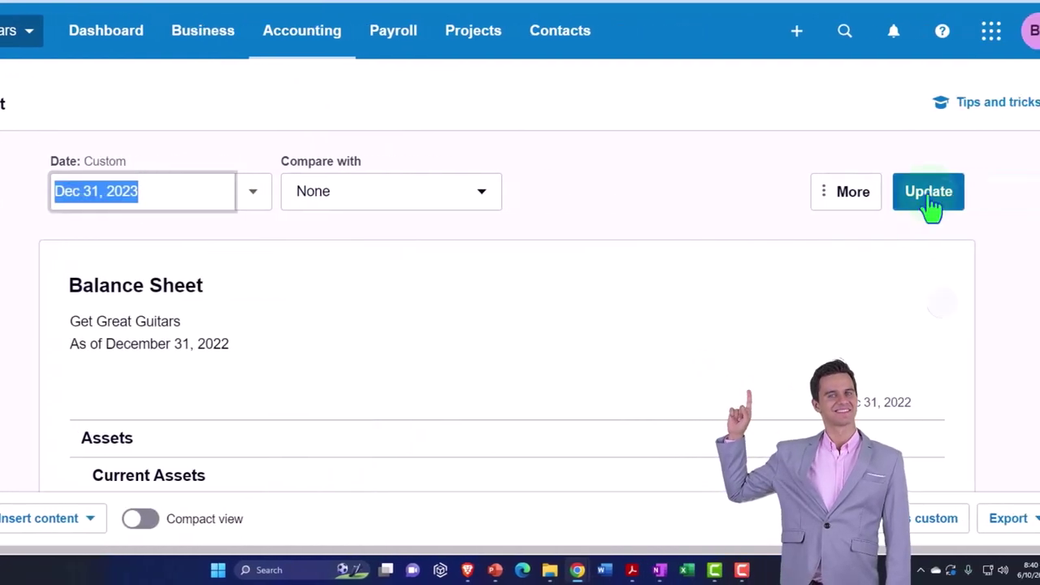
pyautogui.click(980, 193)
# Drill into Accounts Receivable from the balance sheet and review the Jan 30, 2023 invoices for projects 3005 and 4002
pyautogui.scroll(-2, 655, 288)
pyautogui.scroll(-2, 603, 281)
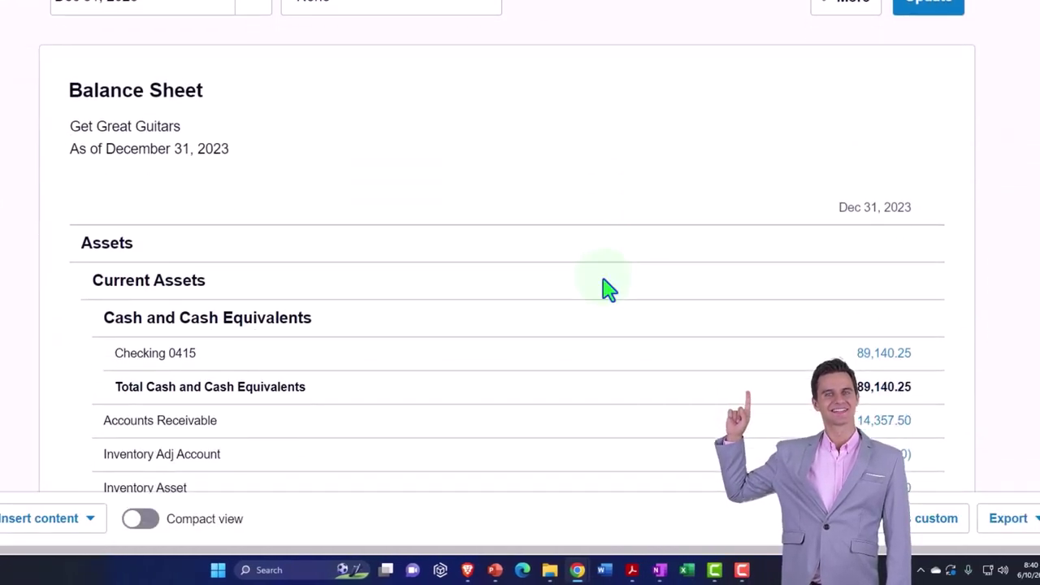
pyautogui.moveTo(884, 234); pyautogui.dragTo(645, 231)
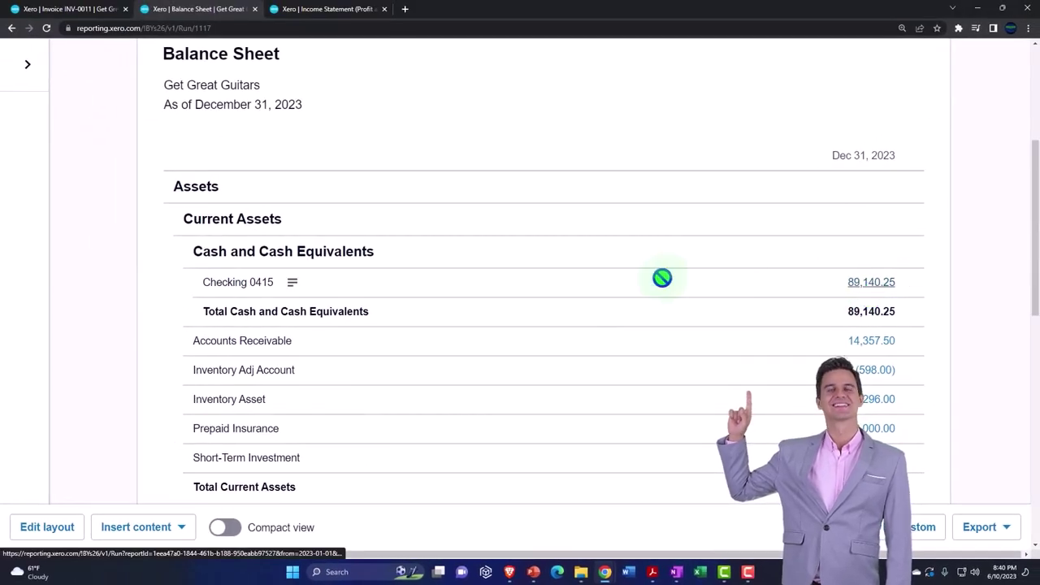
pyautogui.moveTo(662, 278); pyautogui.dragTo(594, 355)
pyautogui.scroll(-1, 594, 355)
pyautogui.click(863, 289)
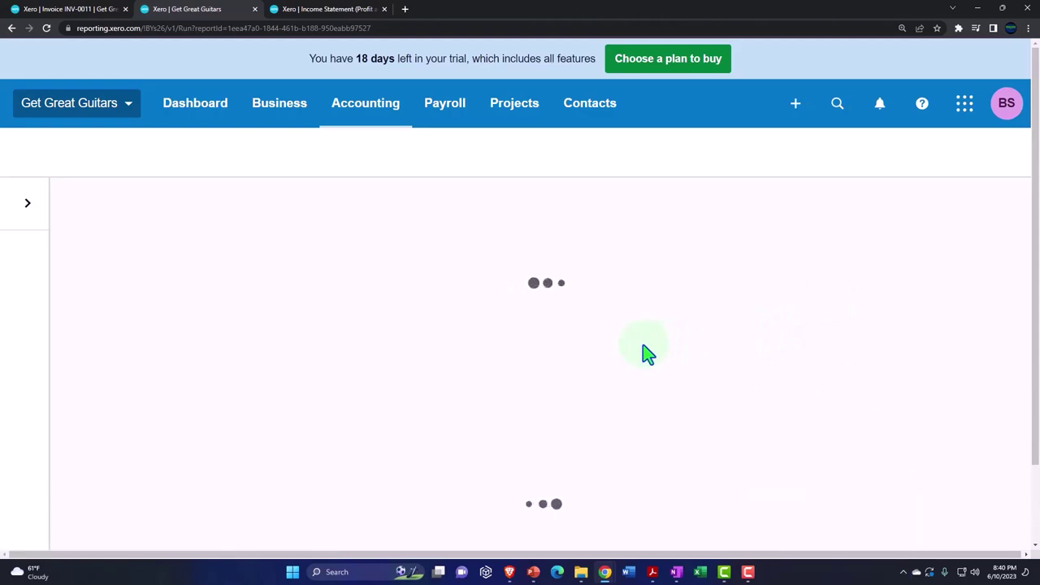
pyautogui.scroll(-10, 643, 353)
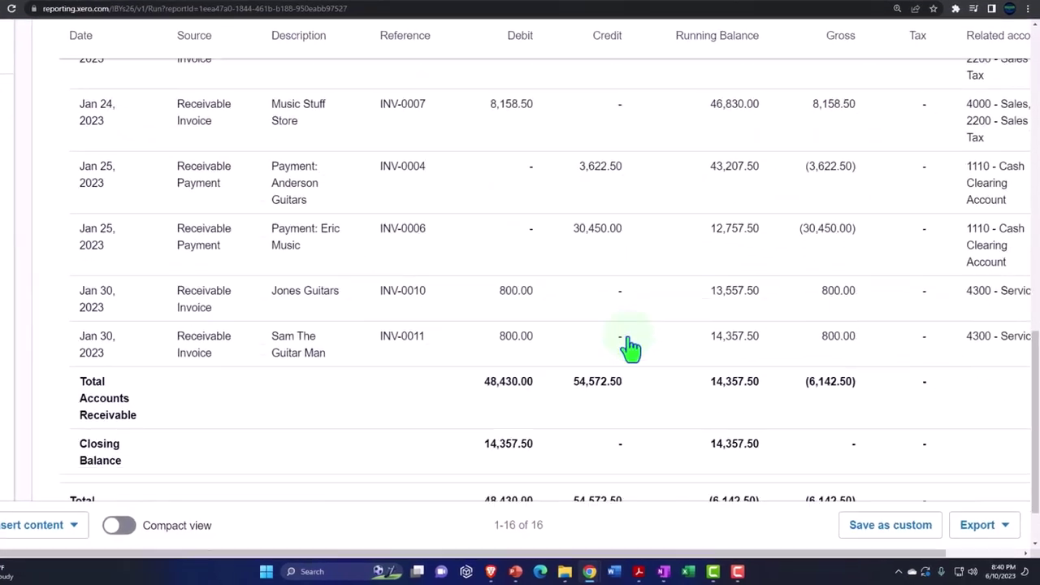
pyautogui.scroll(-3, 631, 348)
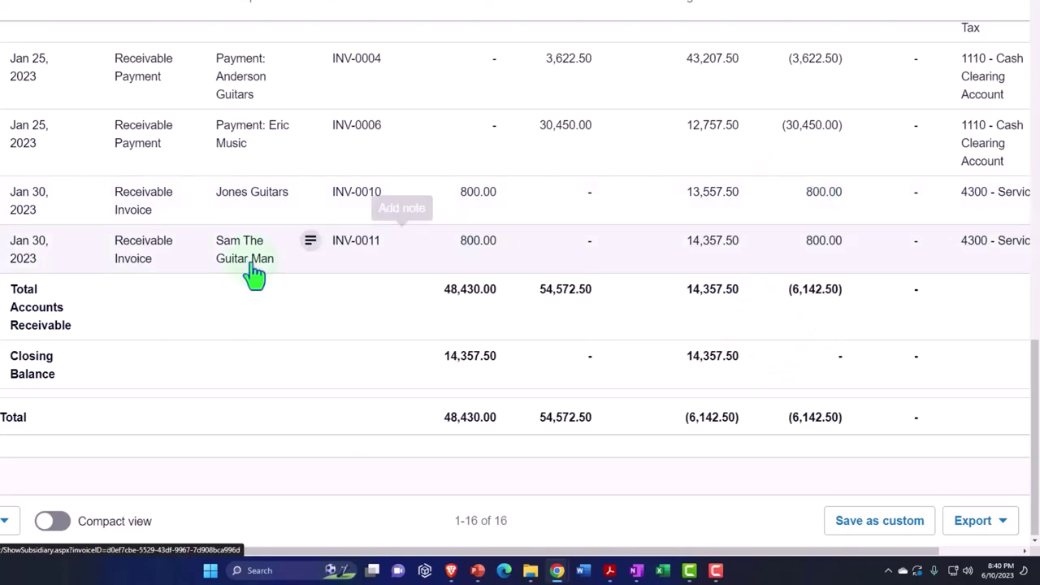
pyautogui.scroll(15, 57, 336)
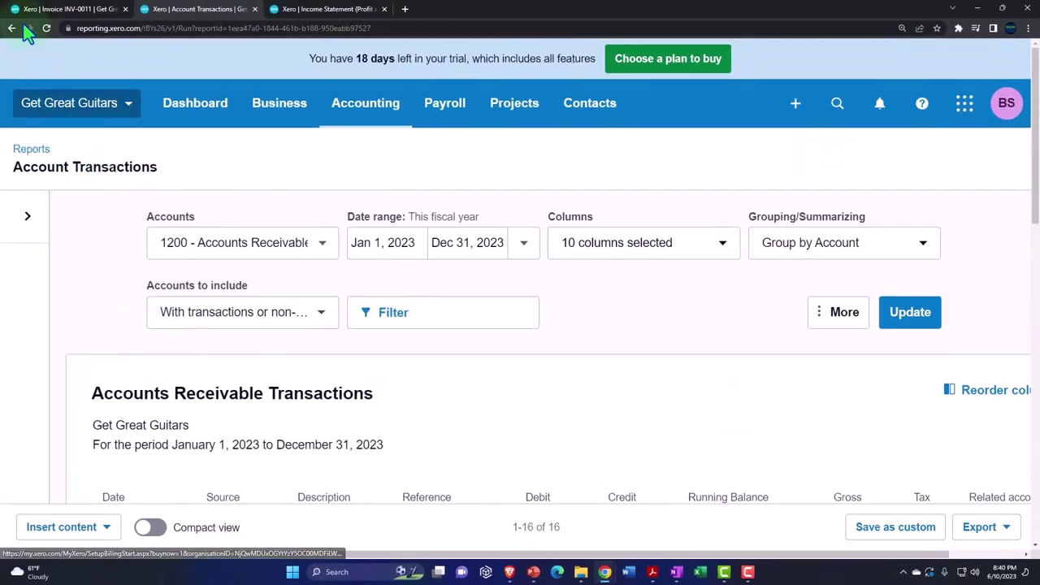
# Switch to the Income Statement (Profit and Loss) and refresh it for Jan 1 to Dec 31, 2023
pyautogui.click(317, 8)
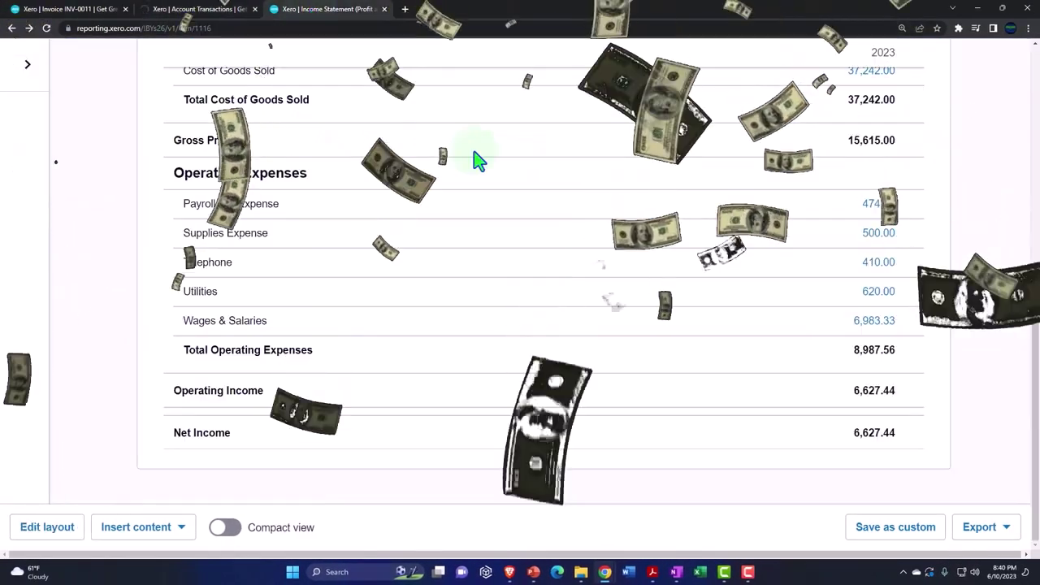
pyautogui.scroll(10, 550, 239)
pyautogui.click(910, 243)
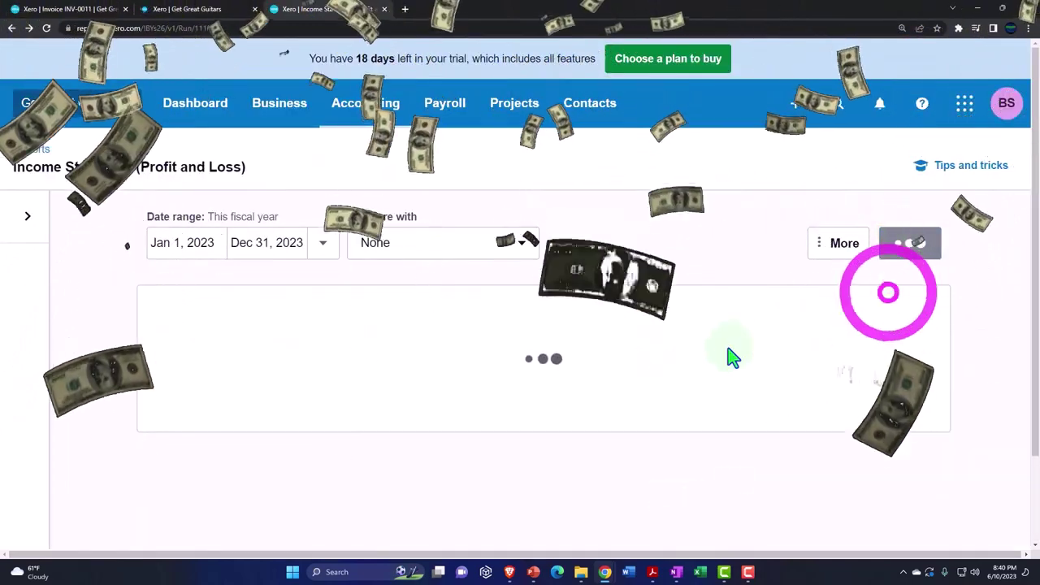
# Examine the 4300 - Service account transactions behind the income statement, including the Jan 30 project invoices, and return to the report
pyautogui.scroll(-3, 726, 356)
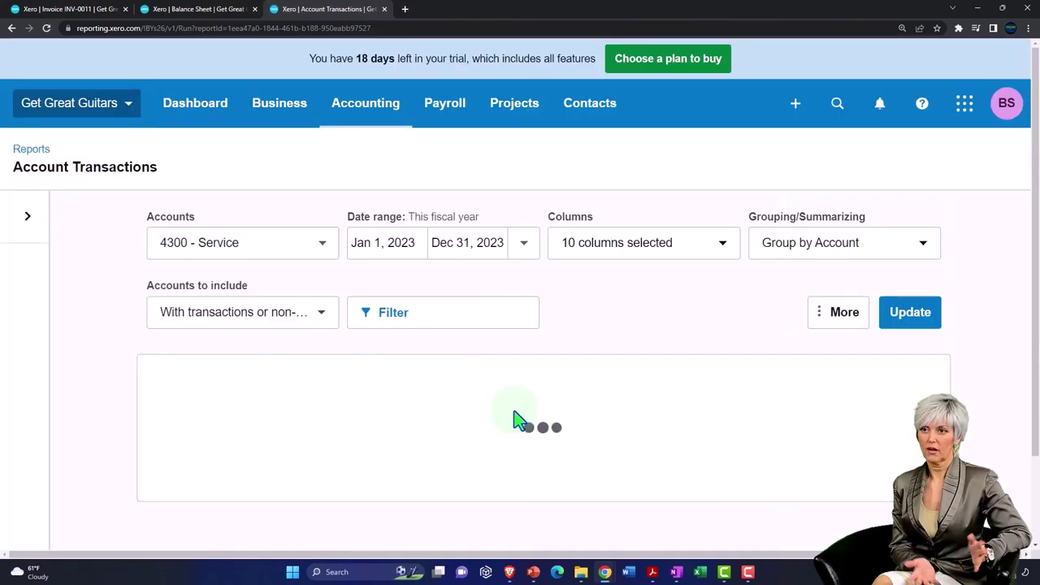
pyautogui.scroll(-5, 519, 419)
pyautogui.scroll(-2, 518, 420)
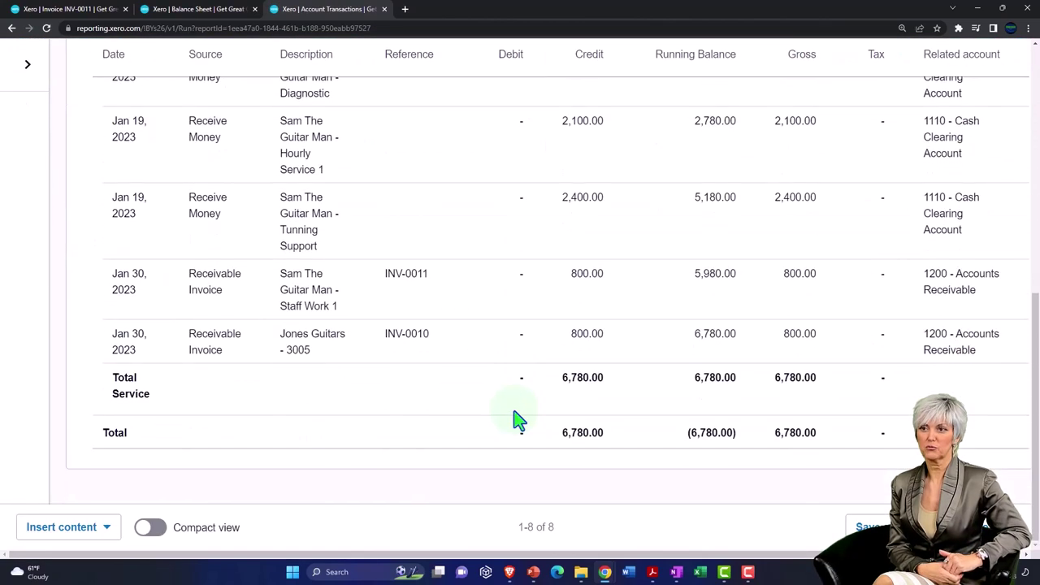
pyautogui.scroll(8, 516, 417)
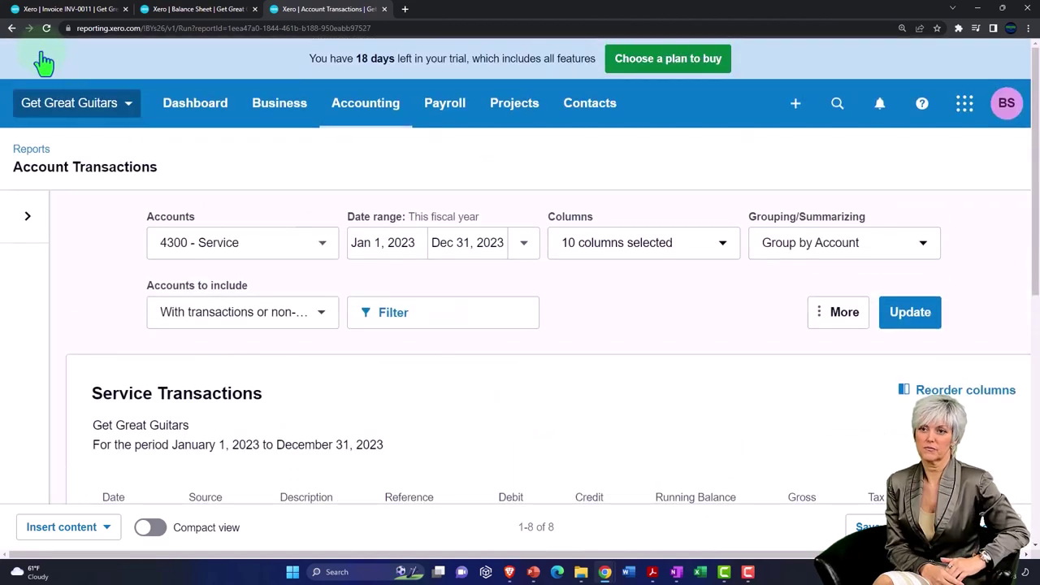
pyautogui.click(11, 28)
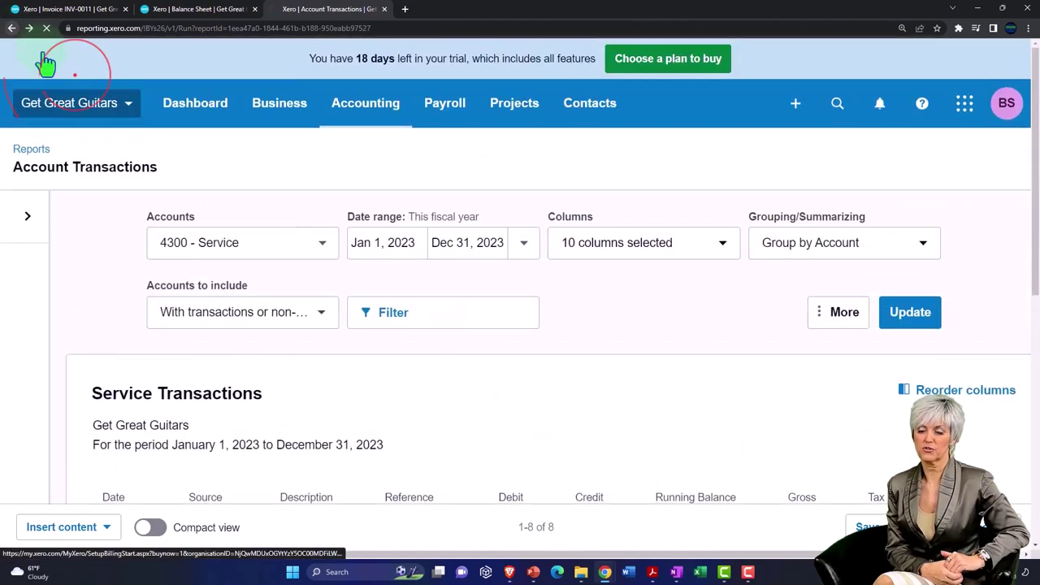
# Open project 4002 from the in-progress projects and review its profitability overview
pyautogui.click(78, 10)
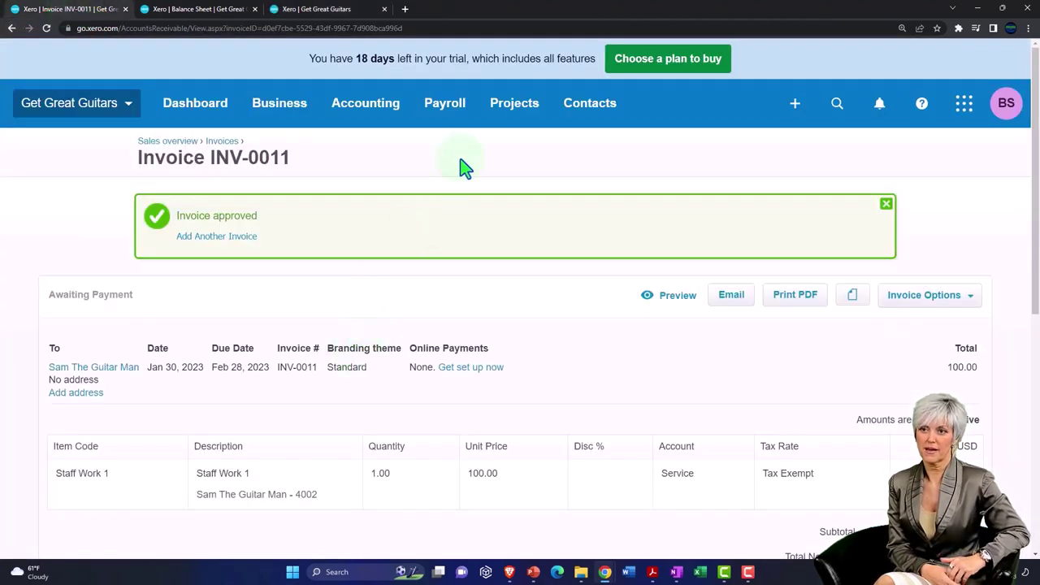
pyautogui.click(501, 113)
pyautogui.click(513, 159)
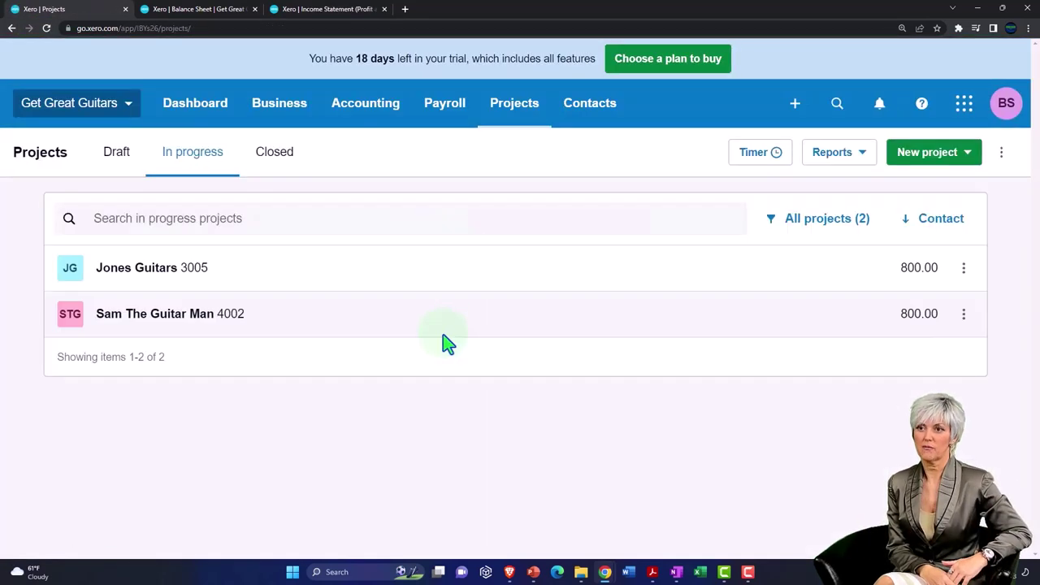
pyautogui.click(157, 316)
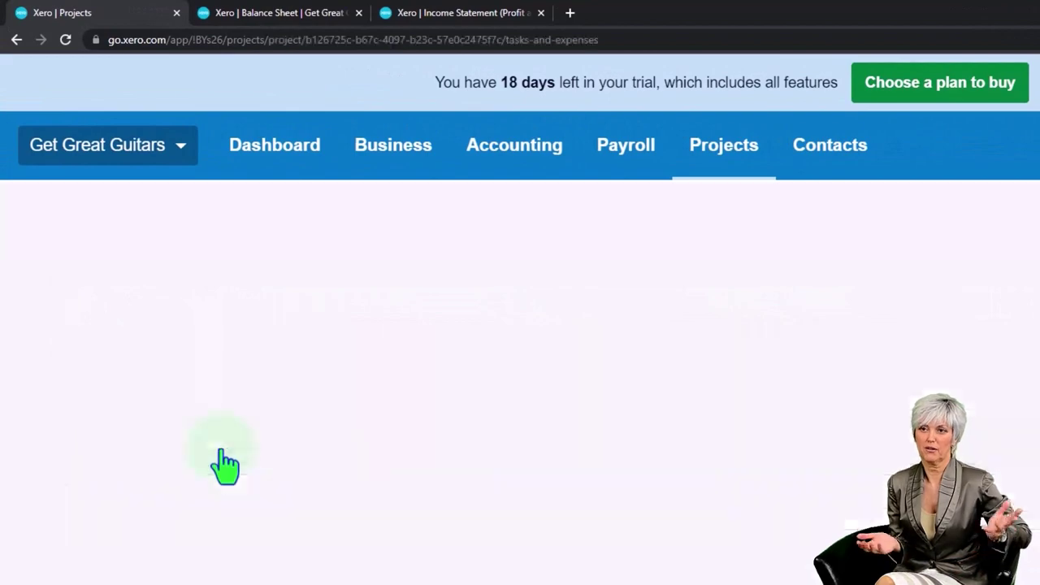
pyautogui.click(515, 310)
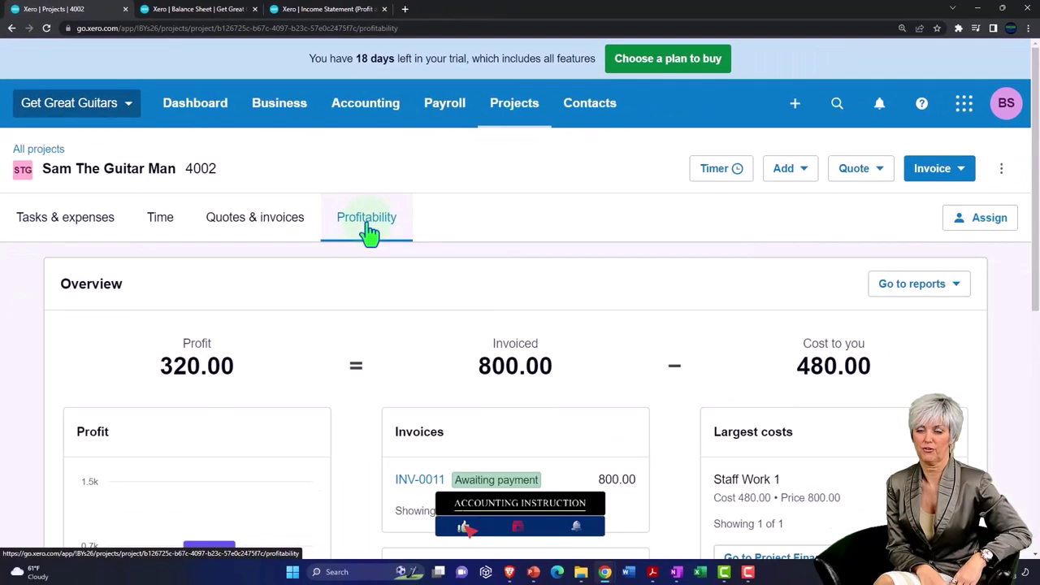
pyautogui.scroll(-2, 370, 232)
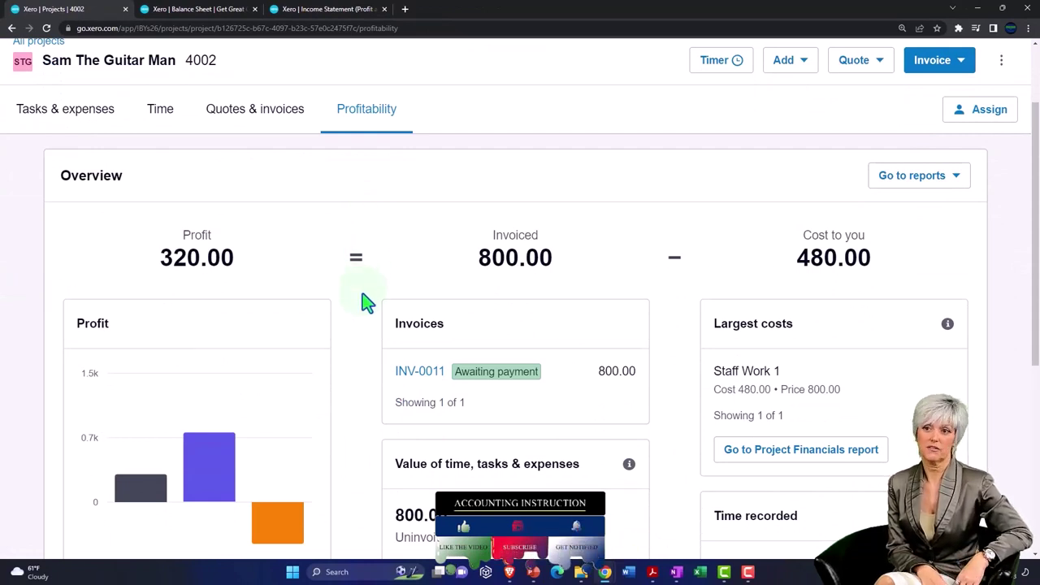
pyautogui.scroll(2, 367, 302)
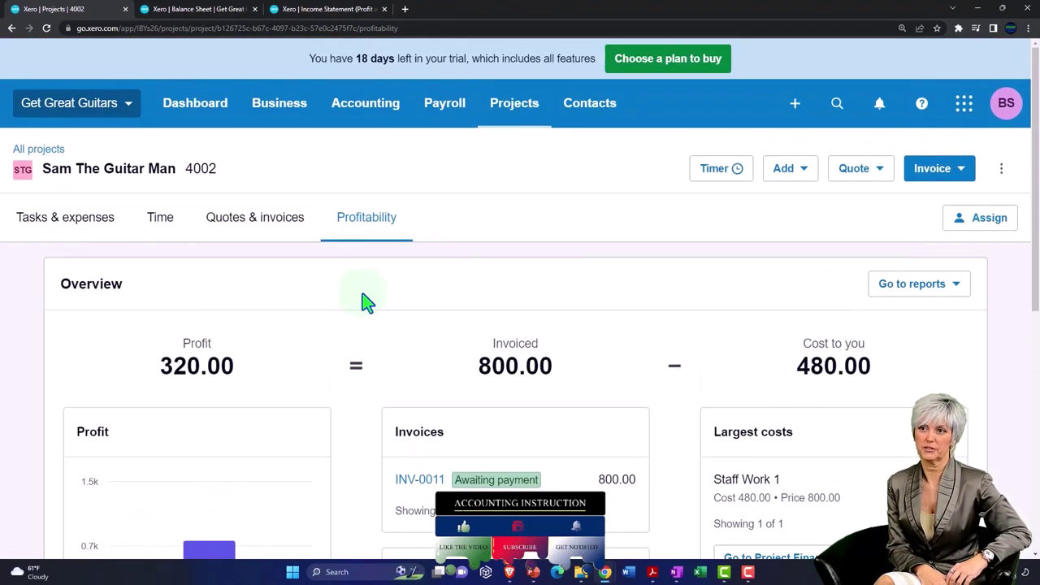
pyautogui.scroll(-3, 367, 302)
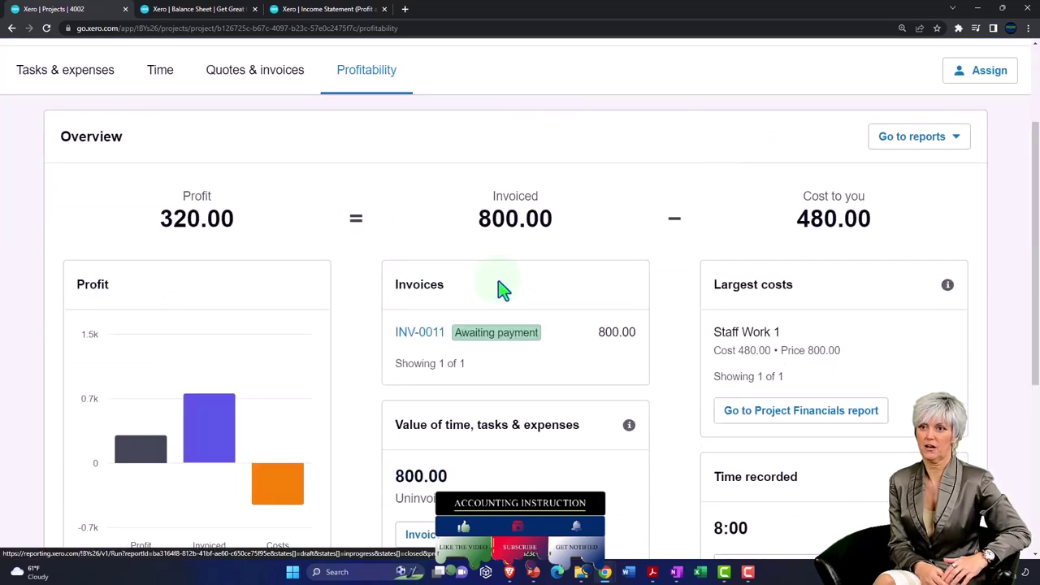
# Open the Project Financials report from project 4002's largest costs and examine its task and invoice rows
pyautogui.scroll(-1, 502, 288)
pyautogui.click(757, 362)
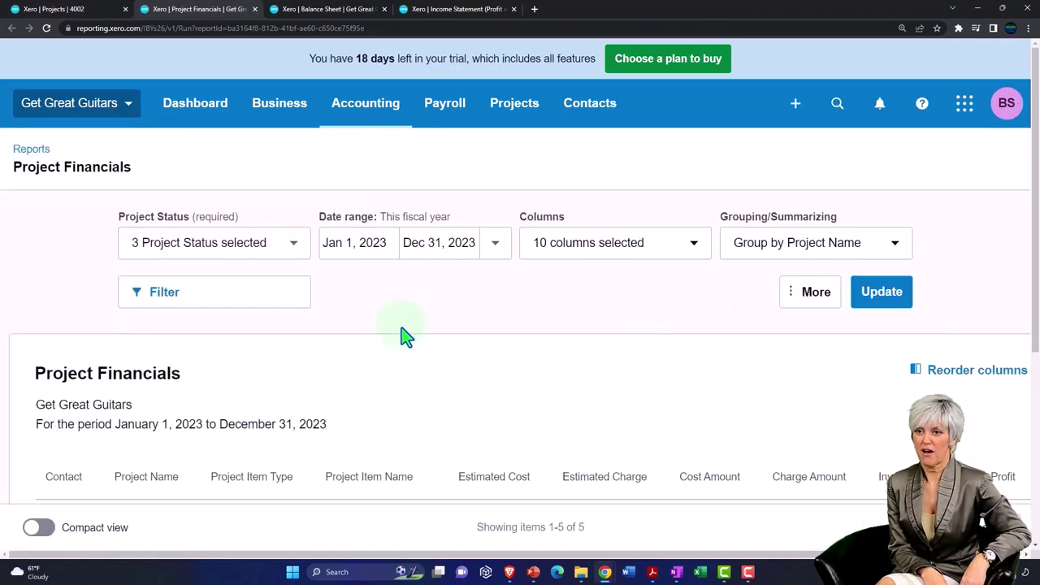
pyautogui.scroll(-1, 406, 338)
pyautogui.scroll(-3, 406, 337)
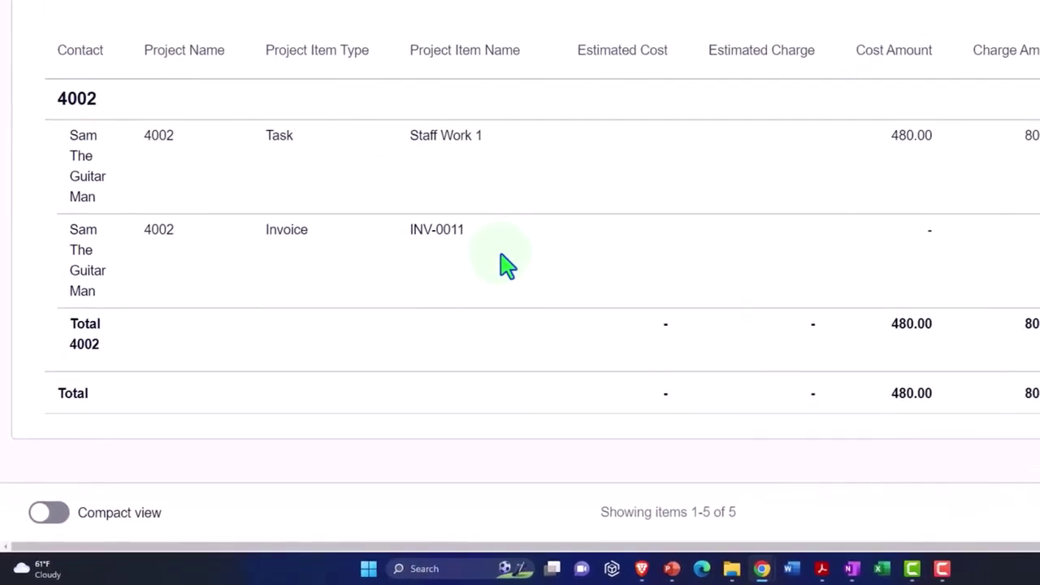
pyautogui.scroll(5, 464, 344)
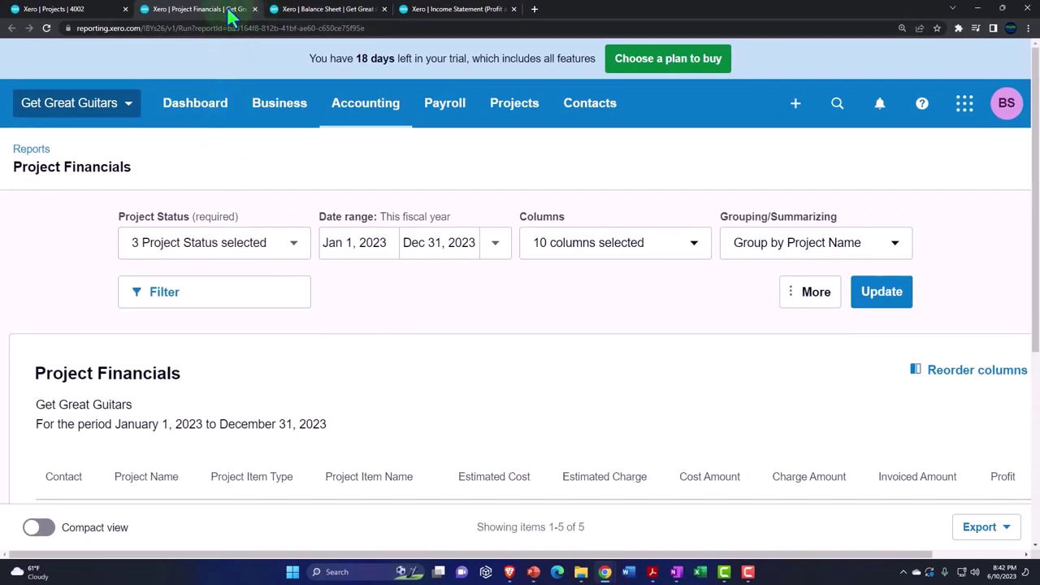
# Move the Project Financials browser tab behind the Income Statement tab, and search the reports there for "project"
pyautogui.moveTo(230, 15); pyautogui.dragTo(522, 25)
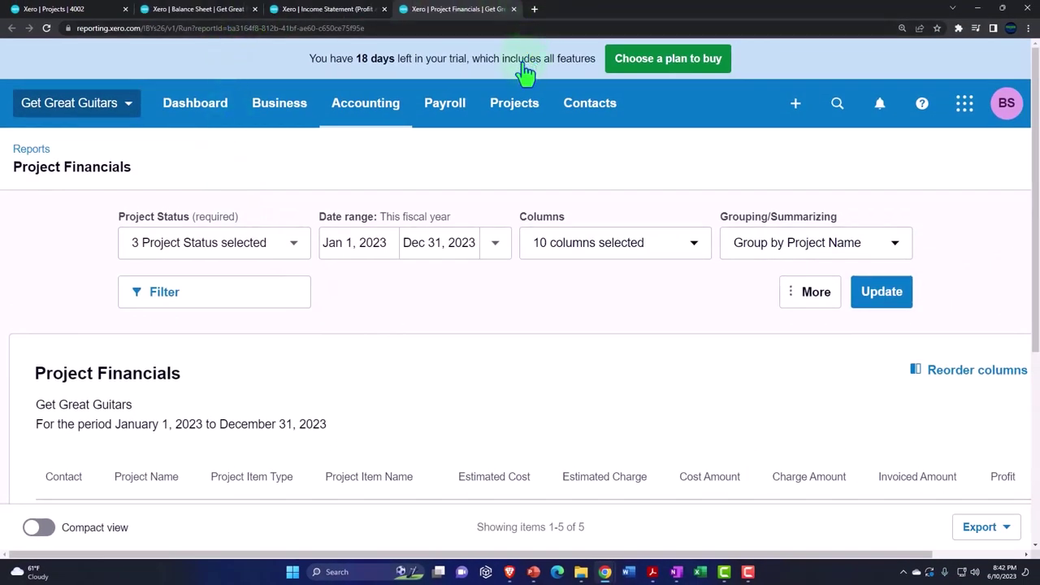
pyautogui.click(385, 111)
pyautogui.click(370, 192)
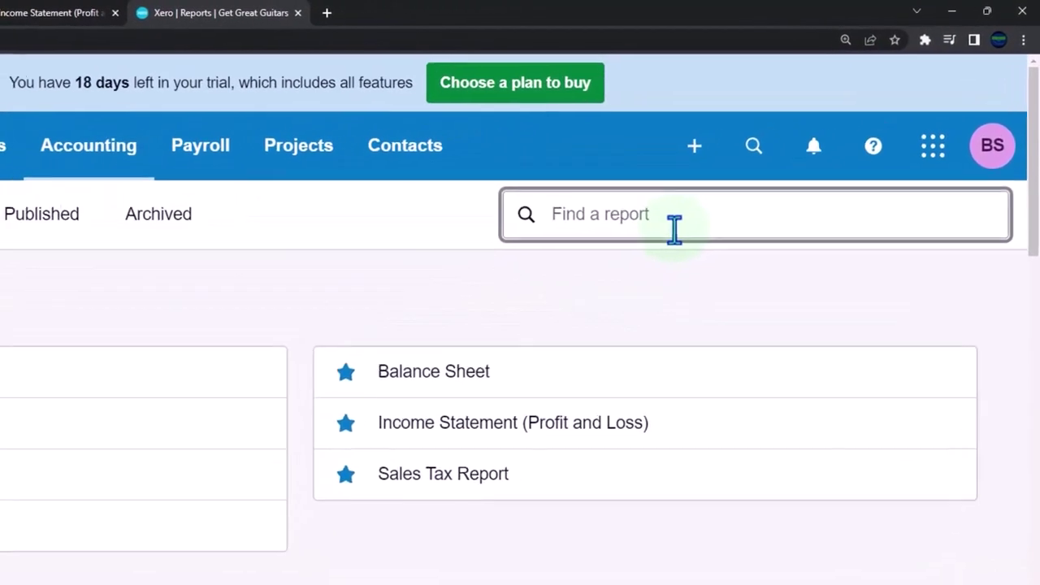
pyautogui.write('pro')
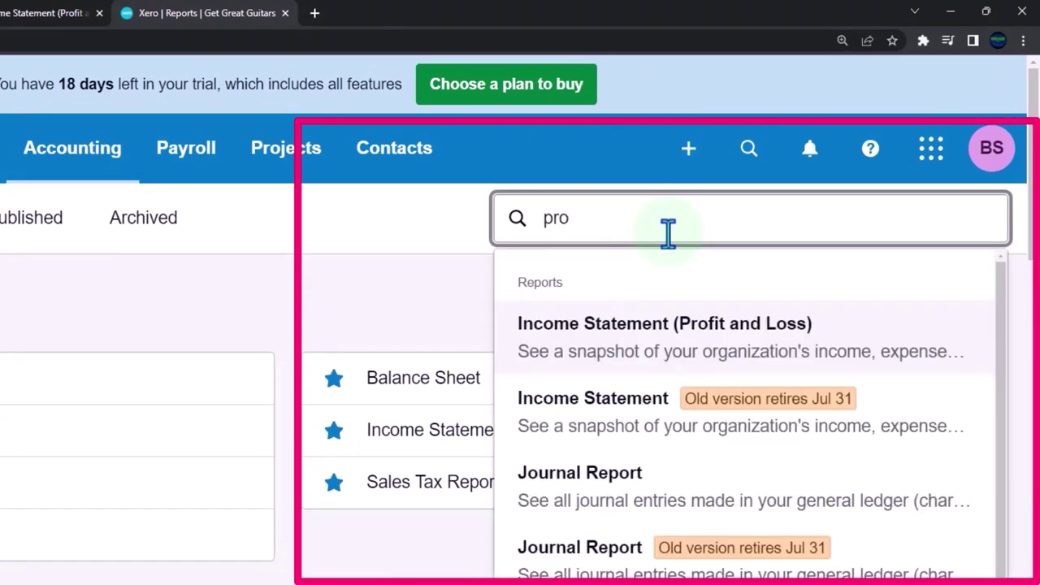
pyautogui.write('ject')
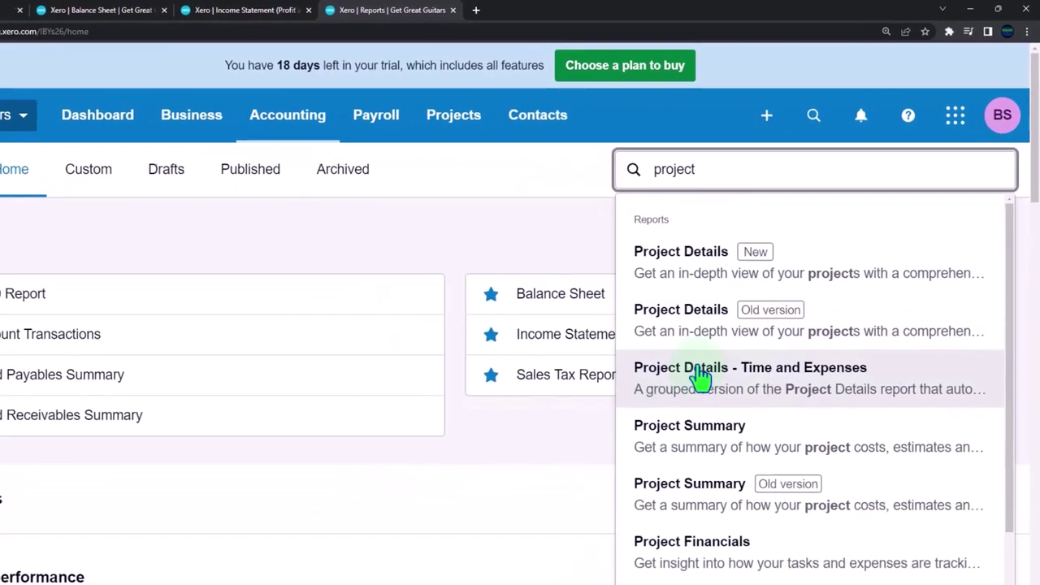
pyautogui.click(699, 381)
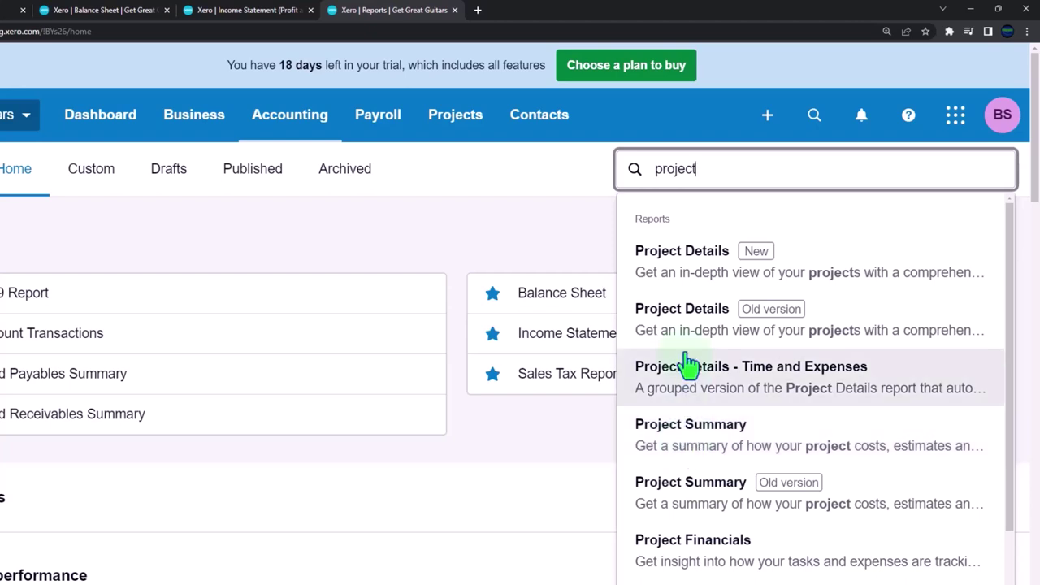
# Open the new version of the Project Details report and run it for In progress projects
pyautogui.click(685, 272)
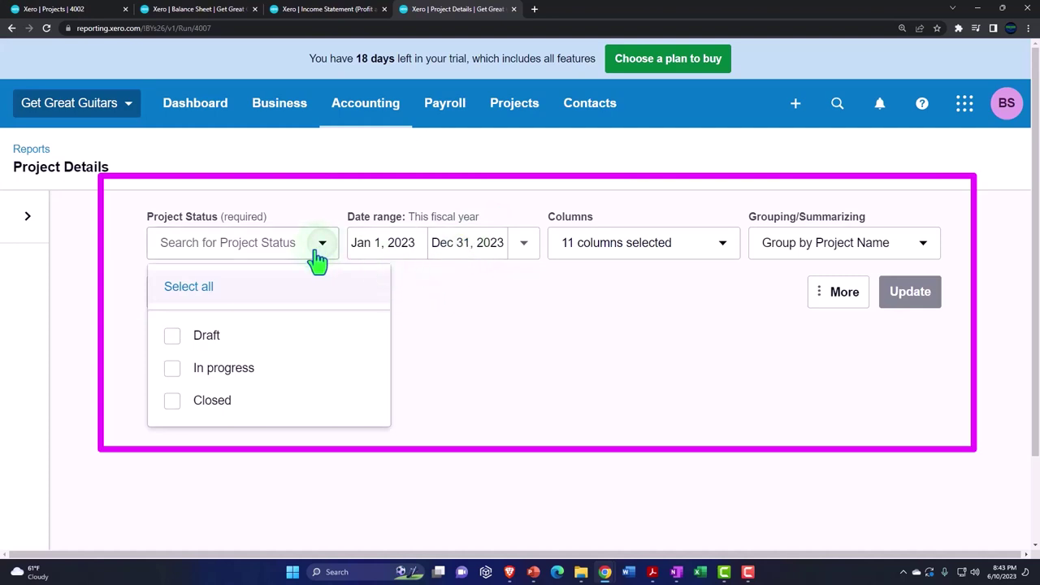
pyautogui.click(172, 369)
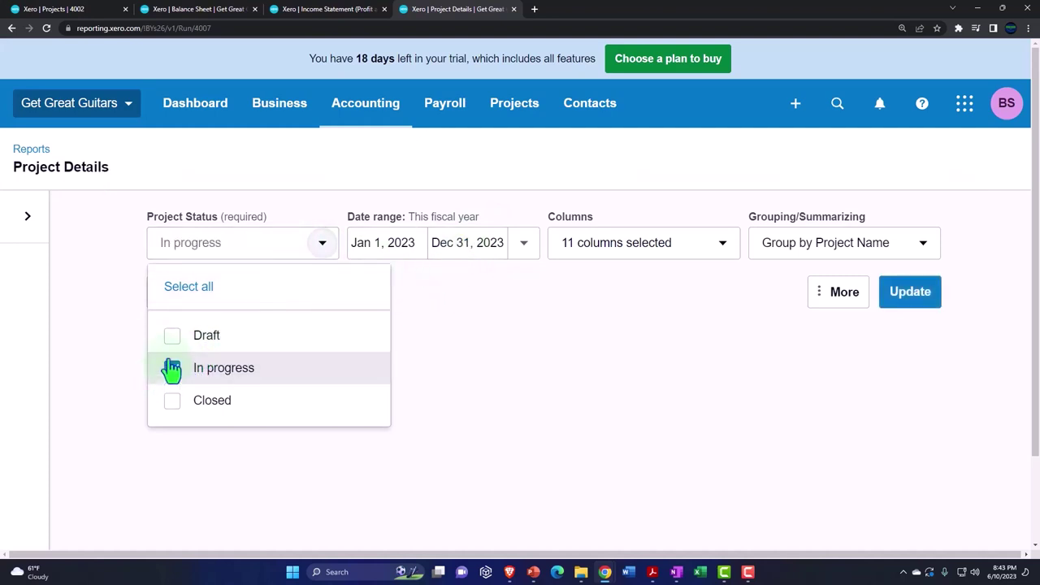
pyautogui.click(902, 301)
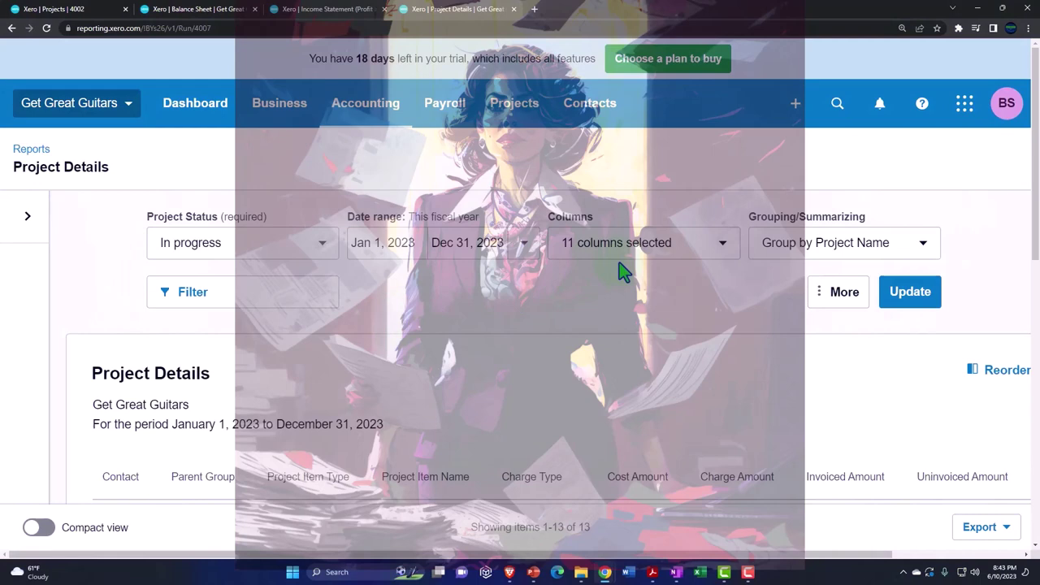
# Look over the column, grouping and filter options of the Project Details report
pyautogui.click(722, 258)
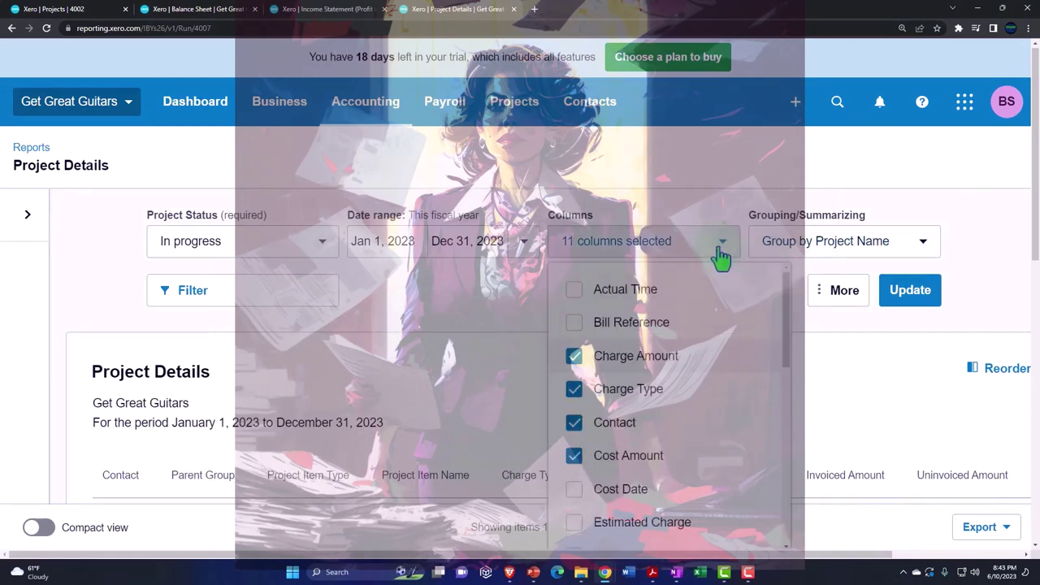
pyautogui.click(722, 257)
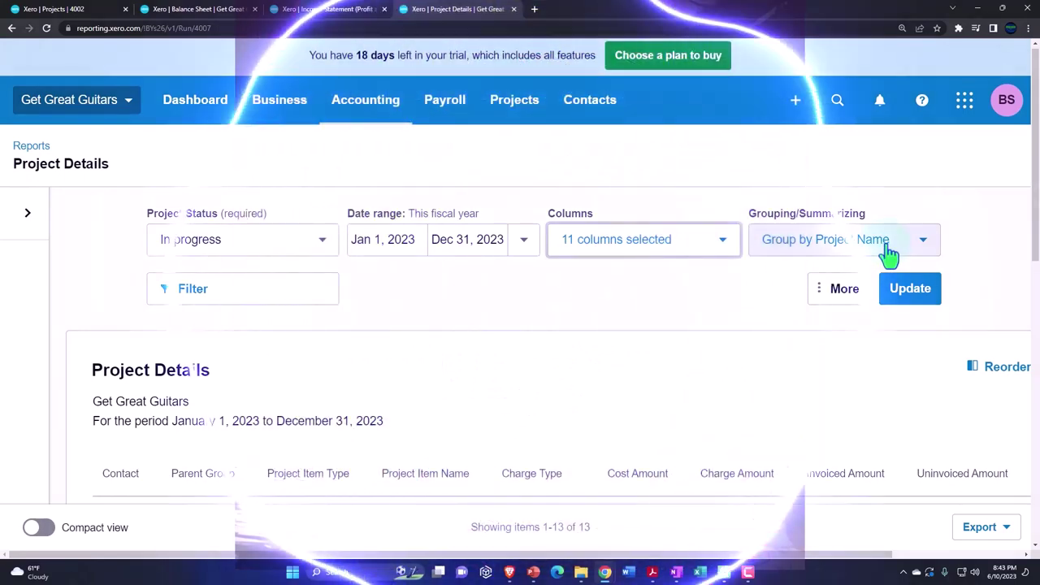
pyautogui.click(890, 254)
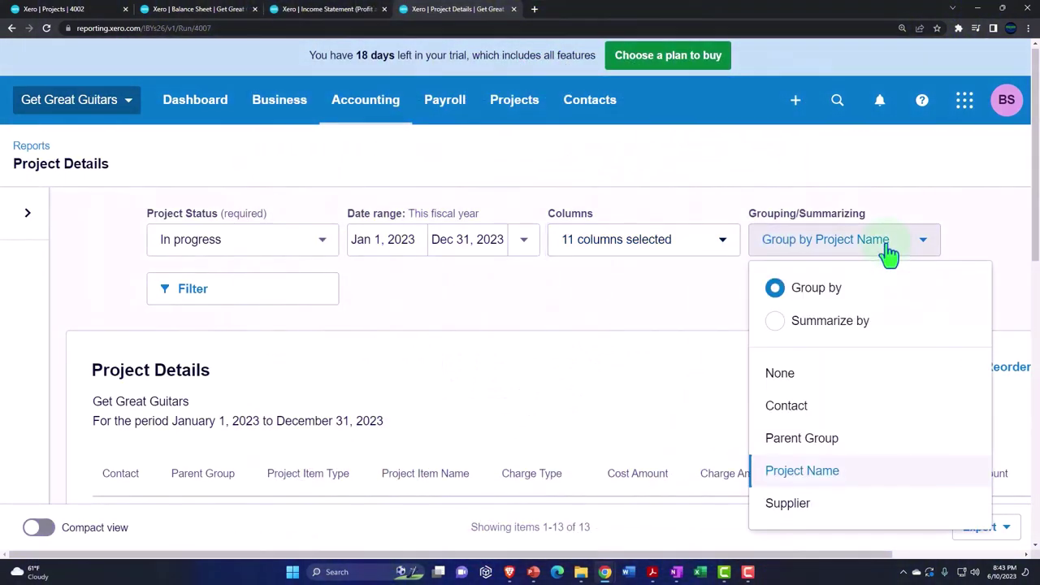
pyautogui.click(495, 325)
pyautogui.click(294, 301)
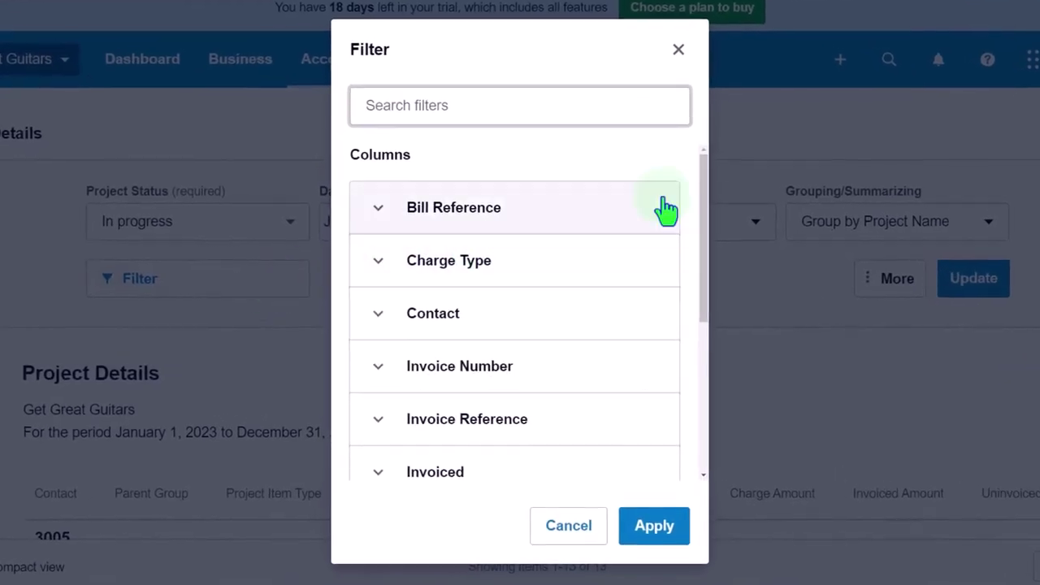
pyautogui.click(679, 49)
# Examine the cost, charge, invoiced and uninvoiced amounts for projects 3005 and 4002 in the Project Details report
pyautogui.scroll(-3, 447, 397)
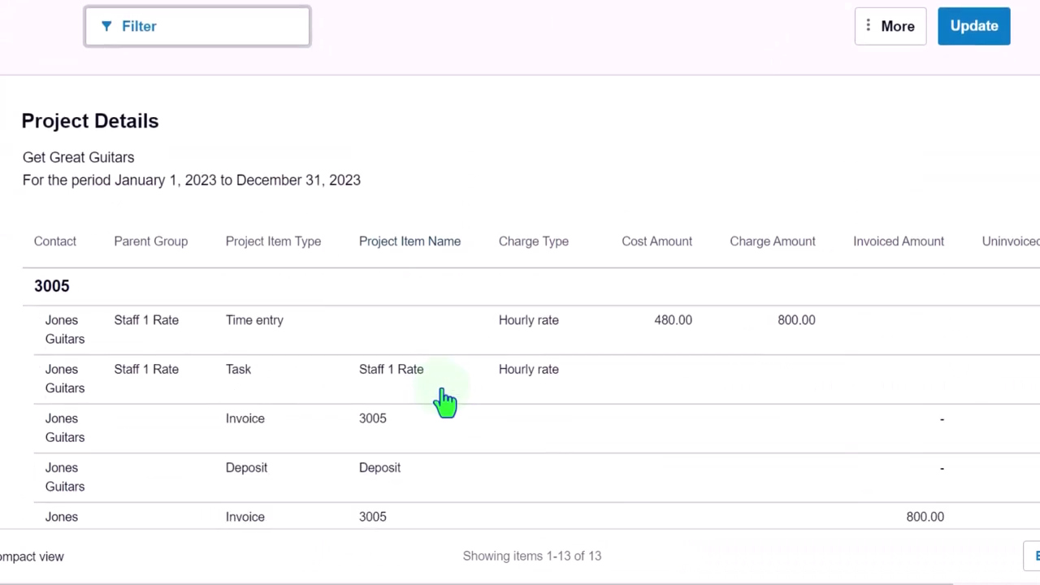
pyautogui.click(296, 446)
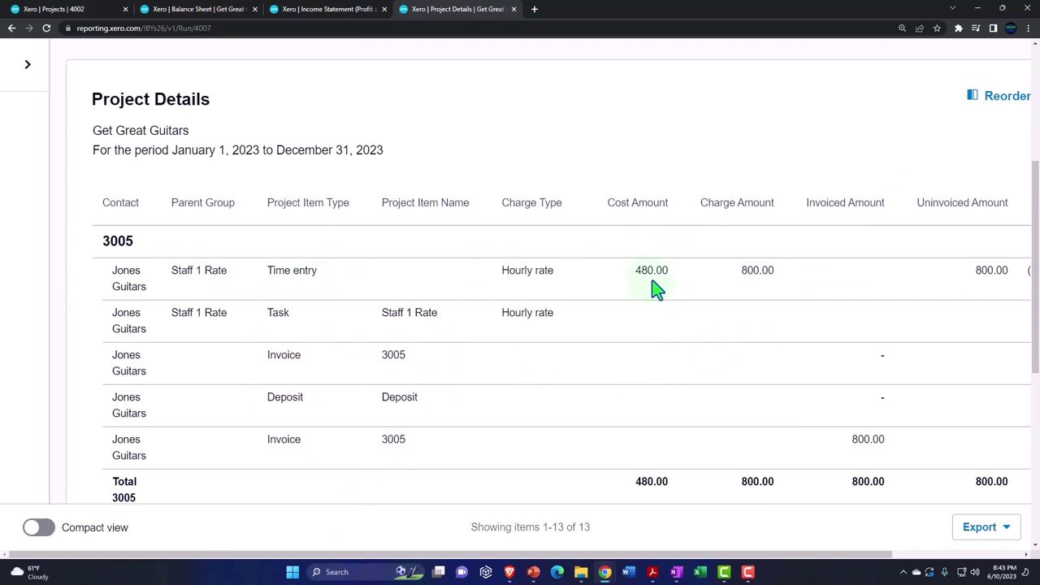
pyautogui.scroll(-5, 657, 291)
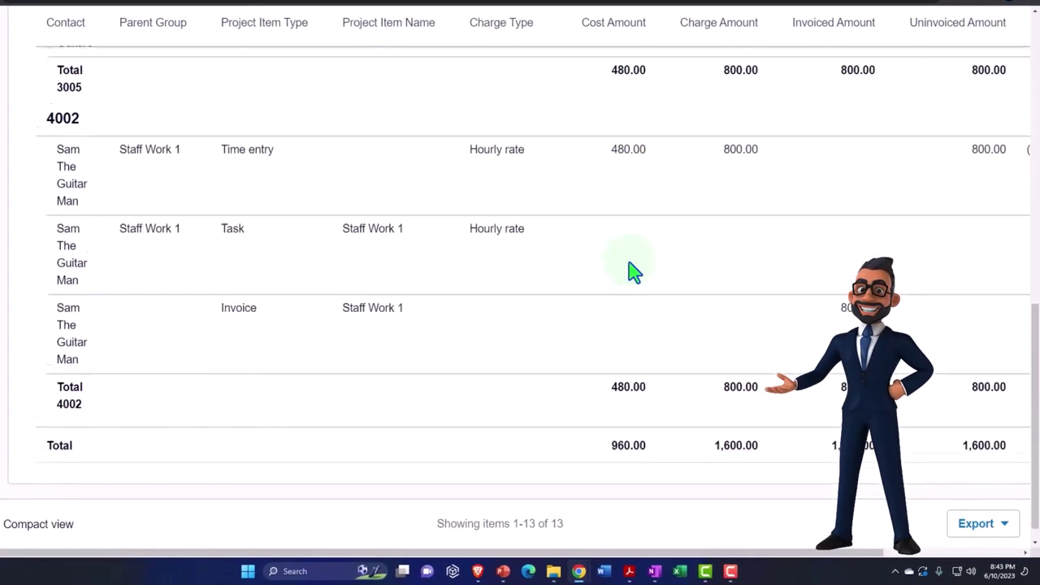
pyautogui.scroll(-1, 633, 271)
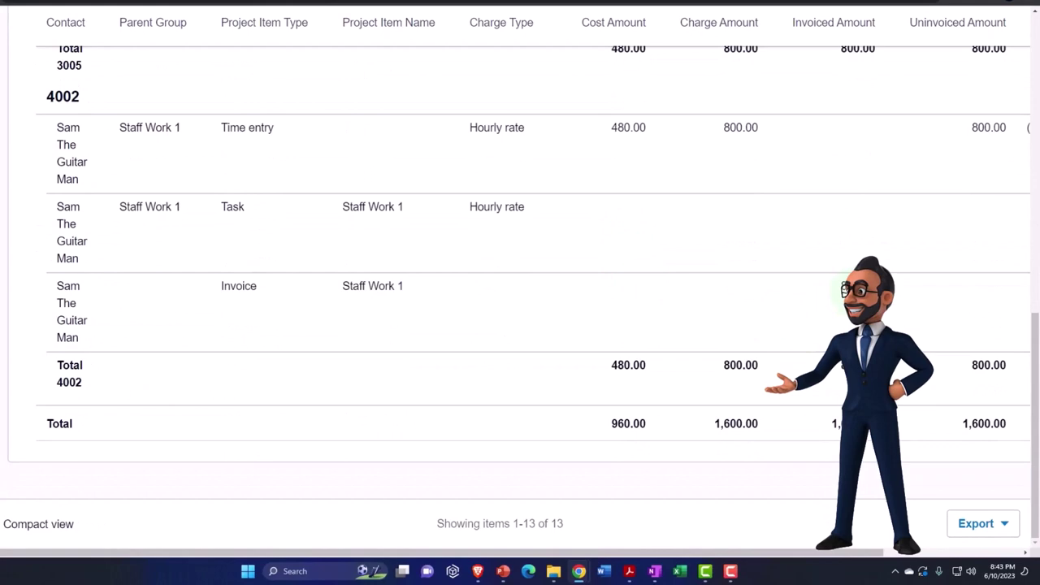
pyautogui.scroll(10, 841, 325)
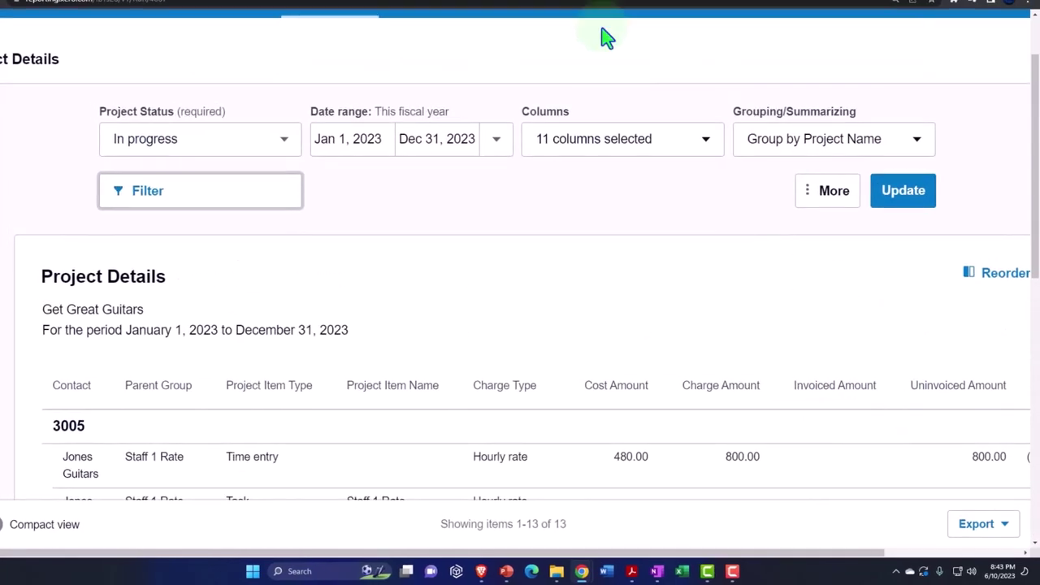
# Duplicate the Project Details browser tab and search the reports for "project" in the copy
pyautogui.rightClick(469, 10)
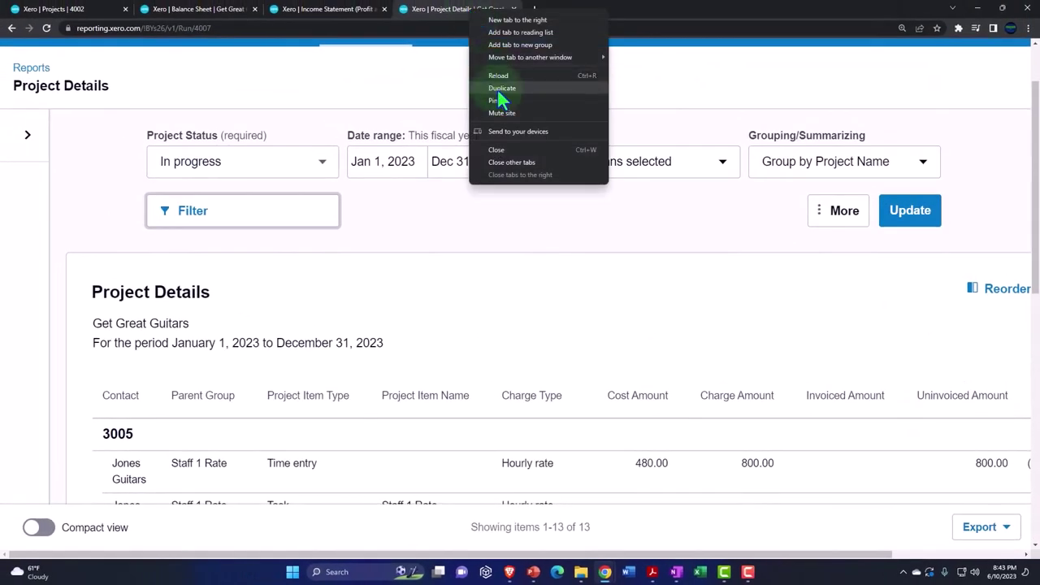
pyautogui.click(501, 89)
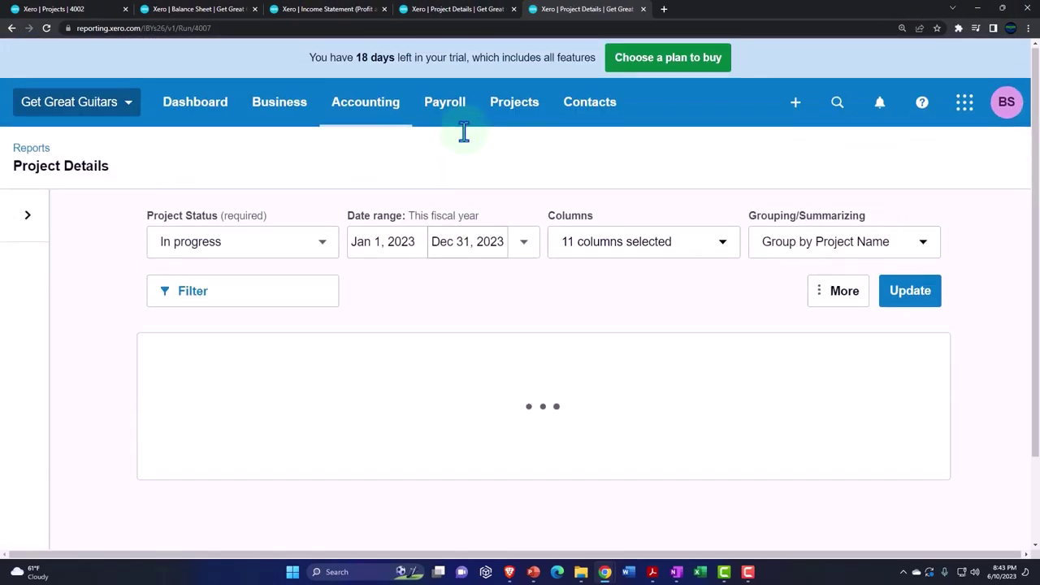
pyautogui.click(413, 126)
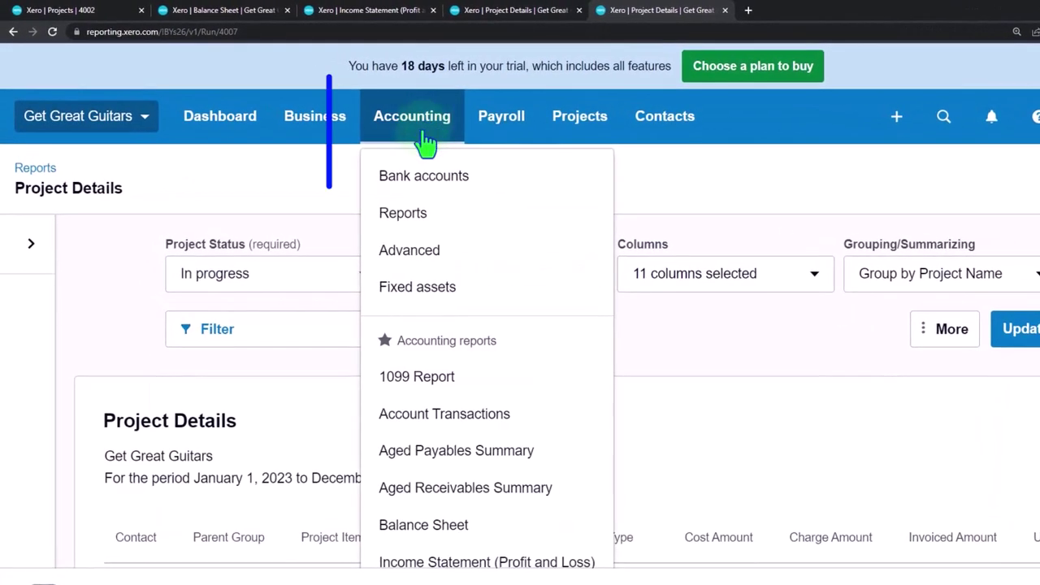
pyautogui.click(411, 215)
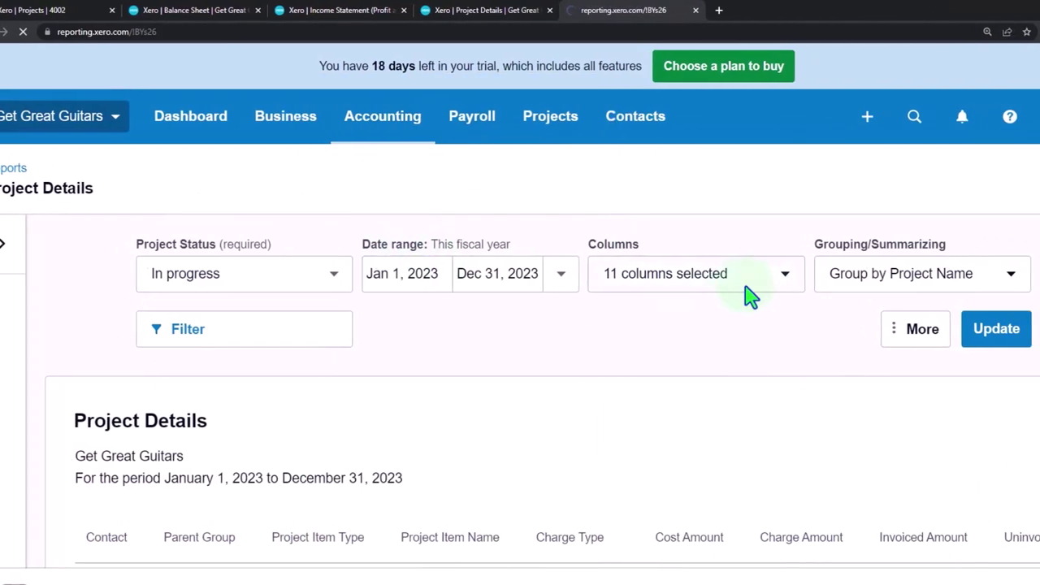
pyautogui.click(802, 182)
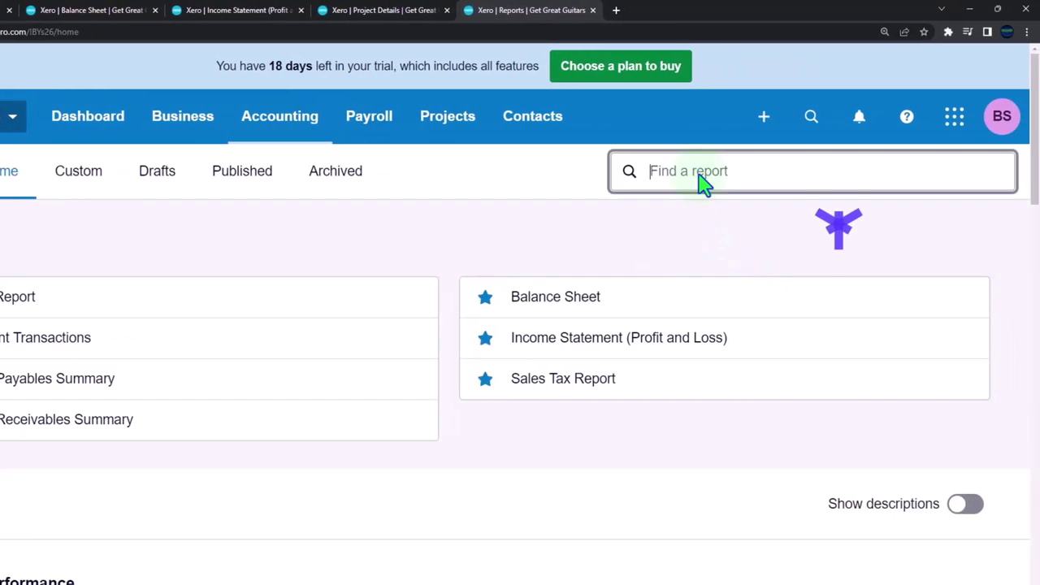
pyautogui.write('project')
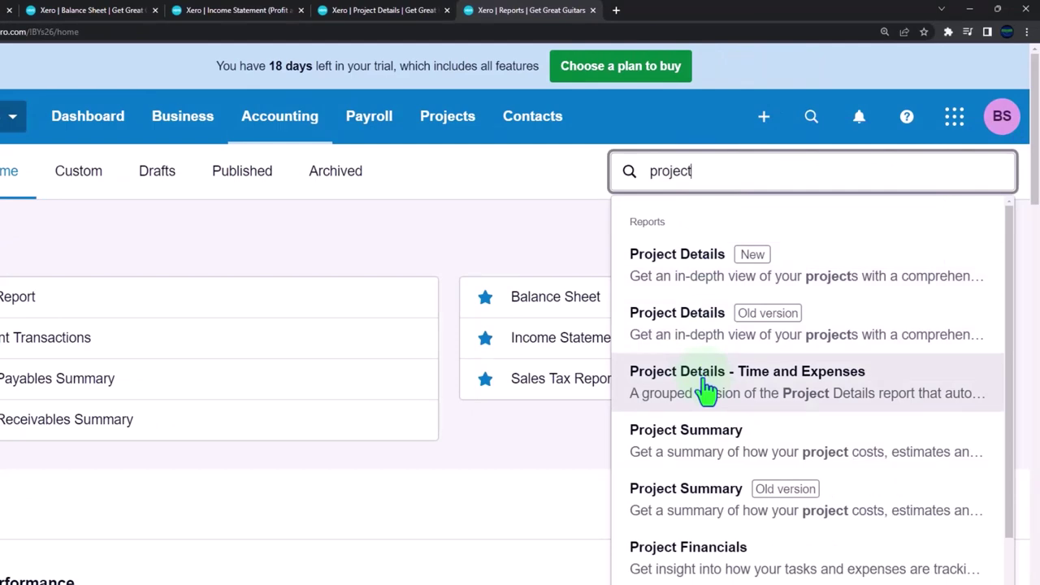
# Open the current version of the Project Summary report and run it for In progress projects
pyautogui.click(699, 443)
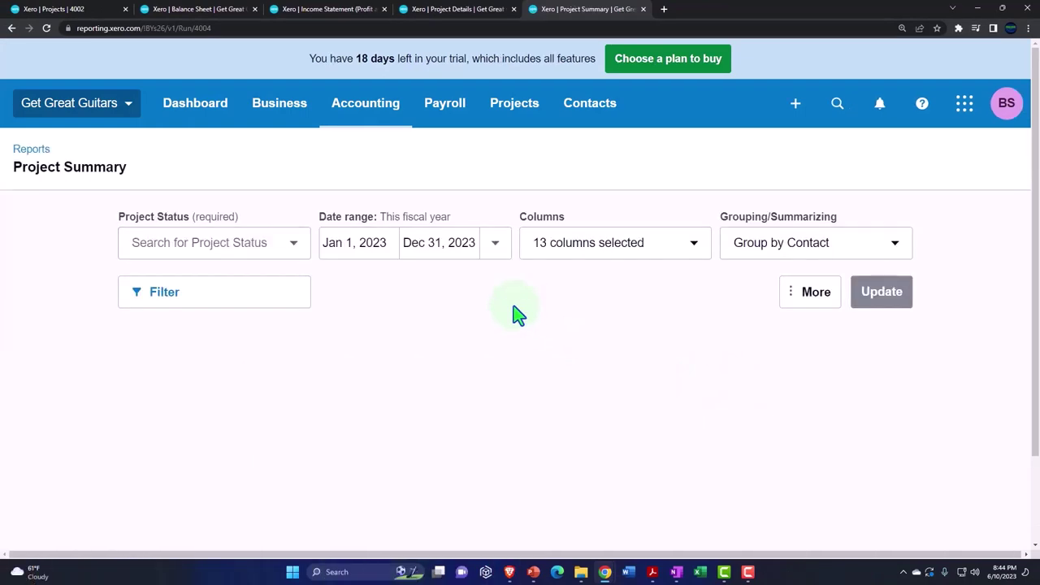
pyautogui.click(291, 246)
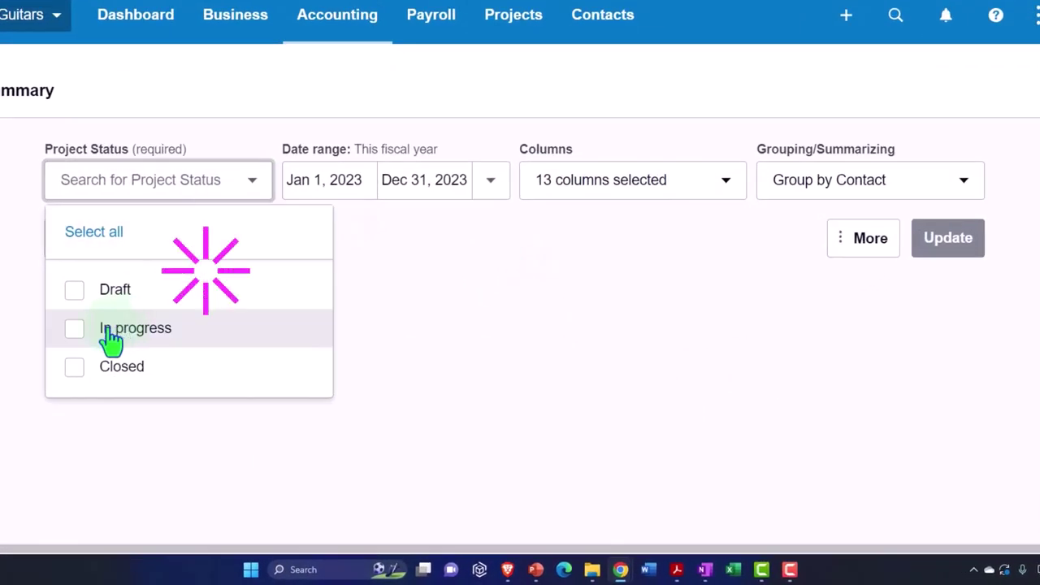
pyautogui.click(74, 328)
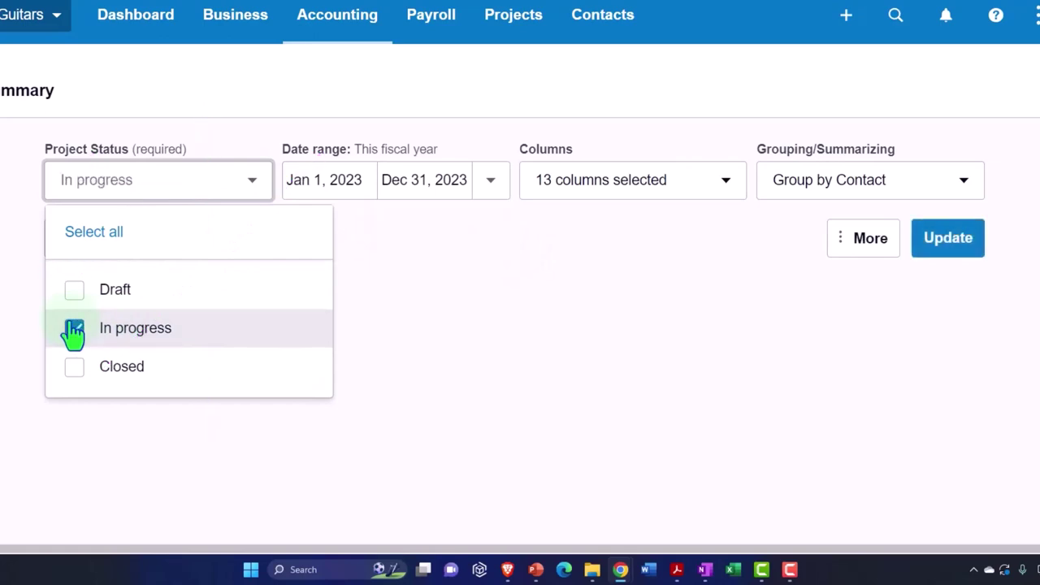
pyautogui.click(550, 328)
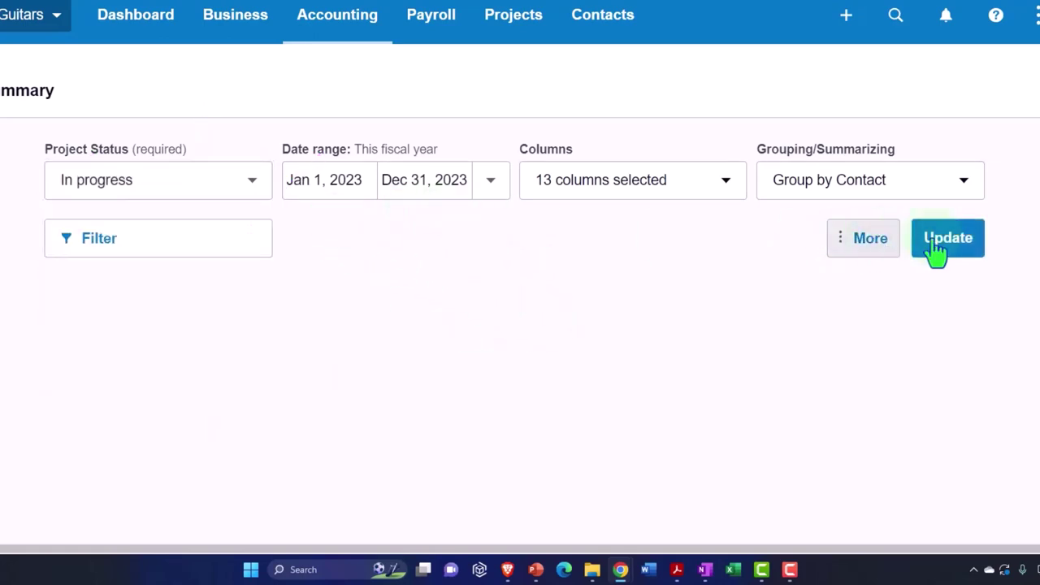
pyautogui.click(939, 248)
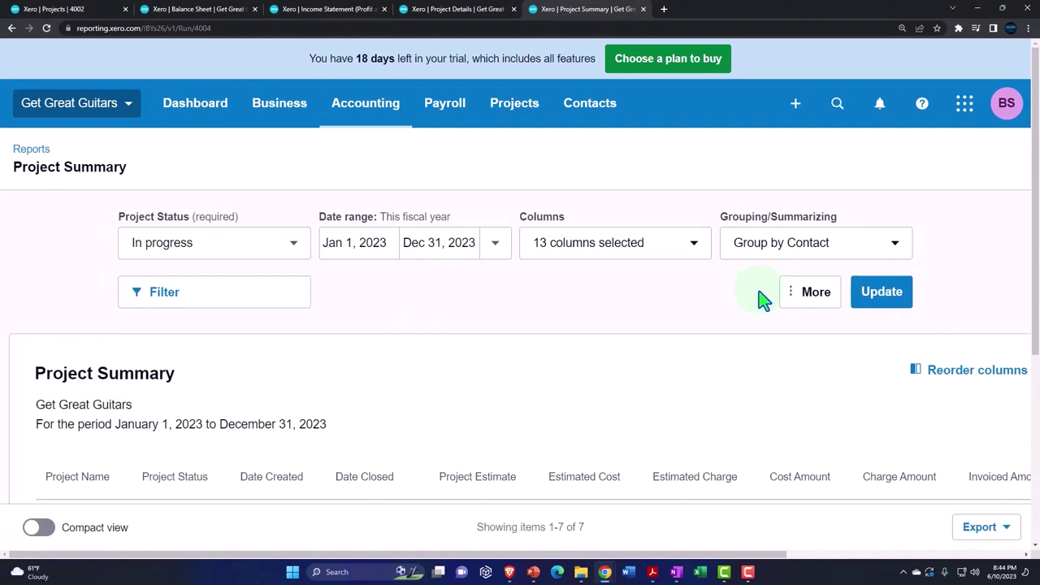
pyautogui.scroll(-3, 650, 318)
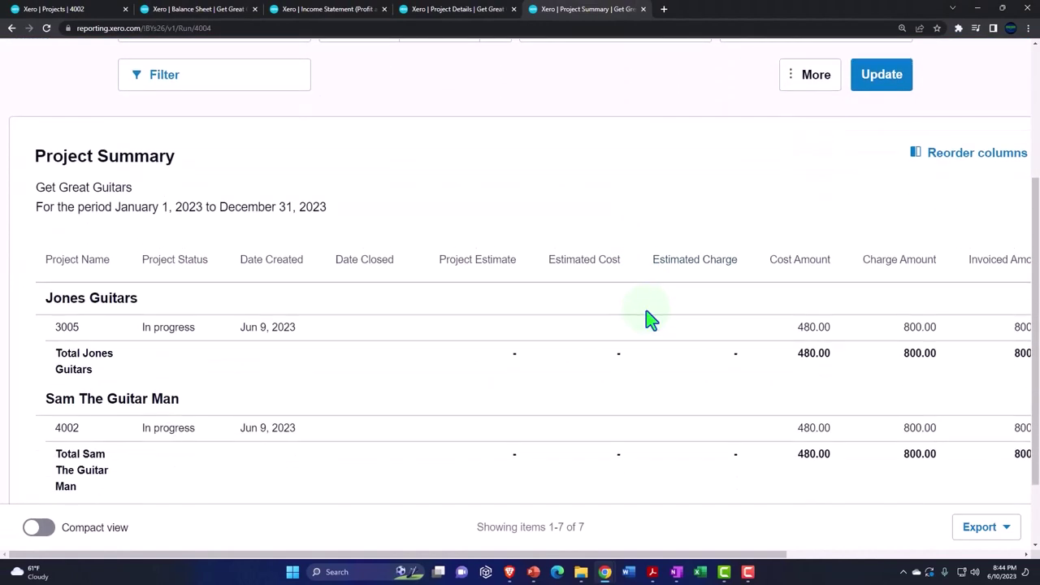
pyautogui.scroll(-1, 662, 374)
pyautogui.hotkey('ctrl', '-')
pyautogui.hotkey('ctrl', '-')
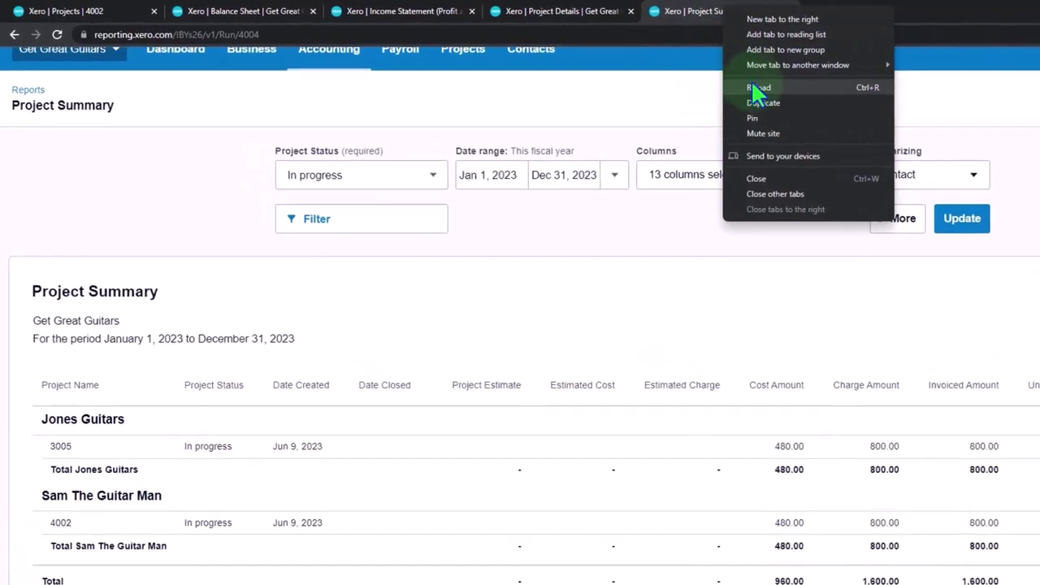
# Duplicate the Project Summary browser tab and open the Reports list in the copy
pyautogui.click(655, 87)
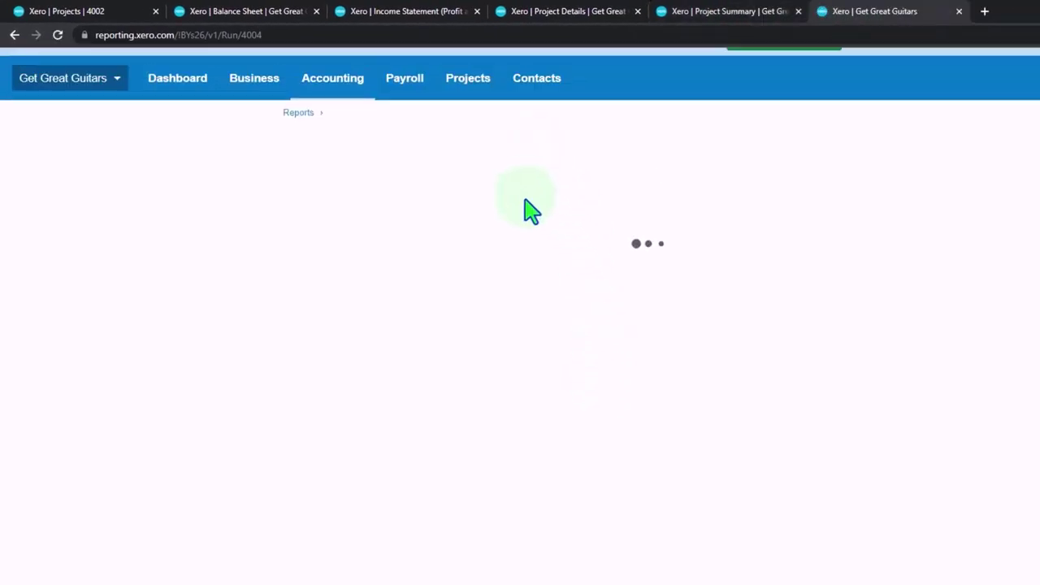
pyautogui.hotkey('ctrl', '-')
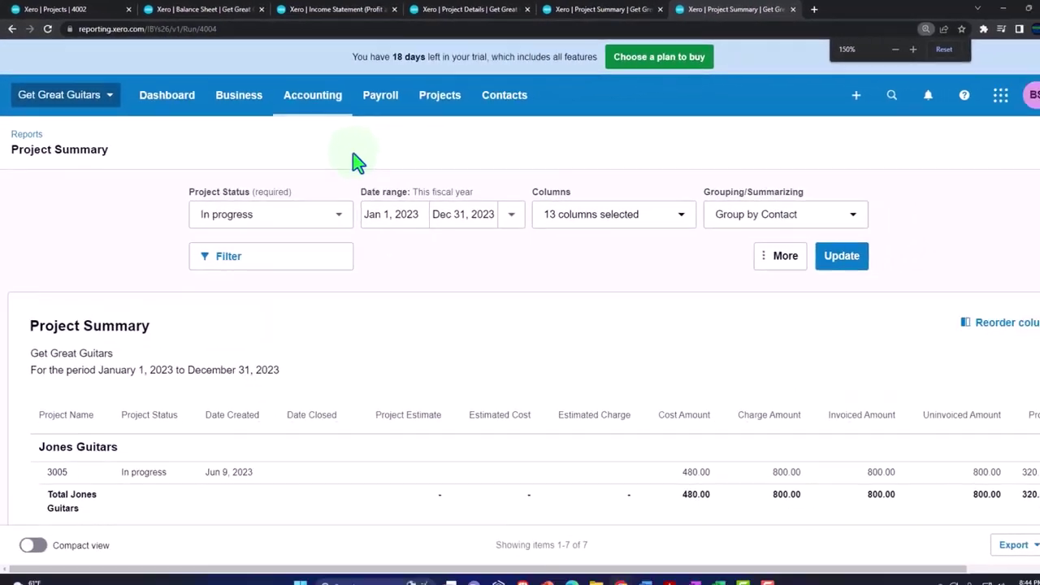
pyautogui.hotkey('ctrl', '+')
pyautogui.hotkey('ctrl', '+')
pyautogui.hotkey('ctrl', '+')
pyautogui.click(409, 133)
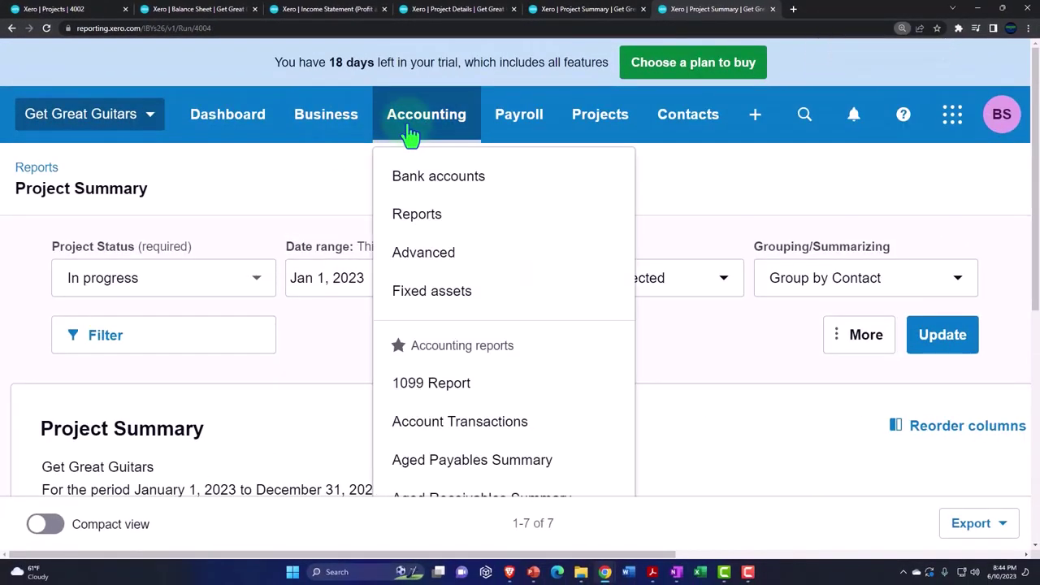
pyautogui.click(421, 218)
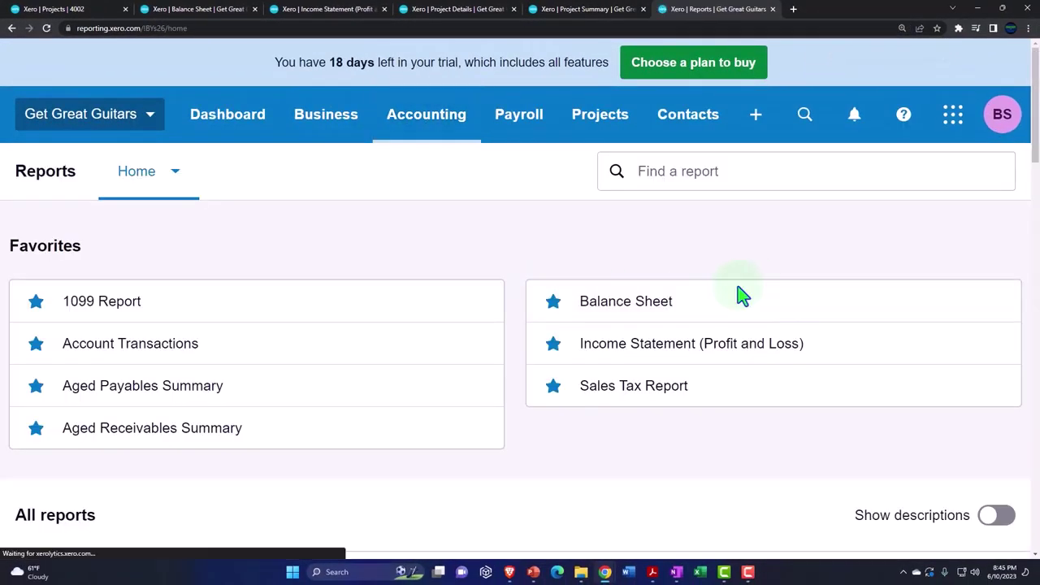
# Search the reports for "project" and open the Project Financials report
pyautogui.click(674, 172)
pyautogui.write('proj')
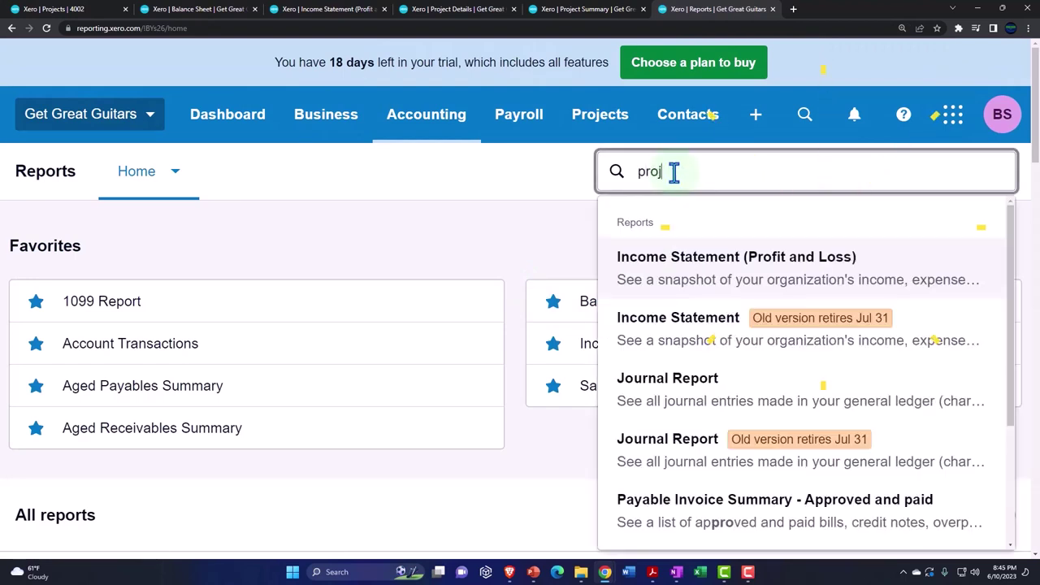
pyautogui.write('ect')
pyautogui.scroll(-3, 722, 436)
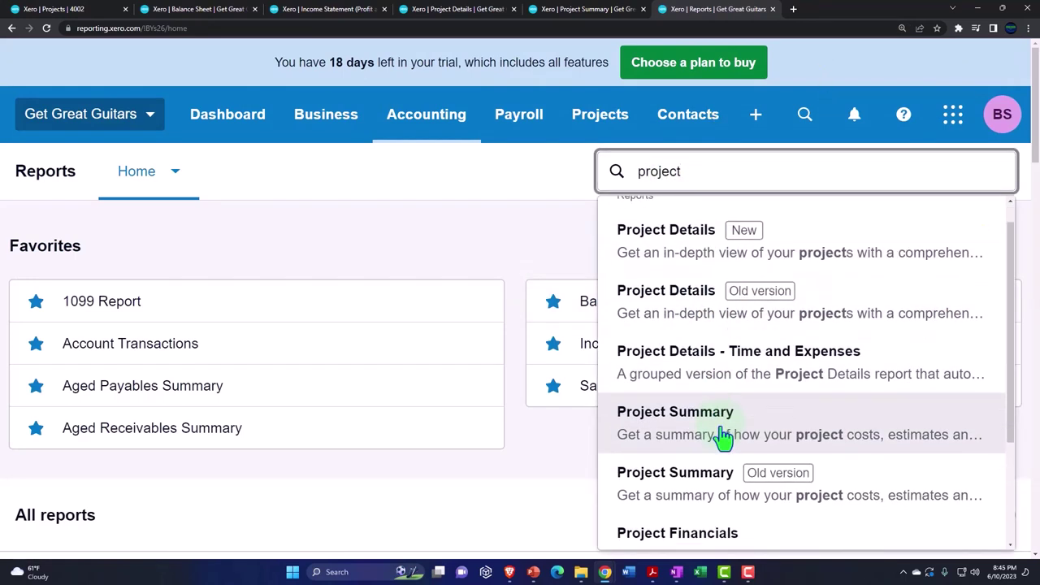
pyautogui.click(706, 477)
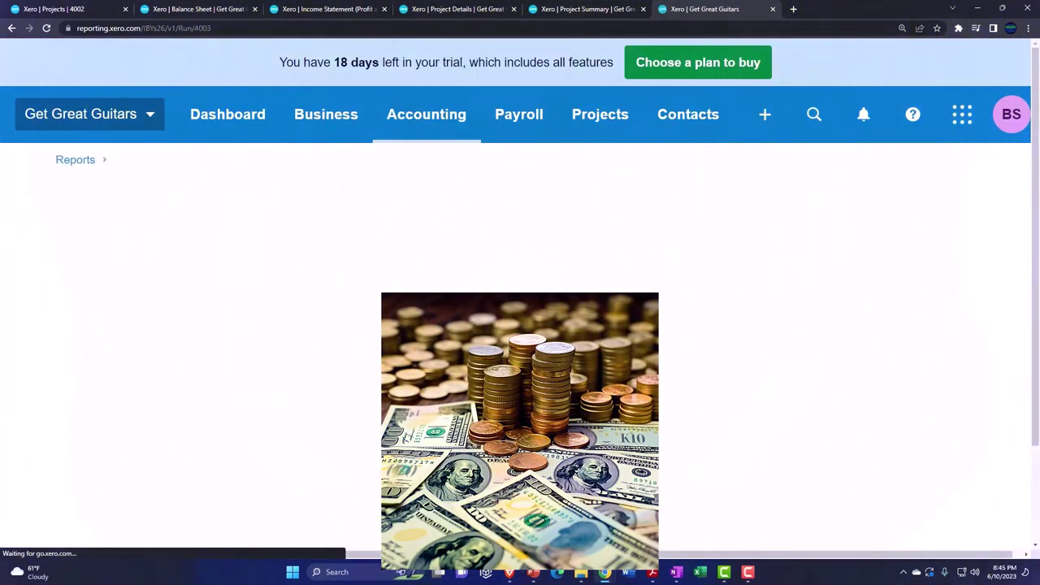
pyautogui.hotkey('ctrl', '-')
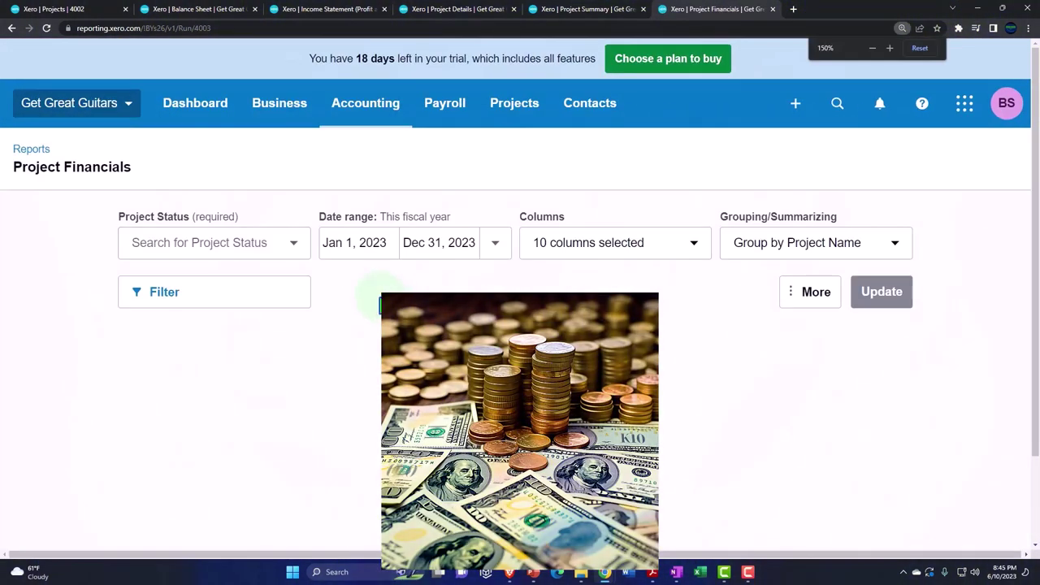
# Run the Project Financials report for In progress projects and review the task and invoice lines of projects 3005 and 4002
pyautogui.click(293, 244)
pyautogui.click(144, 370)
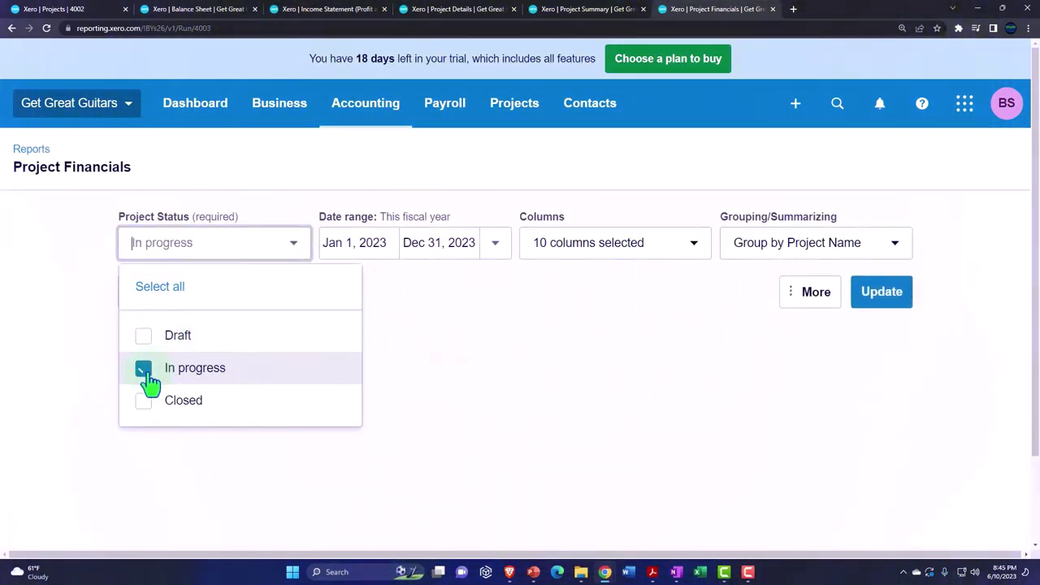
pyautogui.click(584, 335)
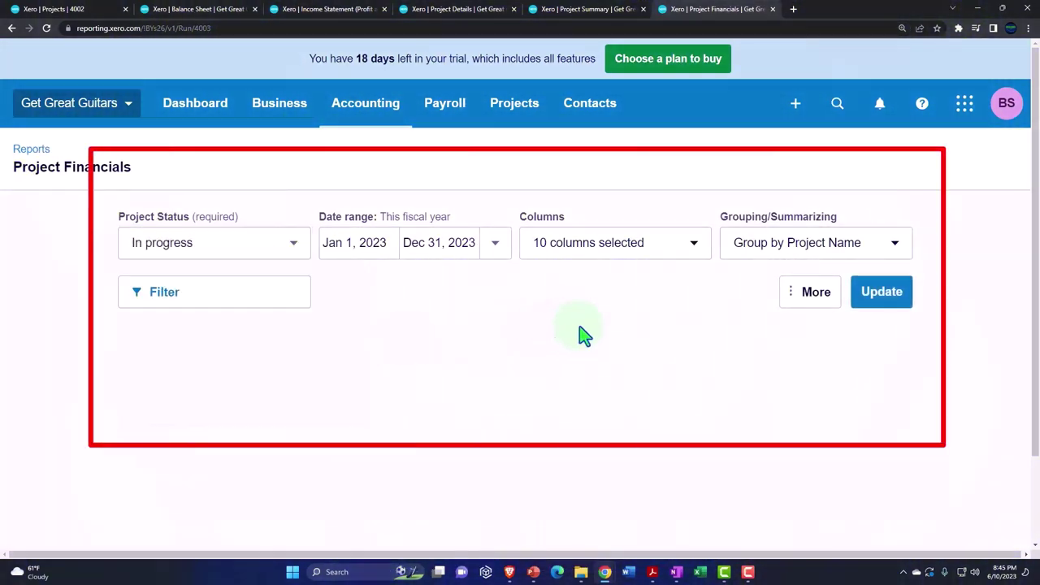
pyautogui.click(893, 305)
pyautogui.scroll(-1, 622, 344)
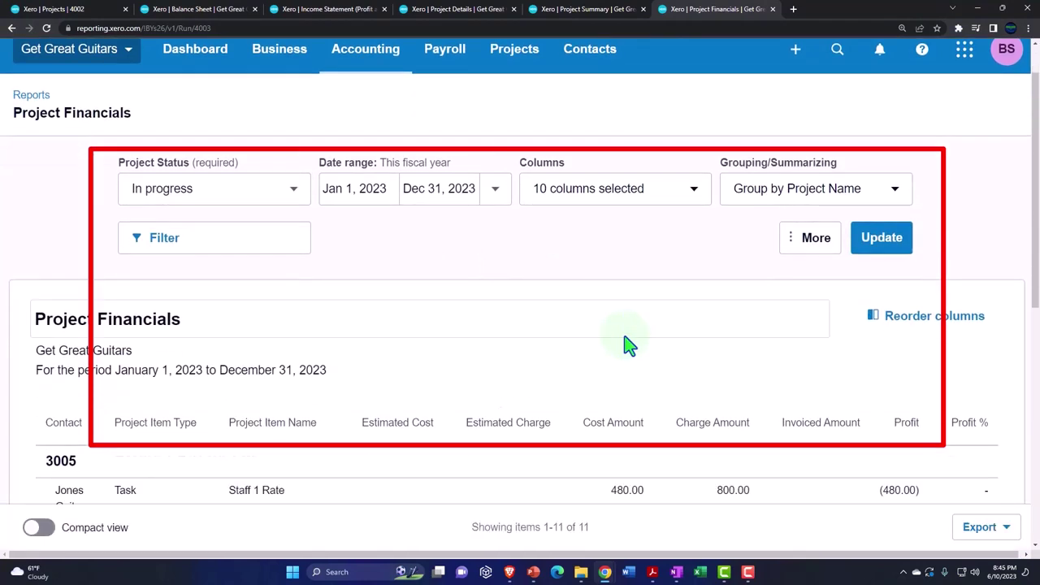
pyautogui.hotkey('ctrl', '-')
pyautogui.scroll(-2, 618, 370)
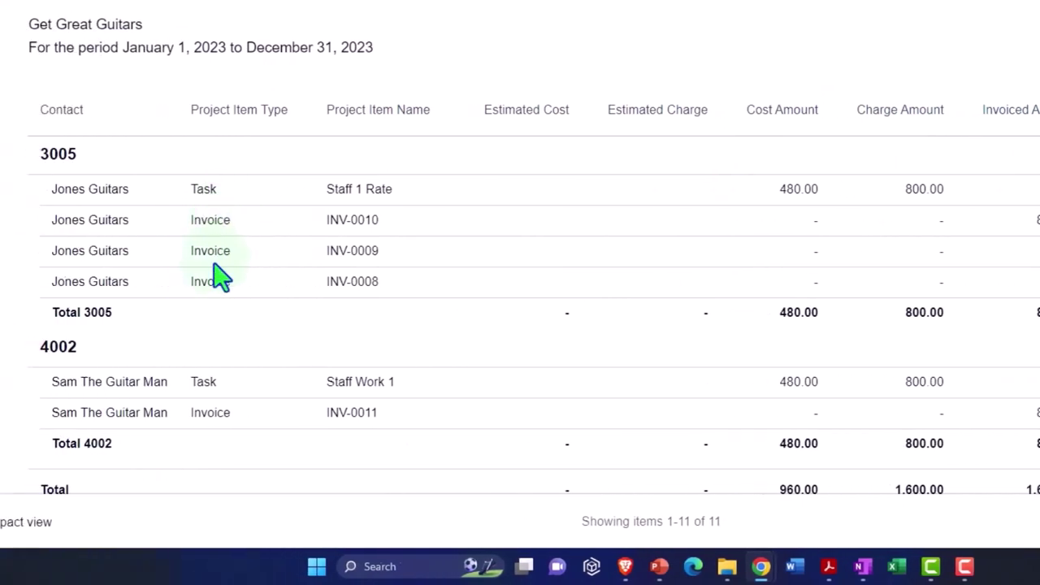
pyautogui.scroll(-1, 221, 276)
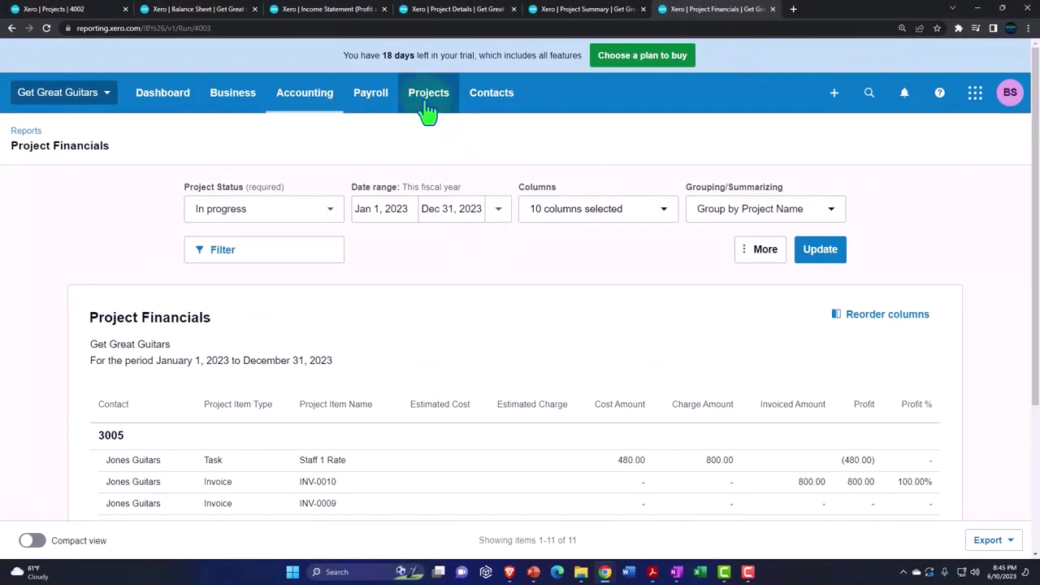
# Return to the Reports list, search for "trial" and open the Trial Balance report
pyautogui.click(321, 106)
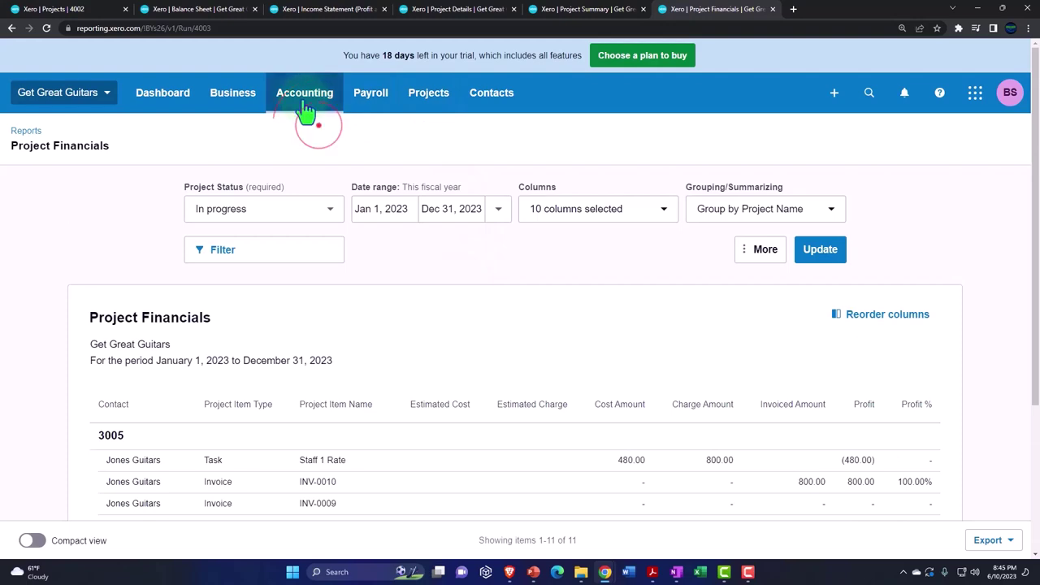
pyautogui.click(303, 167)
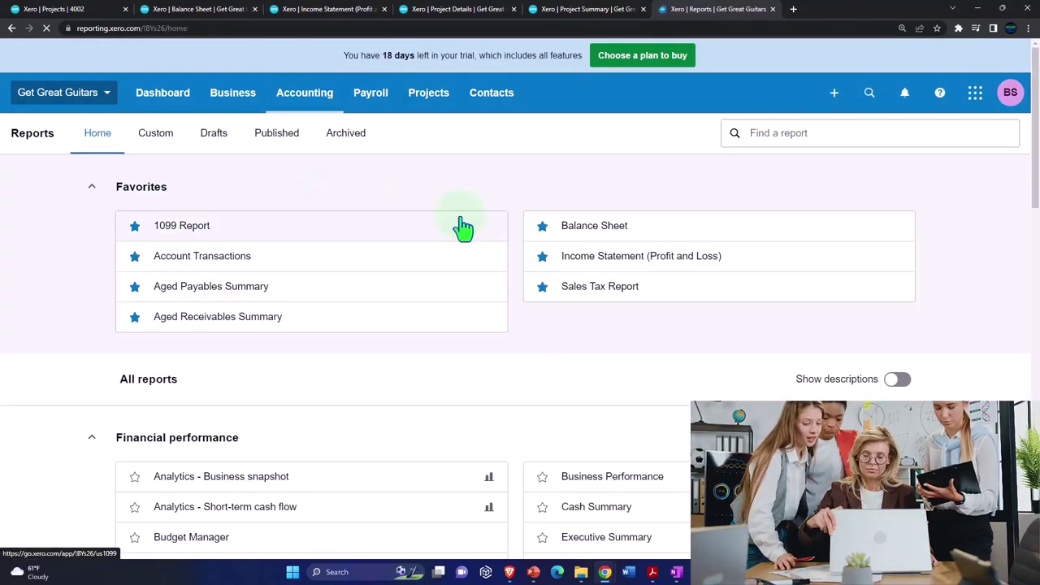
pyautogui.click(796, 136)
pyautogui.write('trial')
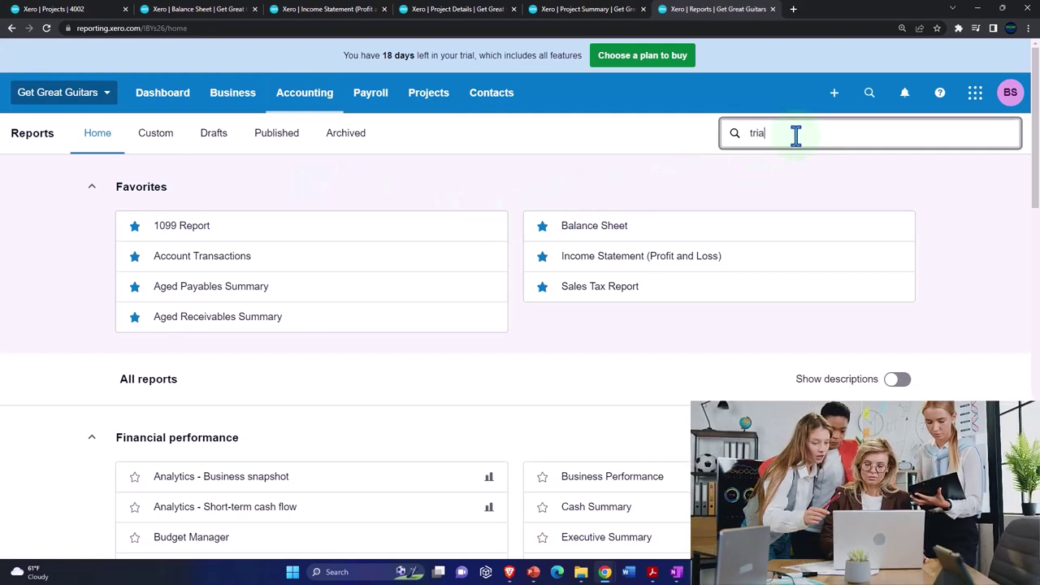
pyautogui.click(798, 218)
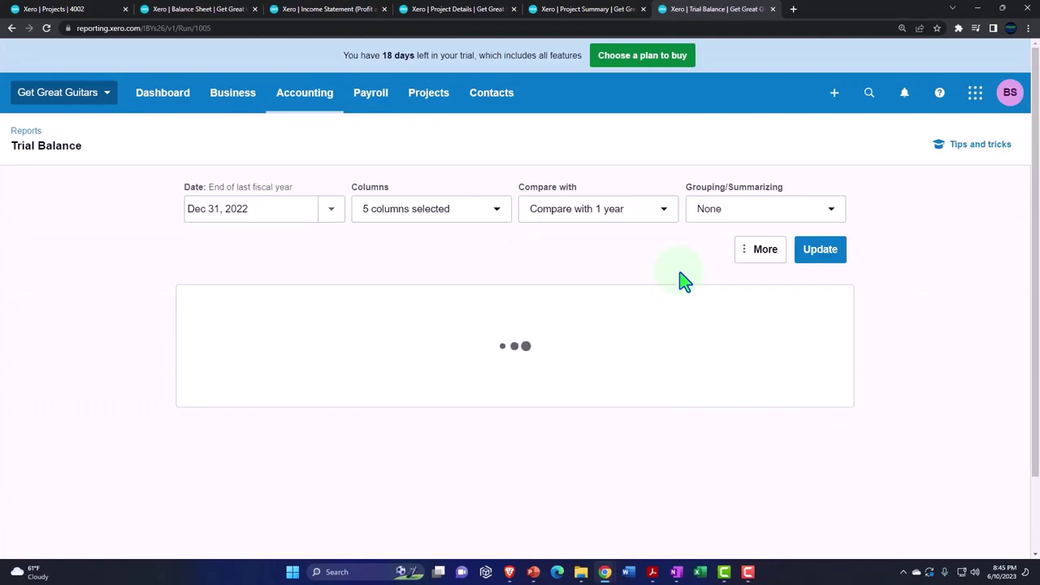
# Run the Trial Balance with a custom date of Dec 31, 2023 and go through its account balances
pyautogui.click(331, 209)
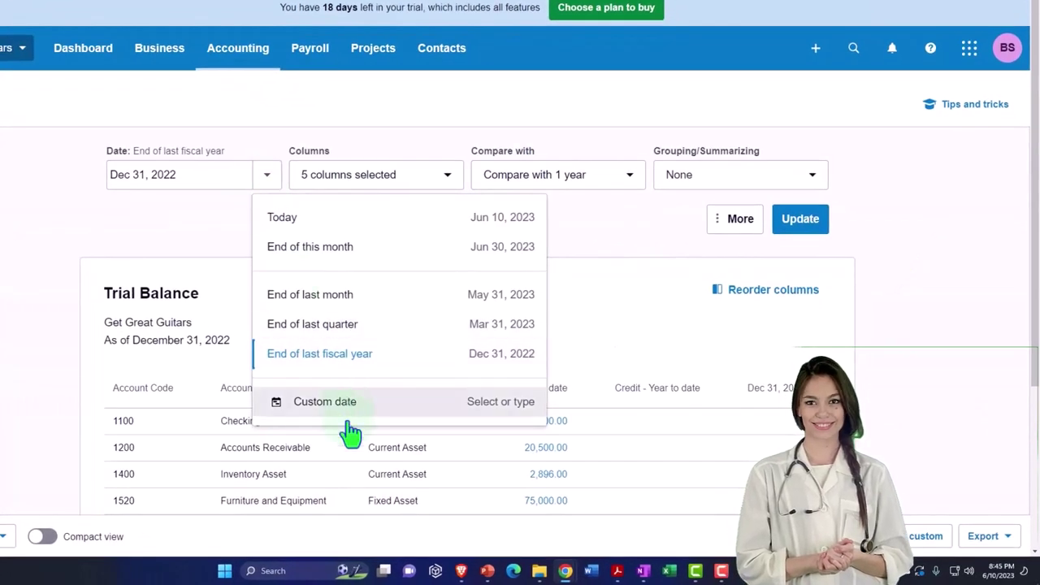
pyautogui.click(343, 411)
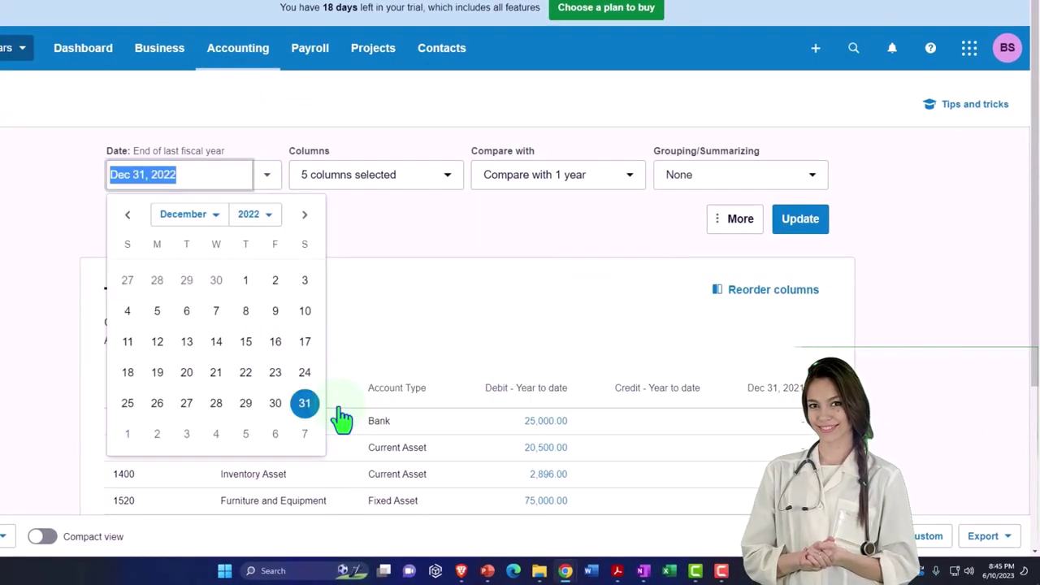
pyautogui.click(264, 216)
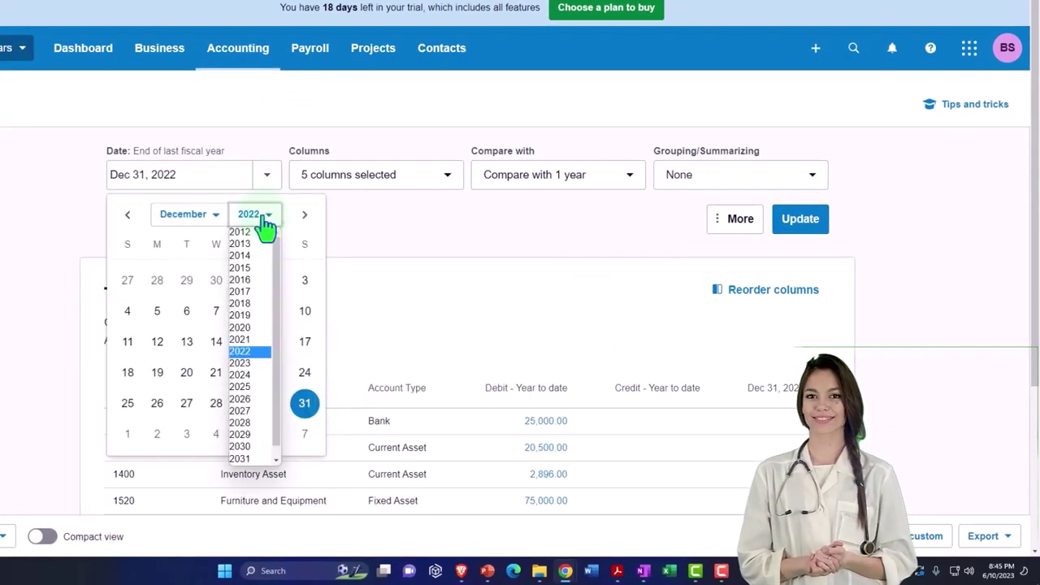
pyautogui.click(252, 363)
pyautogui.click(138, 445)
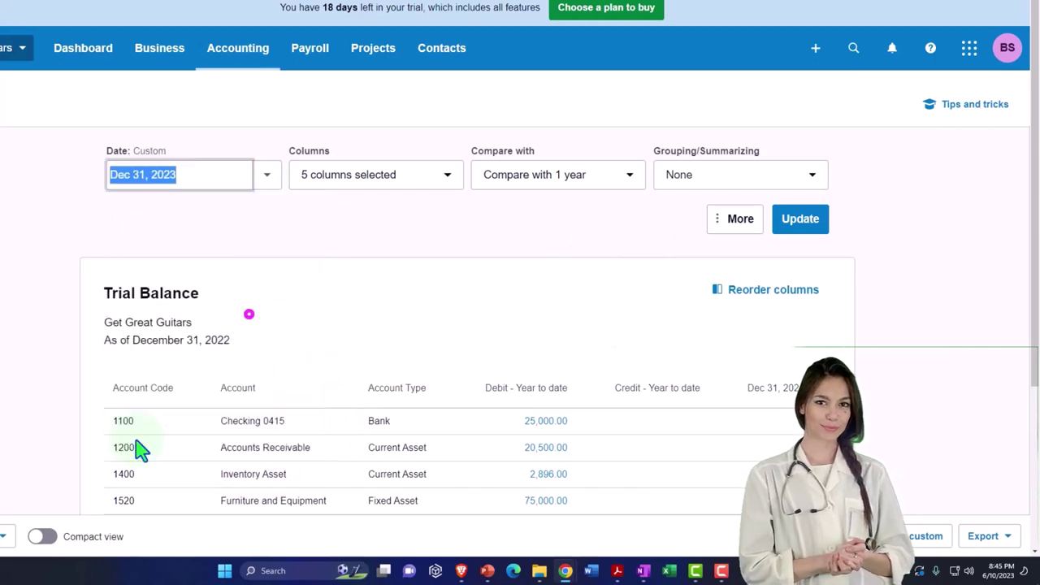
pyautogui.click(798, 223)
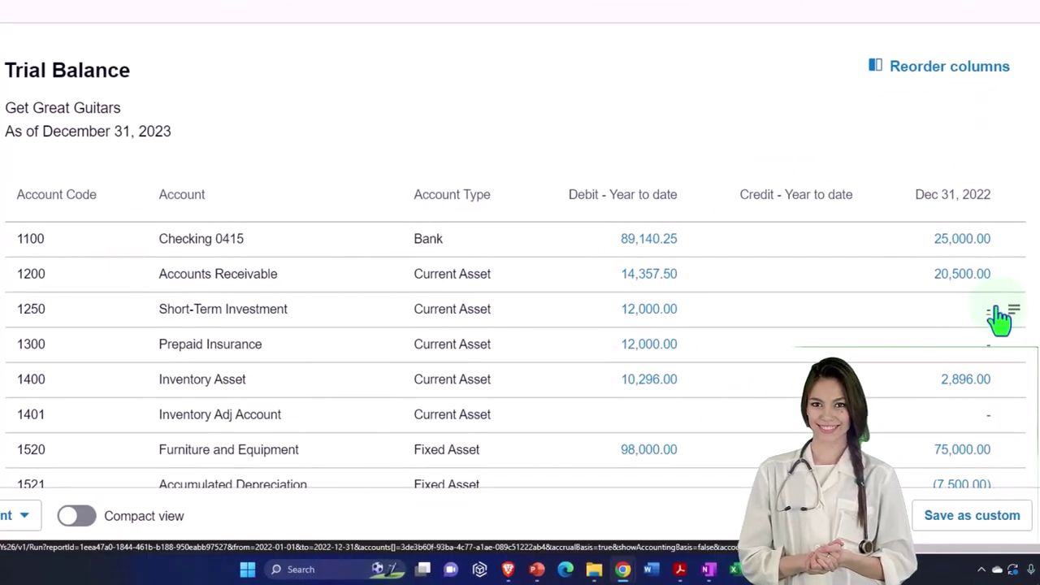
pyautogui.scroll(-1, 1000, 319)
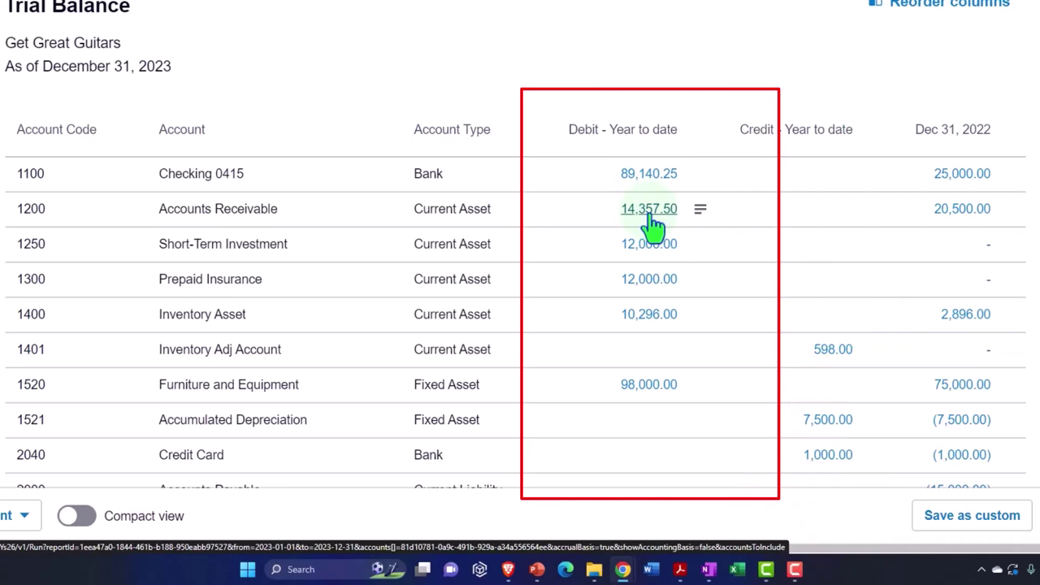
pyautogui.scroll(-4, 654, 227)
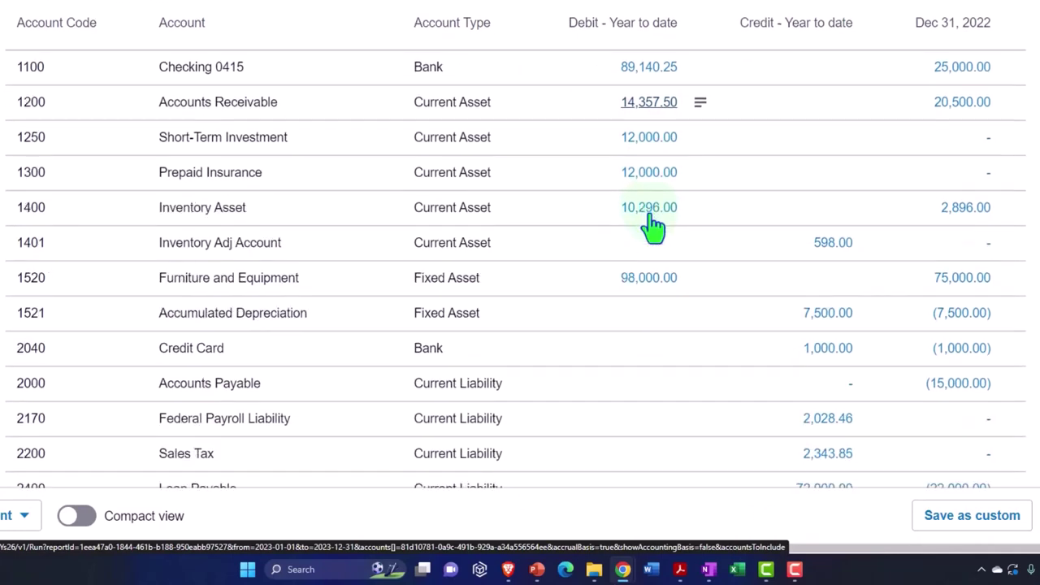
pyautogui.scroll(-3, 654, 226)
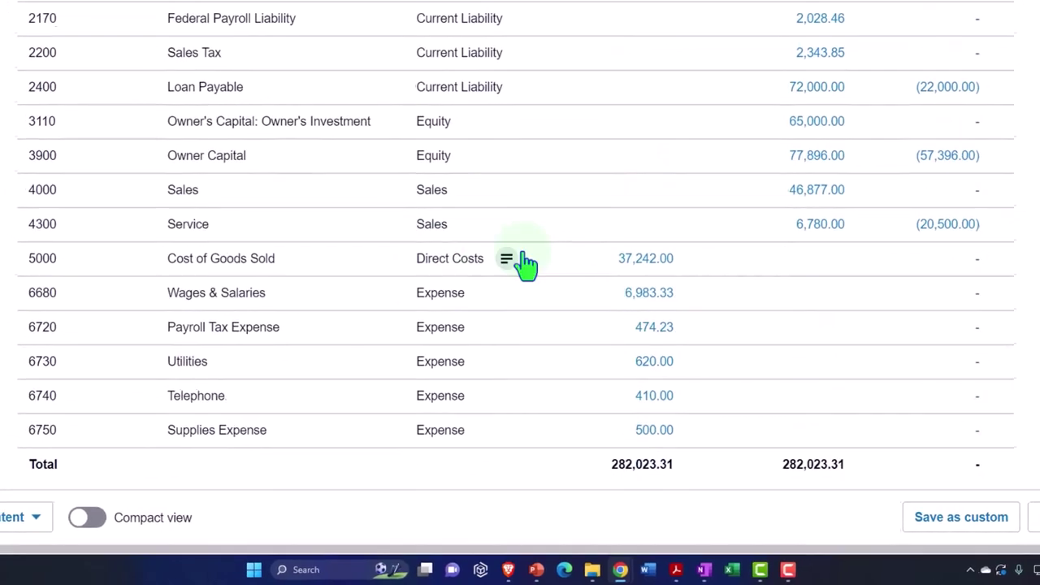
pyautogui.click(808, 232)
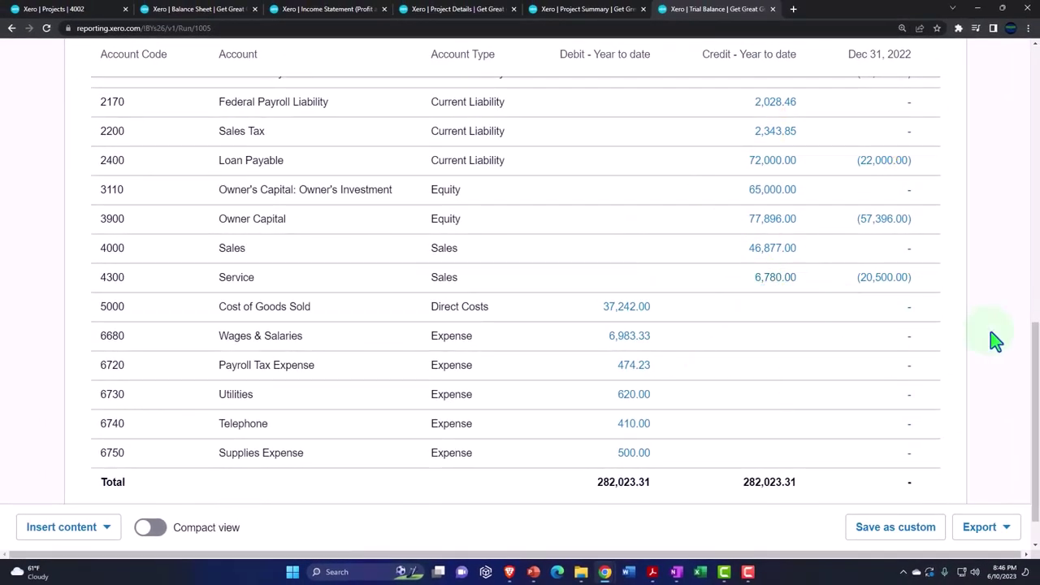